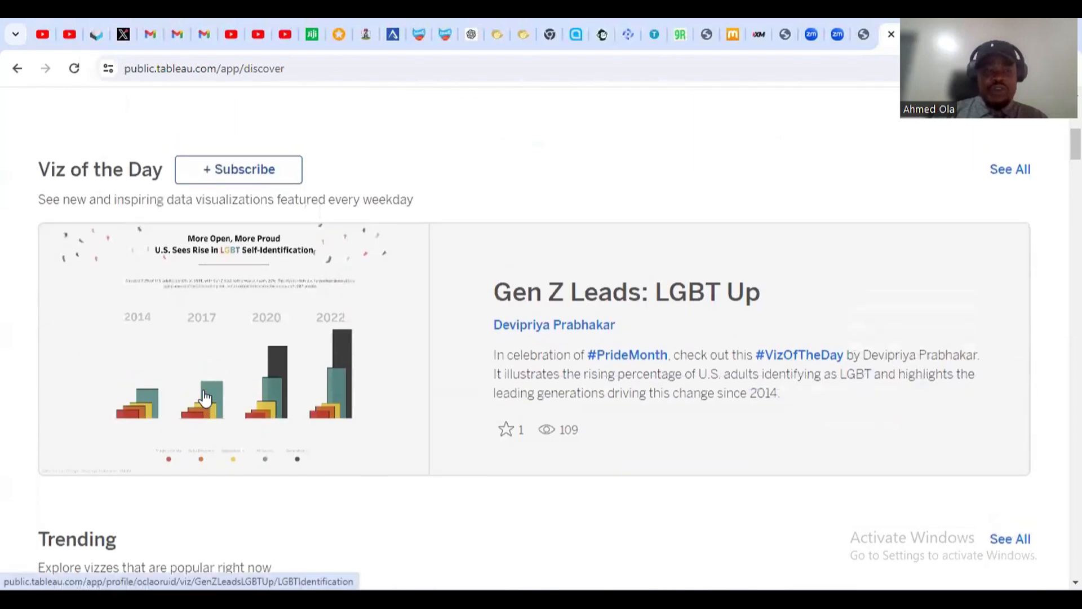
- Open the Tableau account registration page and review the required sign-up fields and password rules
scroll(208, 394, up, 5)
click(157, 338)
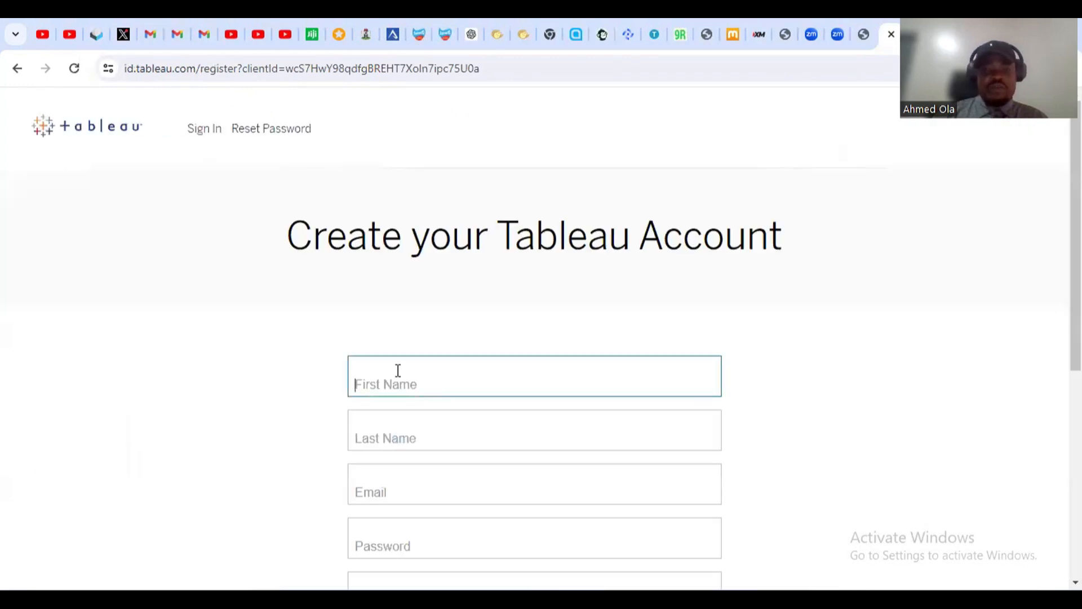
scroll(410, 383, down, 3)
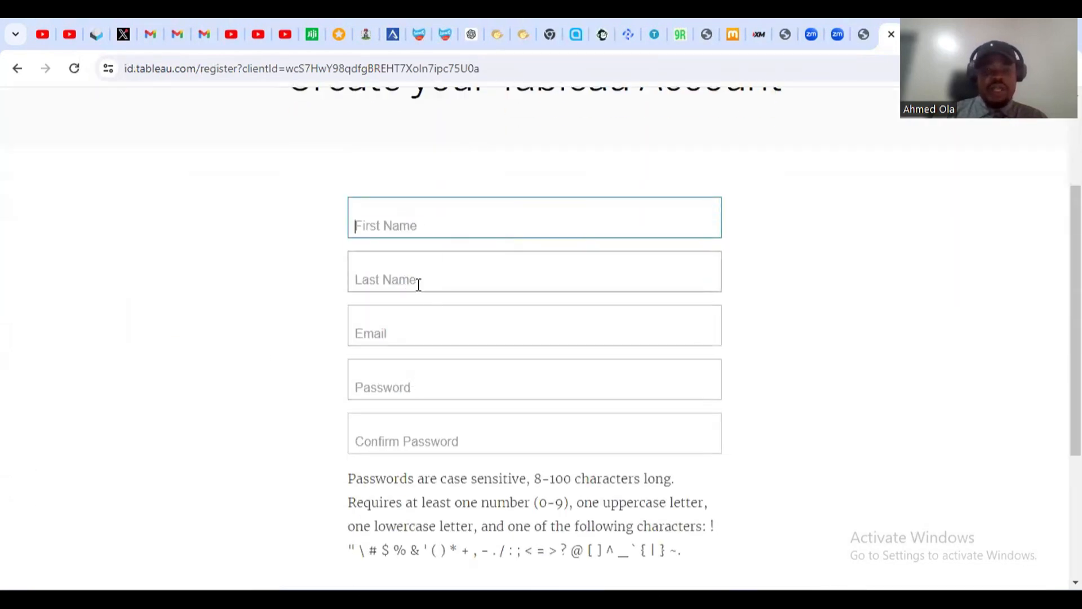
scroll(426, 440, down, 4)
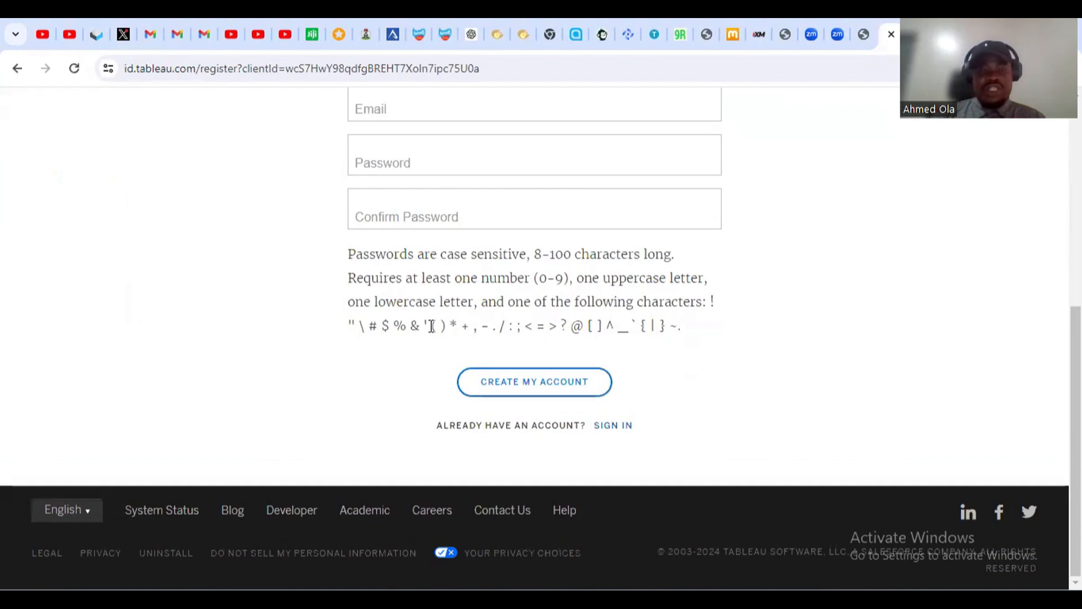
scroll(428, 330, up, 1)
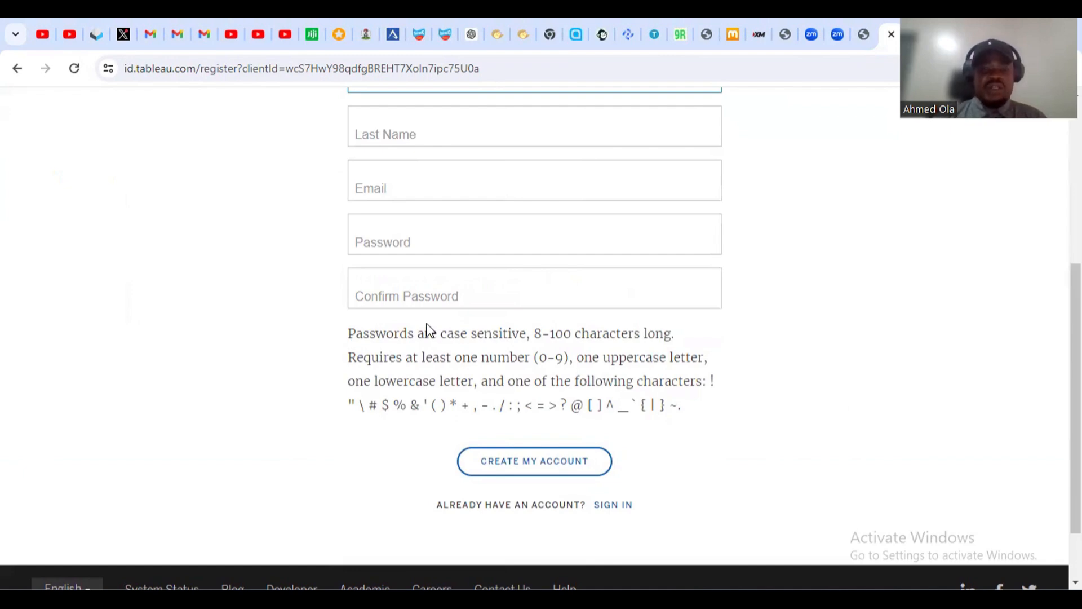
scroll(429, 328, up, 4)
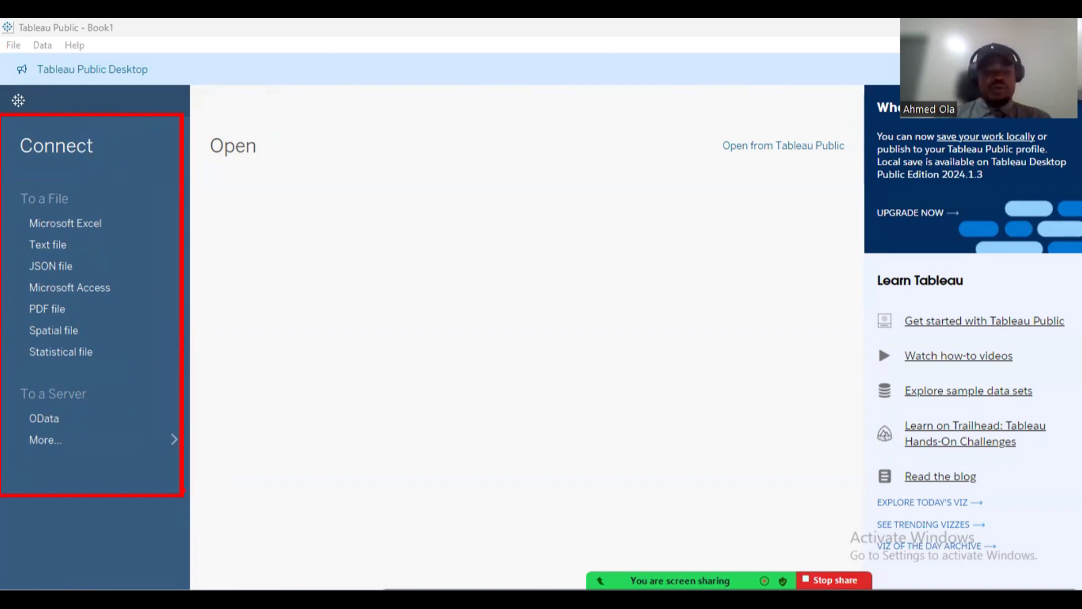
- Switch to Tableau Public Desktop, view the additional server connectors, and connect to the Excel workbook Order Data in the datasets folder
click(173, 448)
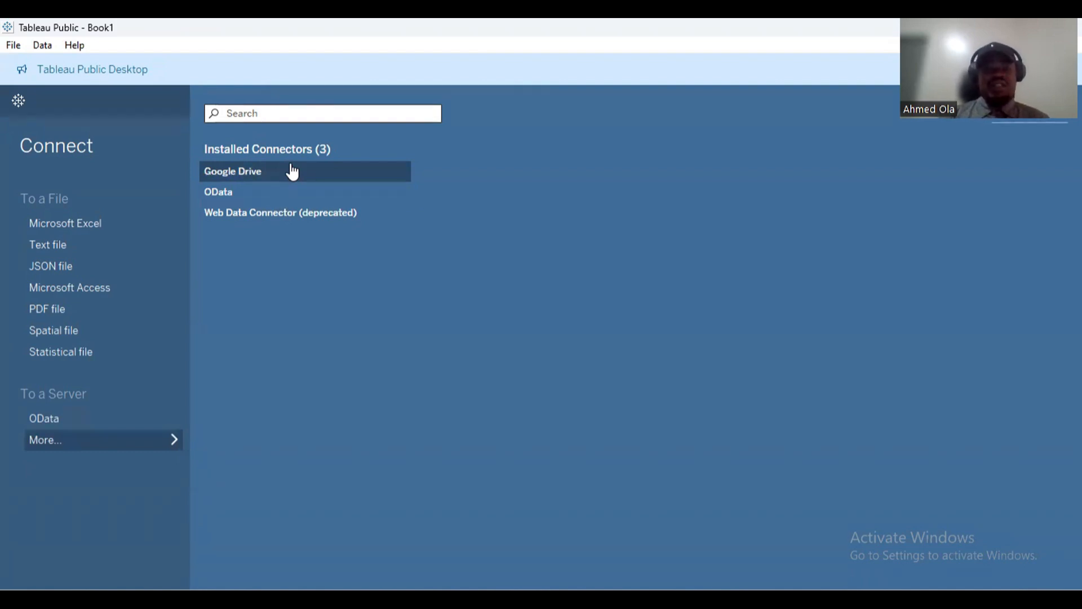
click(122, 220)
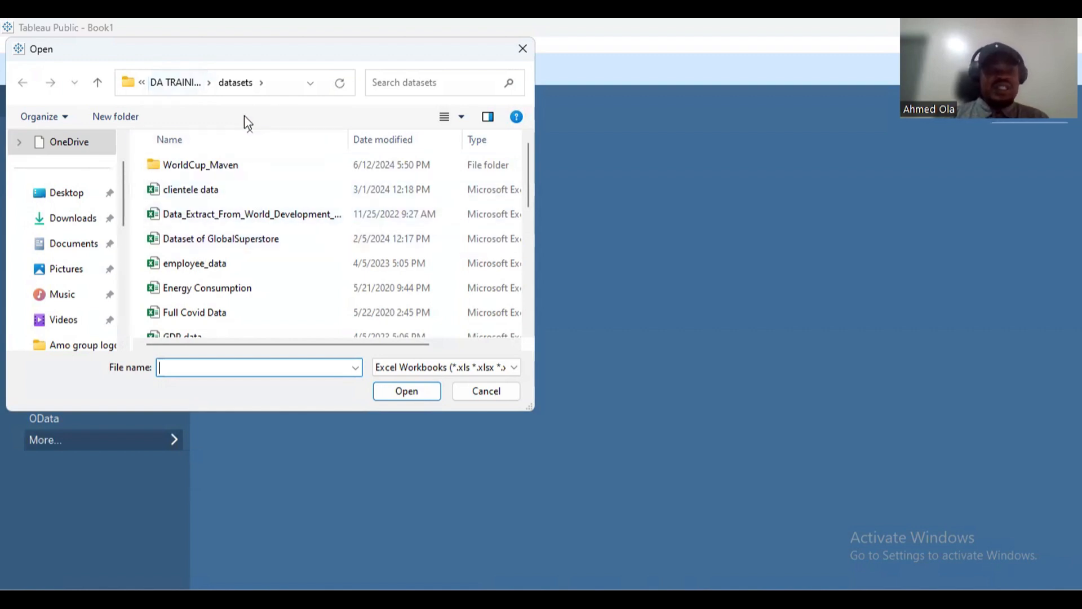
drag(526, 175, 517, 262)
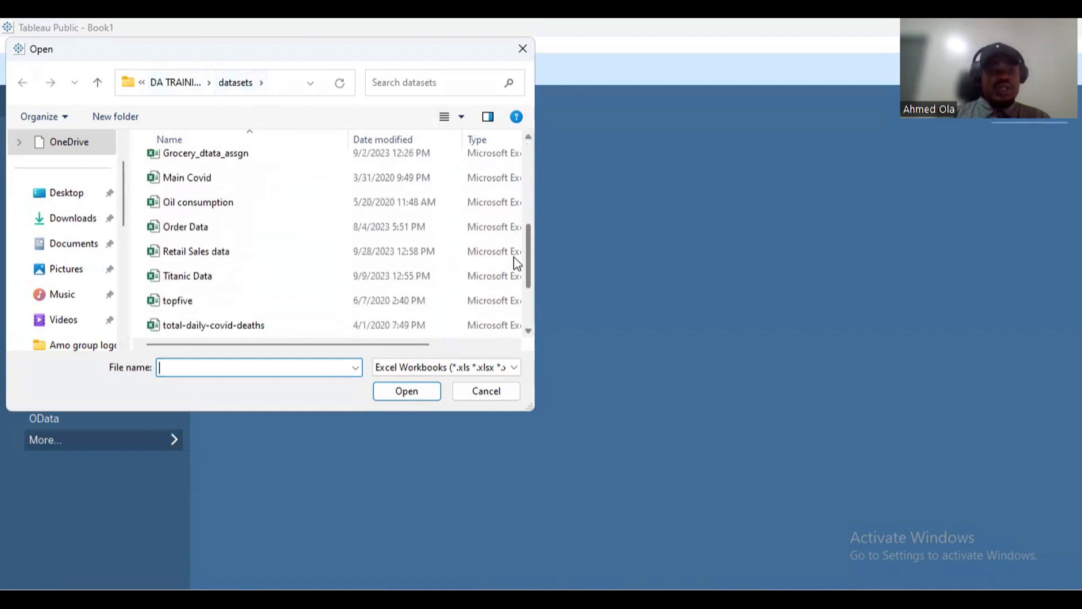
double_click(313, 226)
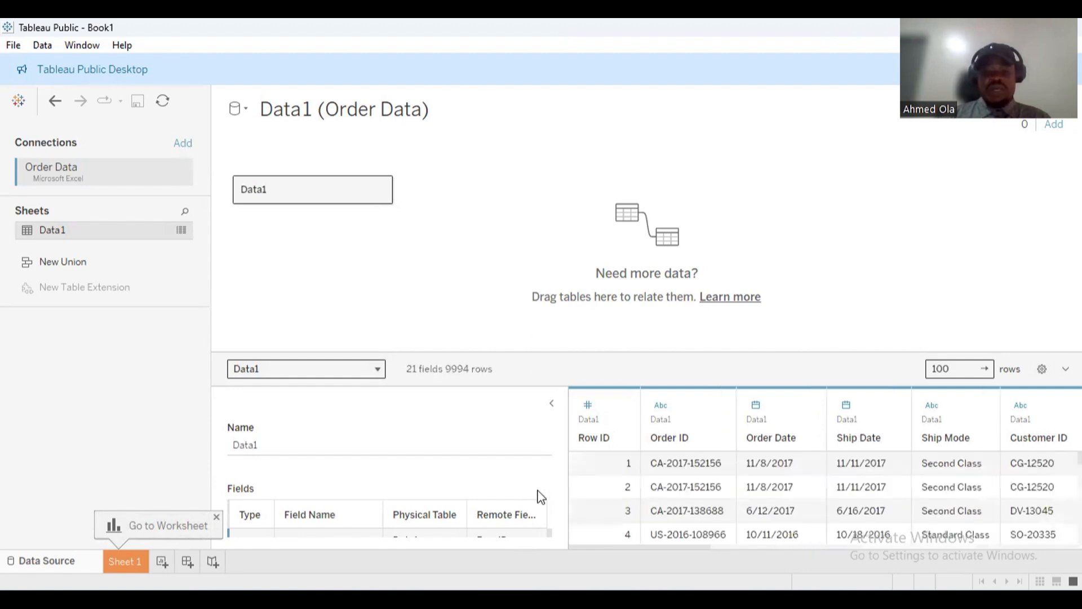
- Collapse the table details and examine the Data1 preview columns and their data types, starting from Row ID
key(ctrl+2)
mouse_move(561, 385)
mouse_down()
mouse_move(850, 515)
mouse_move(1081, 524)
mouse_up()
key(Escape)
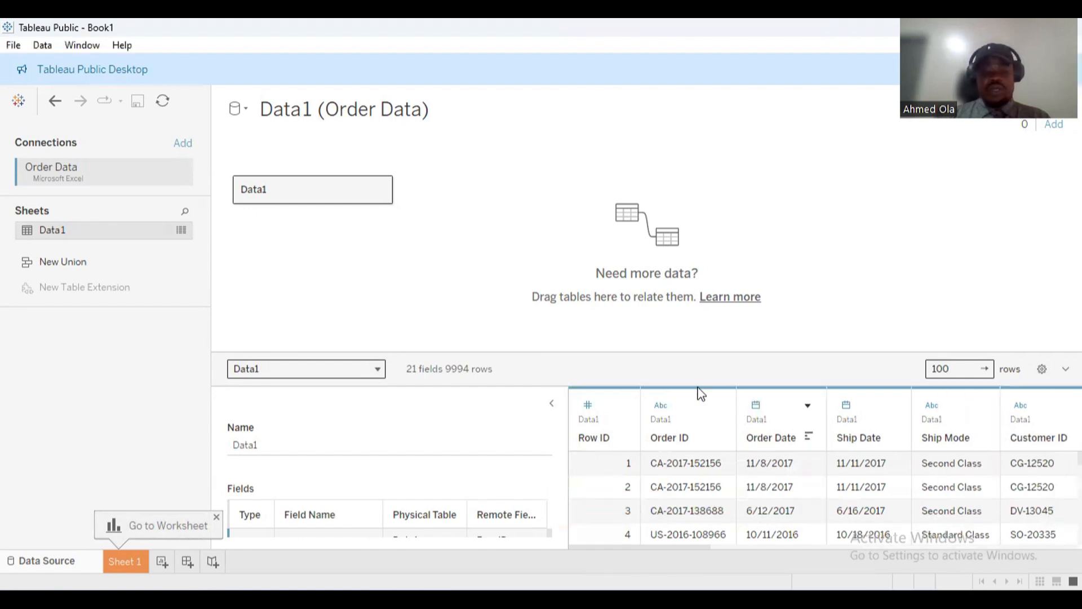
click(551, 403)
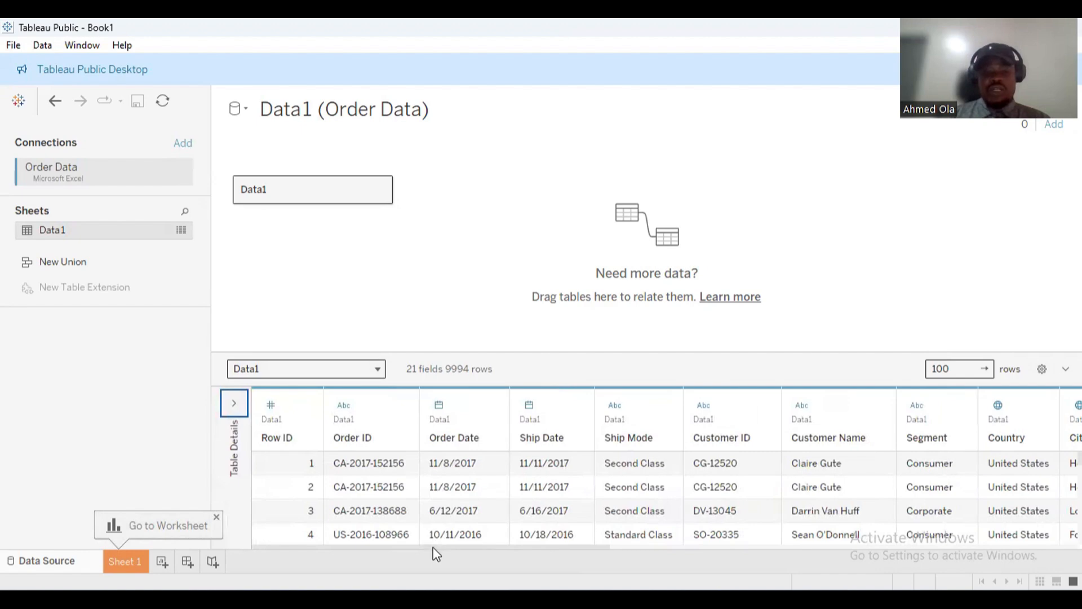
drag(433, 547, 817, 549)
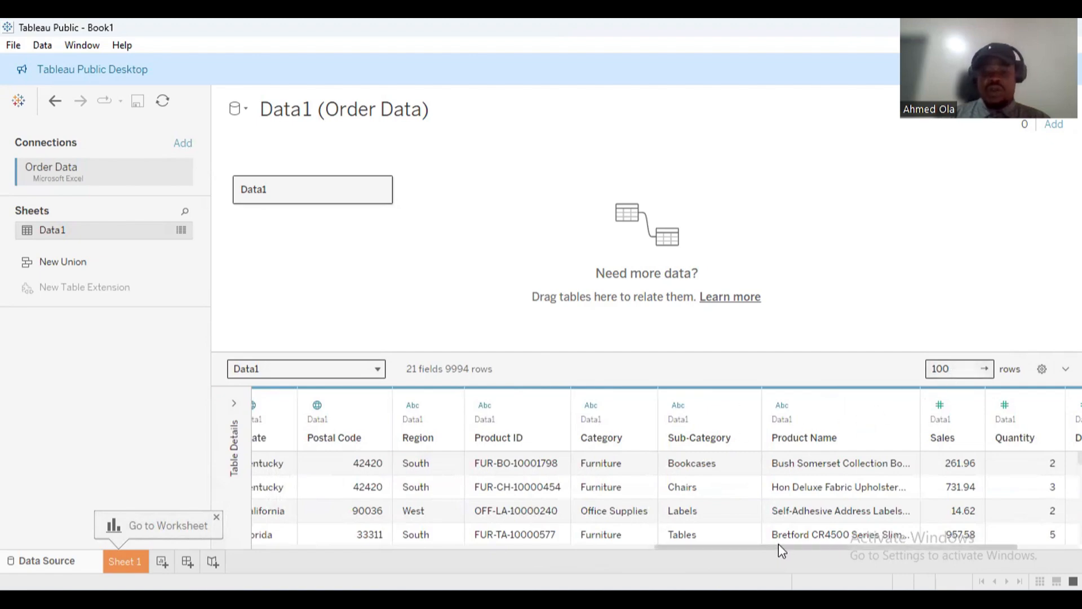
drag(779, 547, 302, 546)
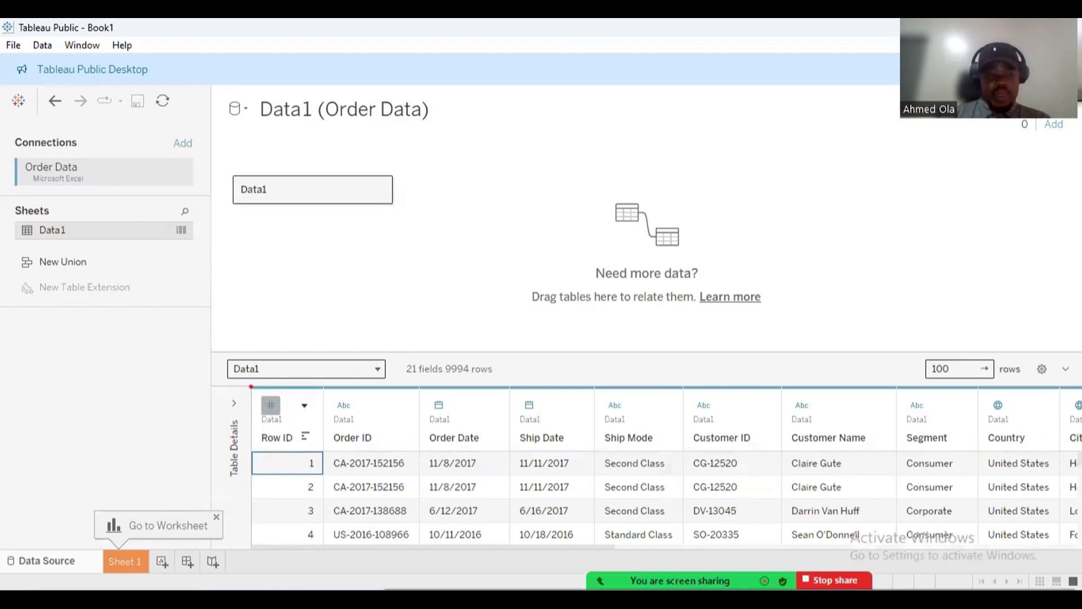
mouse_move(250, 386)
mouse_down()
mouse_move(285, 395)
mouse_move(319, 452)
mouse_move(364, 452)
mouse_up()
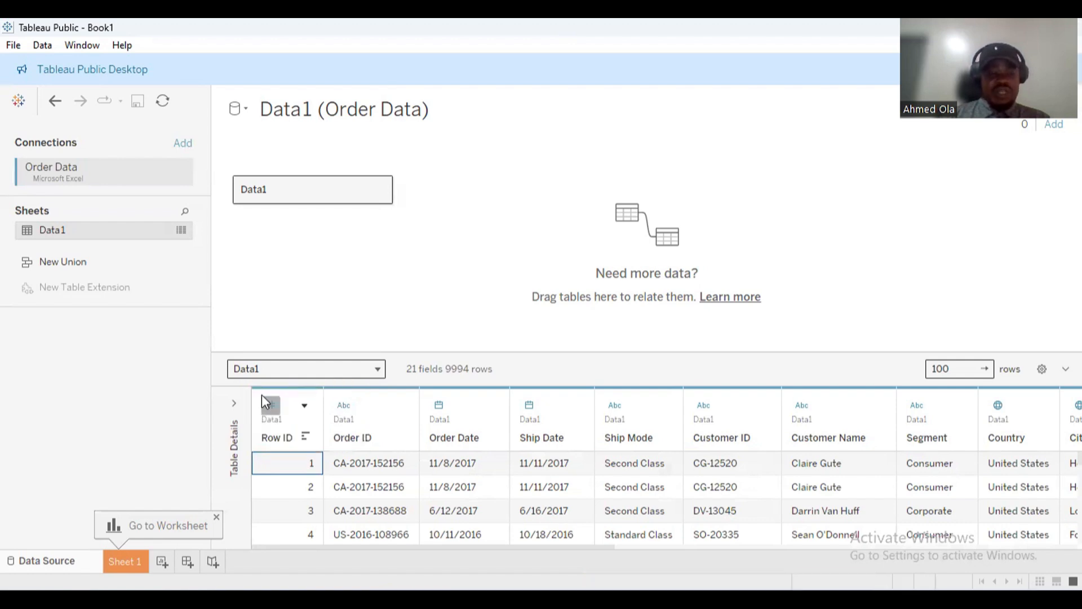
drag(253, 390, 290, 419)
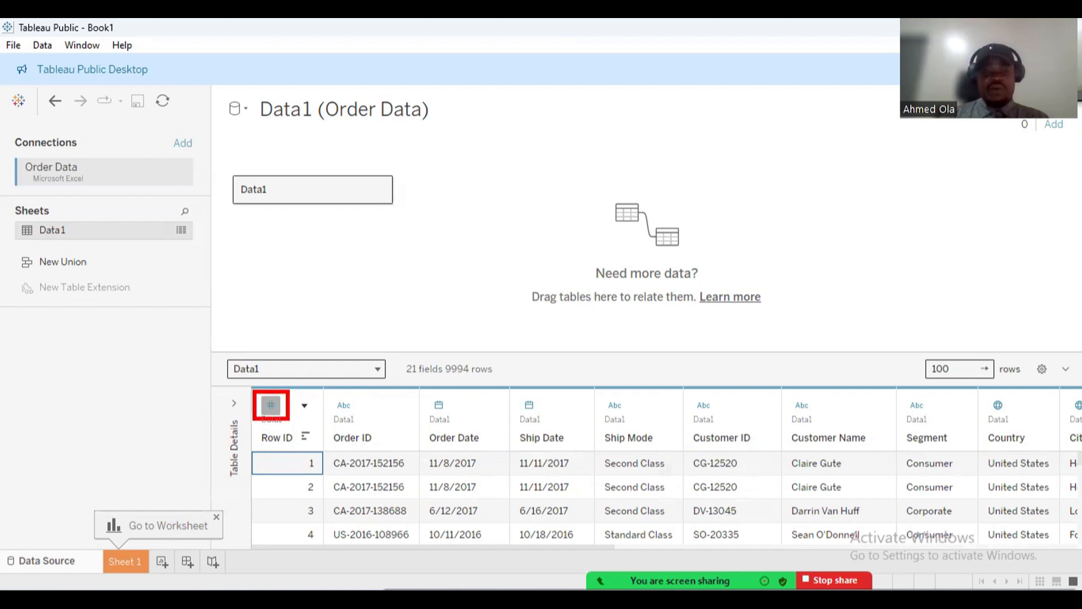
- Show the options available for the Row ID column, and go to the Sheet 1 worksheet
click(304, 405)
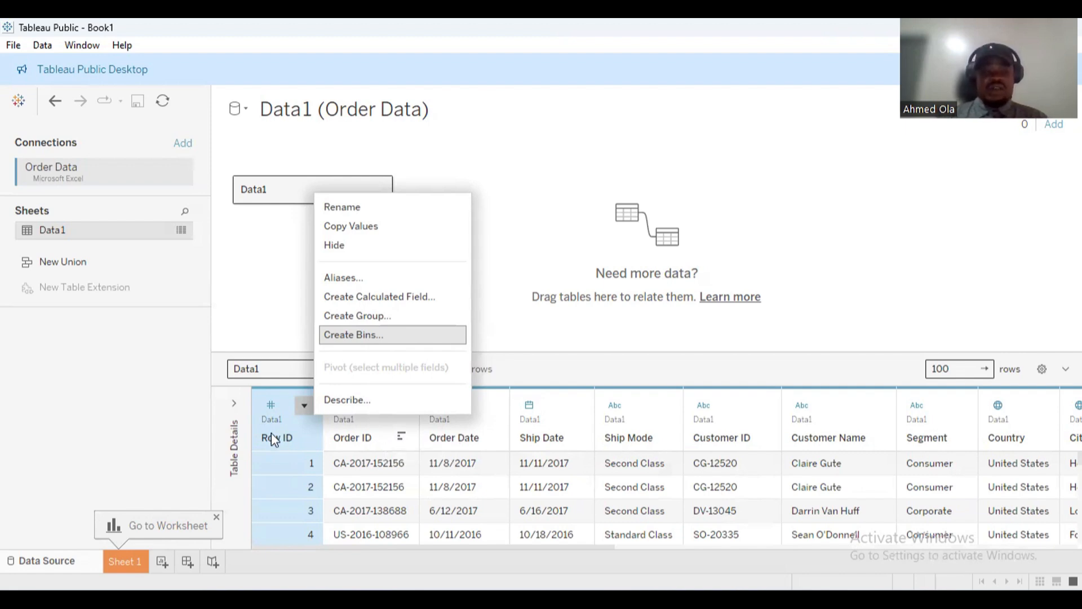
mouse_move(73, 496)
mouse_down()
mouse_move(107, 521)
mouse_move(237, 561)
mouse_move(258, 582)
mouse_up()
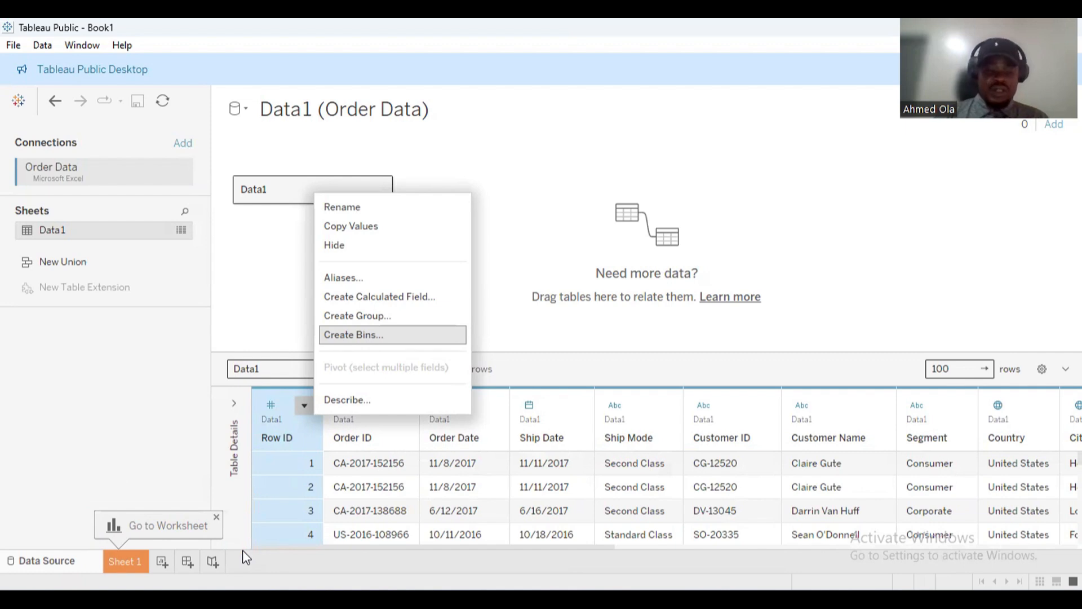
click(131, 560)
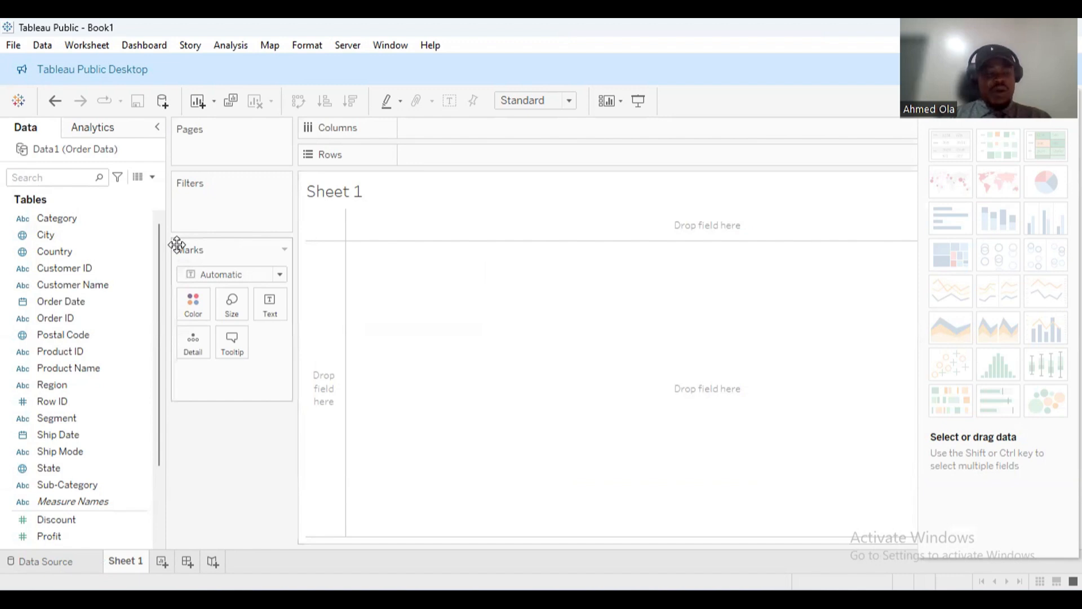
- Look through the worksheet's list of dimension and measure fields, from Category down to Measure Values
click(72, 235)
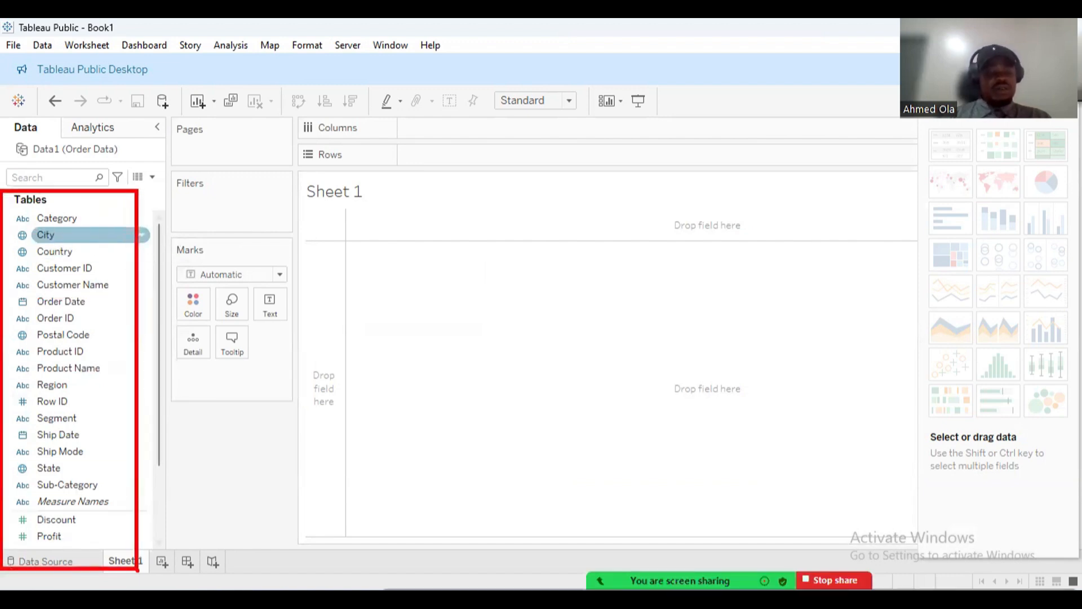
scroll(154, 418, down, 2)
scroll(154, 418, down, 1)
scroll(147, 490, up, 4)
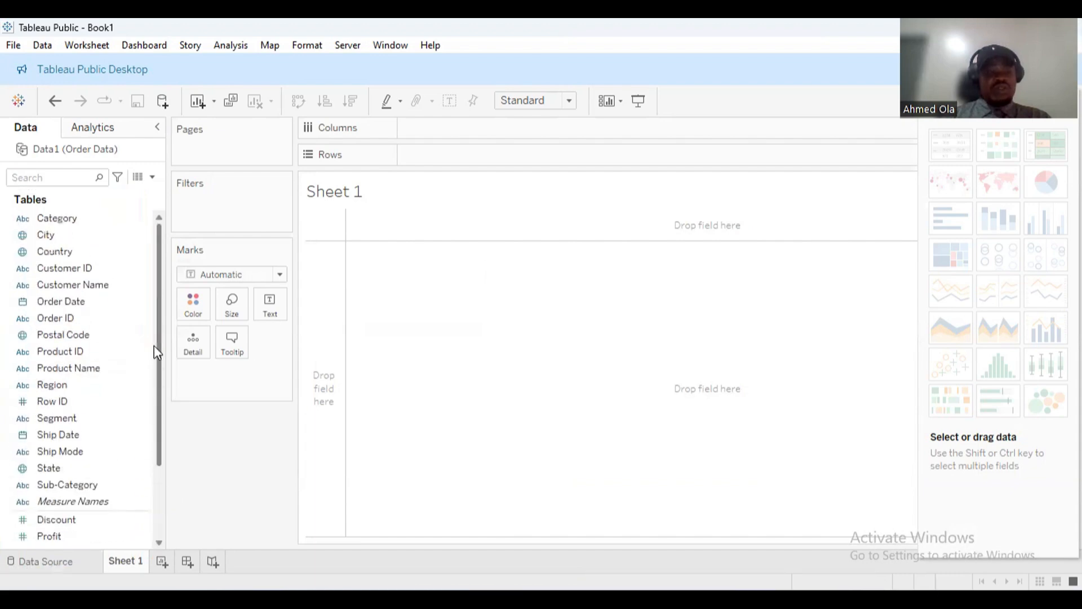
scroll(150, 376, down, 3)
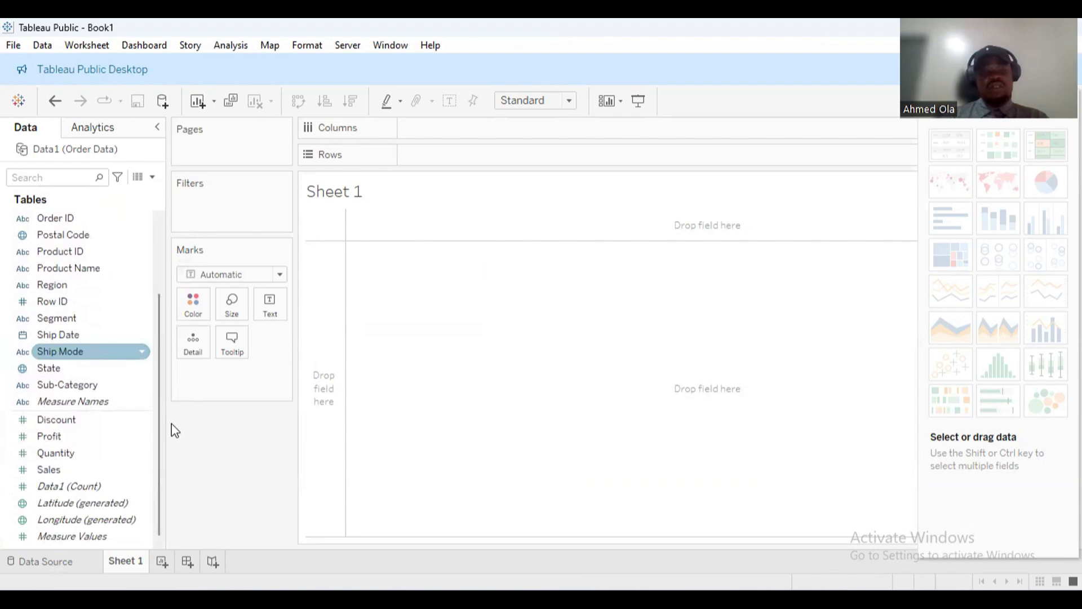
scroll(158, 441, up, 3)
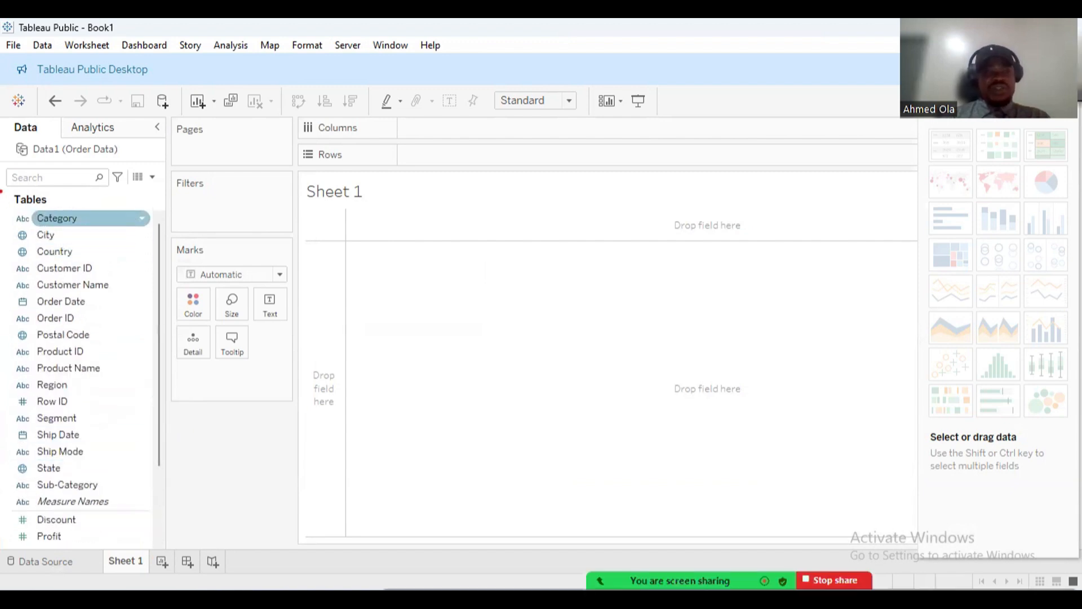
mouse_move(1, 191)
mouse_down()
mouse_move(48, 199)
mouse_move(102, 245)
mouse_move(138, 354)
mouse_move(161, 497)
mouse_up()
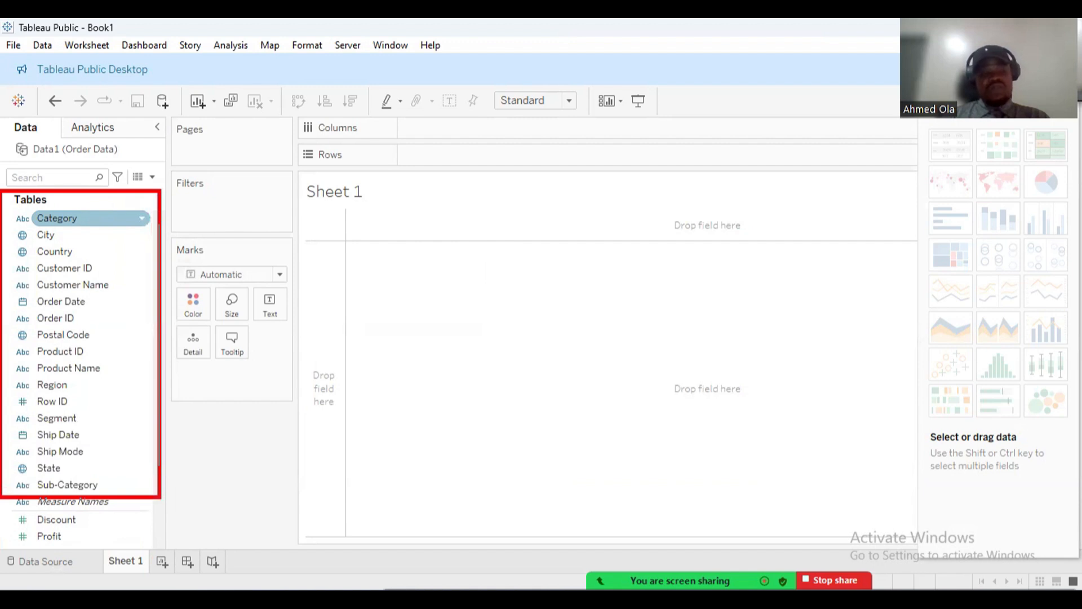
drag(121, 412, 176, 384)
mouse_move(236, 309)
mouse_down()
mouse_move(198, 322)
mouse_move(262, 345)
mouse_move(348, 299)
mouse_move(442, 299)
mouse_move(493, 274)
mouse_up()
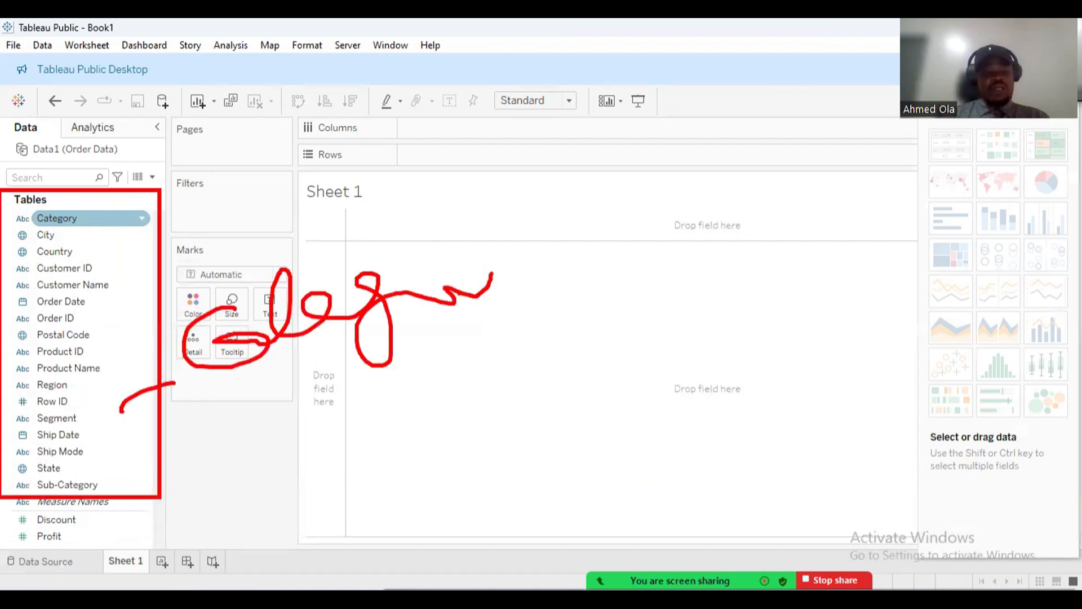
drag(160, 437, 159, 519)
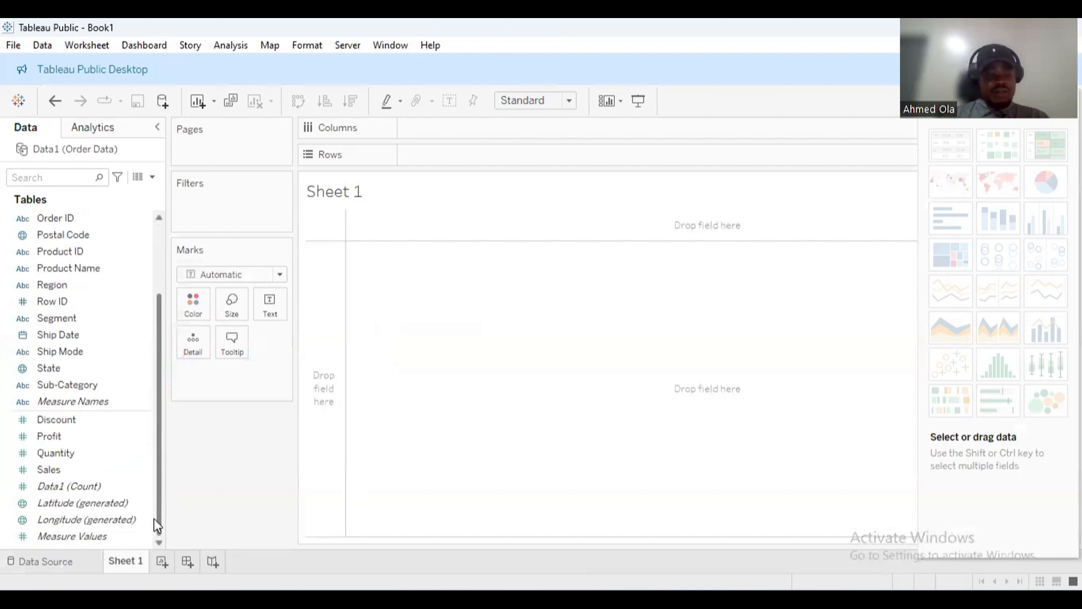
mouse_move(2, 405)
mouse_down()
mouse_move(80, 430)
mouse_move(146, 550)
mouse_up()
mouse_move(115, 482)
mouse_down()
mouse_move(194, 460)
mouse_move(211, 434)
mouse_move(338, 395)
mouse_move(455, 381)
mouse_move(221, 483)
mouse_move(263, 496)
mouse_move(288, 462)
mouse_up()
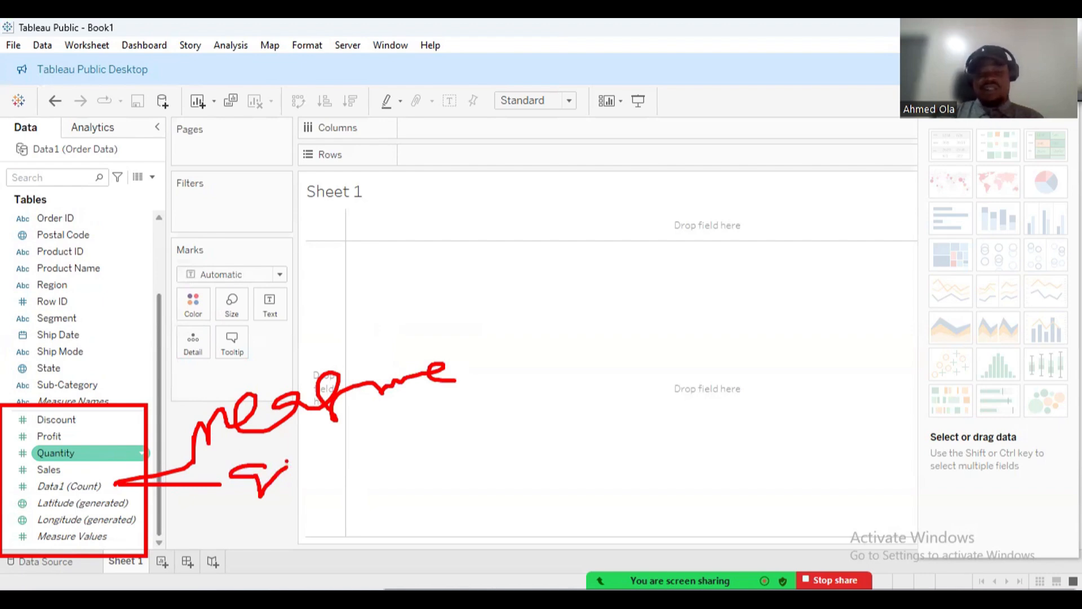
key(Escape)
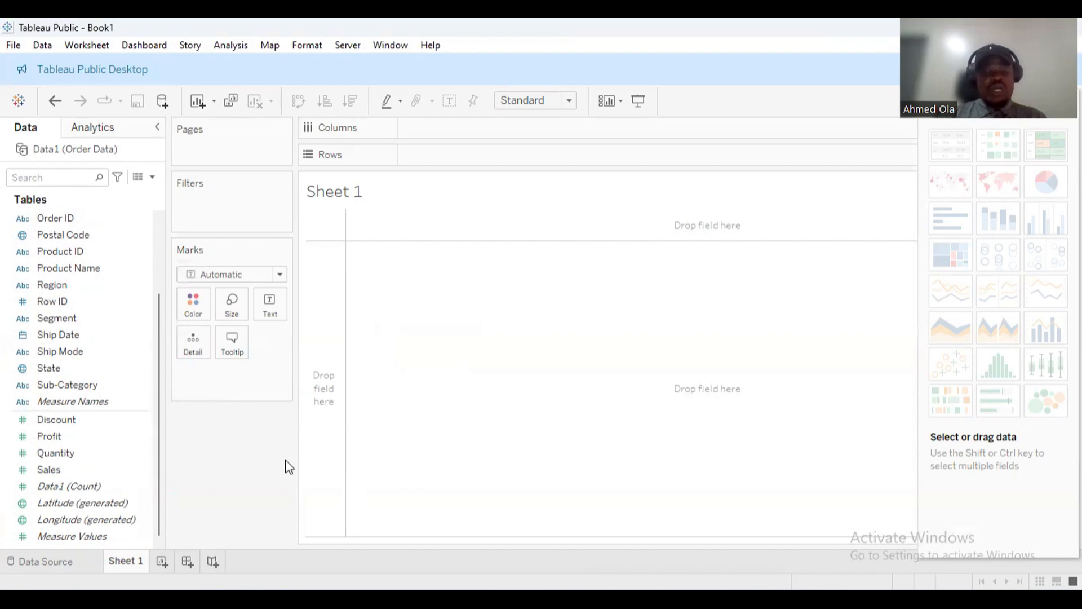
mouse_move(4, 415)
mouse_down()
mouse_move(105, 480)
mouse_move(159, 557)
mouse_up()
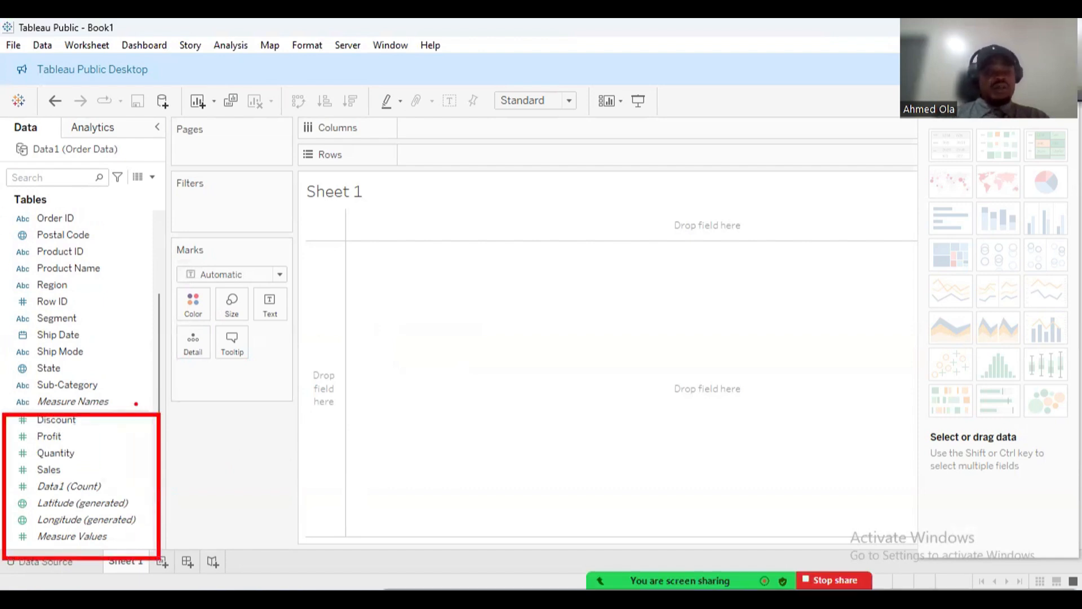
drag(136, 404, 1, 176)
key(Escape)
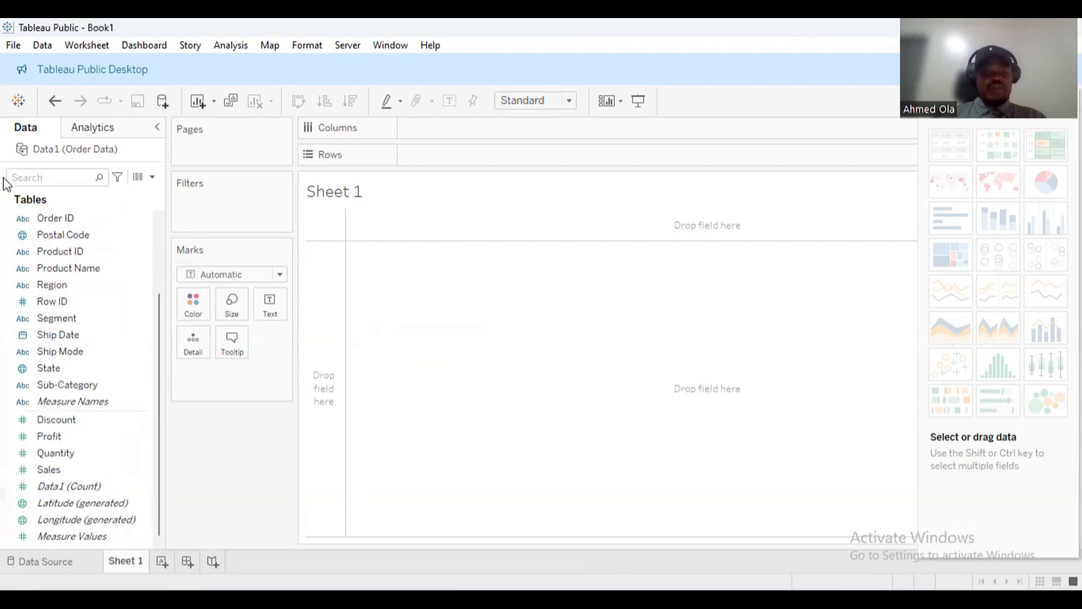
key(ctrl+2)
mouse_move(350, 244)
mouse_down()
mouse_move(645, 454)
mouse_move(868, 527)
mouse_up()
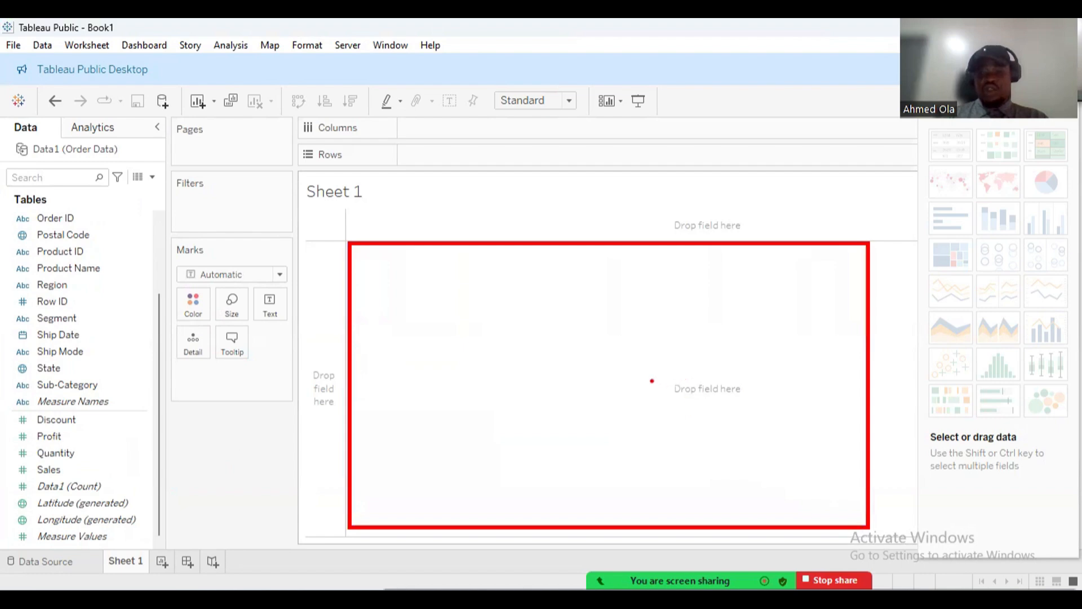
mouse_move(672, 372)
mouse_down()
mouse_move(682, 398)
mouse_move(769, 405)
mouse_up()
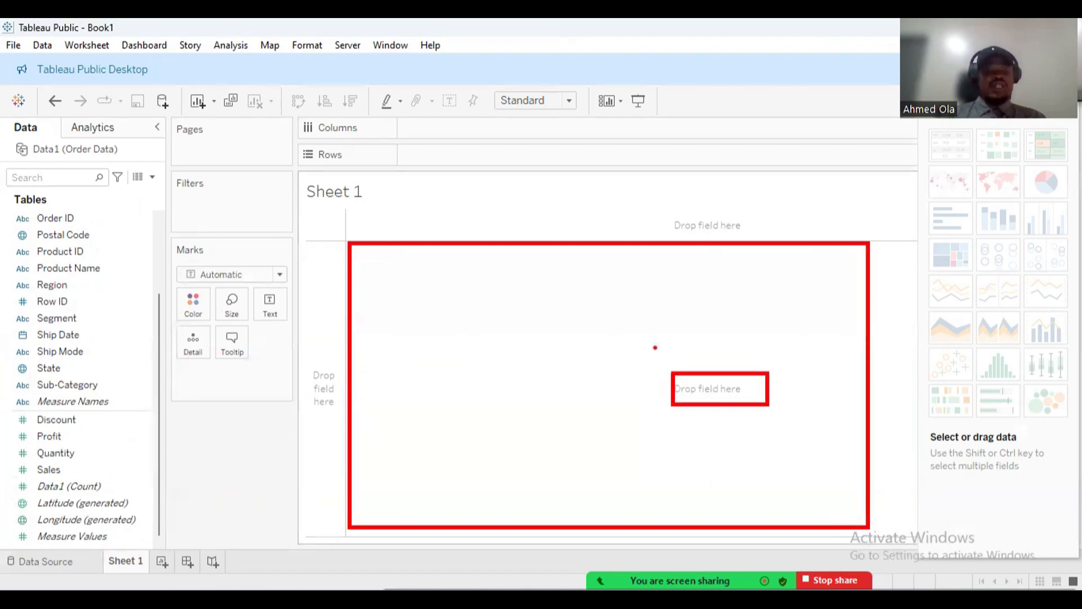
mouse_move(292, 115)
mouse_down()
mouse_move(296, 147)
mouse_move(598, 174)
mouse_move(872, 173)
mouse_up()
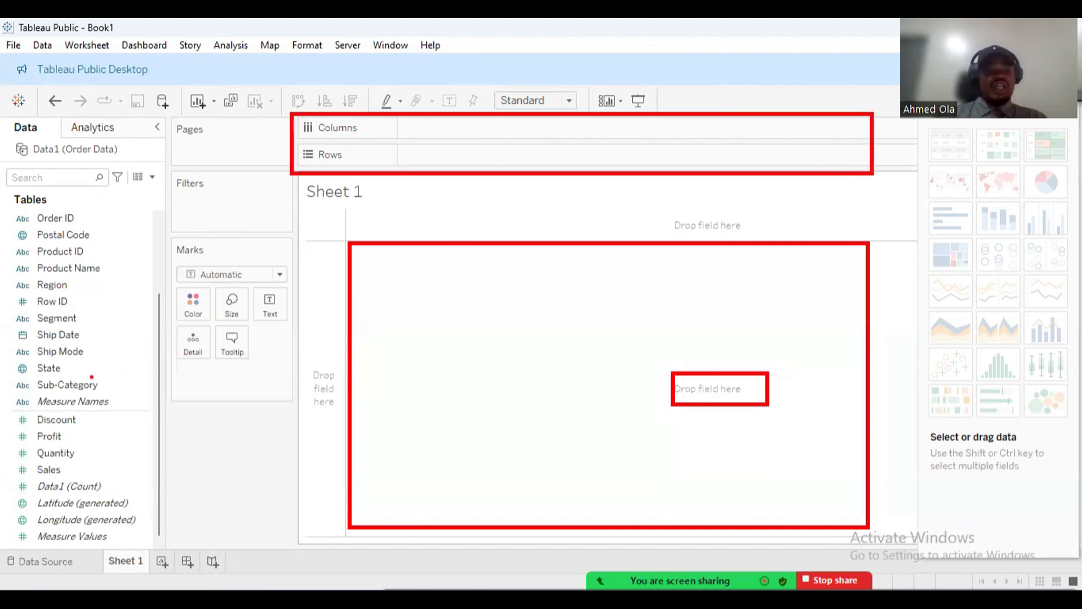
mouse_move(79, 369)
mouse_down()
mouse_move(90, 372)
mouse_move(389, 137)
mouse_up()
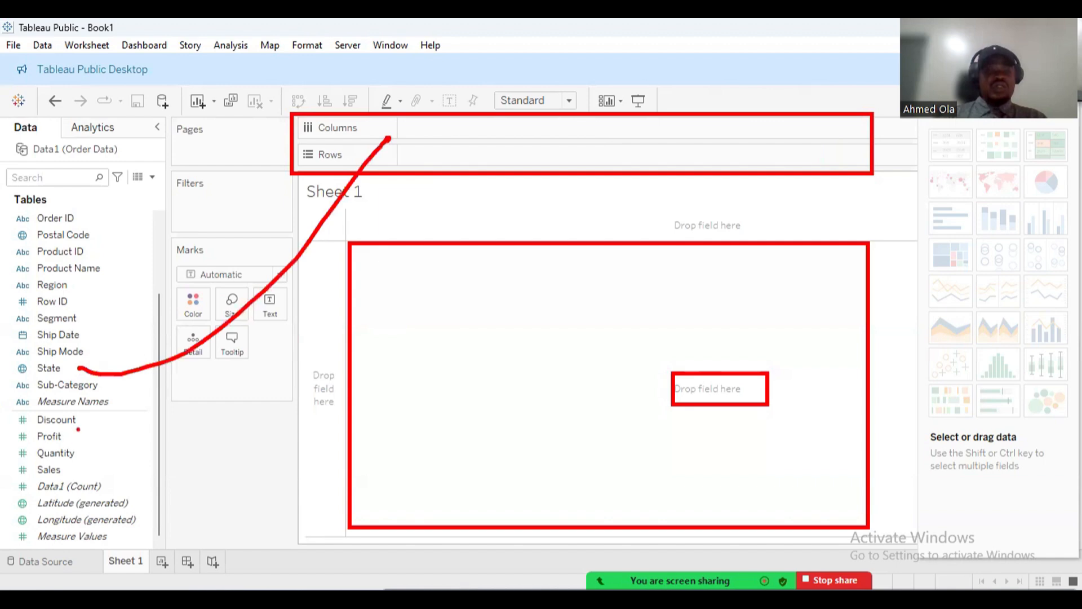
mouse_move(68, 437)
mouse_down()
mouse_move(227, 420)
mouse_move(570, 162)
mouse_up()
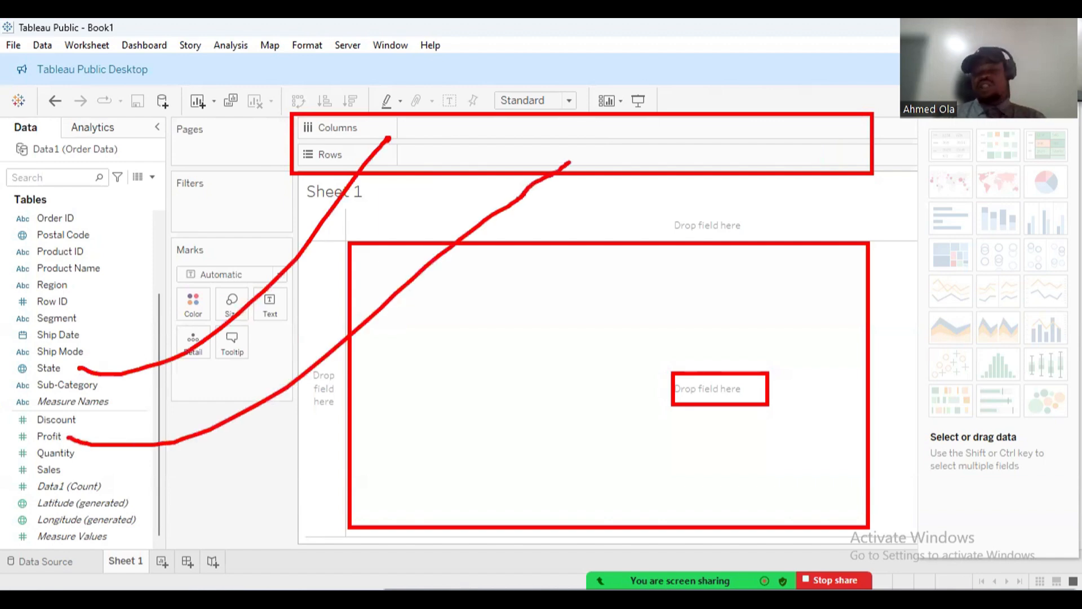
drag(83, 325, 622, 345)
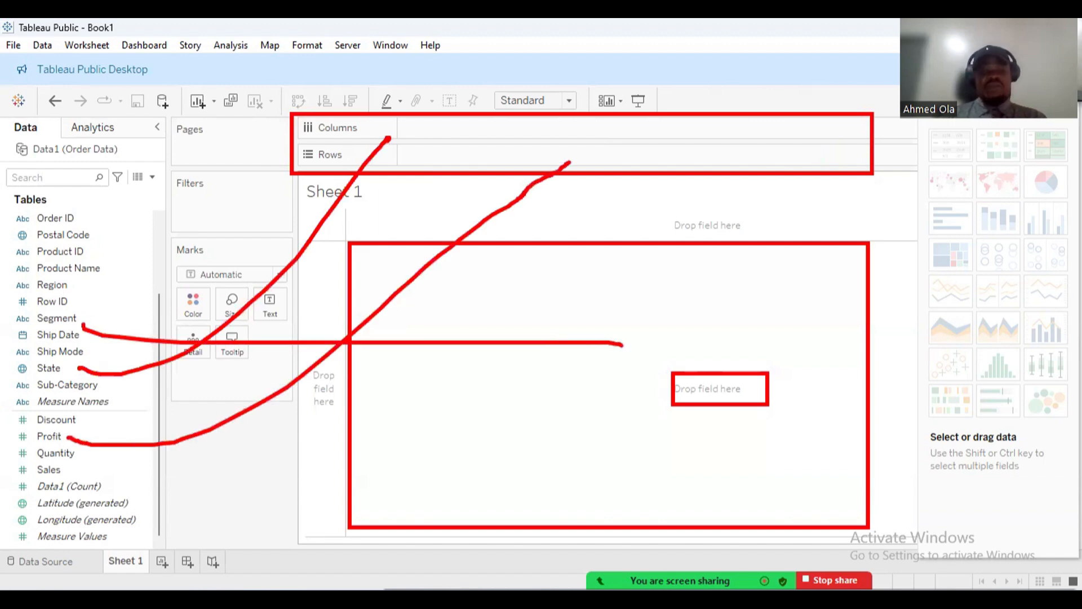
drag(79, 320, 545, 451)
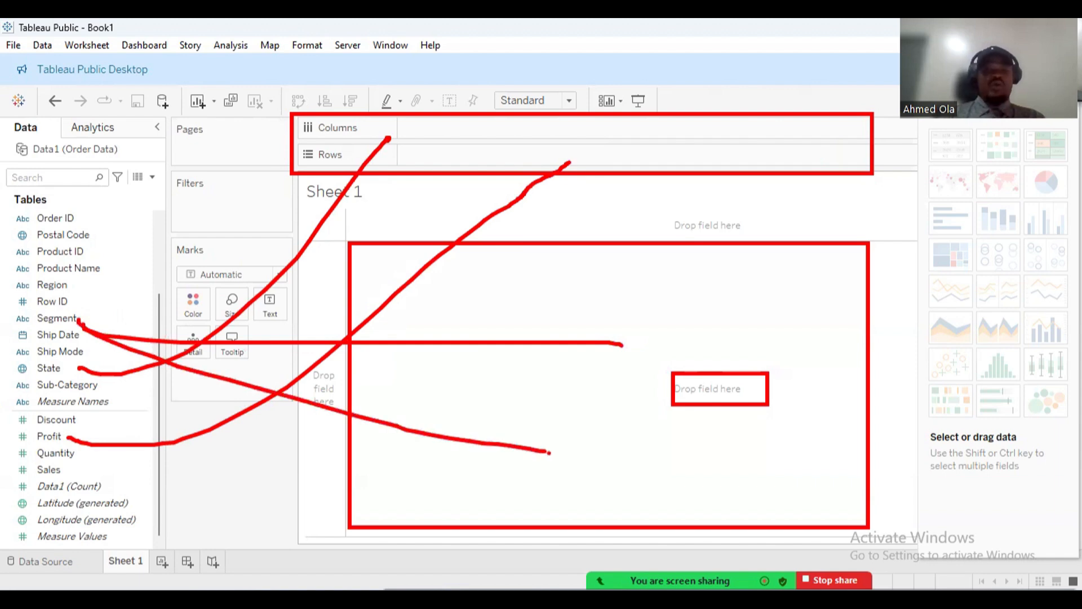
key(Escape)
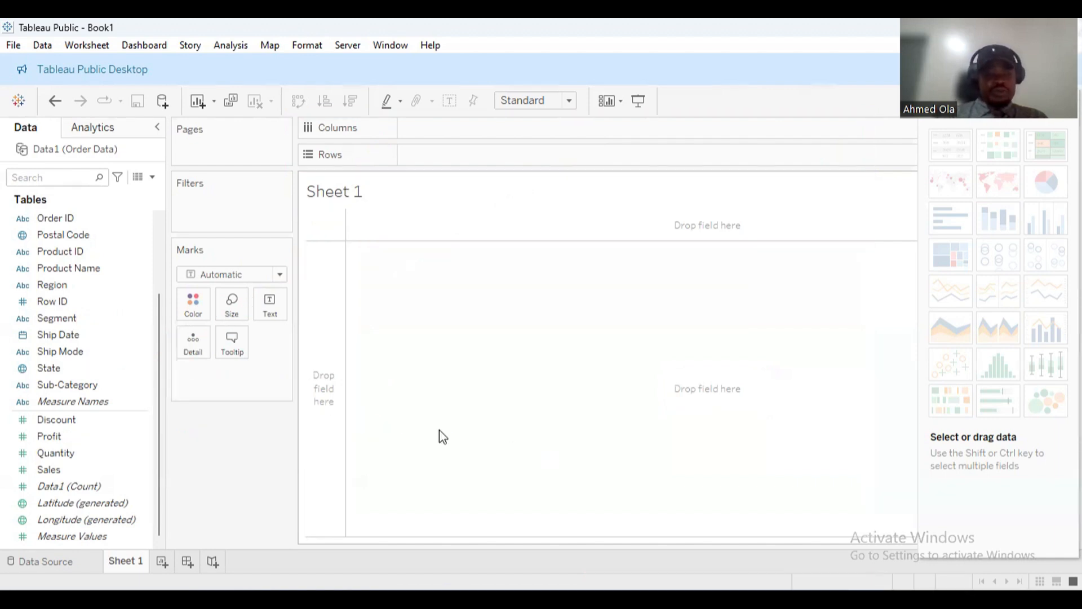
key(ctrl+2)
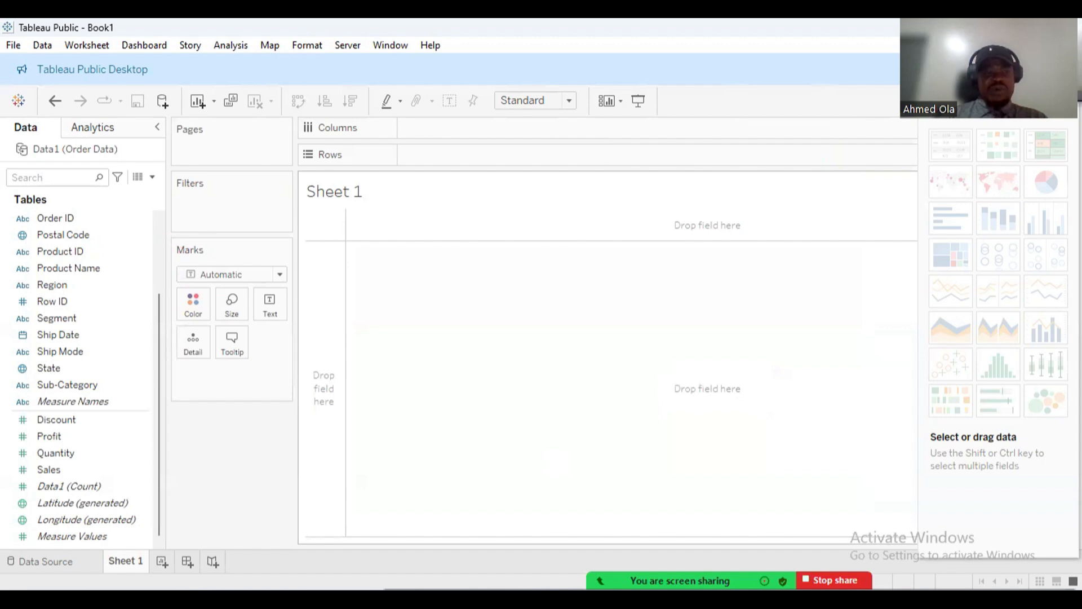
mouse_move(167, 239)
mouse_down()
mouse_move(285, 307)
mouse_move(290, 388)
mouse_up()
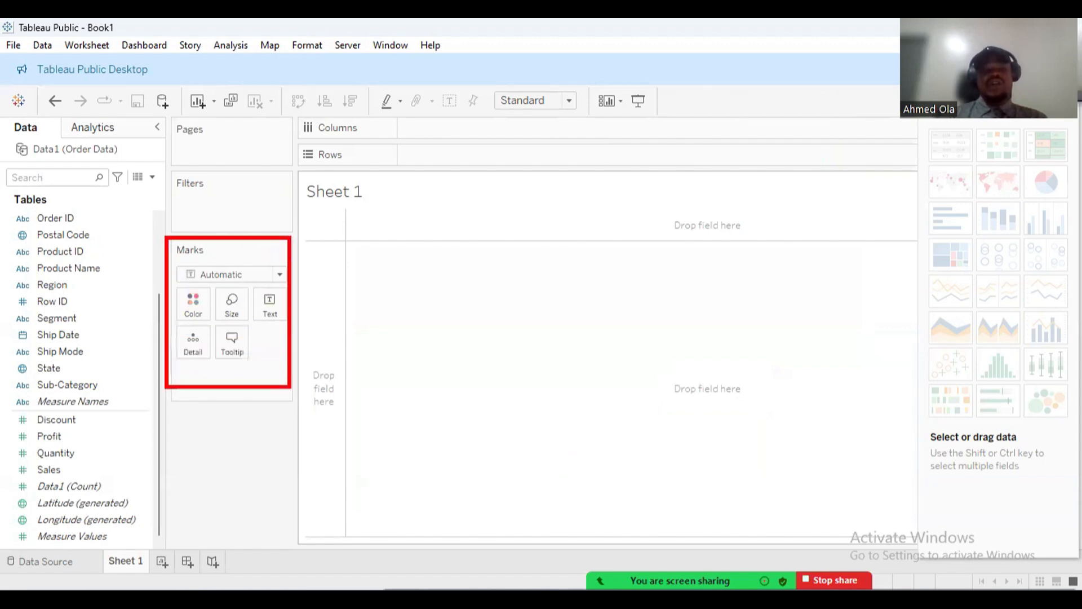
mouse_move(277, 327)
mouse_down()
mouse_move(186, 319)
mouse_move(173, 331)
mouse_up()
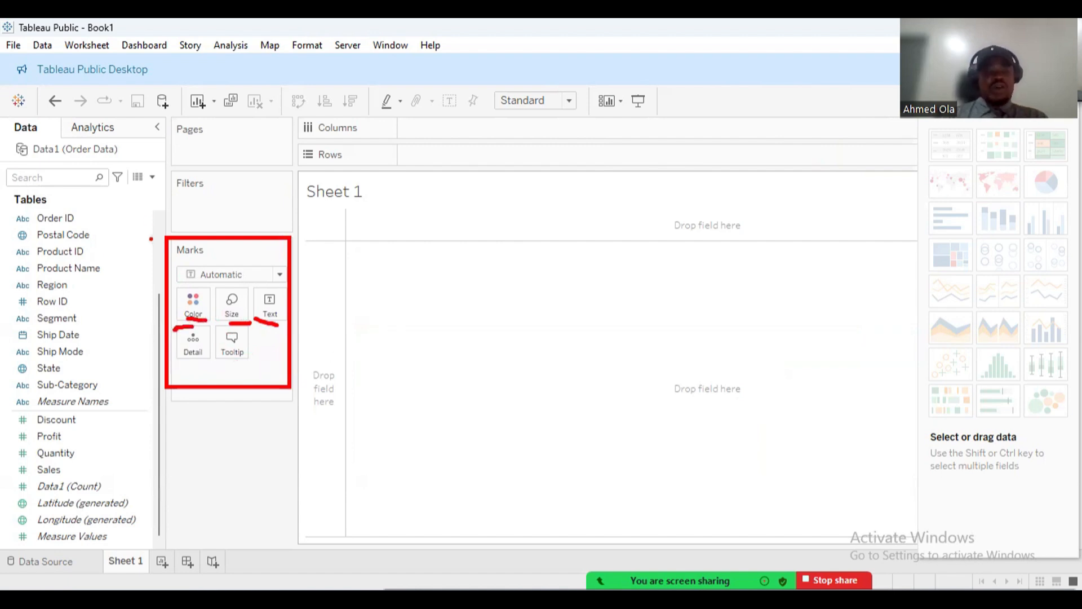
mouse_move(169, 170)
mouse_down()
mouse_move(252, 221)
mouse_move(294, 232)
mouse_up()
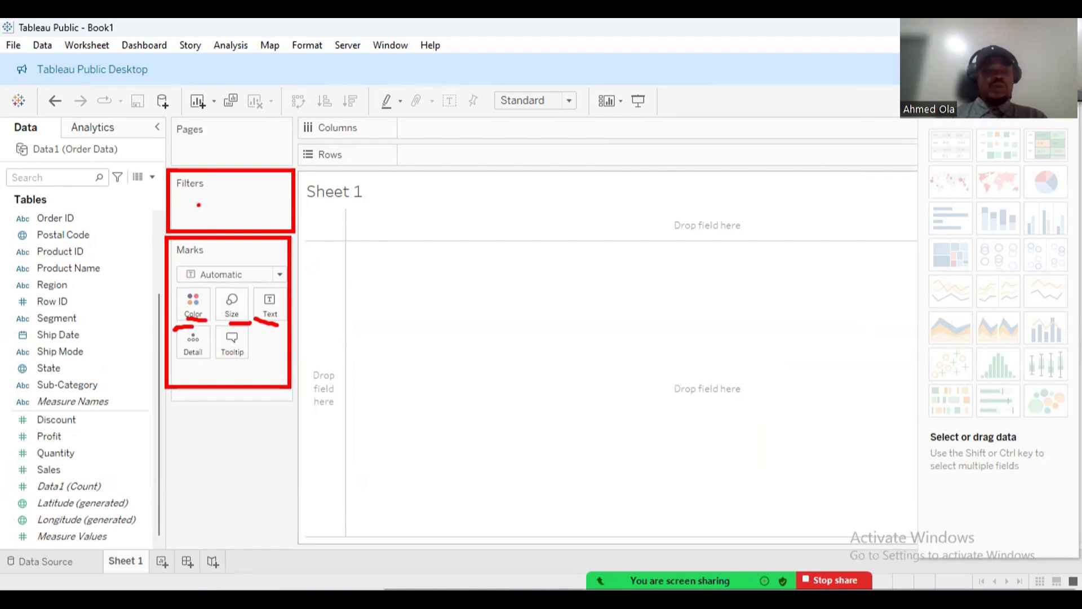
drag(167, 116, 292, 164)
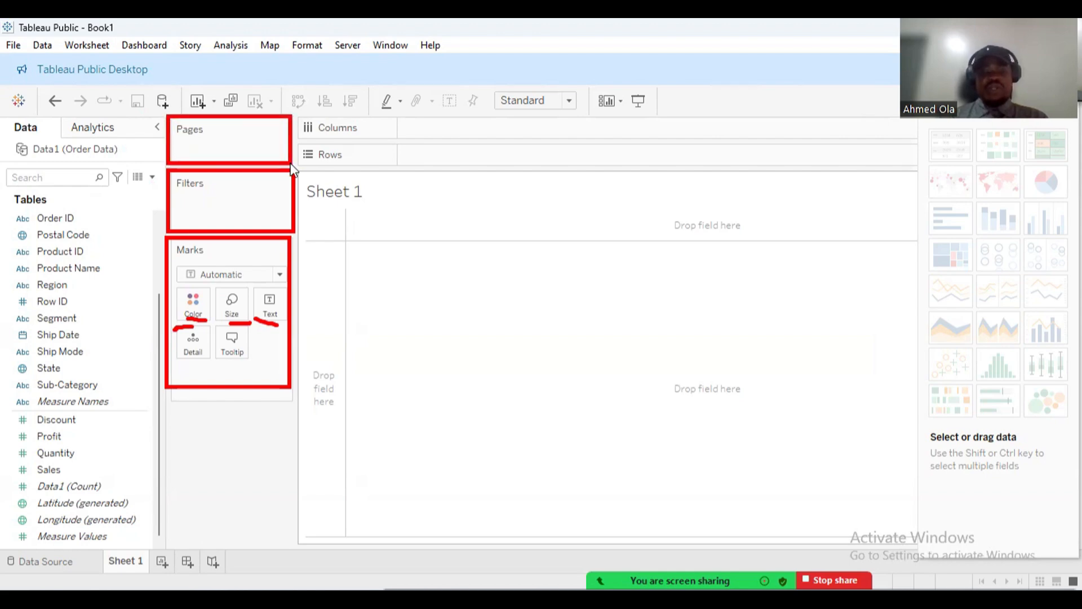
key(Escape)
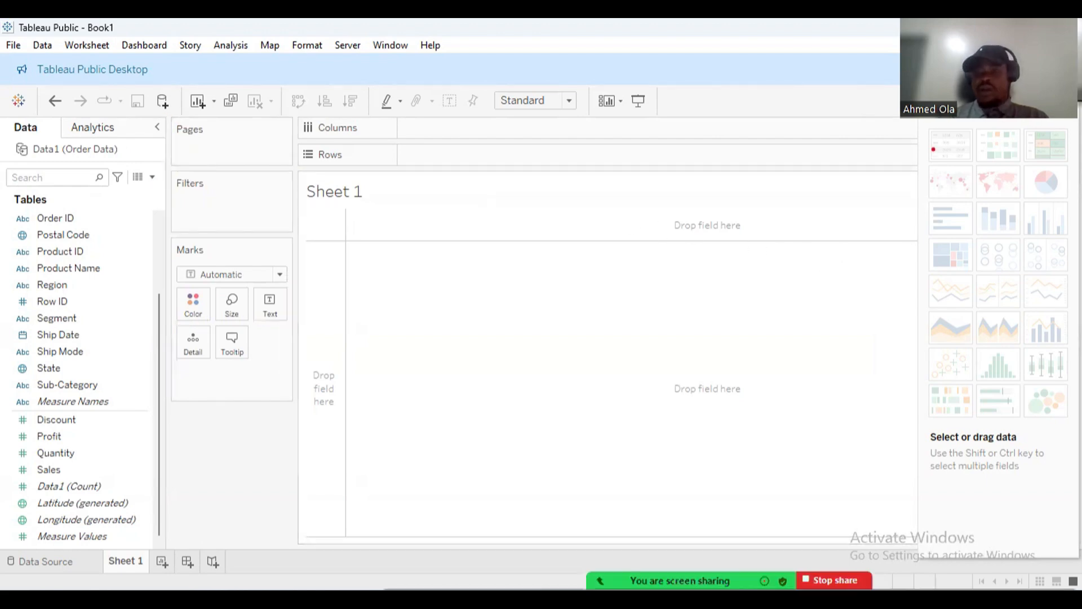
drag(922, 125, 1077, 424)
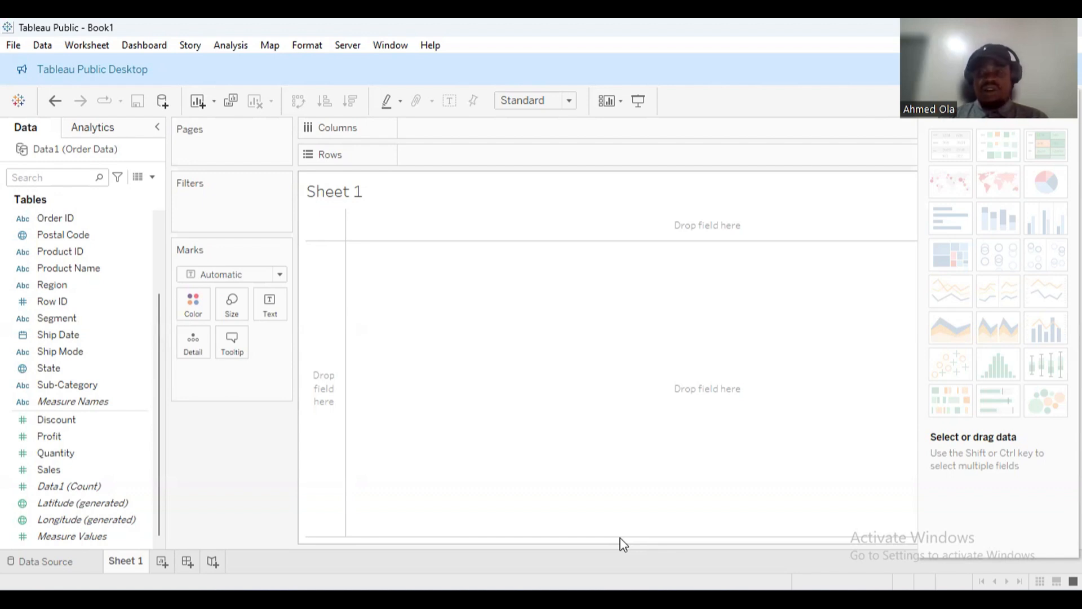
- Switch to the Order Data workbook in Excel and select the Row ID column down to its last record to gauge the table's length
key(alt+Tab)
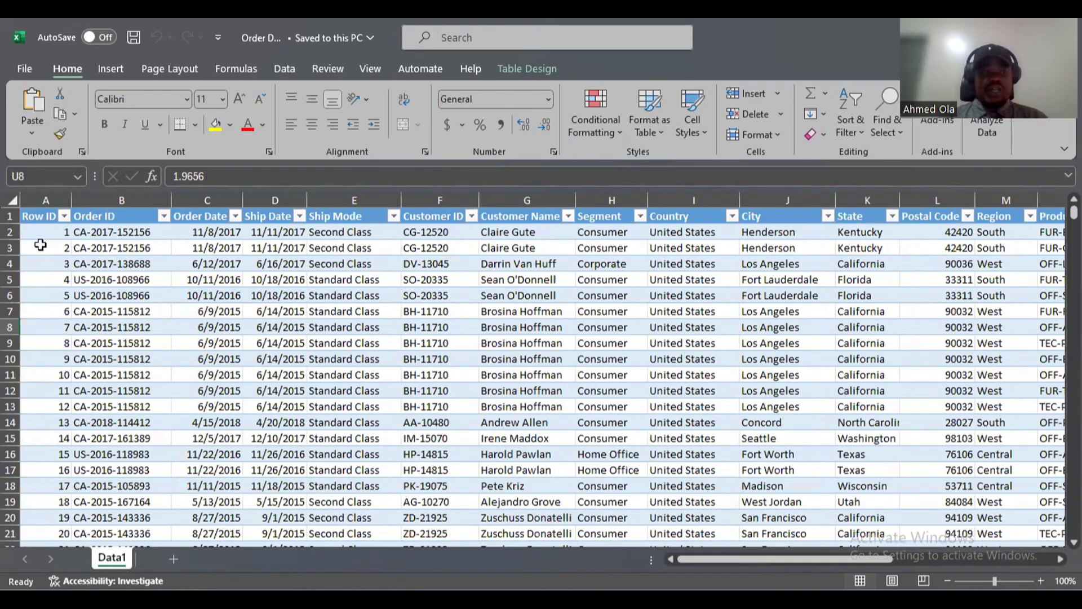
click(43, 220)
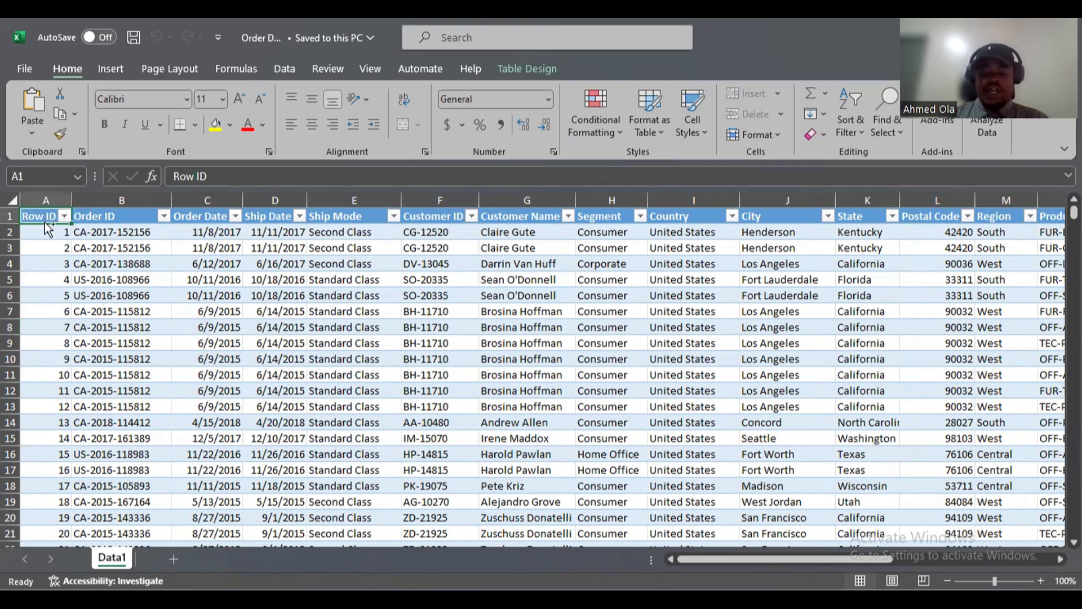
key(ctrl+shift+Down)
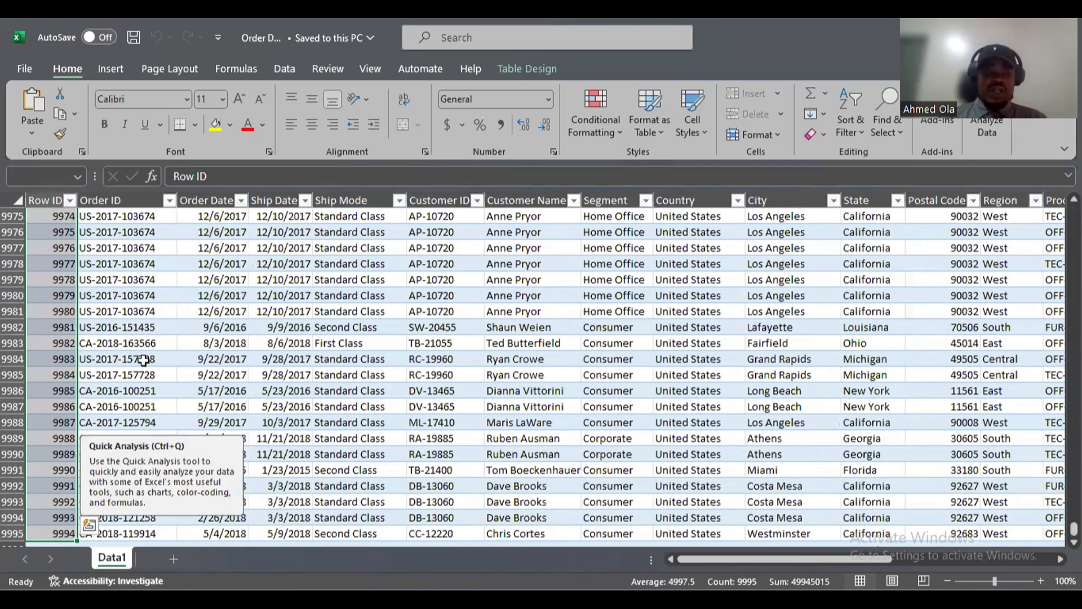
scroll(148, 366, down, 2)
scroll(151, 362, up, 3)
drag(1073, 530, 1073, 213)
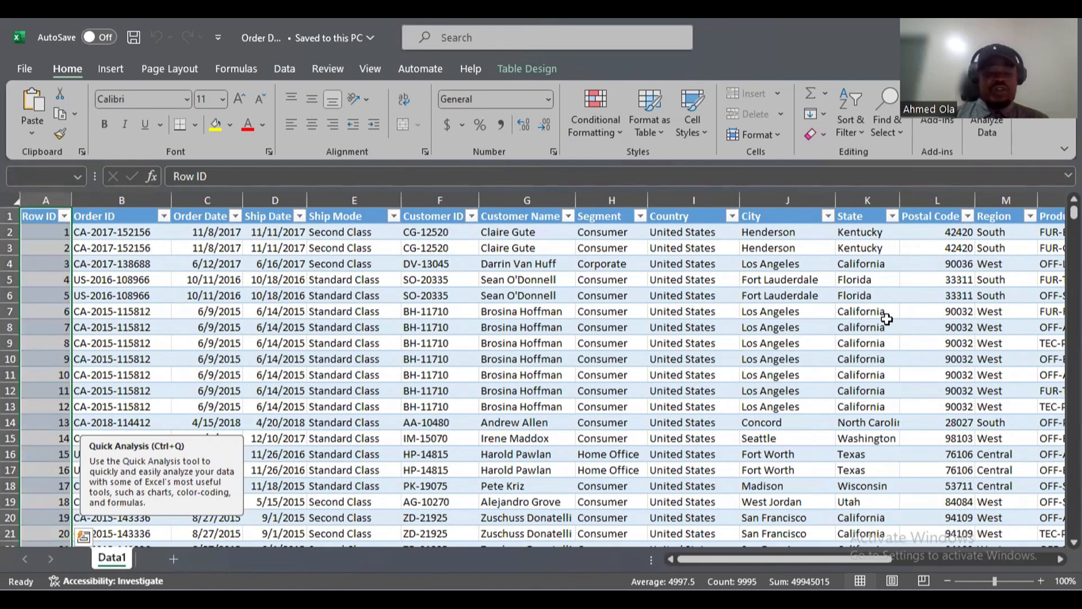
click(718, 370)
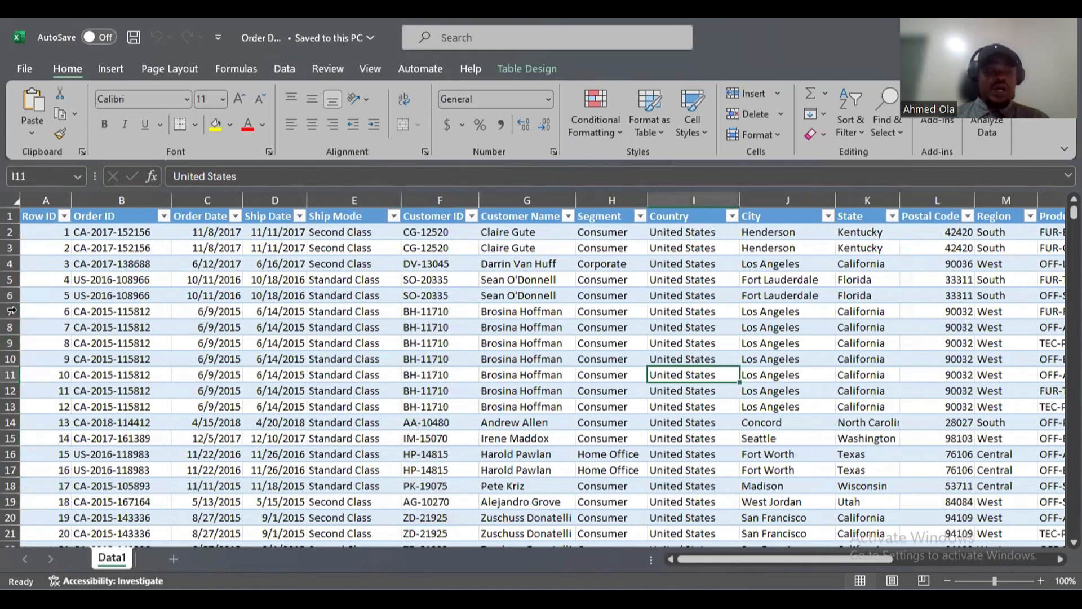
- Select the table's header row from Row ID through Profit to check the number of columns
click(38, 217)
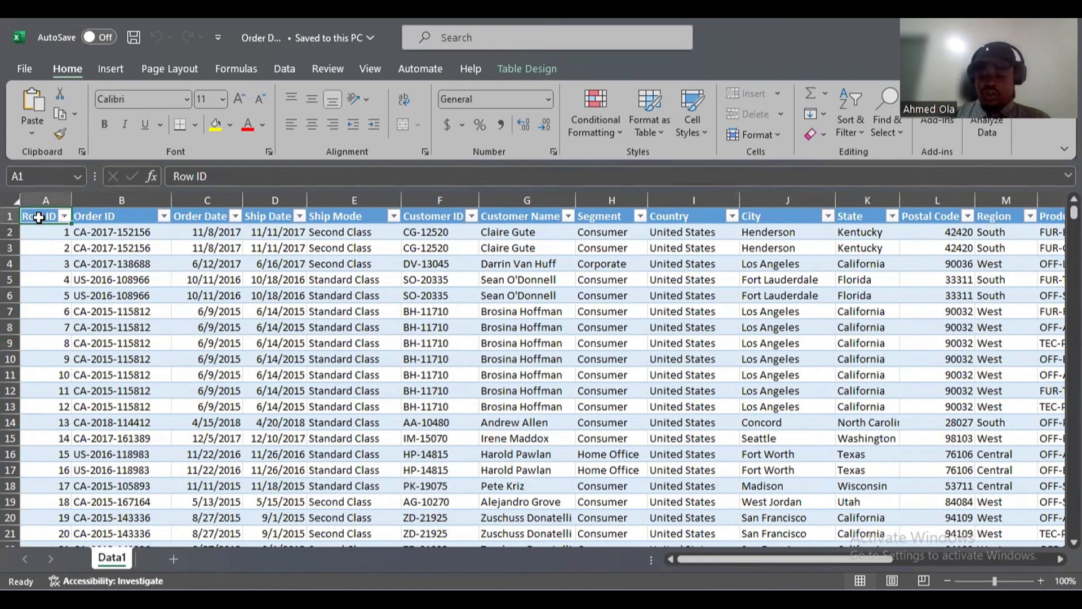
key(ctrl+shift+Right)
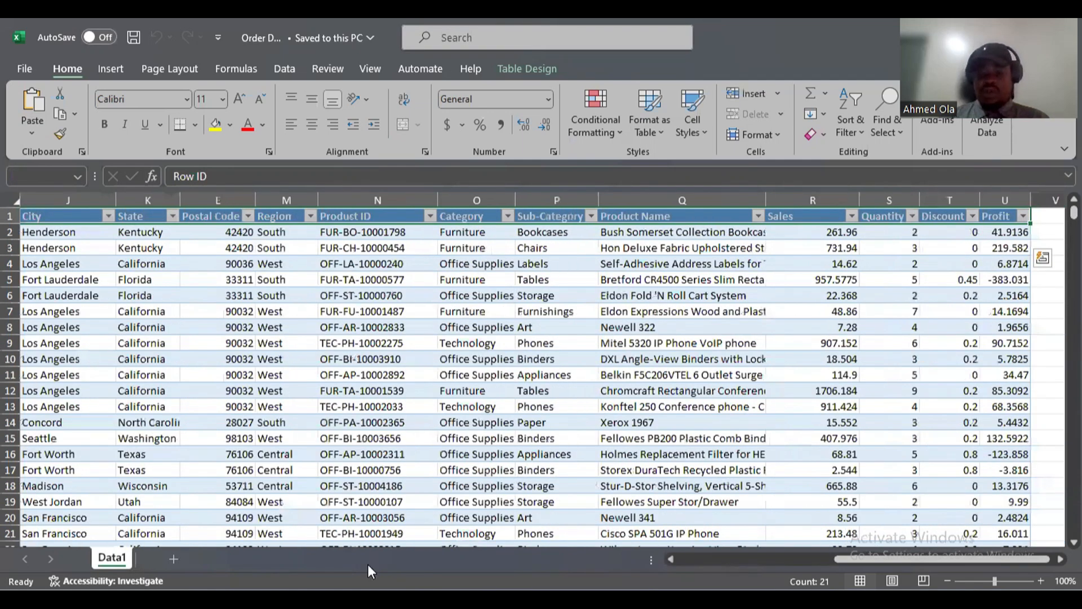
key(alt+Tab)
key(alt+Tab)
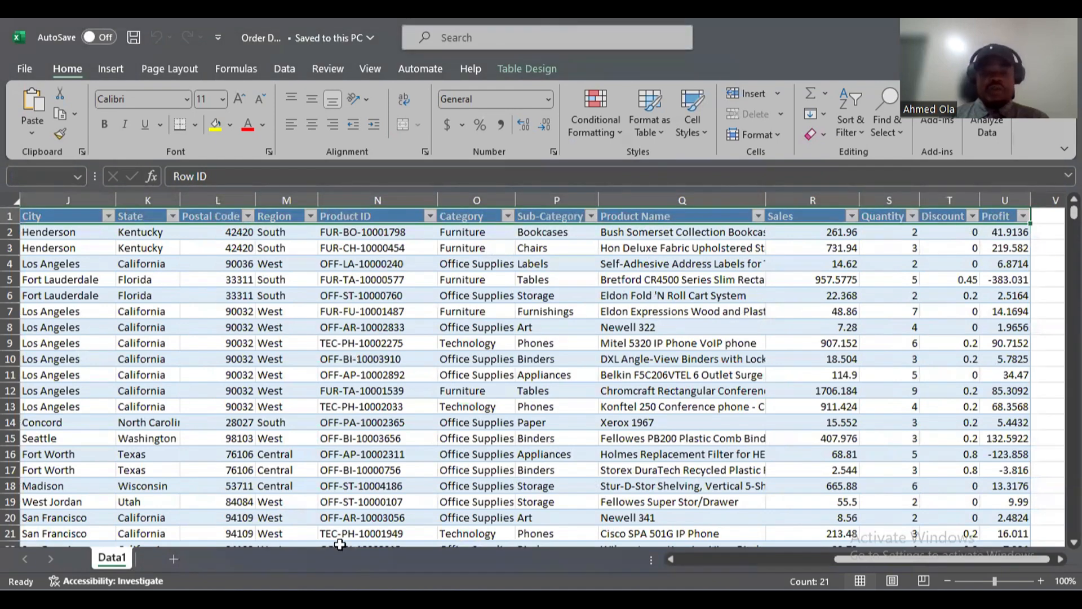
drag(843, 558, 564, 561)
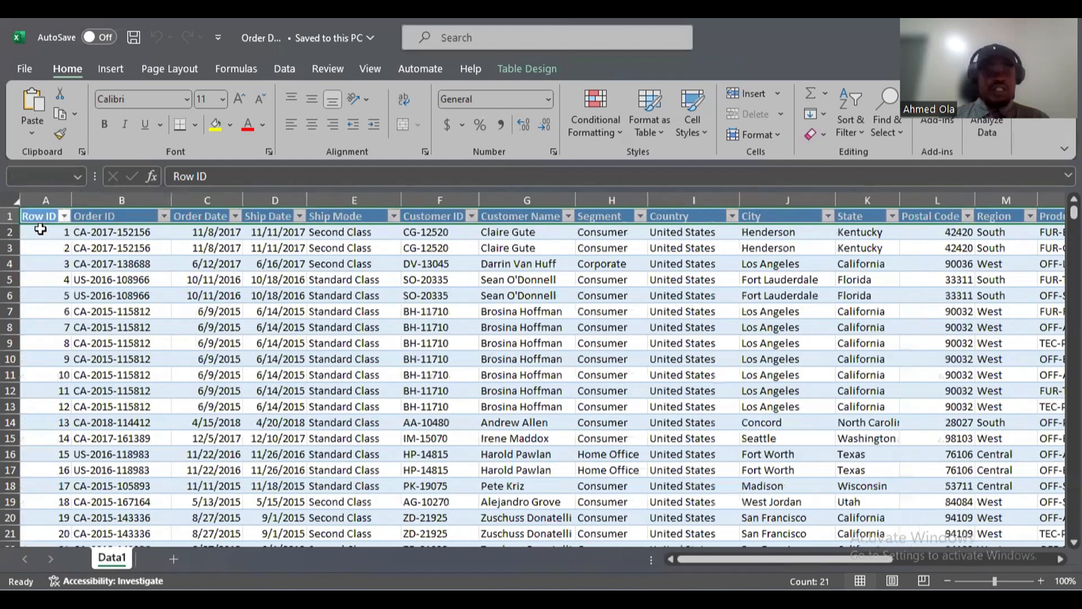
- Examine the Row ID column and its first record, plus the Order ID column
click(38, 195)
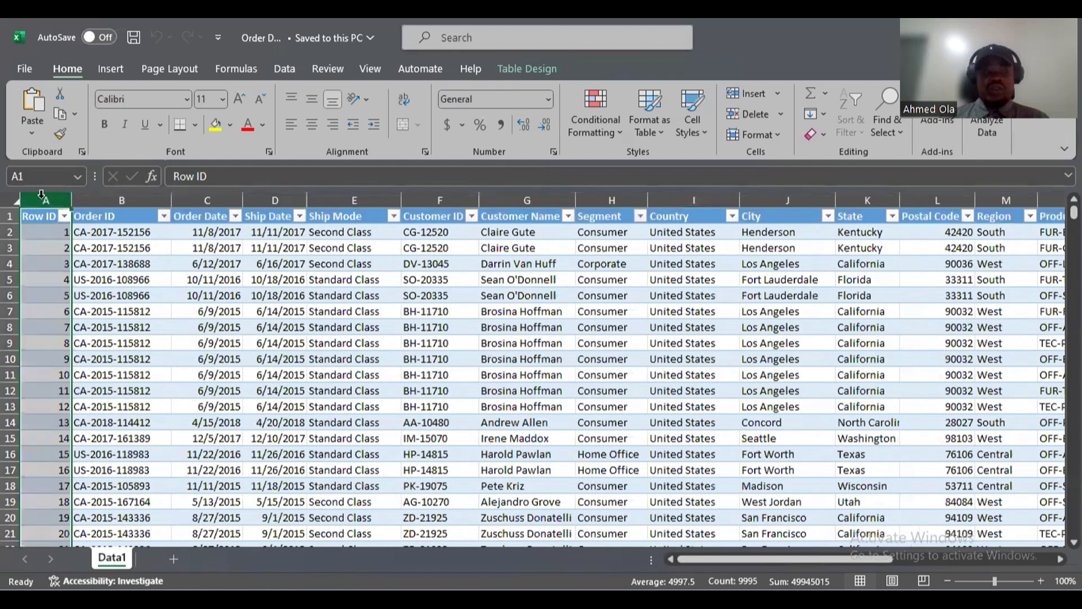
click(45, 236)
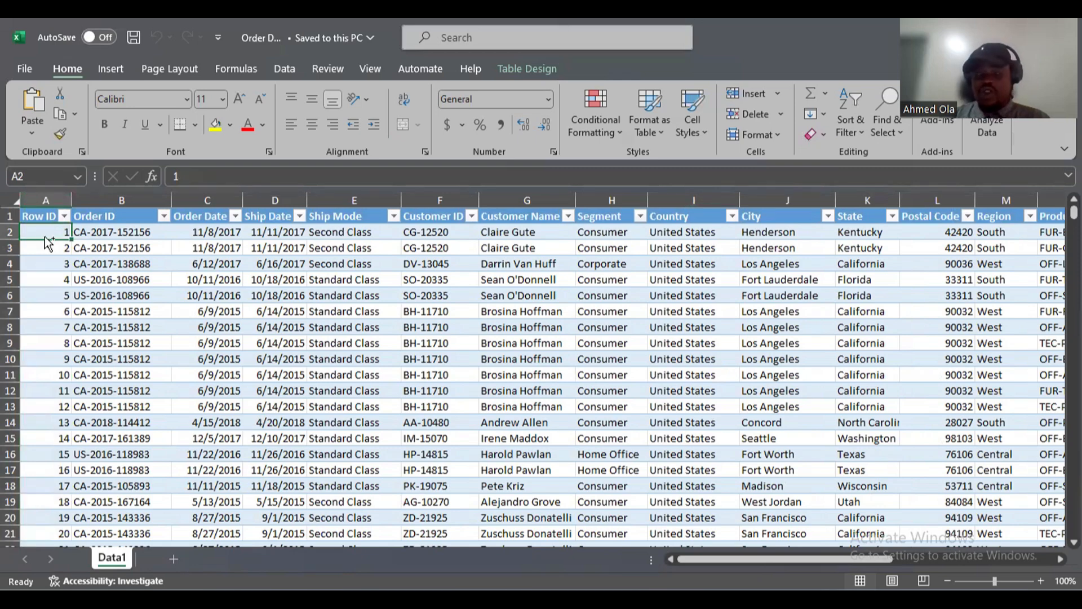
click(129, 199)
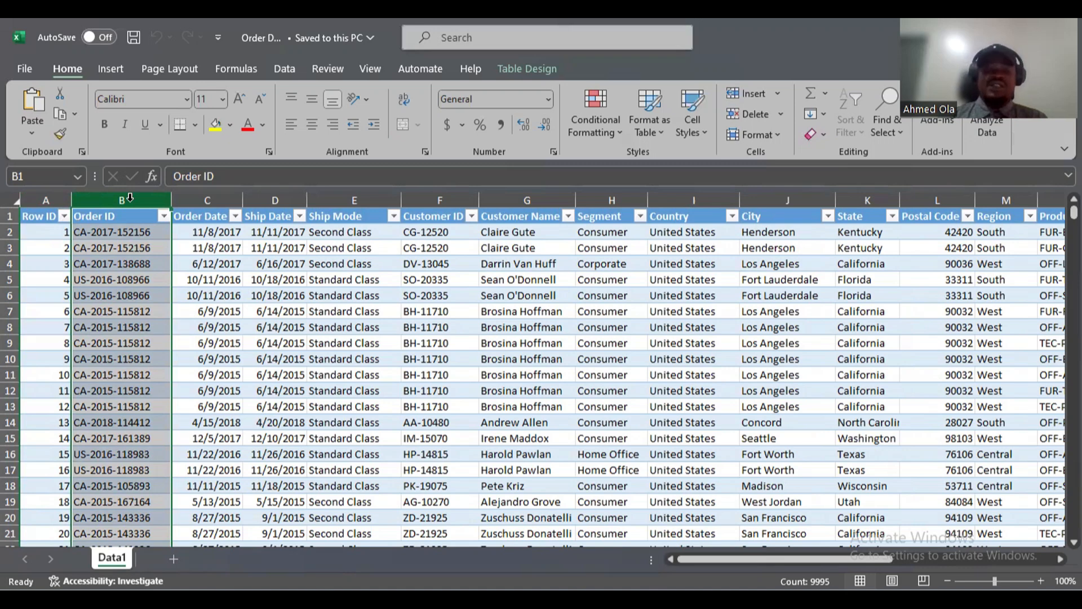
- View the years in the Order Date filter, and examine the order and ship dates of the first records
click(233, 218)
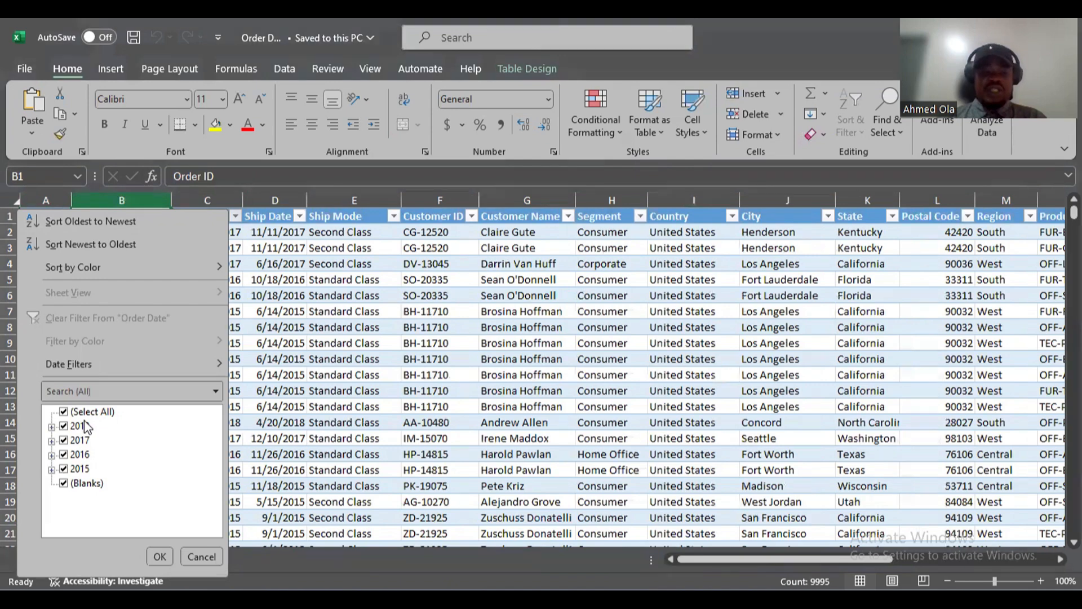
click(202, 557)
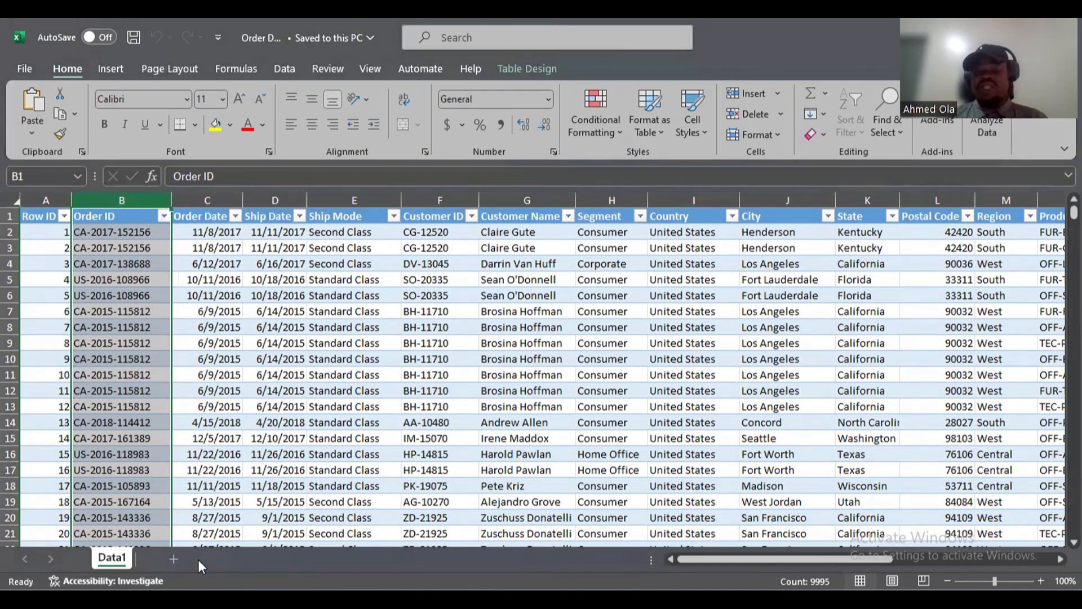
click(110, 237)
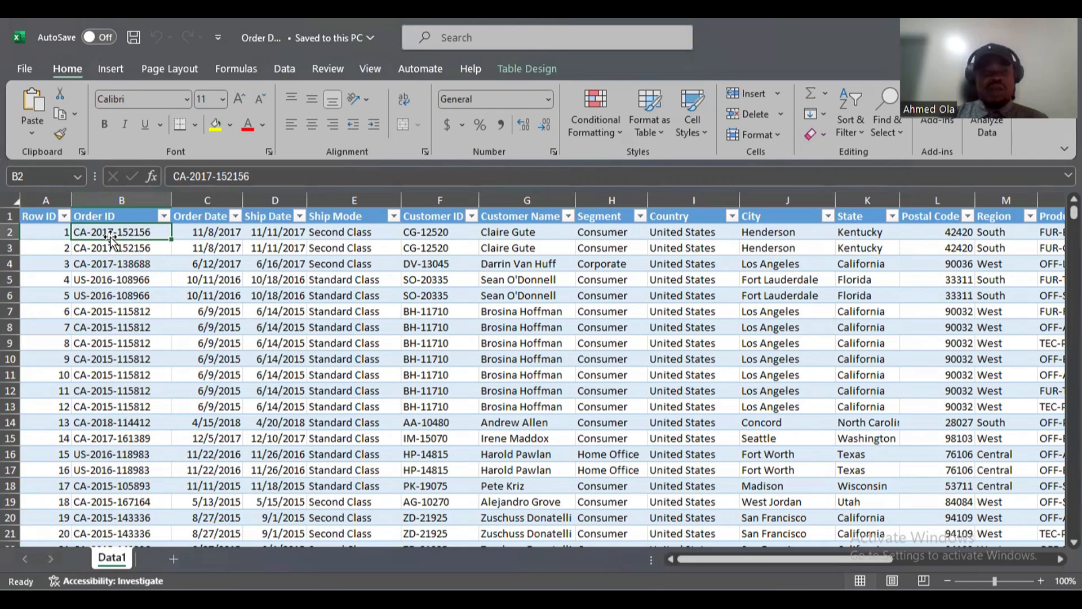
drag(216, 233, 216, 250)
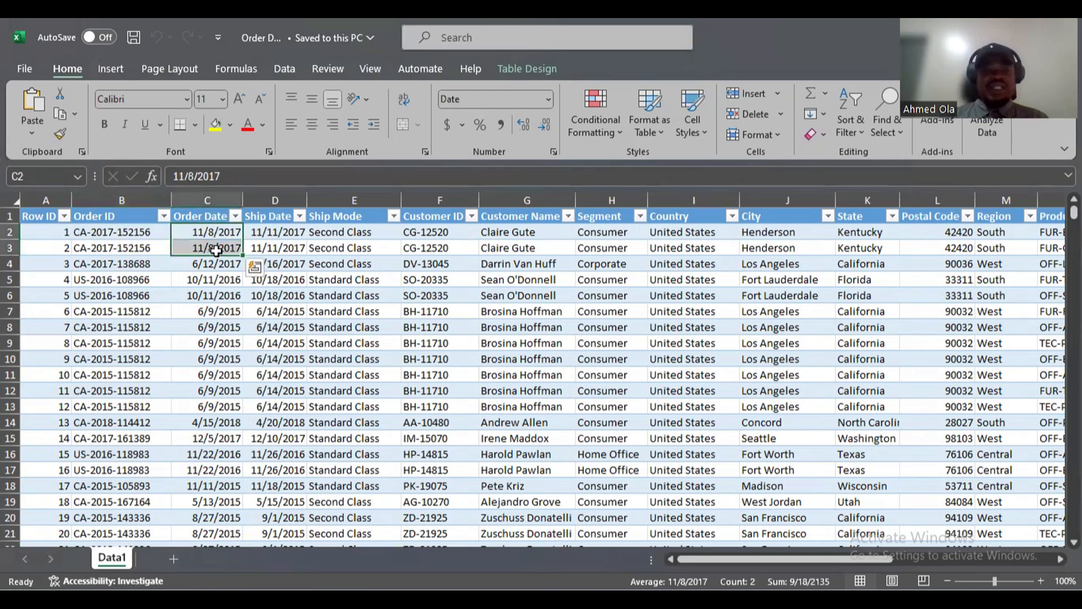
click(275, 232)
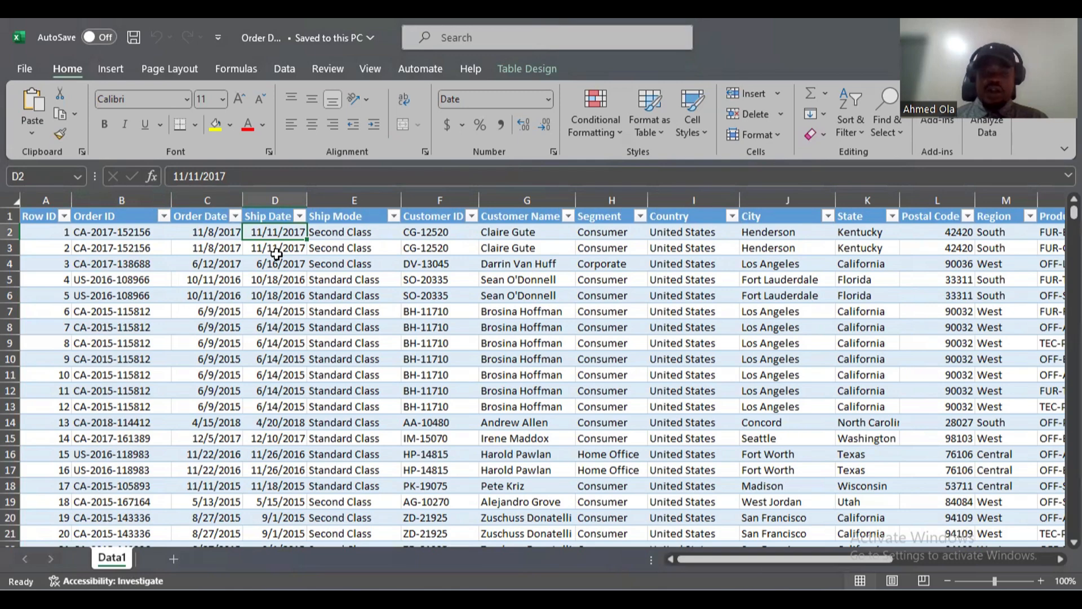
- View the Ship Mode filter's options without filtering, and examine the Customer ID column
click(393, 216)
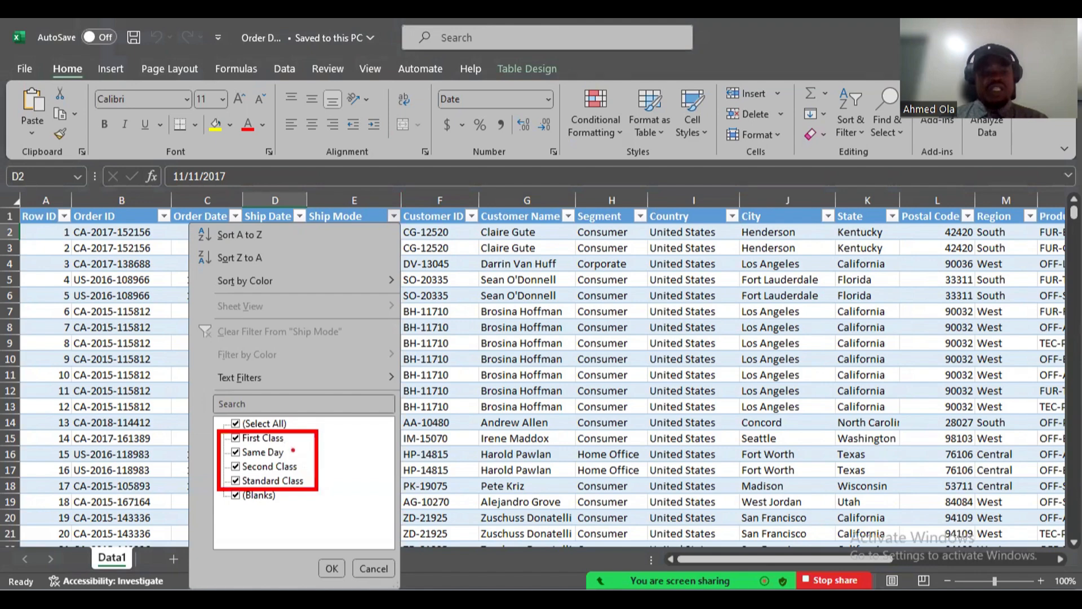
key(Escape)
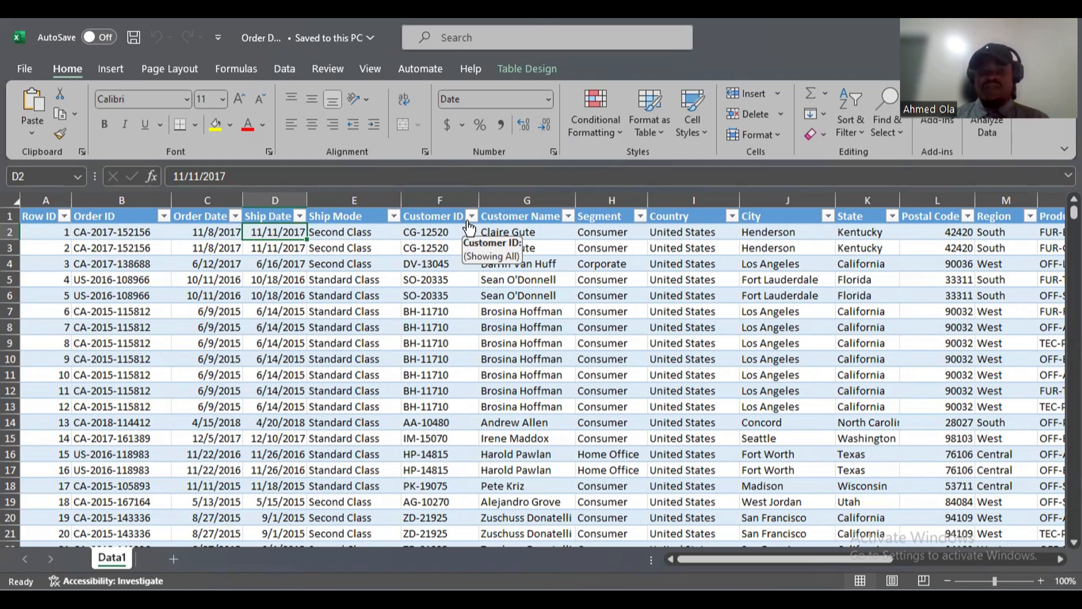
click(462, 277)
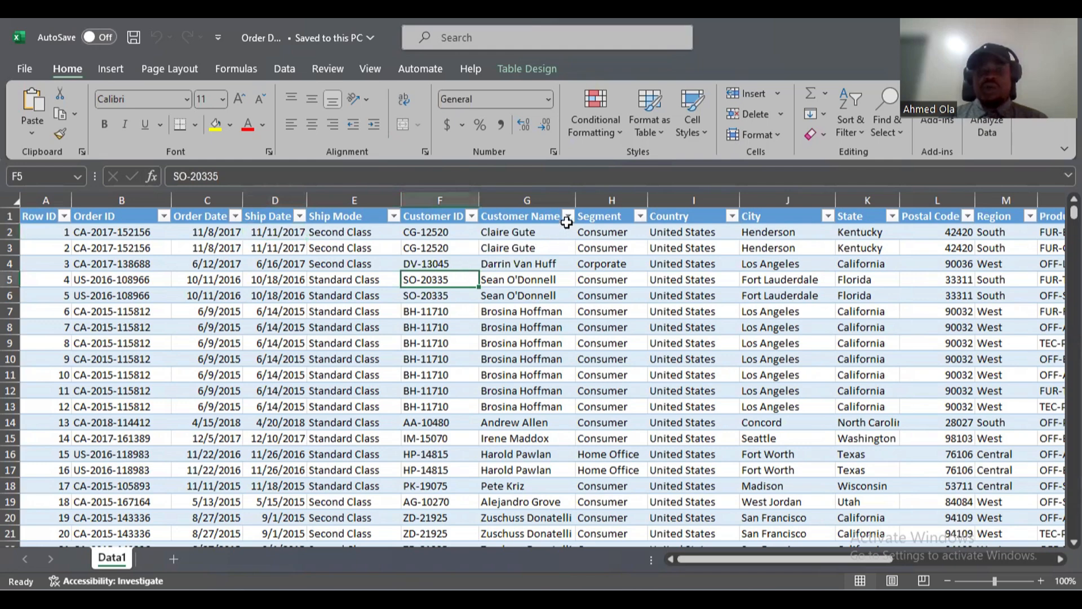
- View the Segment filter's options without filtering, and check the first record's customer name and segment
click(640, 217)
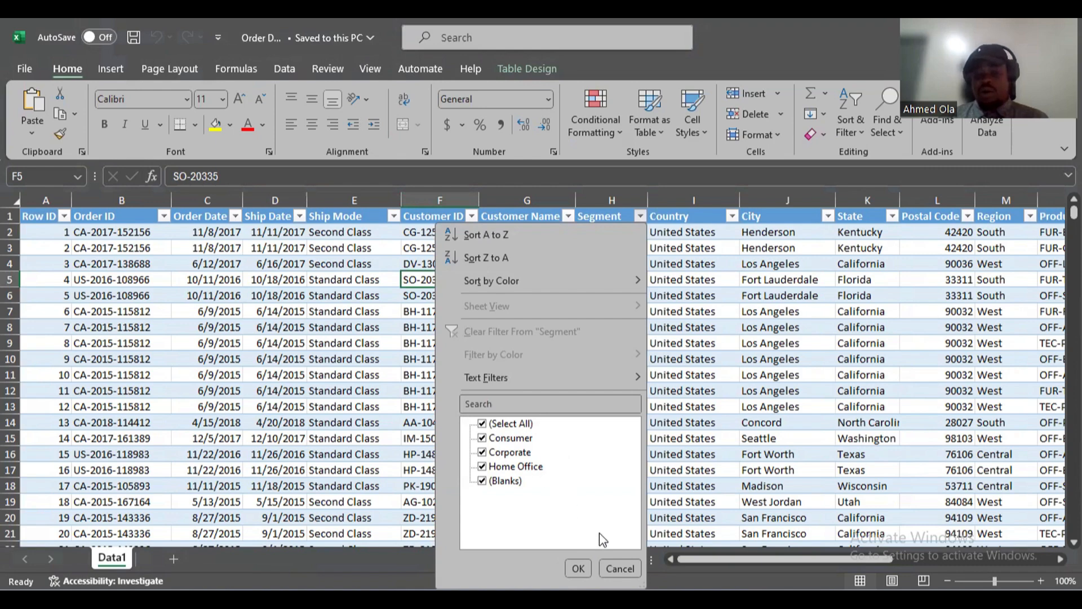
click(619, 568)
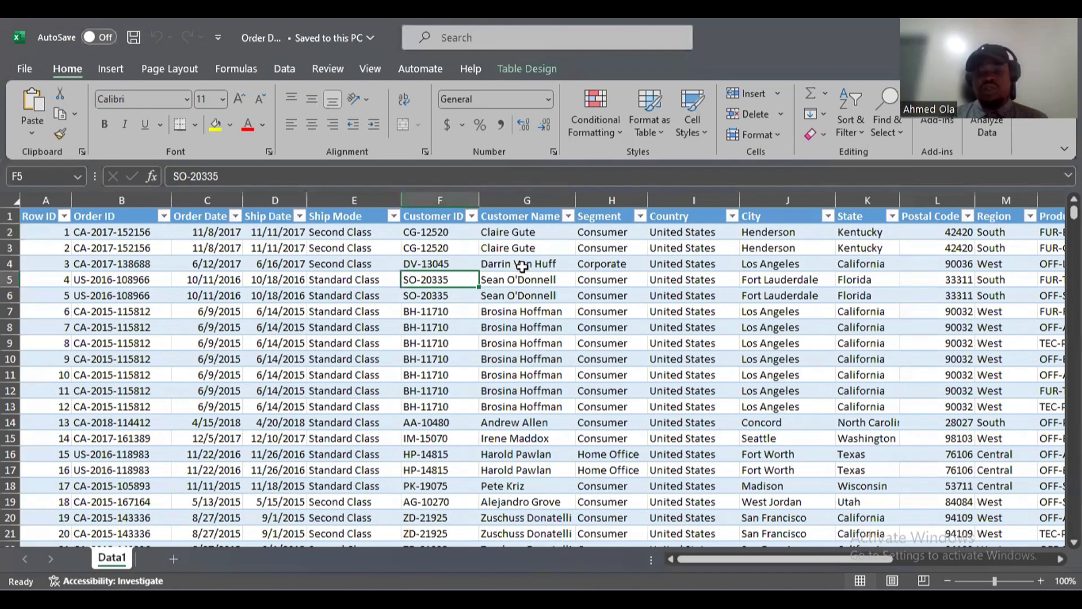
drag(523, 238, 608, 231)
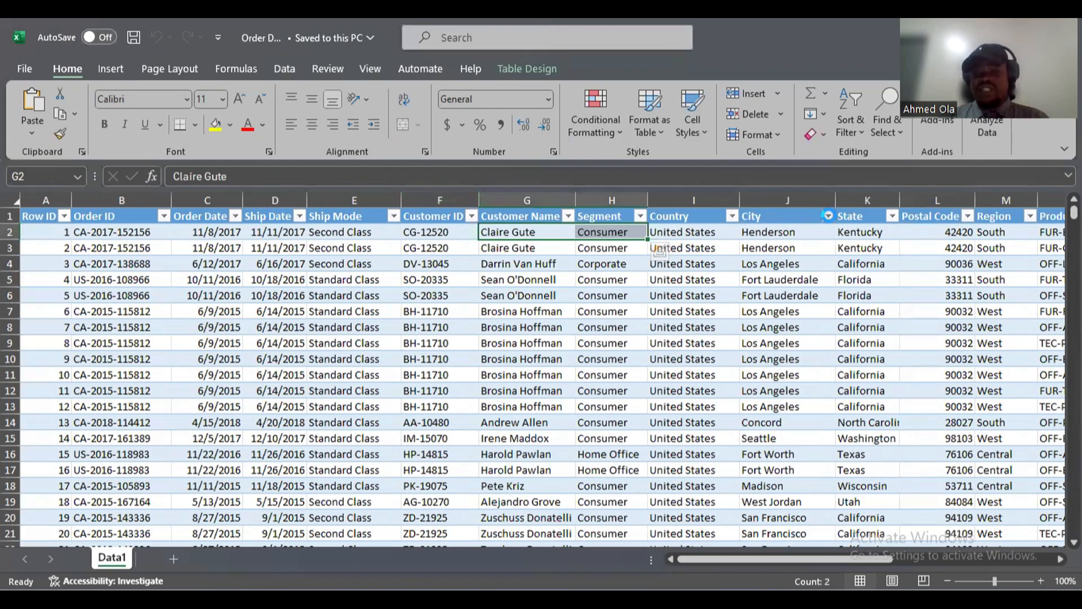
- View the City filter's options without filtering, and compare the city and customer name in the first two records
click(827, 217)
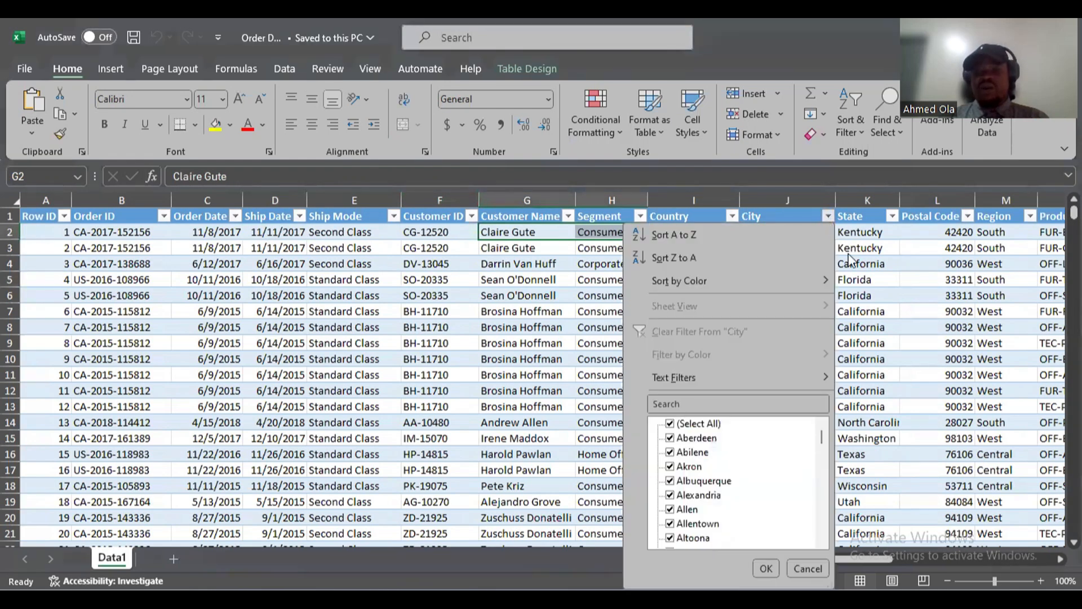
click(813, 567)
drag(756, 231, 756, 246)
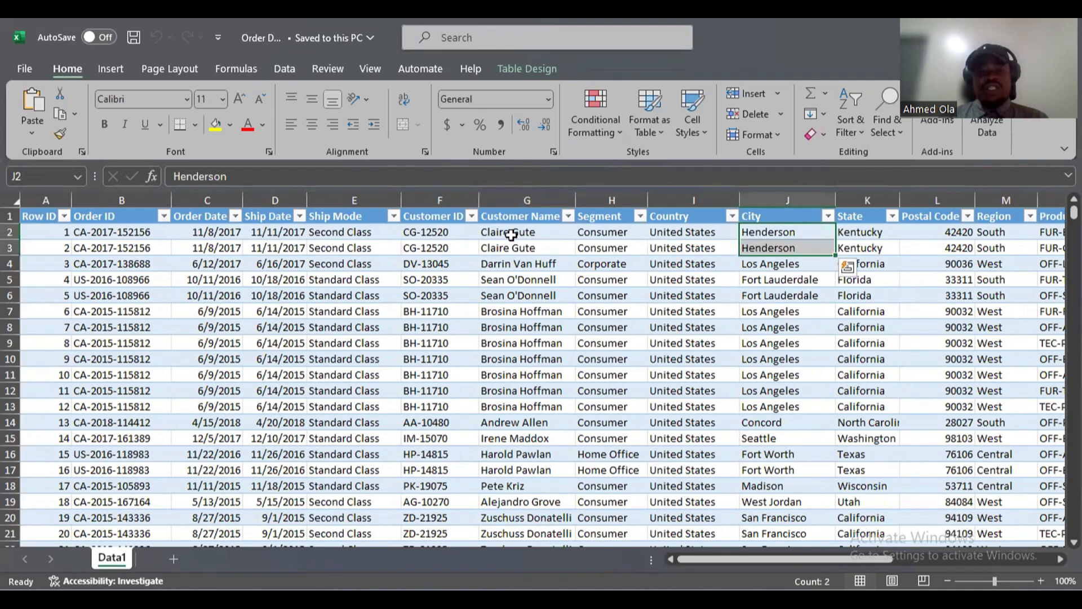
drag(510, 232, 512, 242)
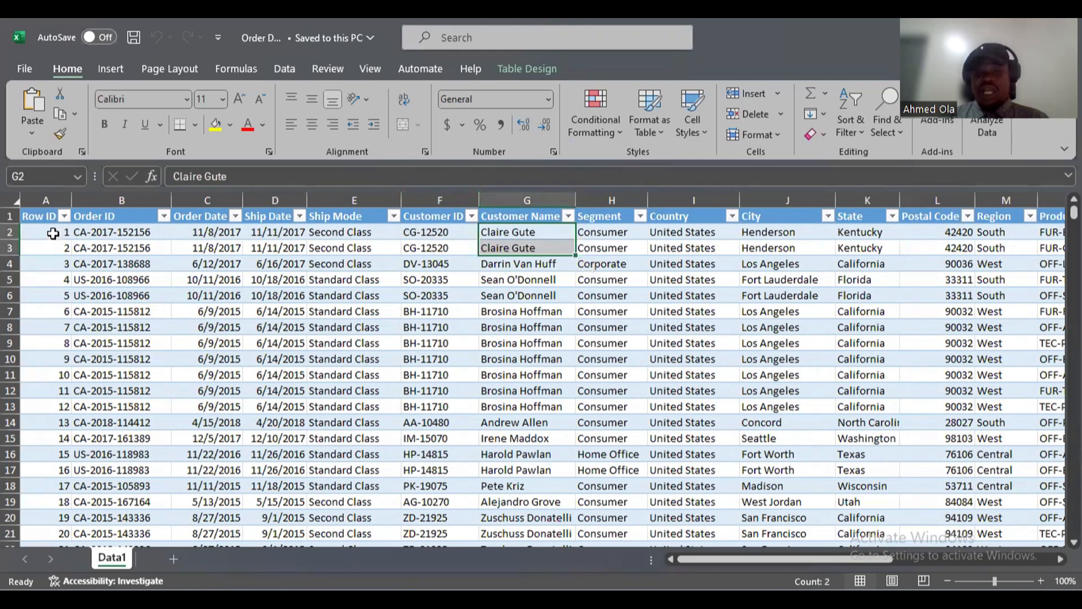
- Compare the repeated customer records in rows 2–3 and 7–13, including order details, customer name, segment, city and state
drag(53, 233, 510, 248)
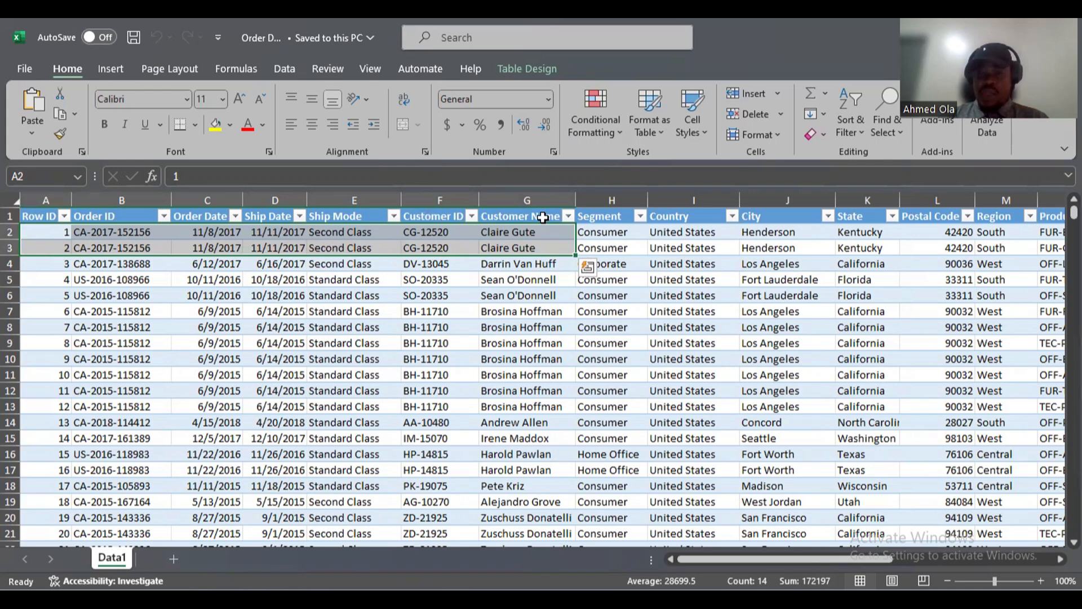
click(516, 312)
drag(517, 312, 506, 398)
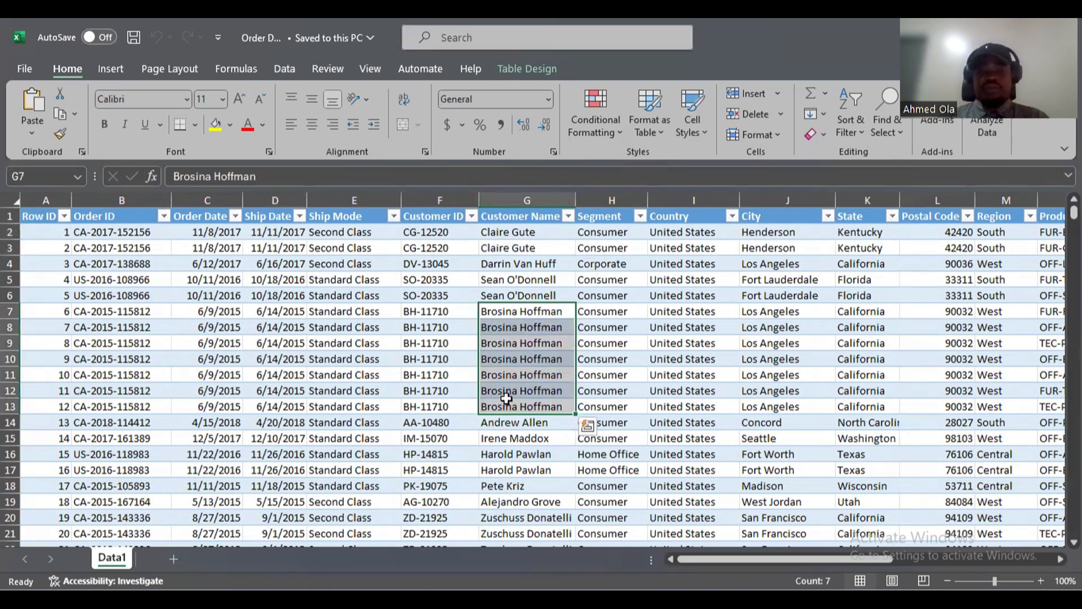
drag(114, 312, 609, 402)
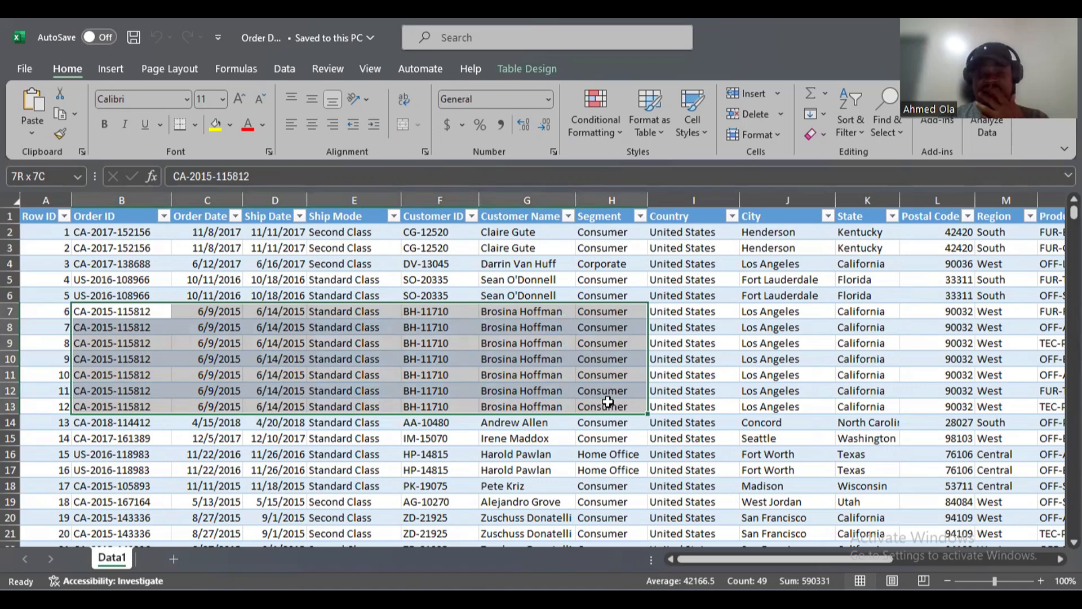
click(539, 330)
drag(542, 313, 538, 399)
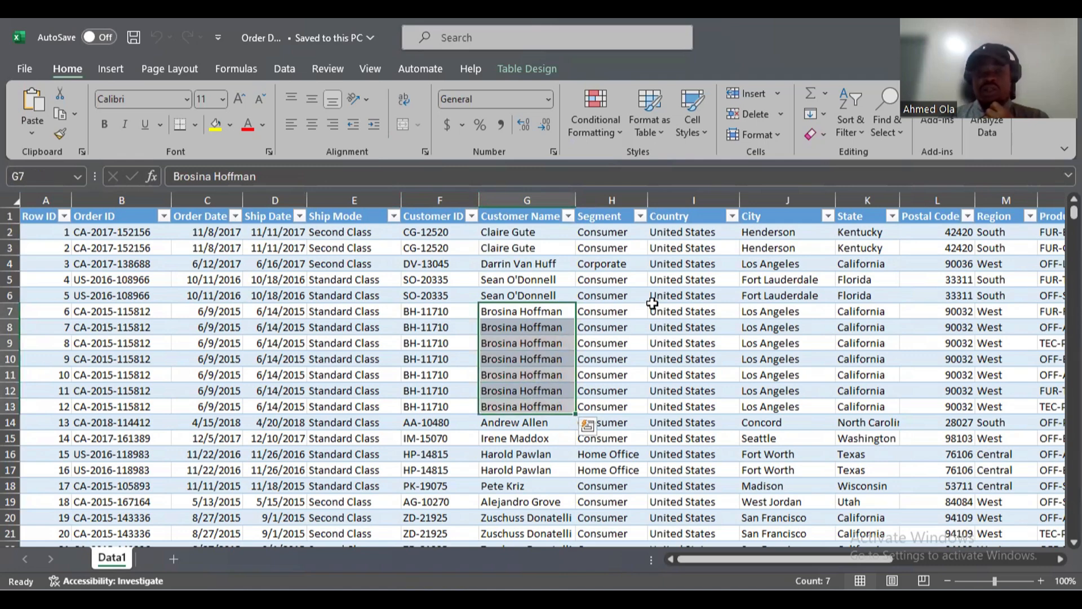
drag(763, 311, 860, 411)
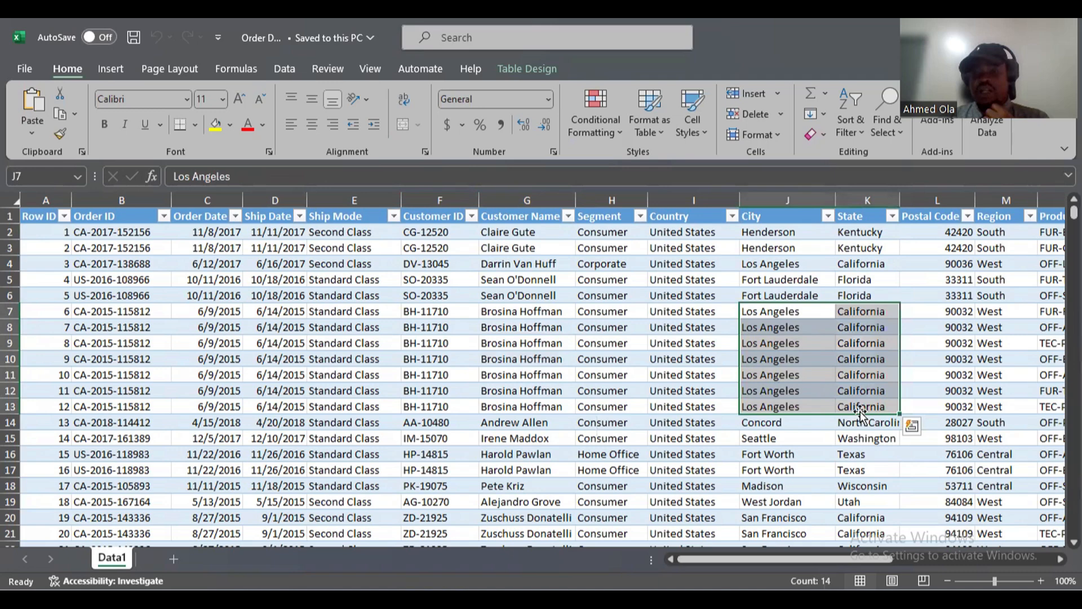
- View the full list of states in the State filter without filtering
click(890, 216)
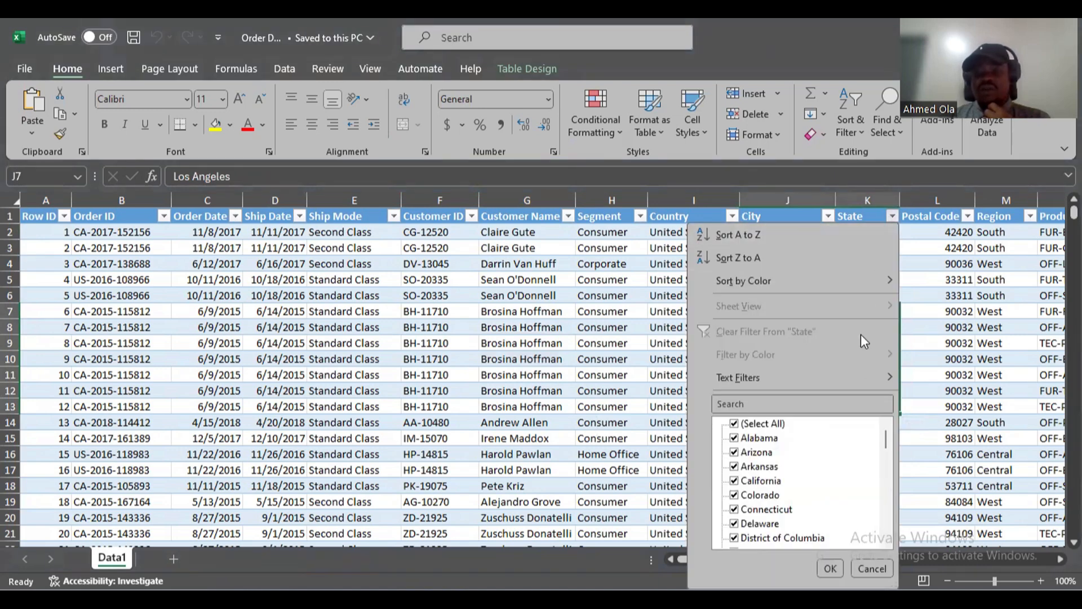
scroll(887, 468, down, 6)
drag(883, 489, 898, 552)
click(876, 568)
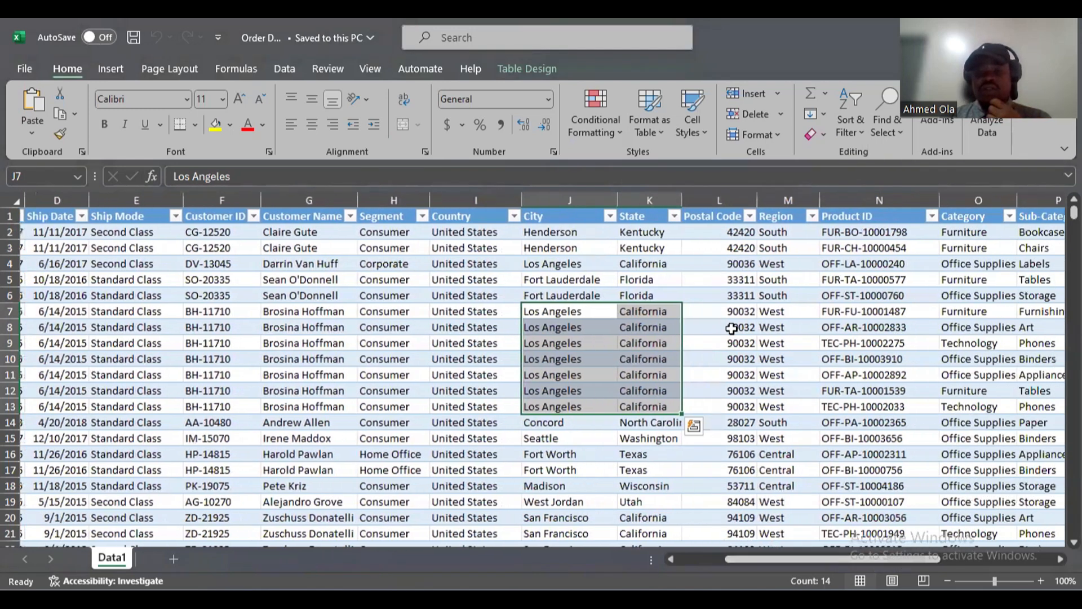
- Check the postal code in row 7, and view the Region filter's options without filtering
click(721, 318)
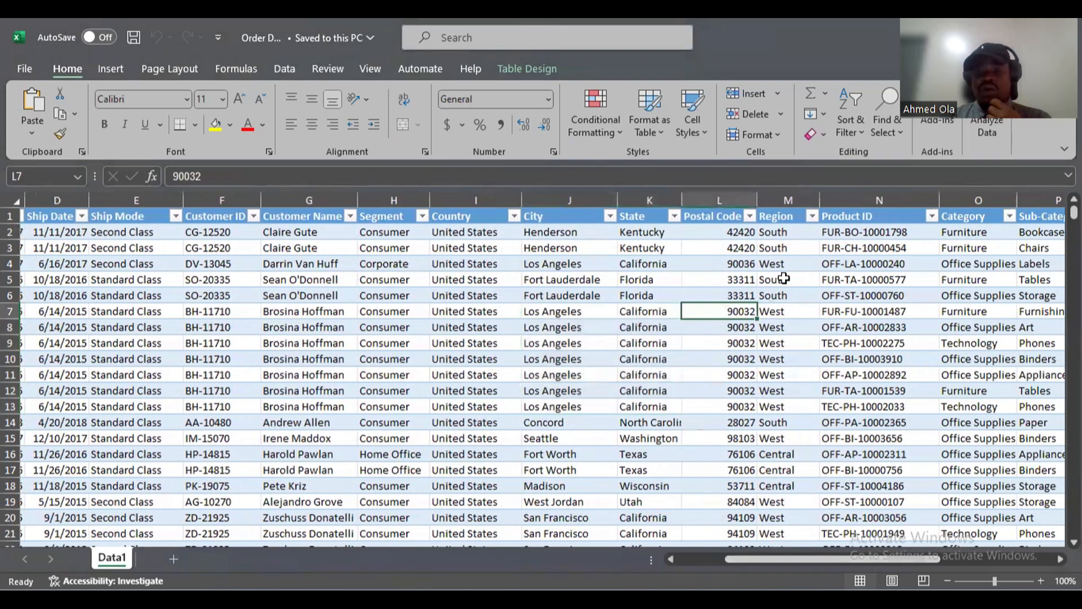
click(812, 216)
click(866, 360)
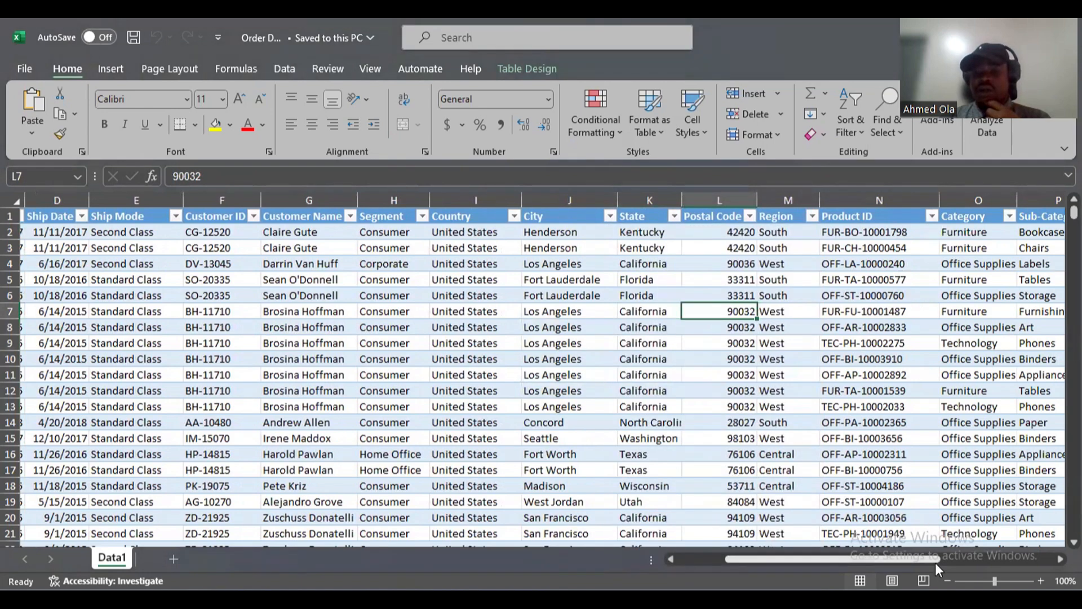
- View the Category filter's options without filtering
drag(935, 562, 971, 560)
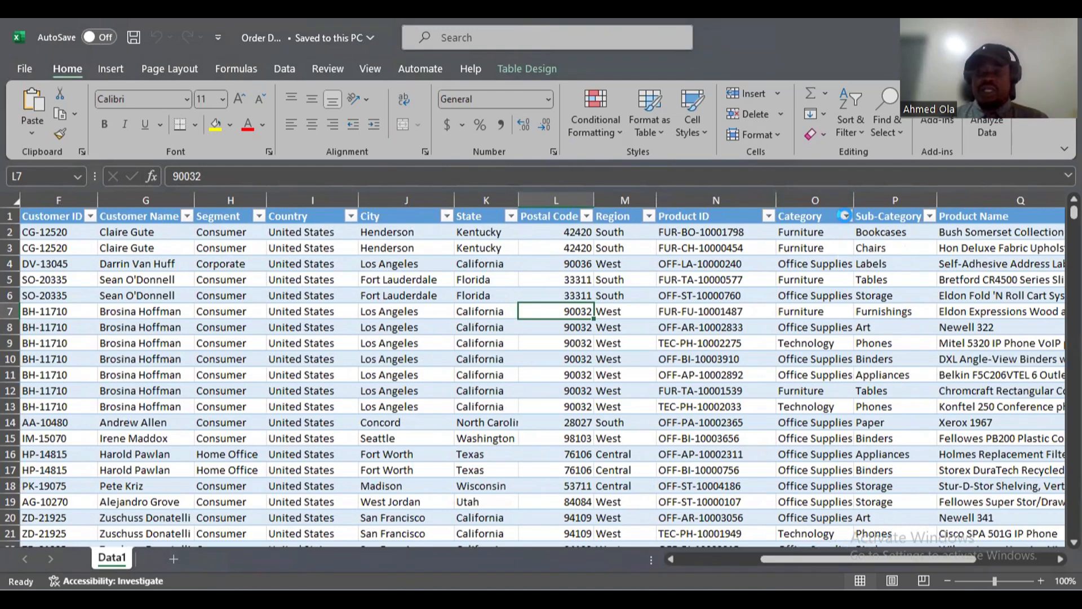
click(845, 221)
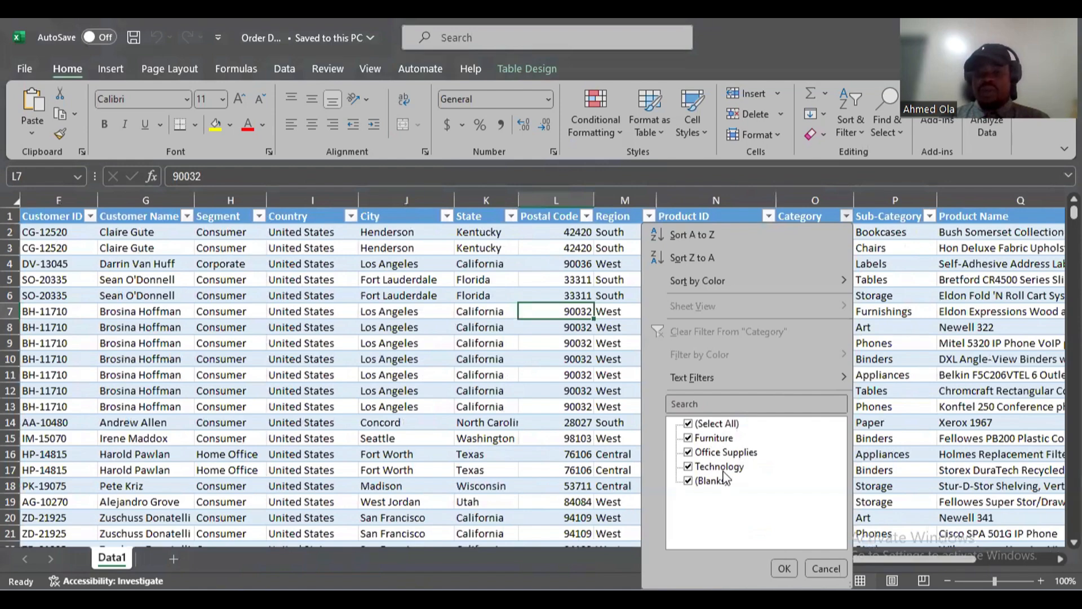
click(831, 566)
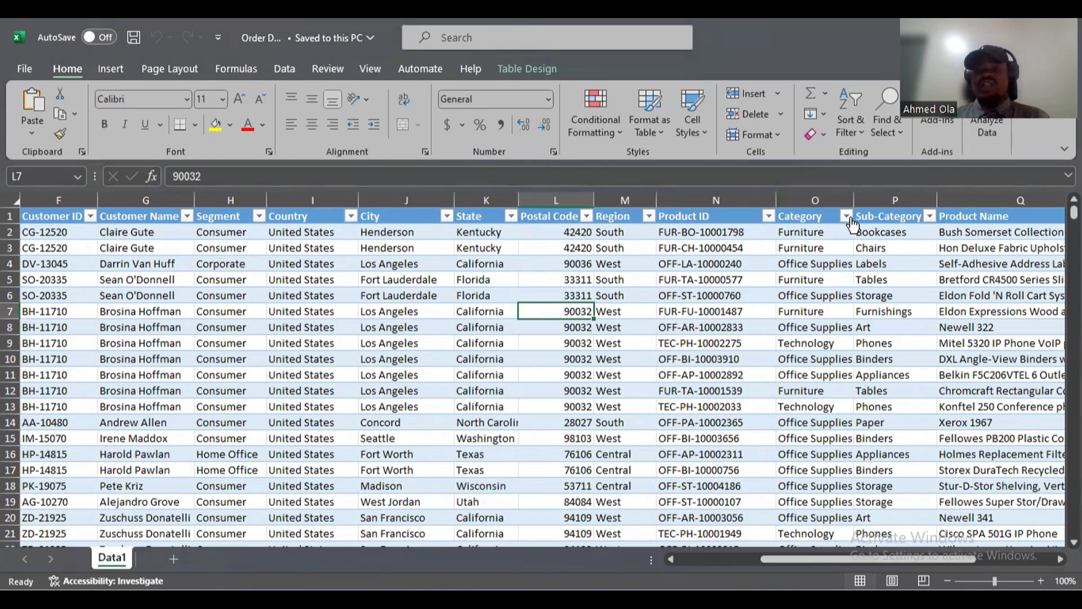
- Filter the Category column to Furniture only, and view the Sub-Category options that belong to it
click(911, 200)
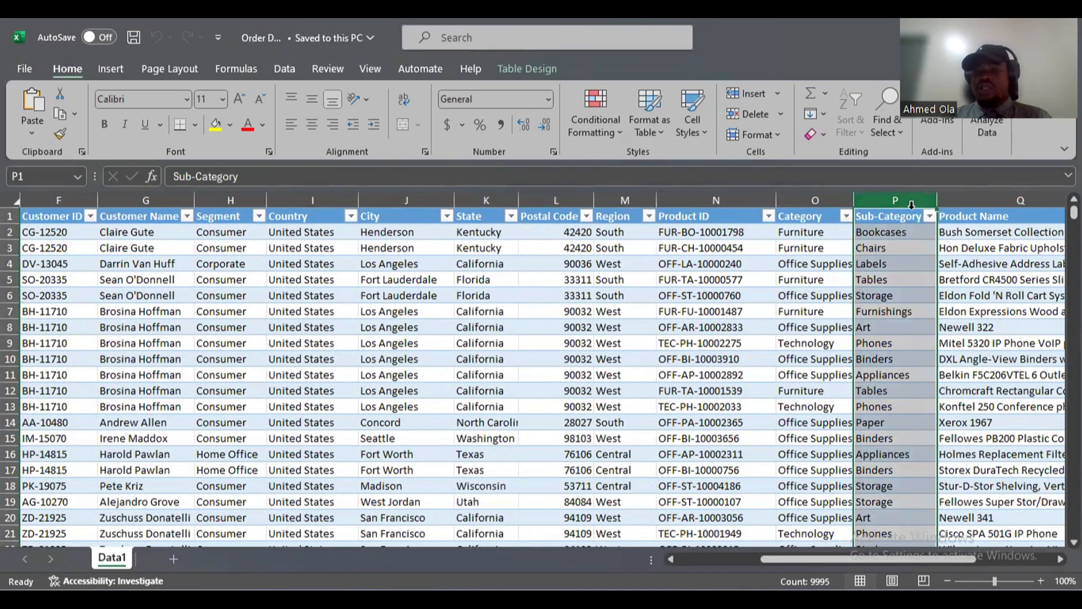
click(845, 216)
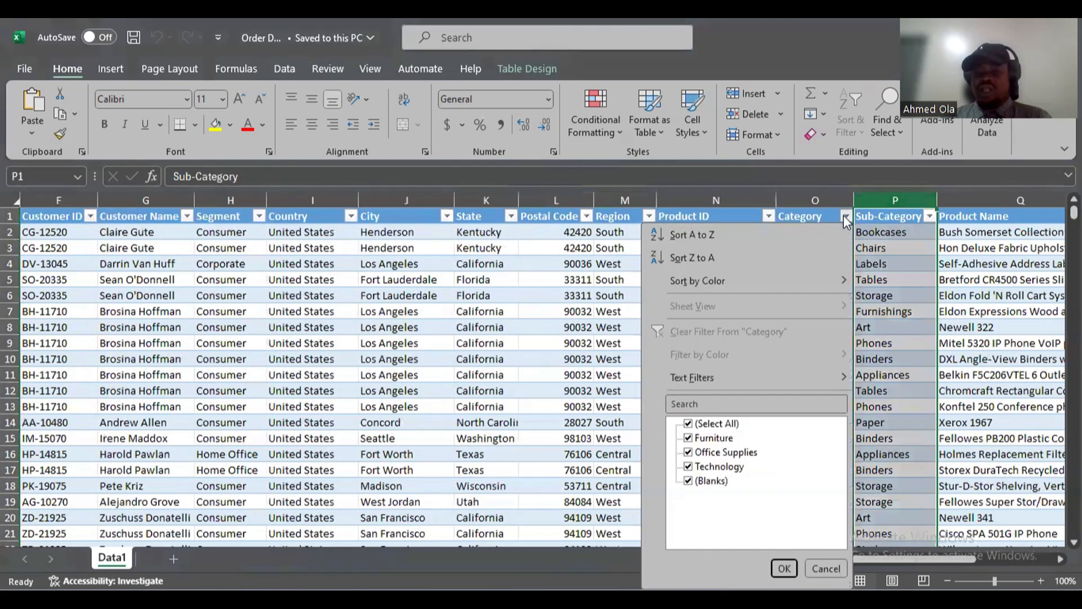
click(689, 429)
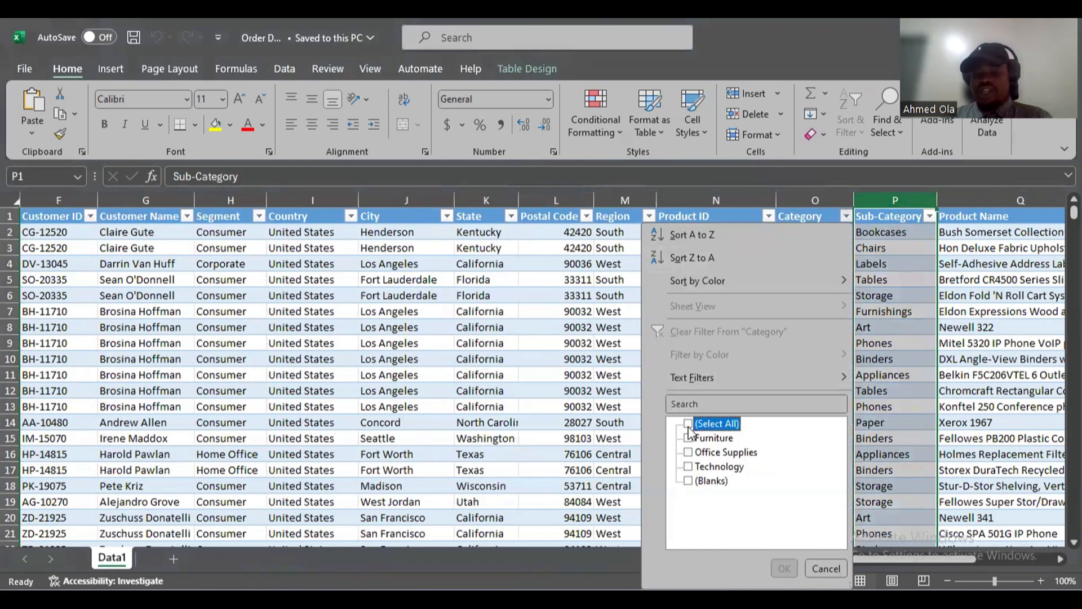
click(688, 439)
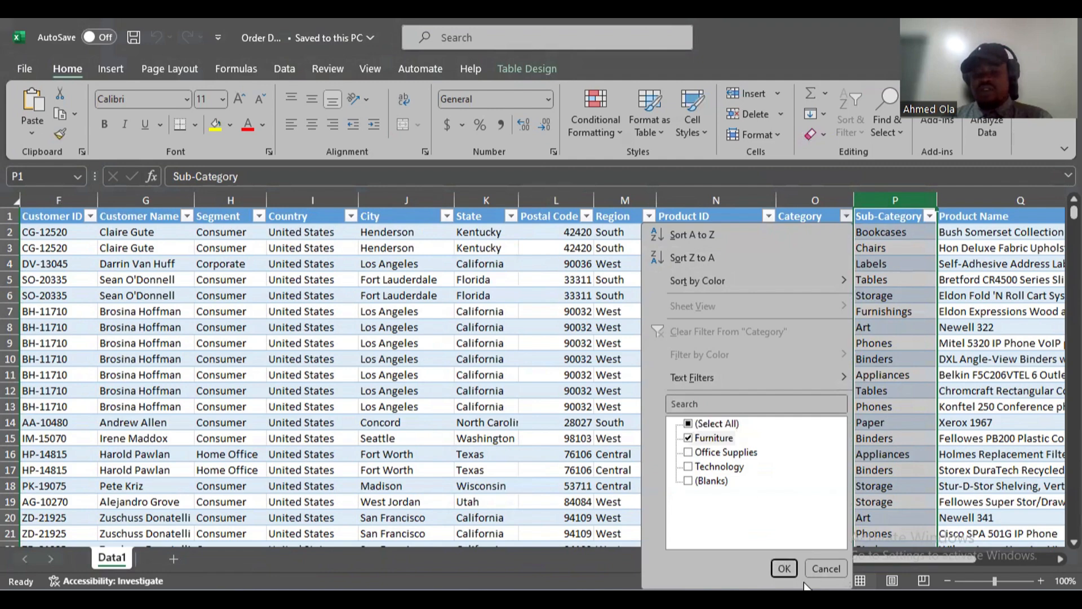
click(783, 569)
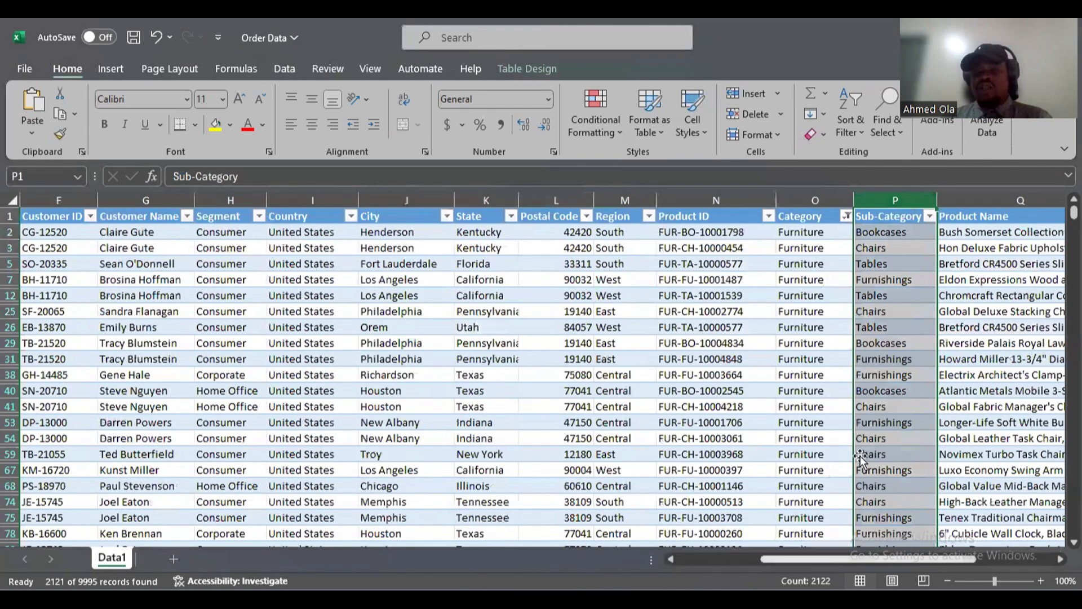
click(929, 217)
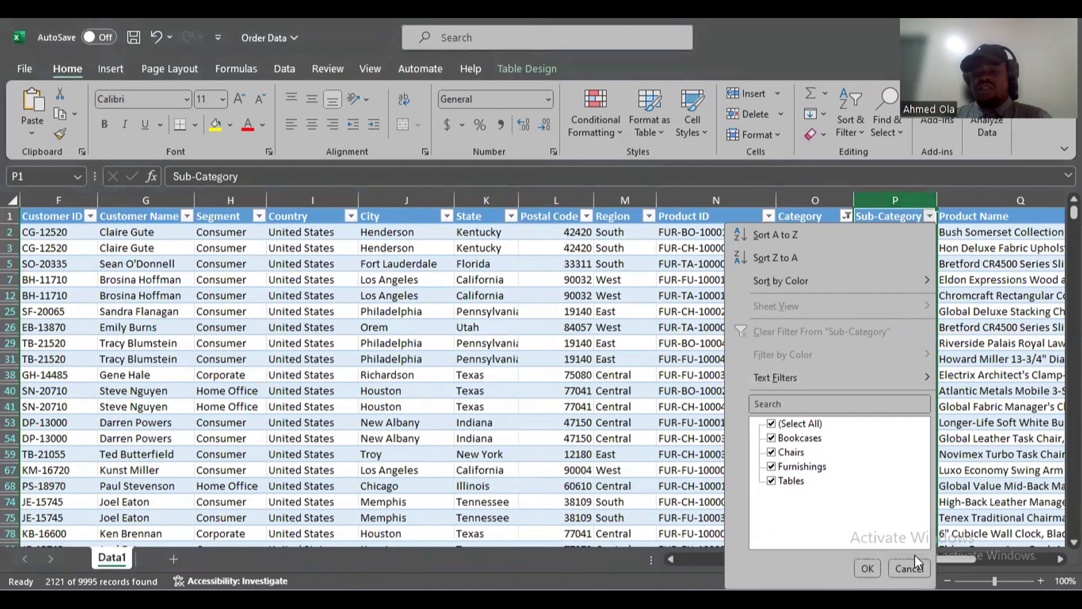
click(909, 569)
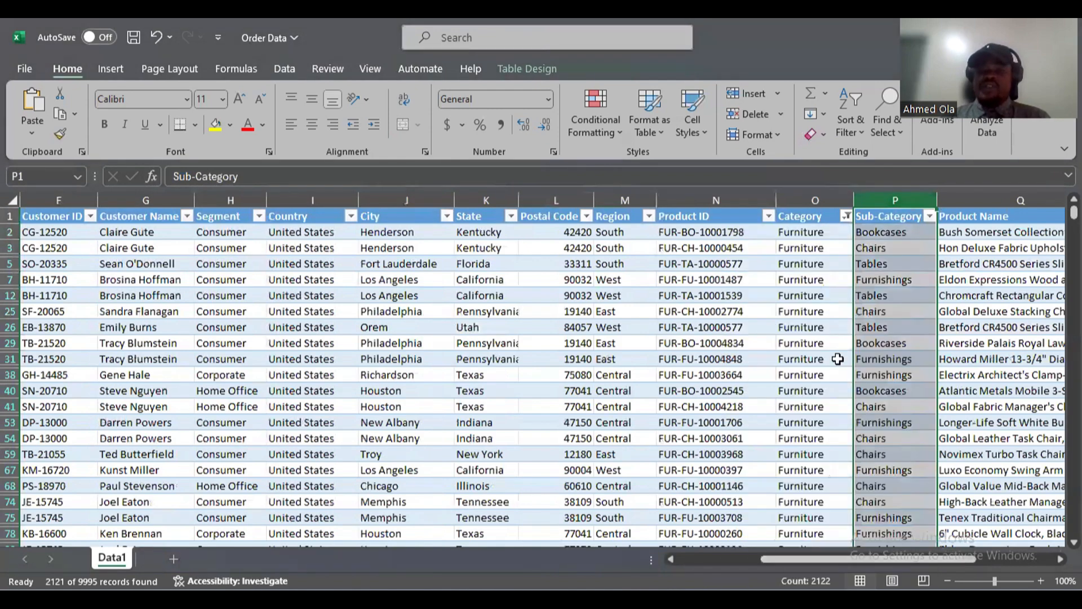
- Reset the Category filter to include all categories
click(845, 216)
click(689, 437)
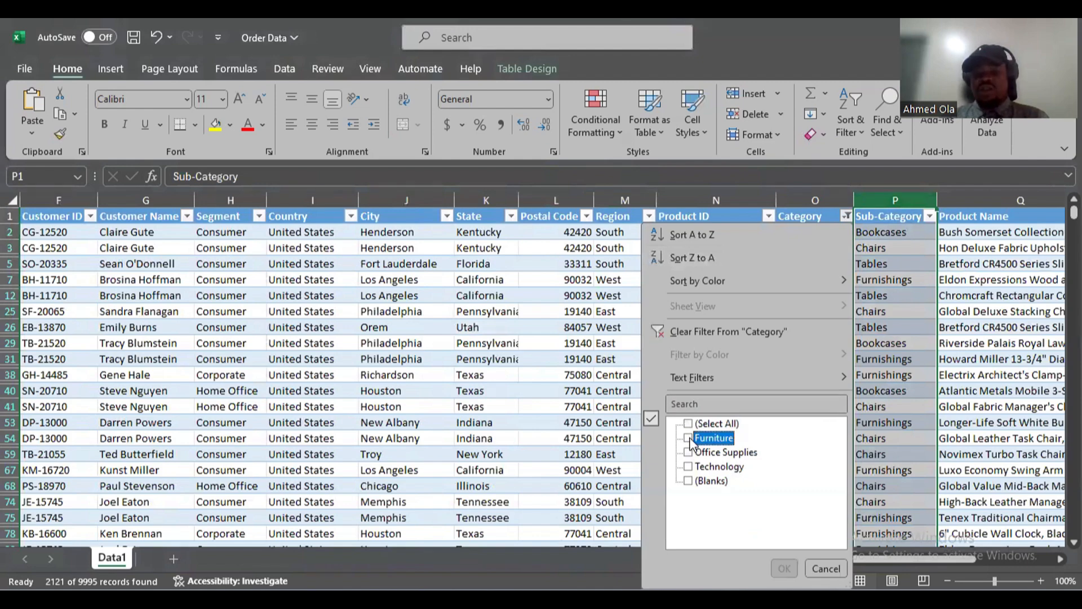
click(688, 423)
click(784, 568)
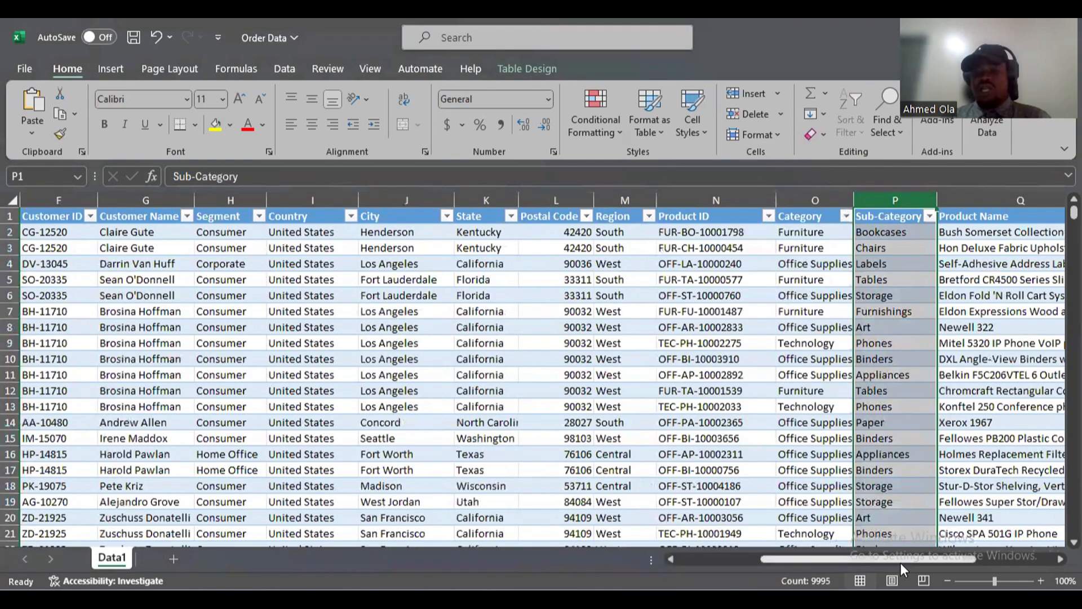
- Filter the Sub-Category column to Bookcases only
drag(907, 562, 946, 556)
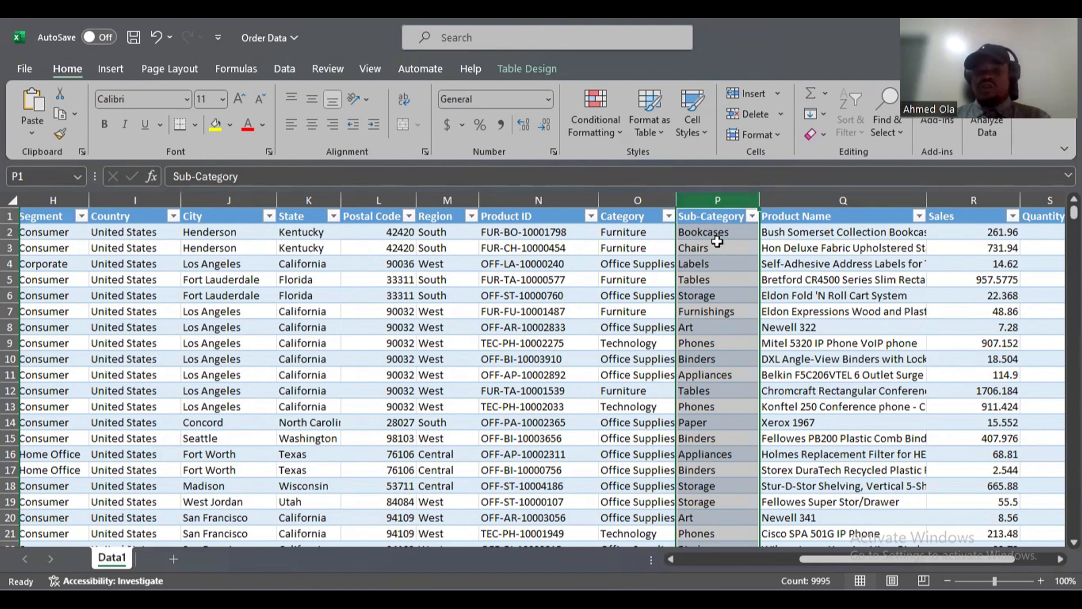
click(717, 221)
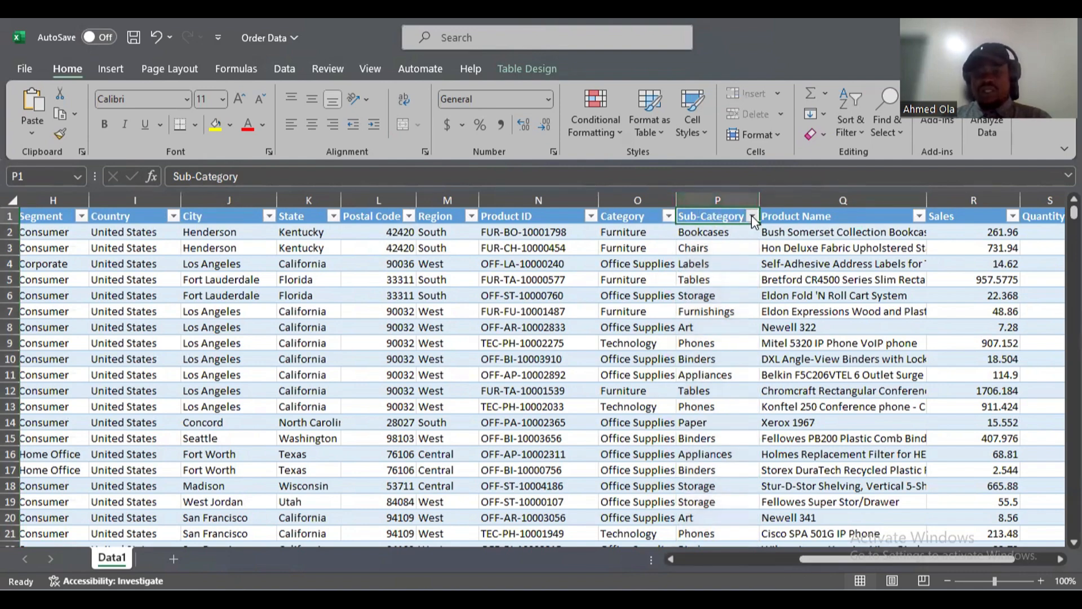
click(752, 216)
click(593, 424)
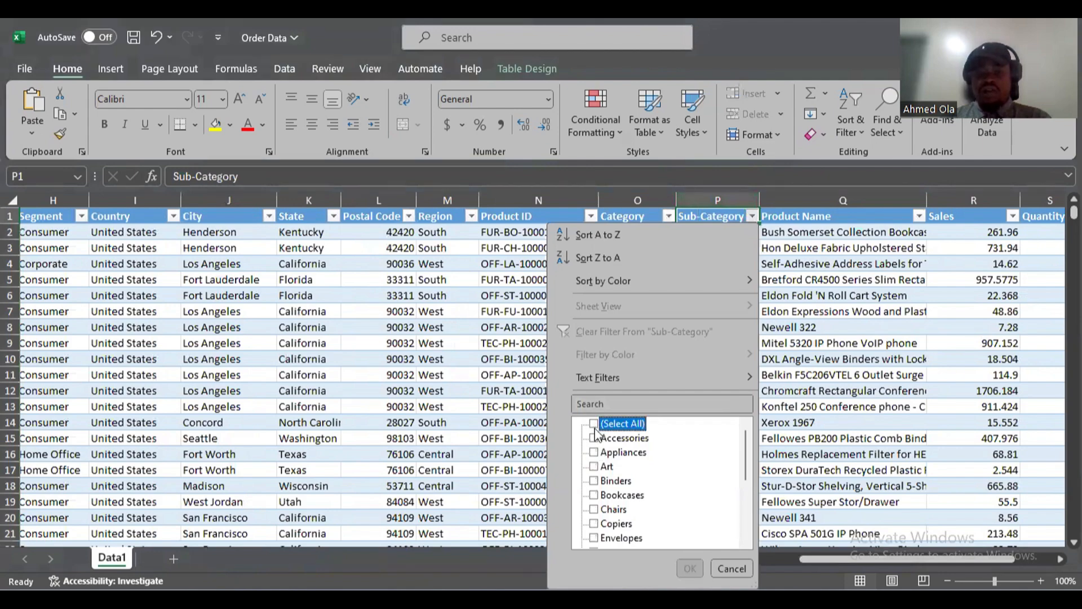
click(595, 495)
click(689, 567)
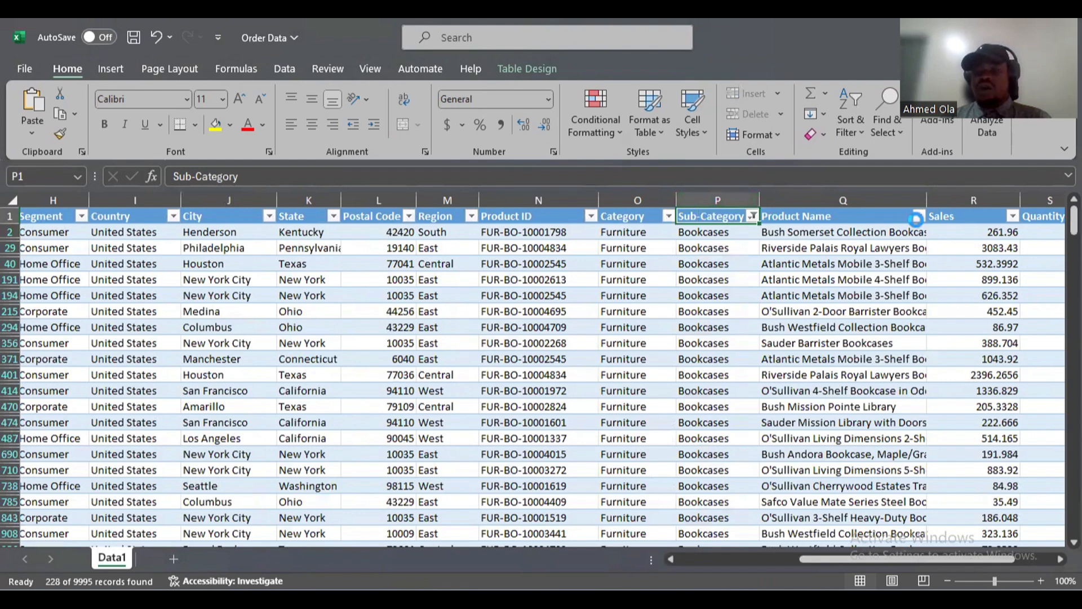
- View the bookcase products in the Product Name filter, leaving all of them selected
click(918, 216)
scroll(914, 507, down, 10)
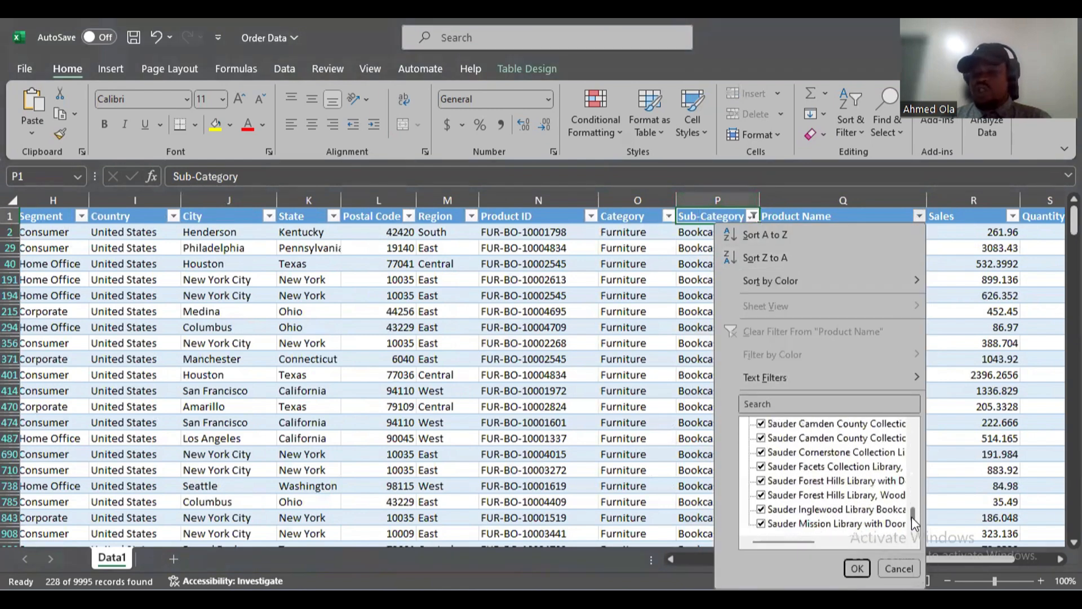
click(856, 567)
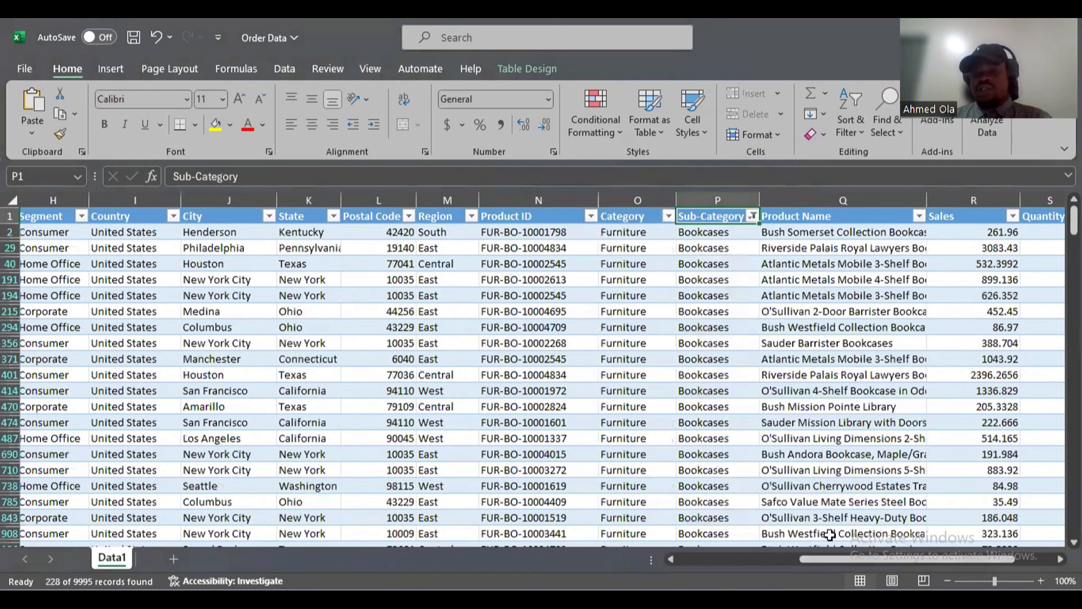
- Examine the first bookcase record's product name and sales value
drag(838, 549, 938, 550)
click(781, 232)
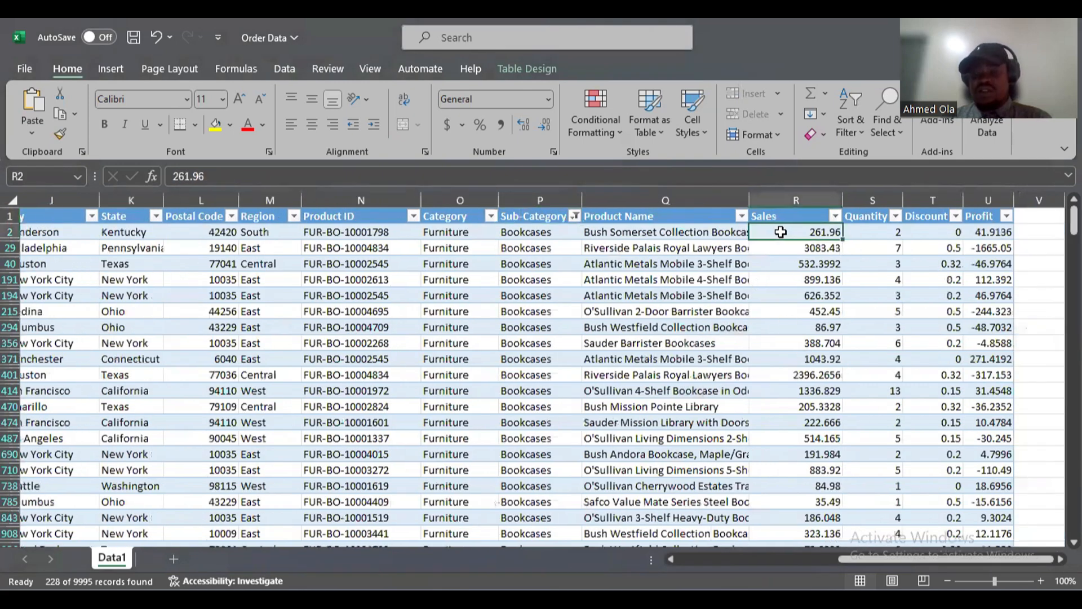
click(638, 230)
click(809, 233)
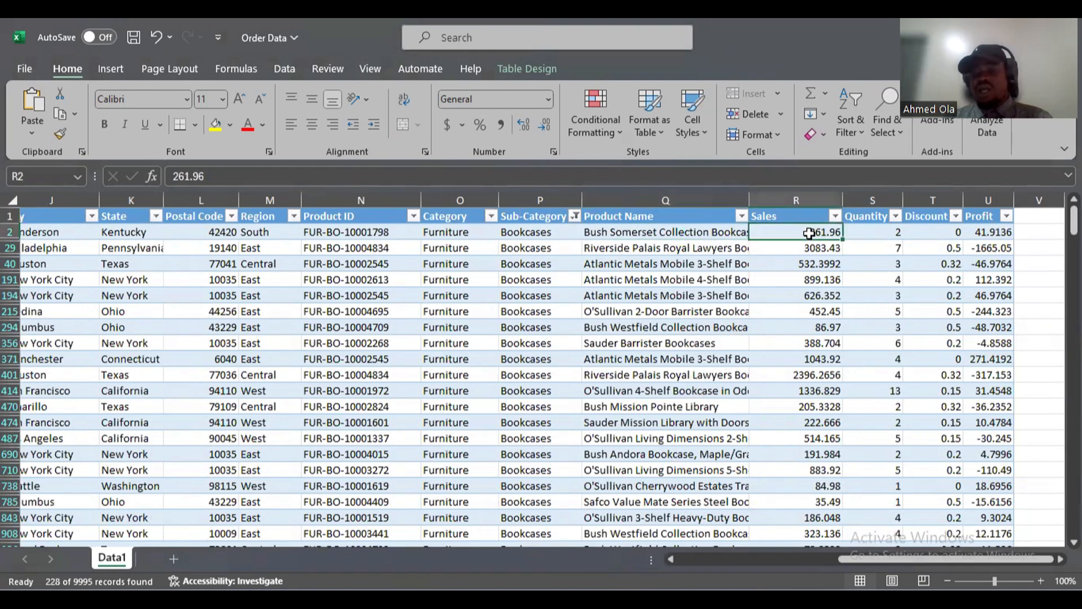
- Examine the first record's quantity, discount and profit, check the profit in row 40, and return to the first columns
click(887, 232)
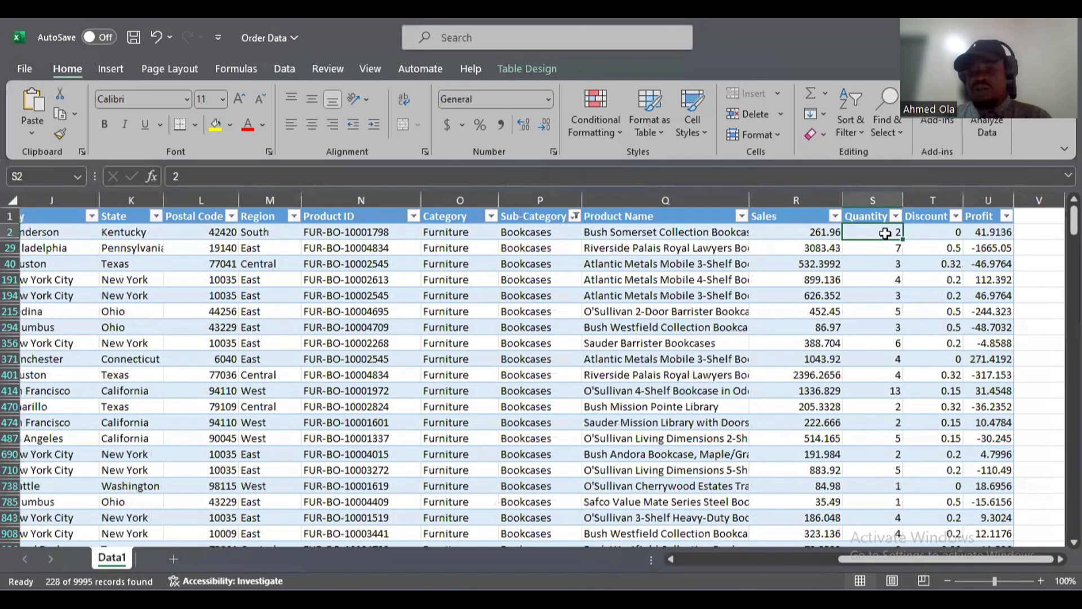
click(927, 234)
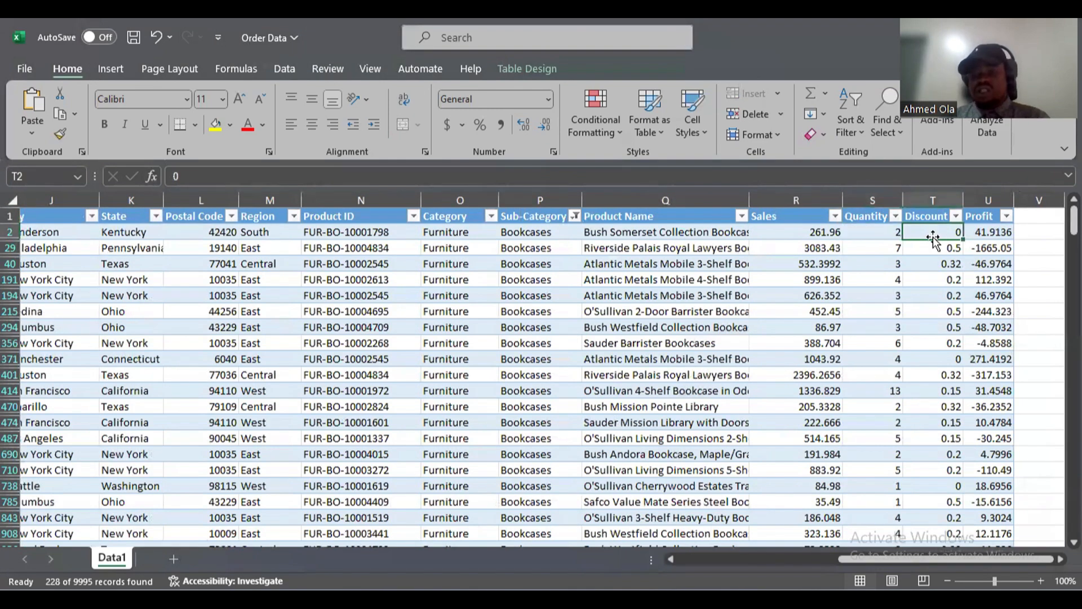
click(995, 234)
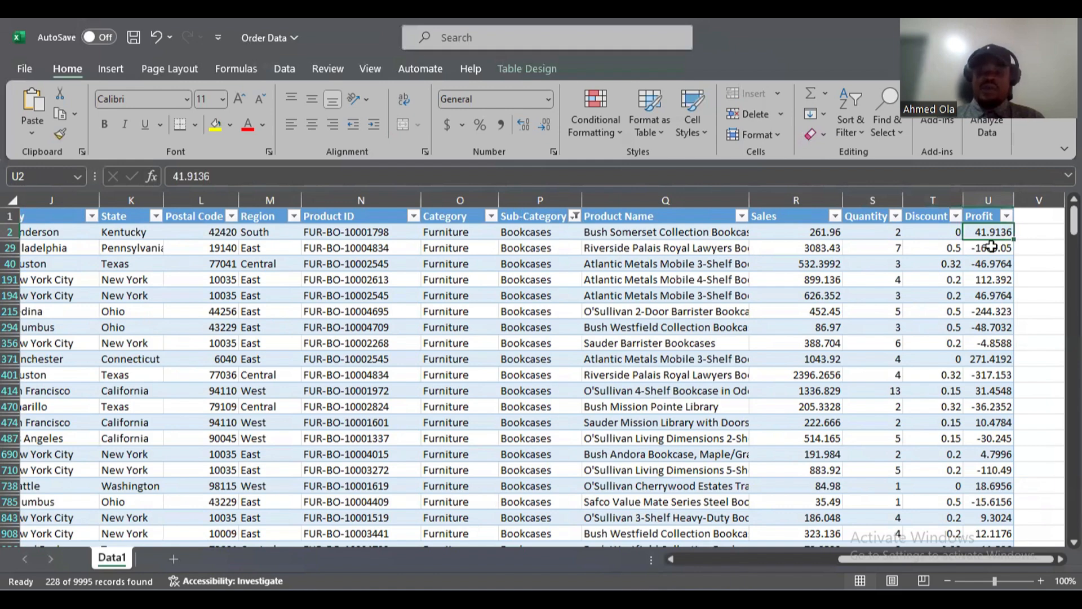
click(987, 263)
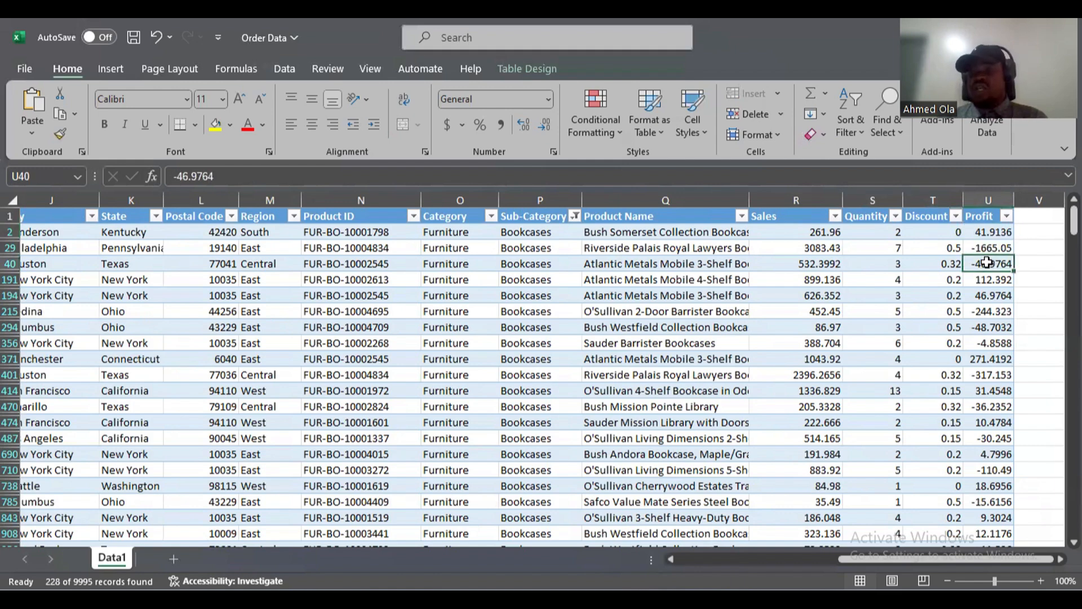
drag(907, 555, 611, 544)
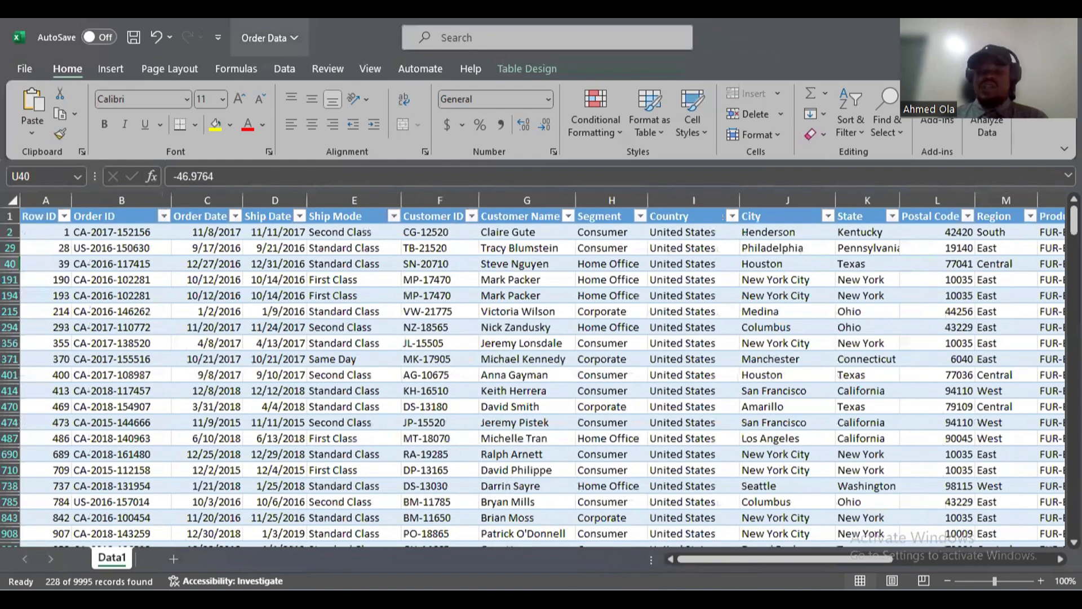
mouse_move(489, 597)
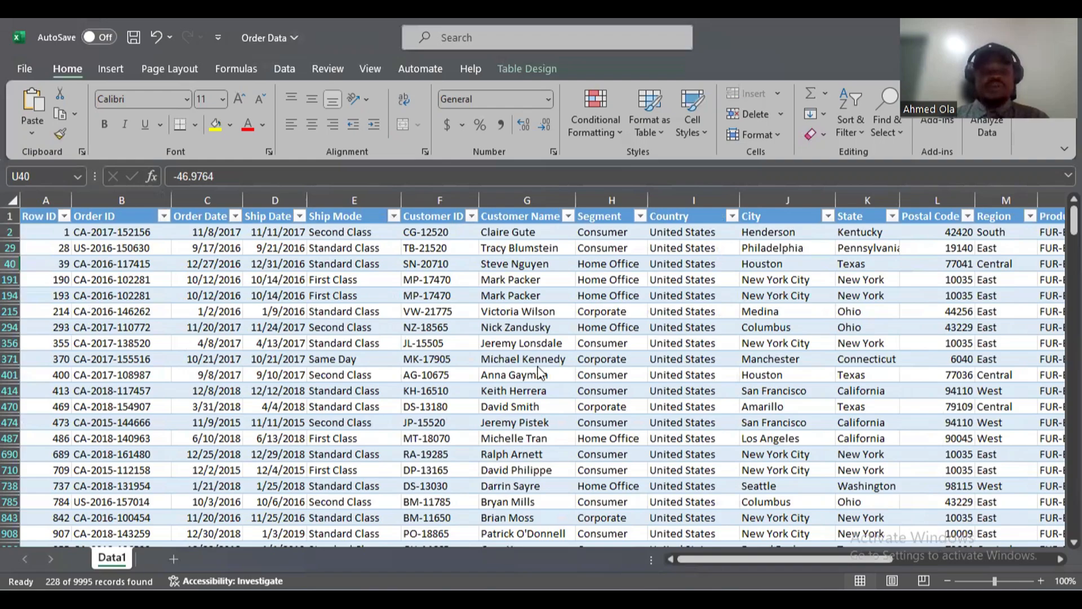
- Switch to the web browser, open ChatGPT (chatgpt.com) in a new tab and look through the chat history
key(alt+Tab)
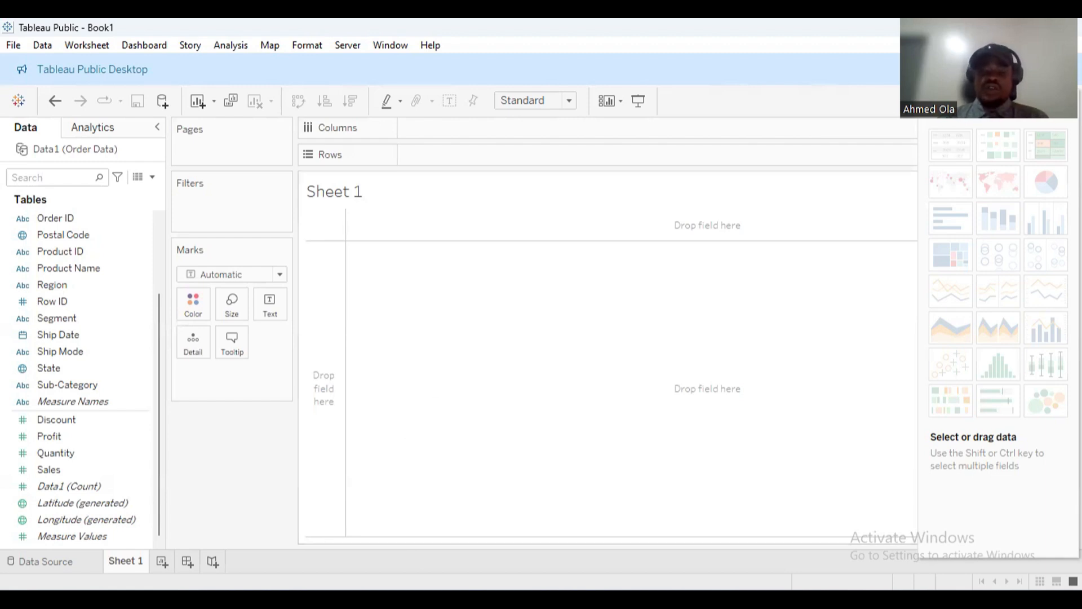
click(594, 599)
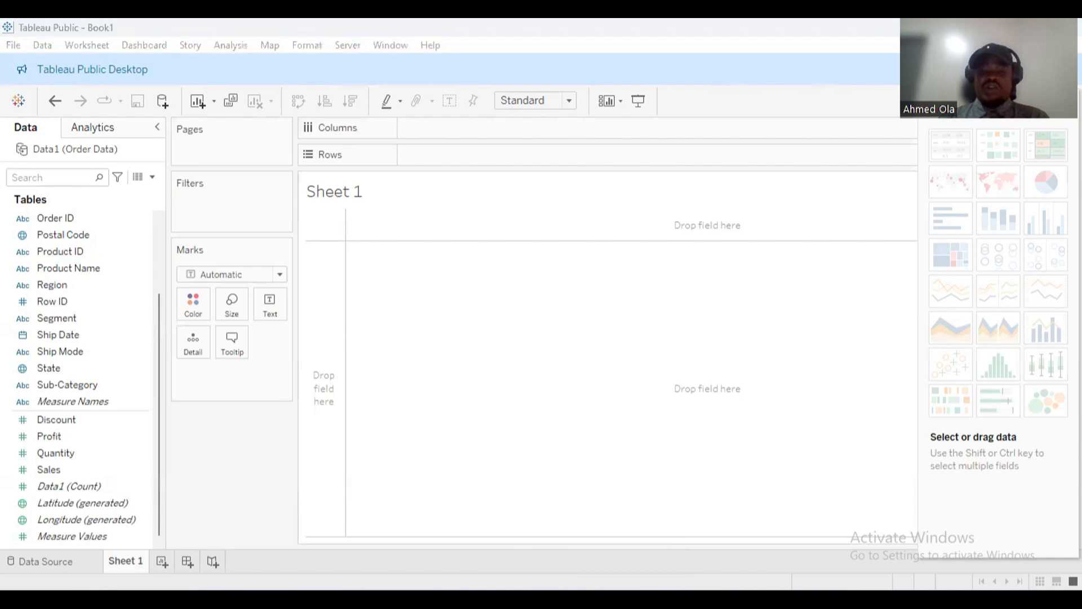
key(ctrl+t)
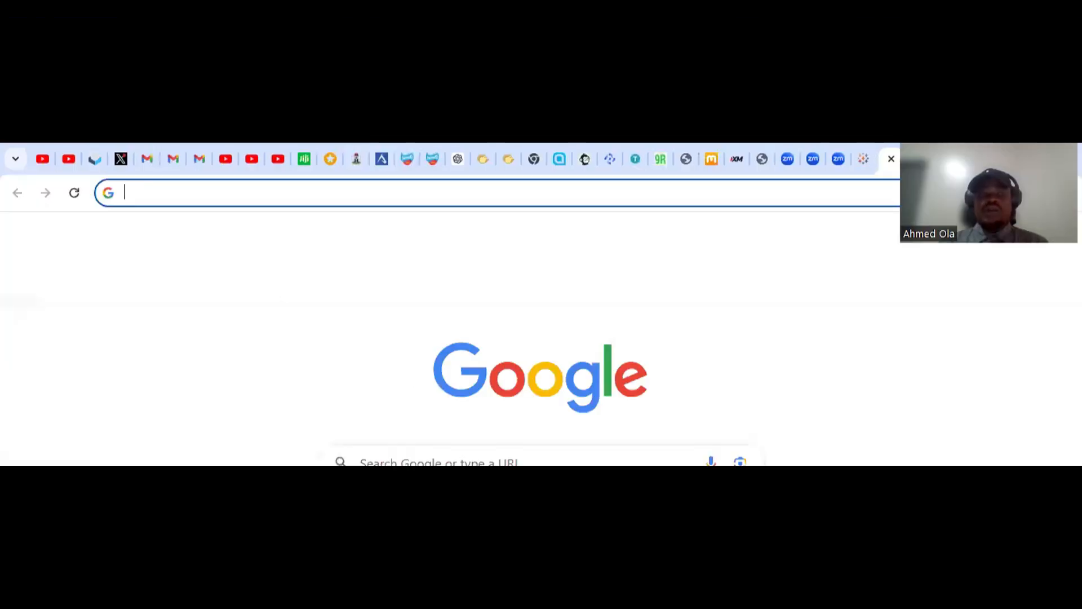
text(c)
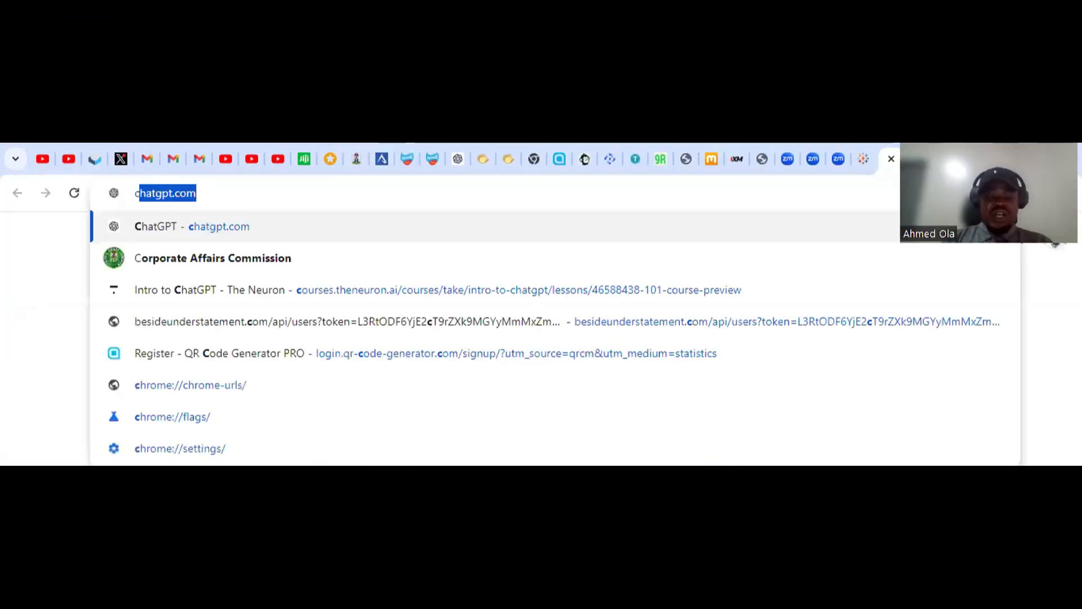
text(h)
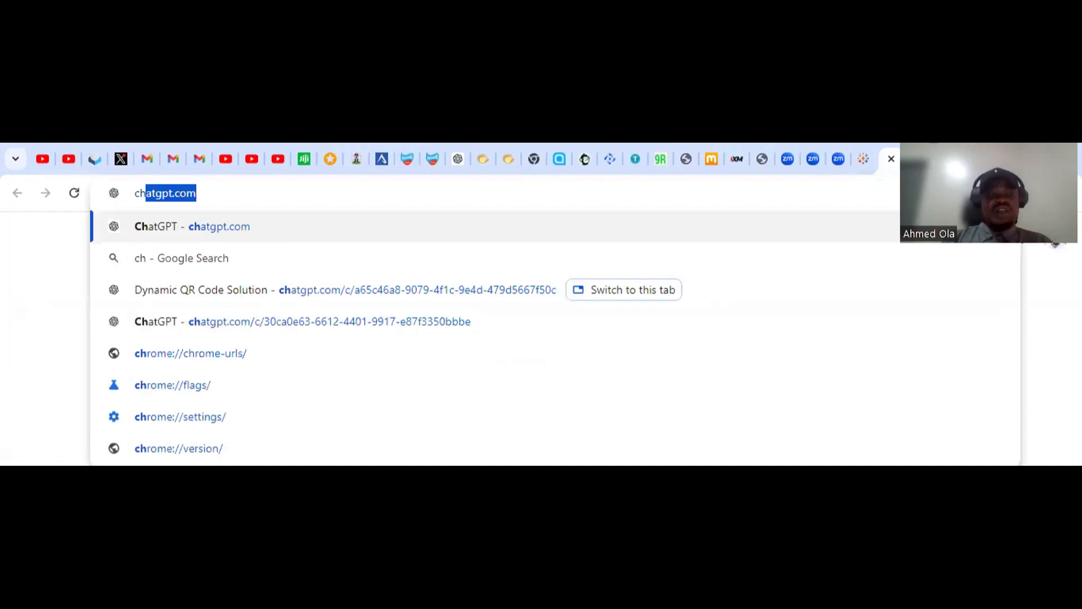
key(Return)
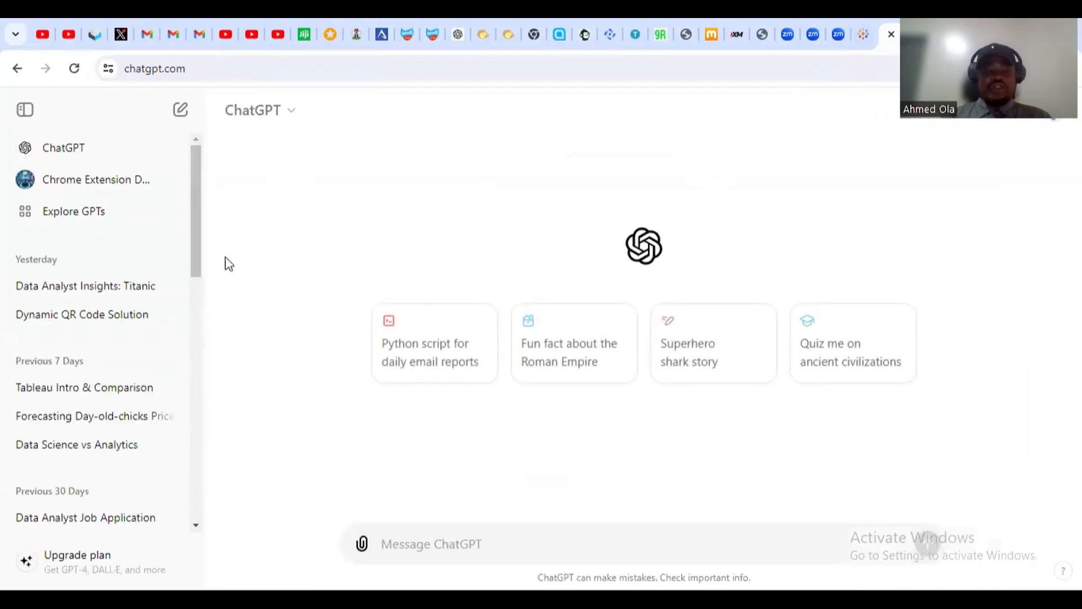
drag(198, 246, 208, 519)
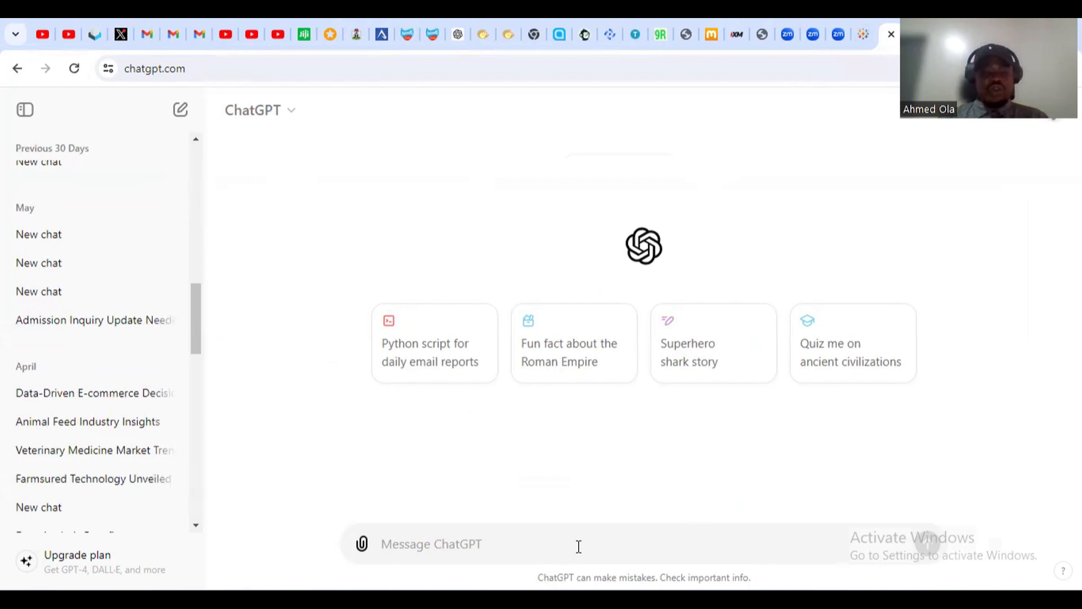
drag(201, 333, 212, 509)
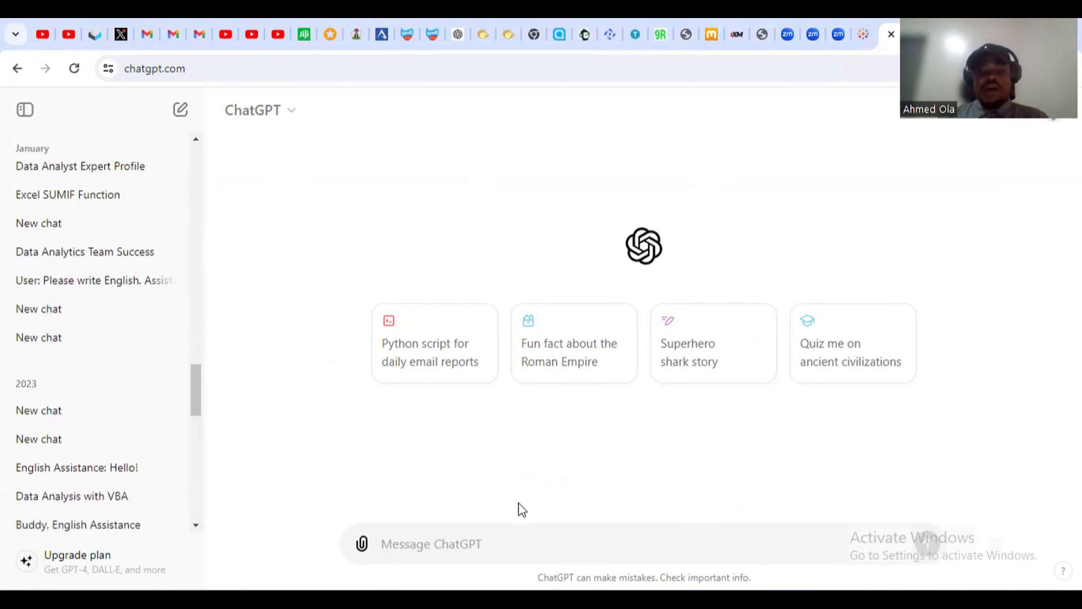
- Start the ChatGPT message with the role line "You re a professional Data Analyst with years experience"
click(483, 550)
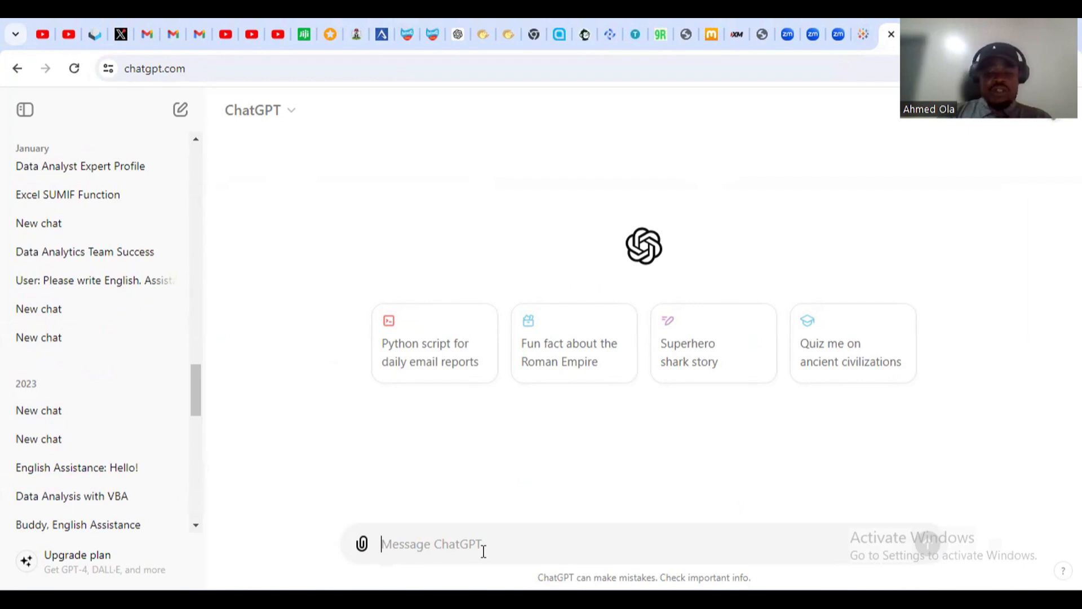
text(You re a )
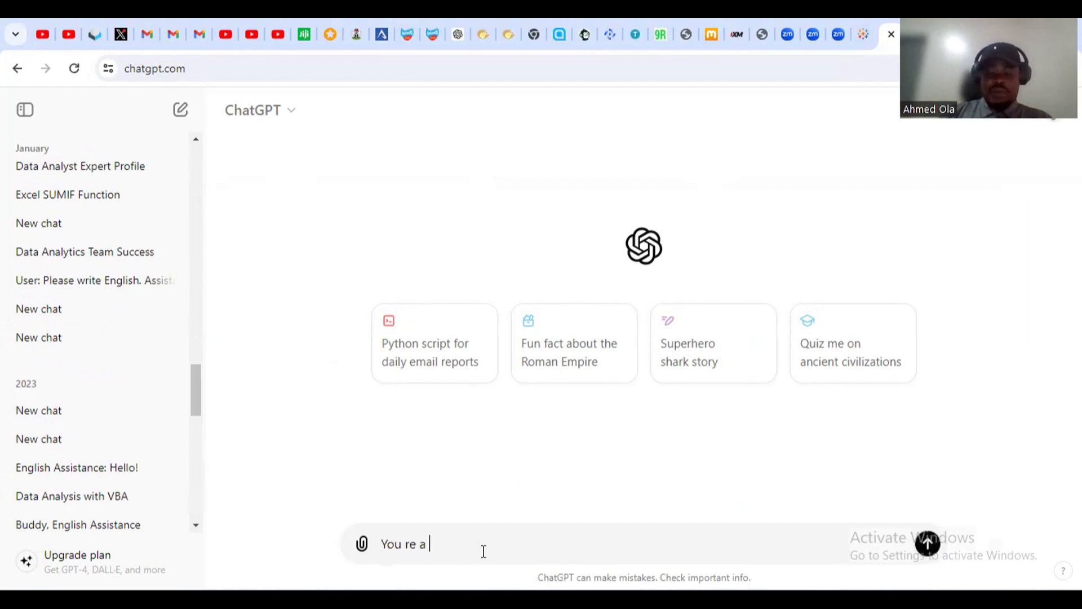
text(professional Data Analyst with years experience)
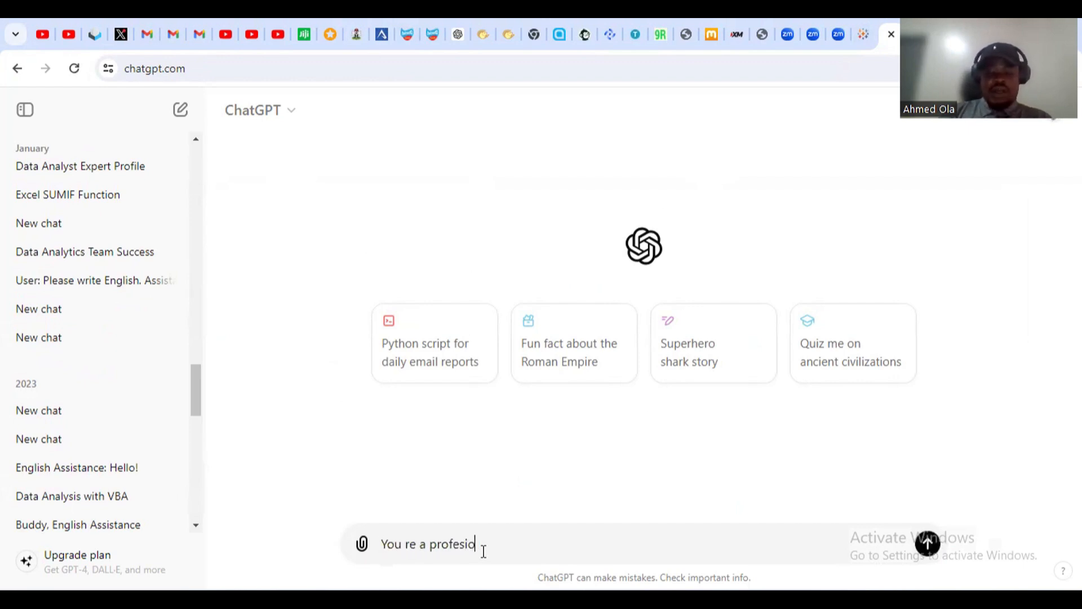
- Add a second prompt line reading "Kindly suggest meaningful insights that that be derived from this data", correcting the spelling of "meaningful"
key(shift+Return)
text(Kindly)
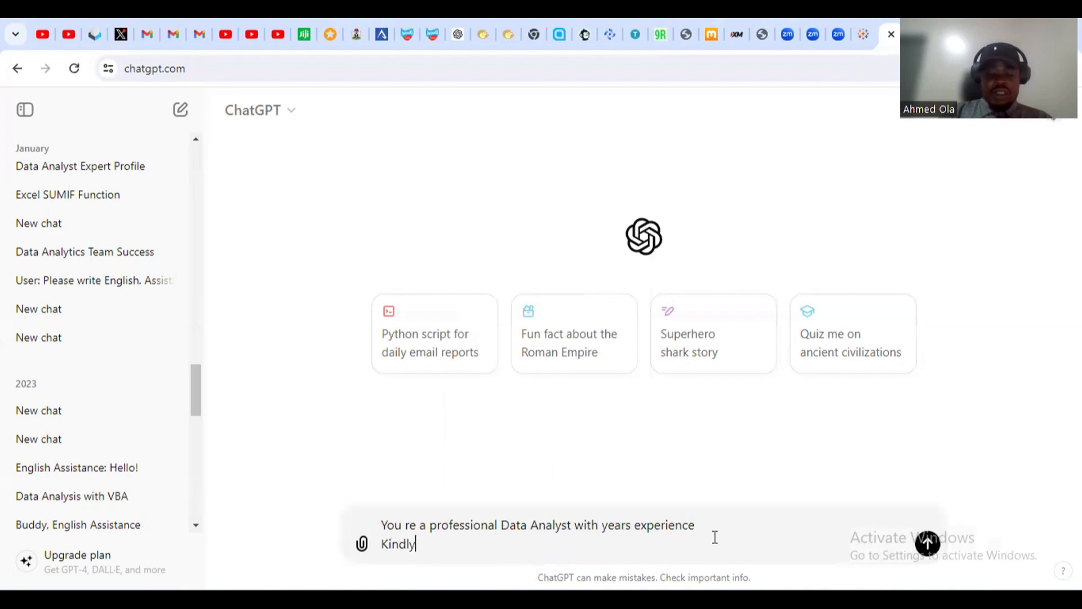
text( suggest )
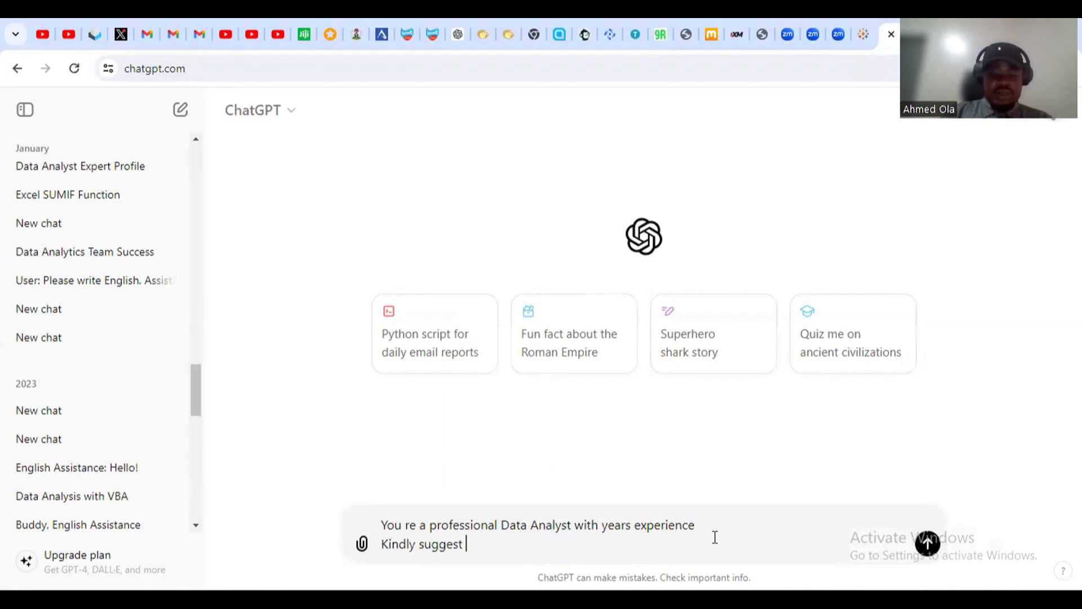
text(meanig)
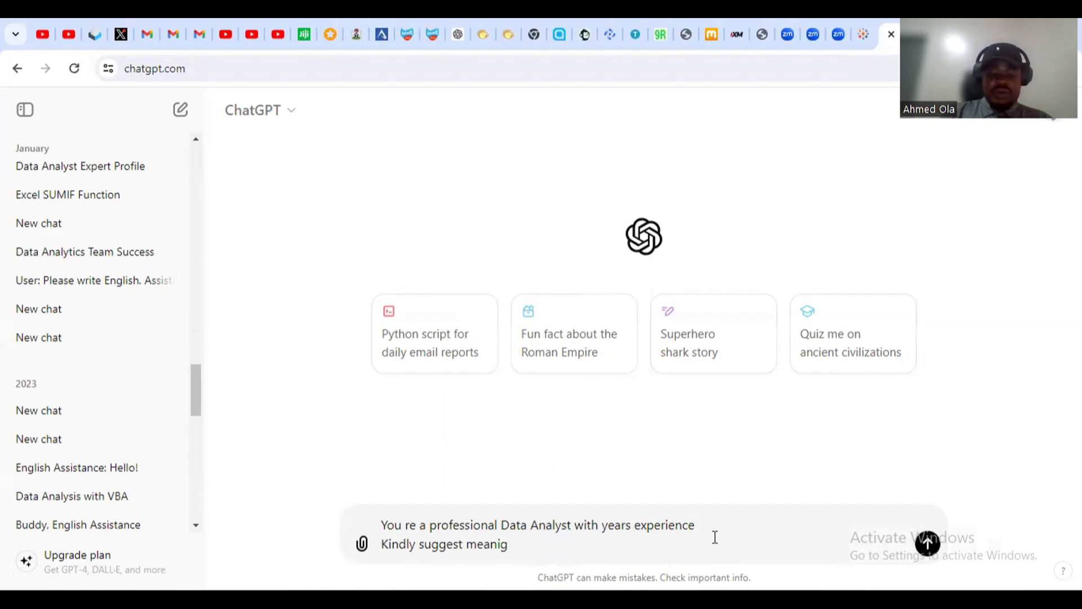
text(ins)
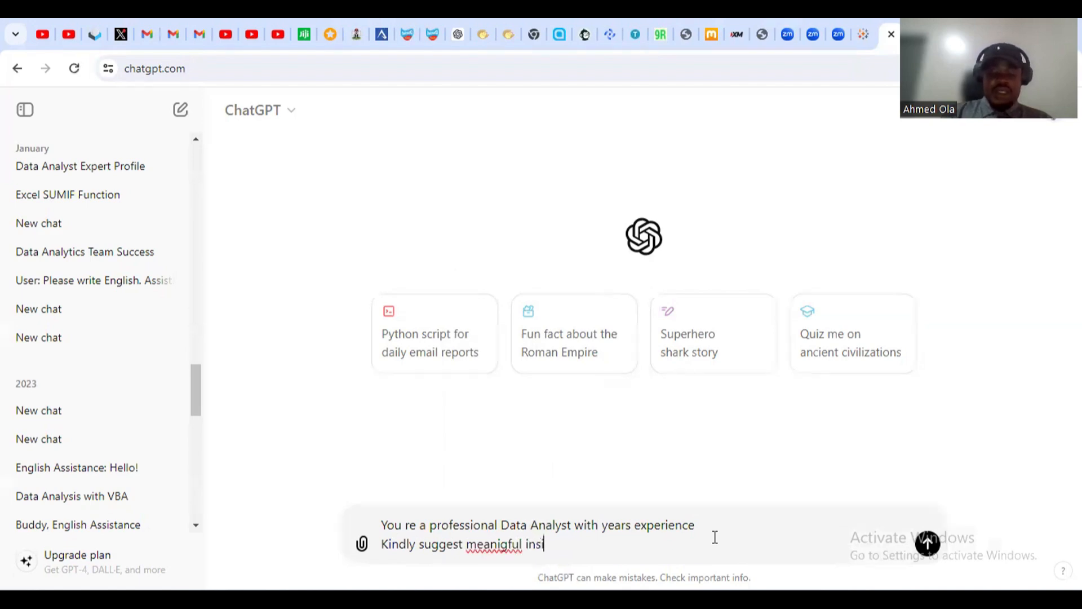
text(ights that)
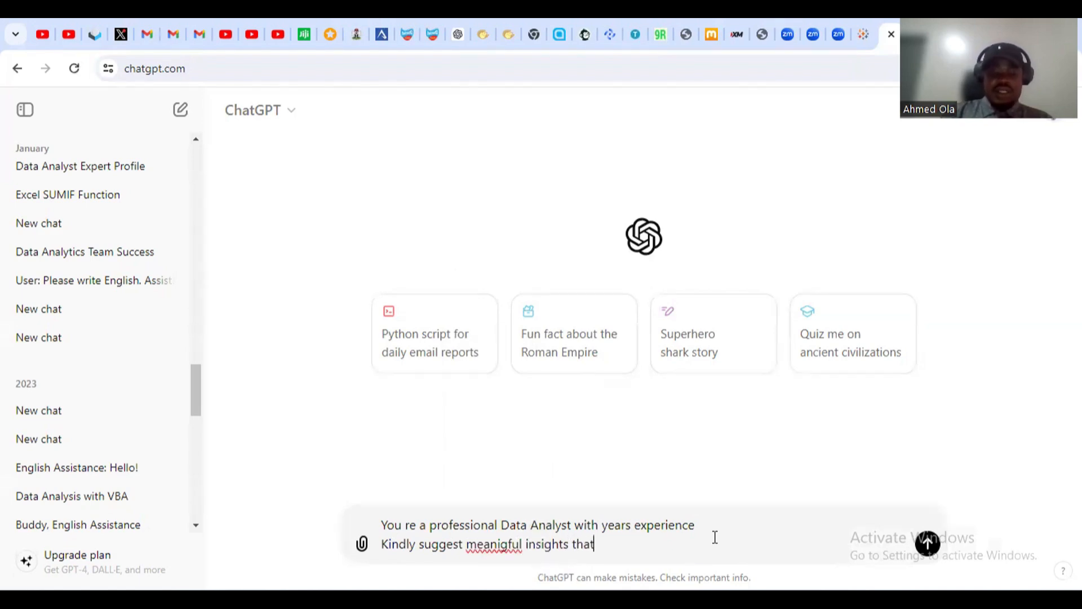
text( that be)
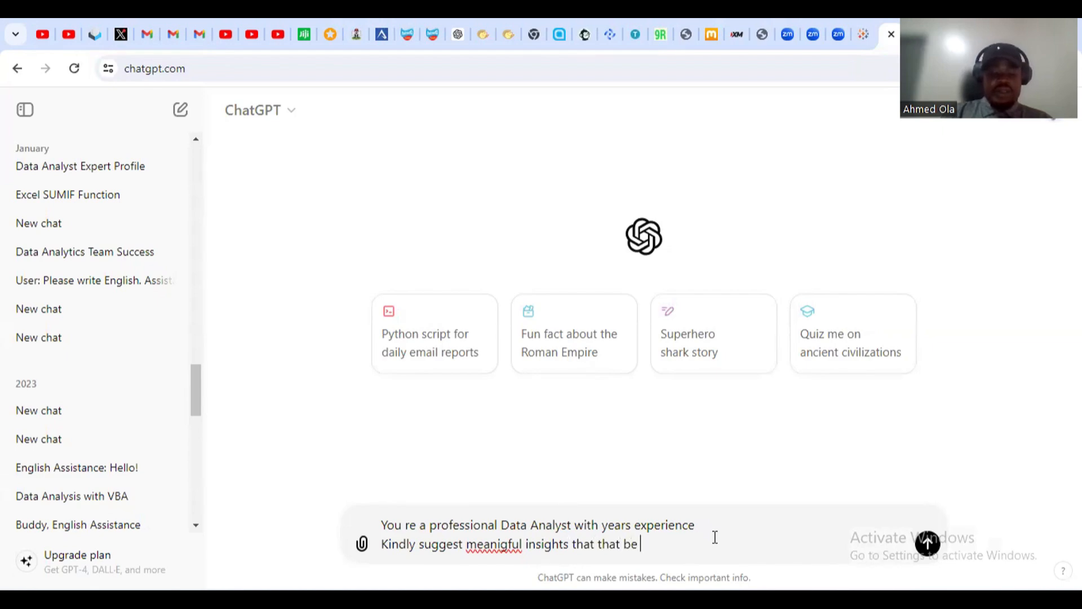
text( derived from thi)
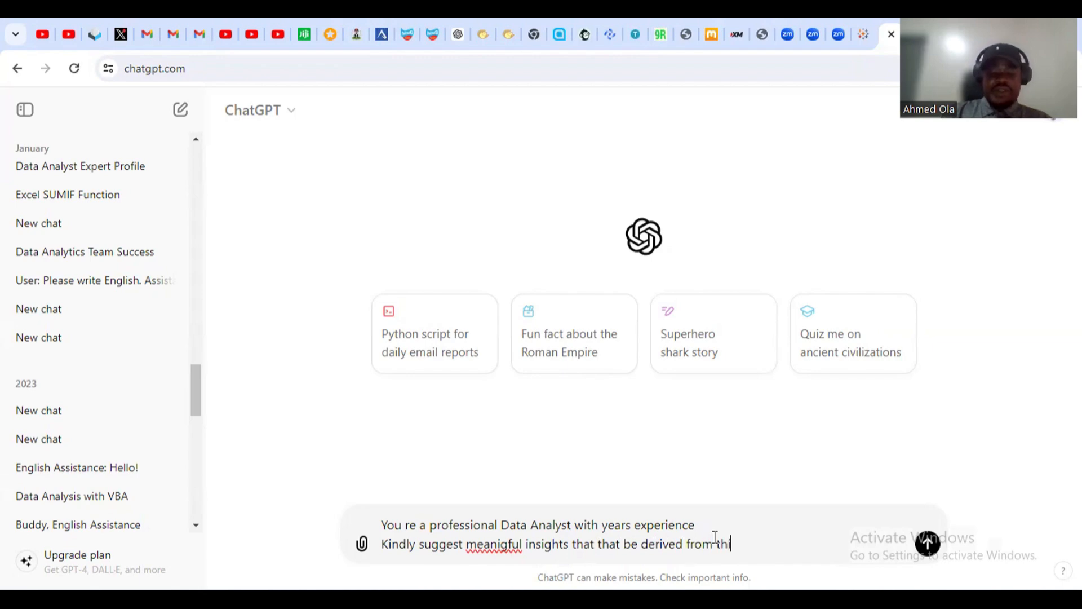
text(s data)
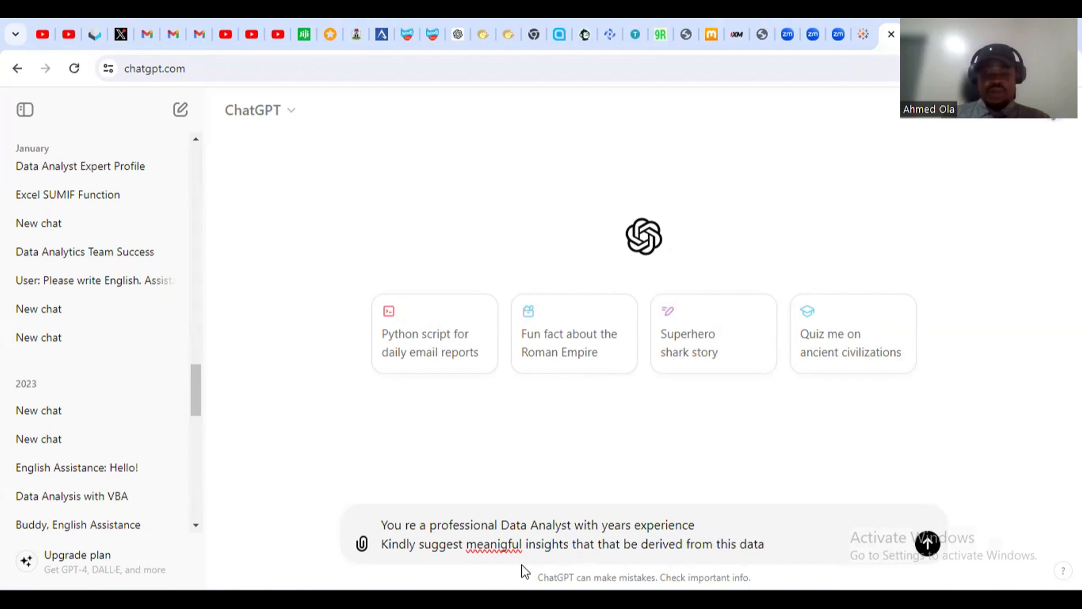
click(502, 543)
text(n)
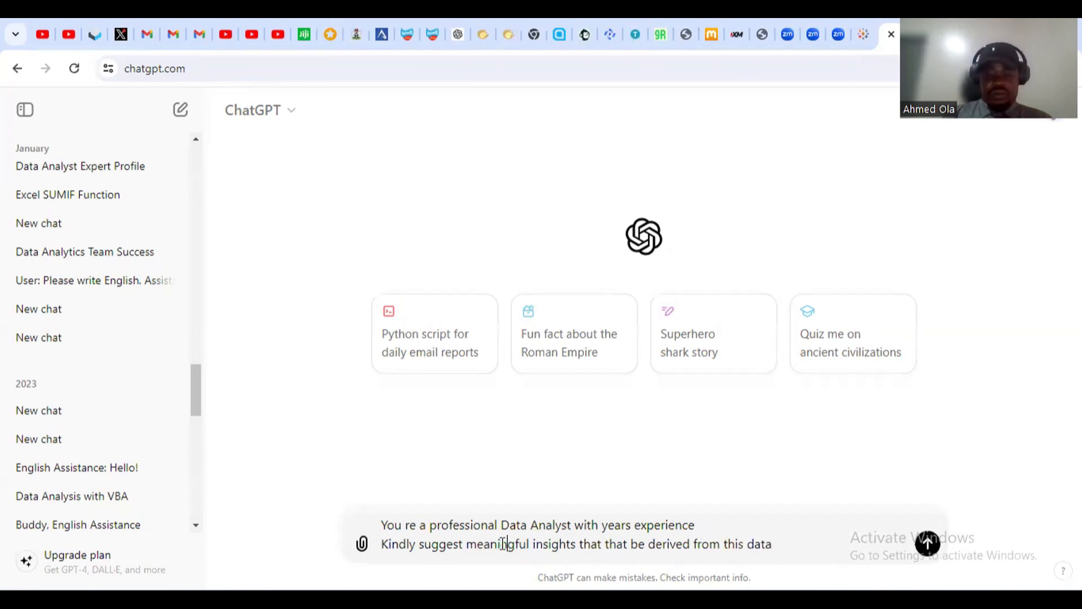
- Switch to the Order Data workbook in Excel and copy the entire header row of the Data1 sheet
click(767, 523)
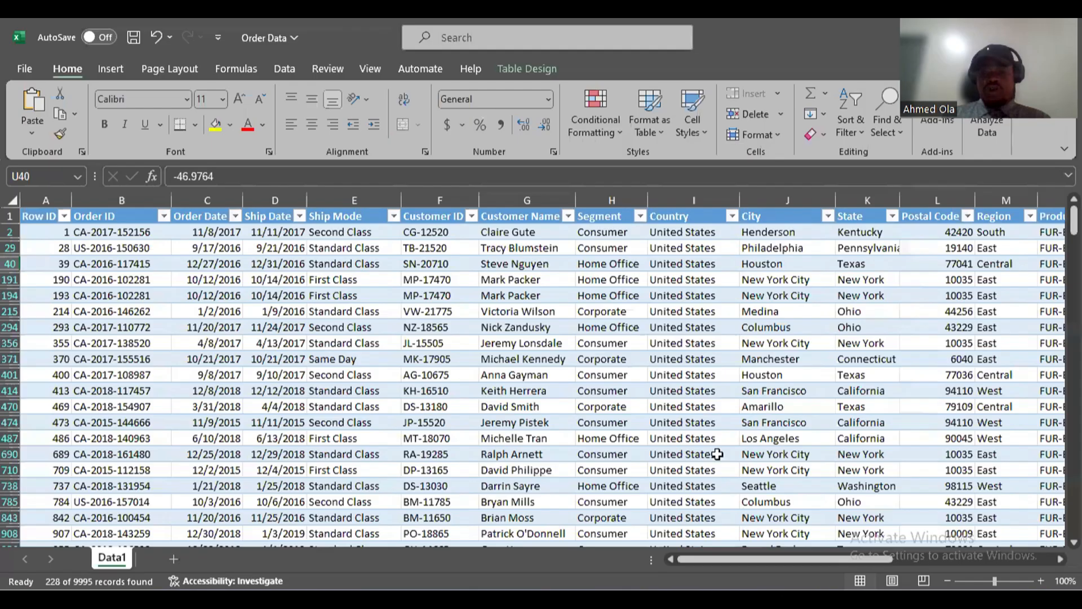
click(12, 216)
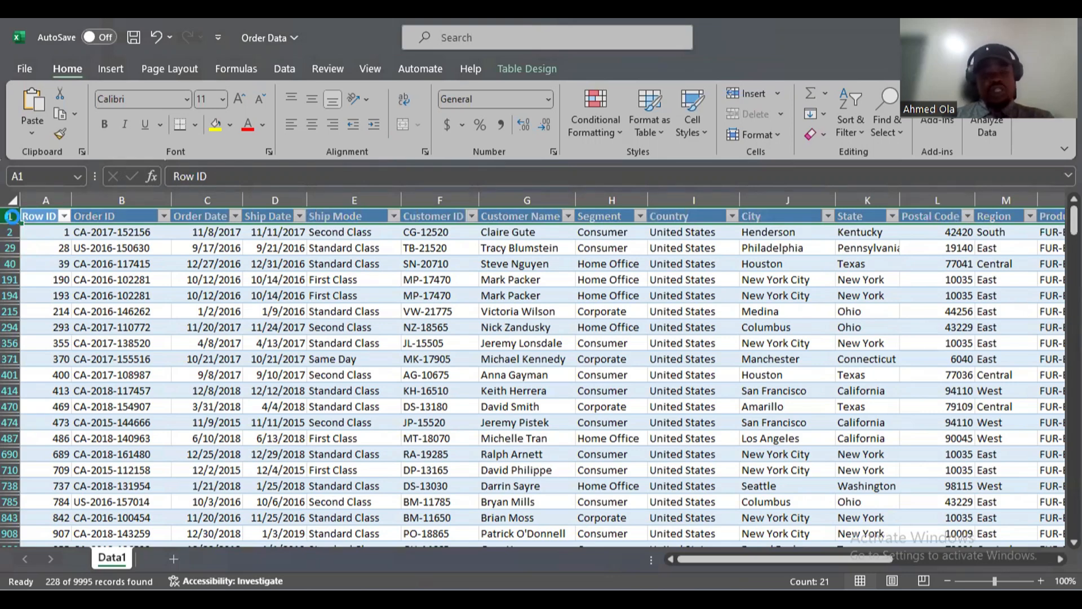
key(ctrl+c)
- Return to ChatGPT, paste the copied column headers as plain text on a new line of the prompt and send it
key(alt+Tab)
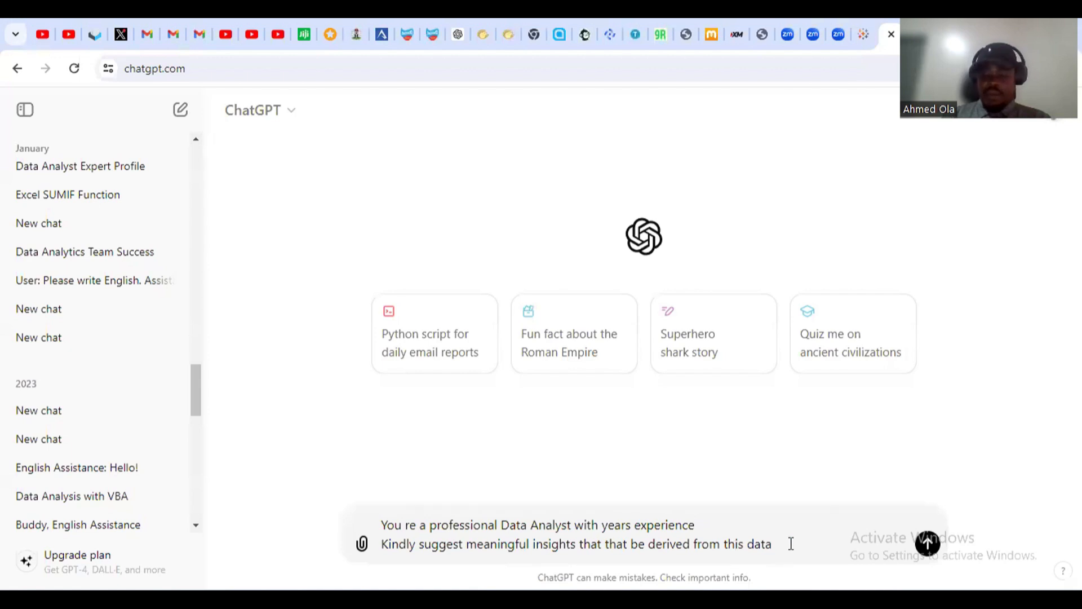
key(shift+Return)
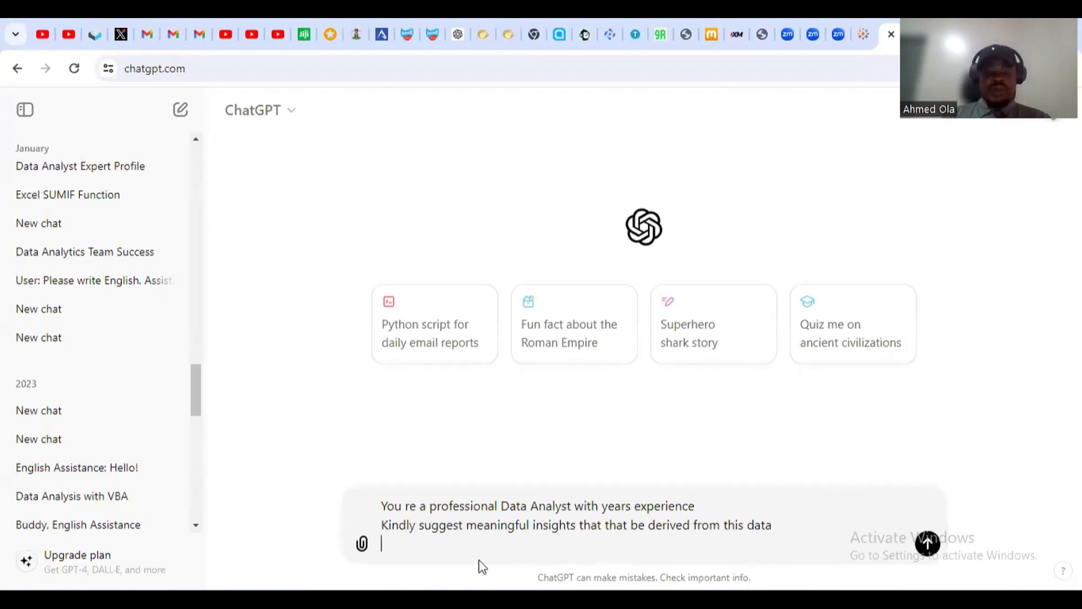
right_click(386, 543)
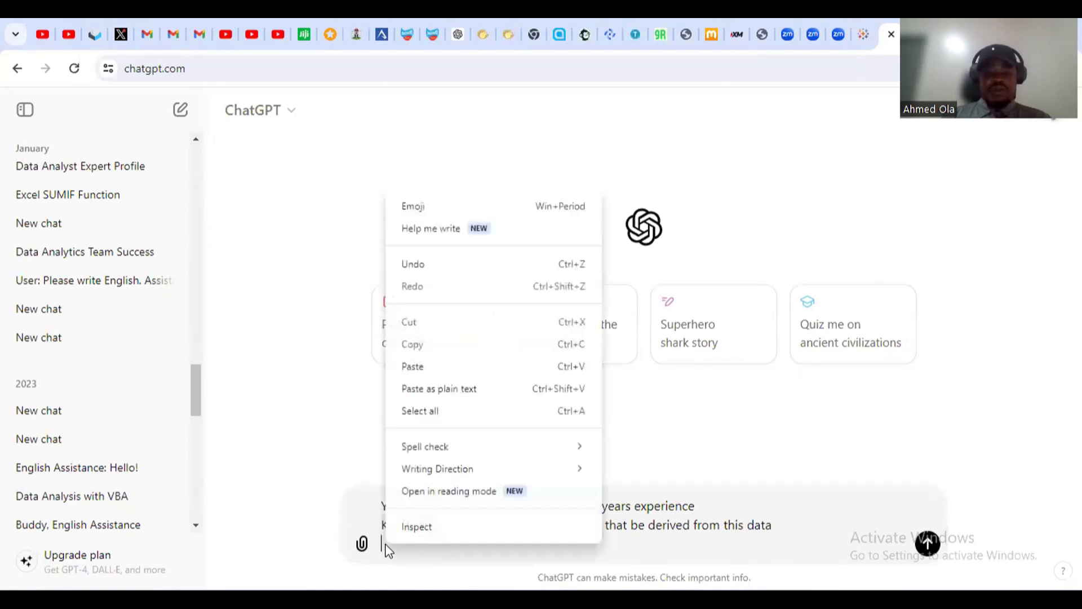
click(447, 390)
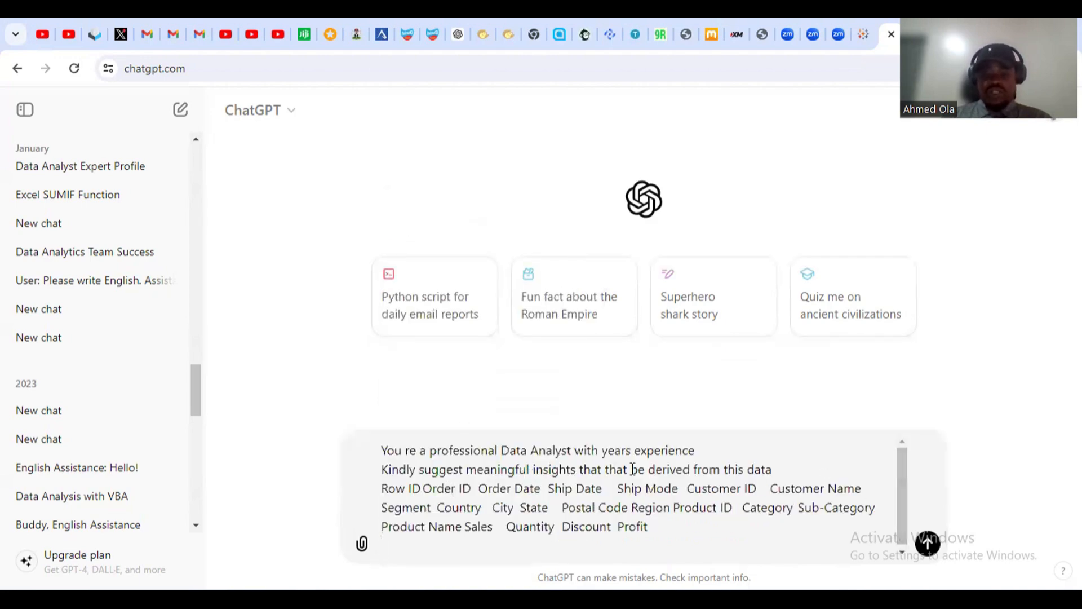
click(927, 544)
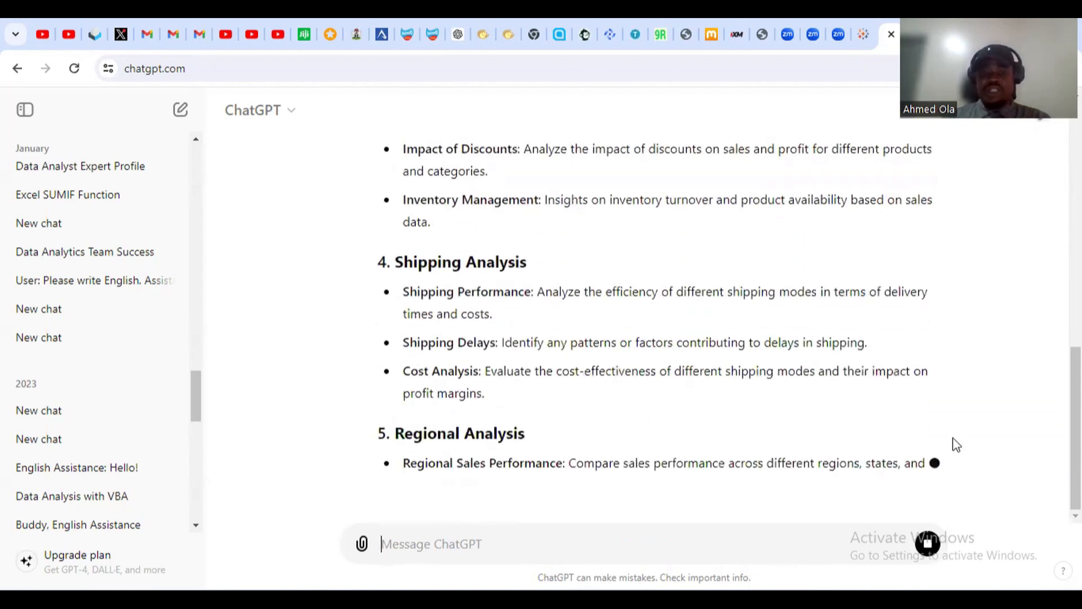
- Examine the suggested sales, customer and product analyses in the reply, including discount impact, and move on to the potential questions to answer
scroll(956, 445, up, 15)
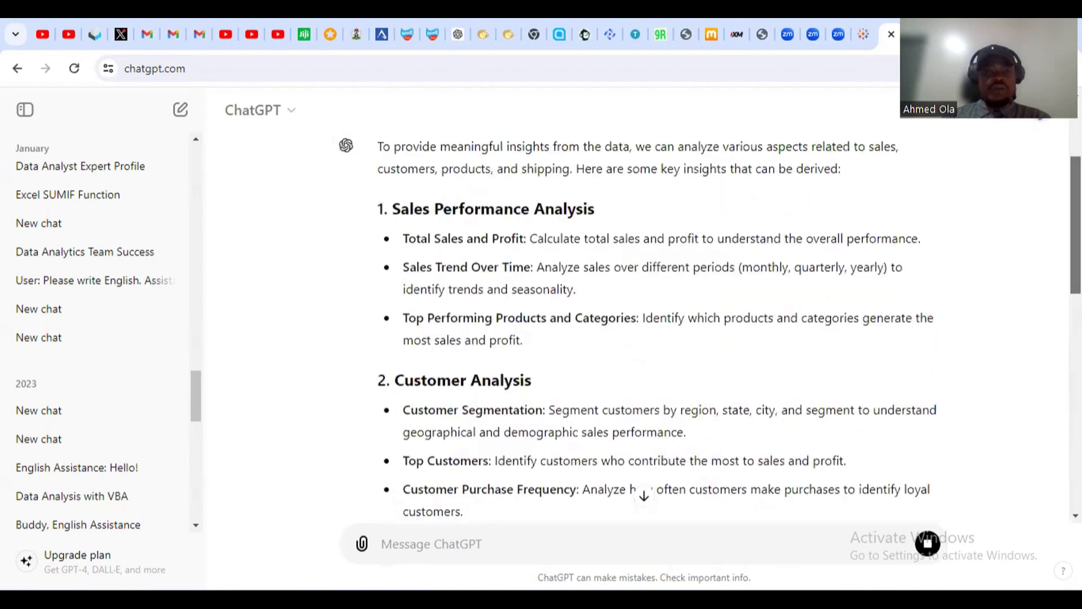
scroll(430, 249, up, 1)
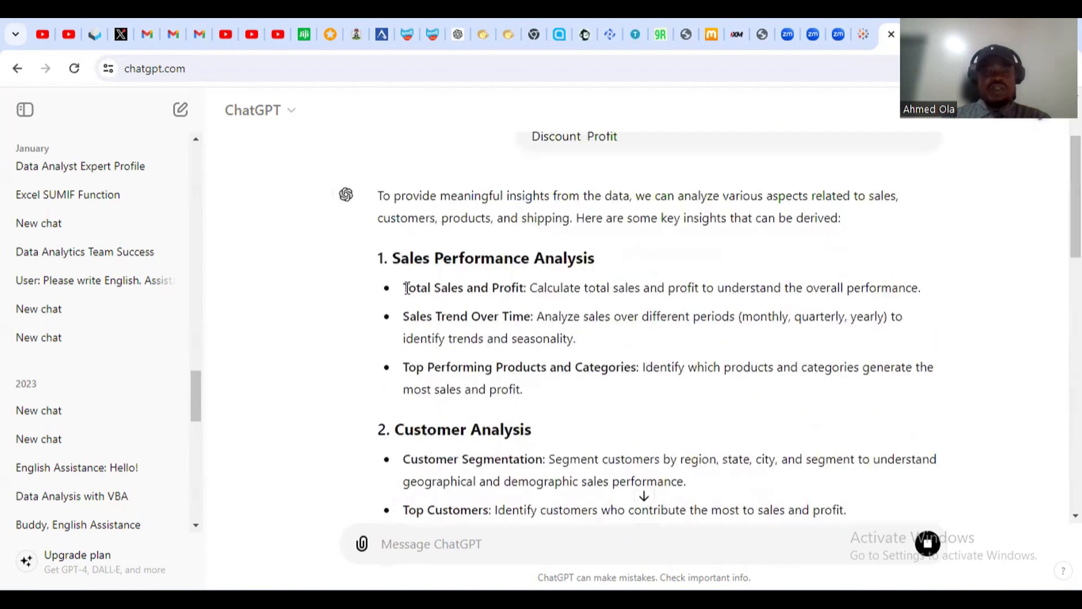
drag(530, 316, 410, 316)
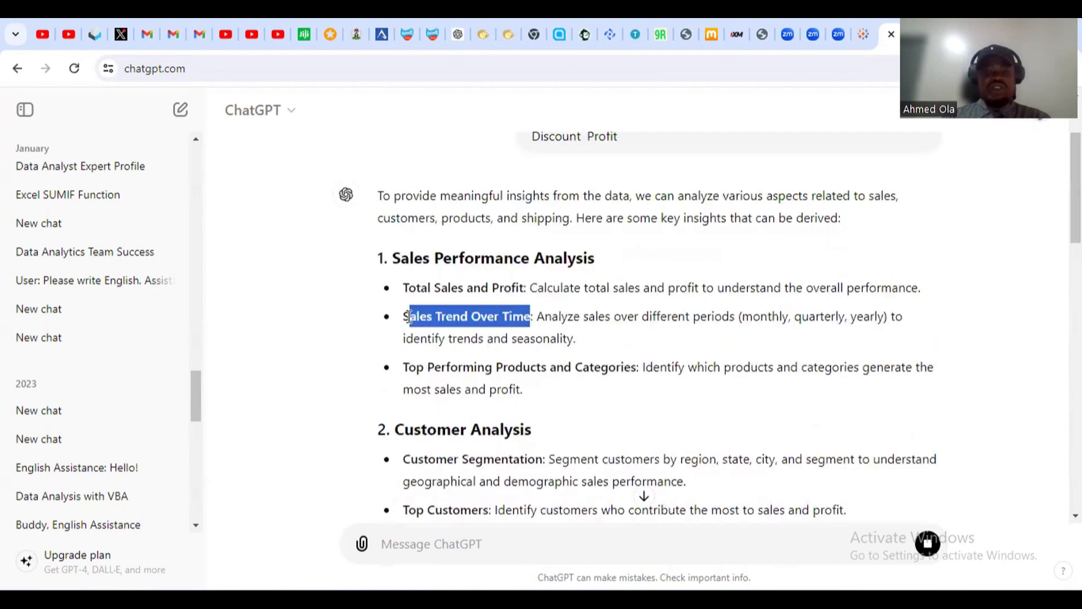
drag(404, 367, 637, 369)
scroll(637, 369, down, 1)
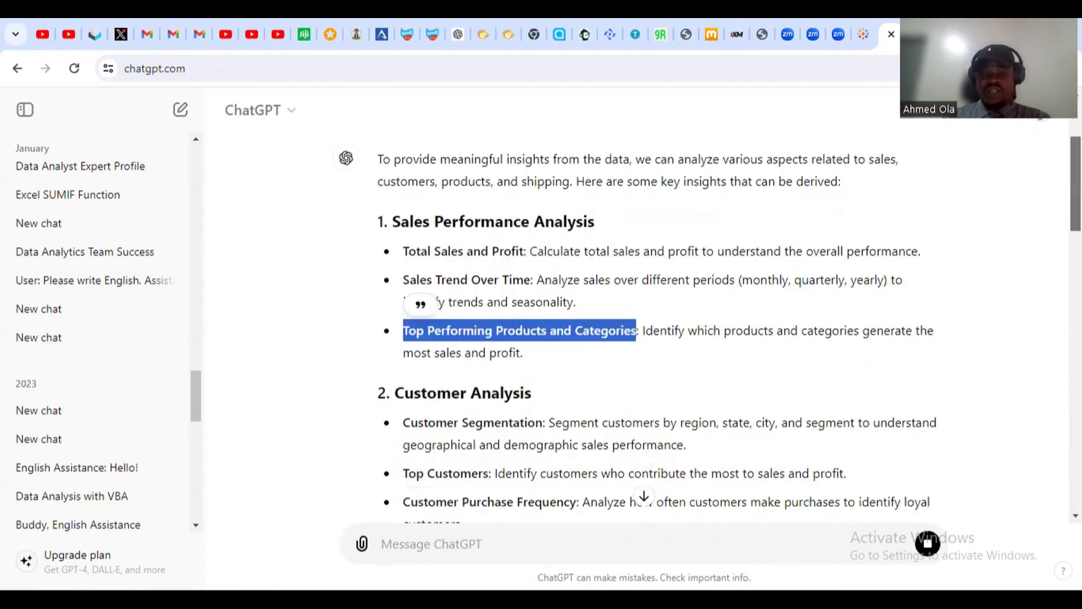
scroll(636, 331, down, 3)
drag(403, 246, 525, 245)
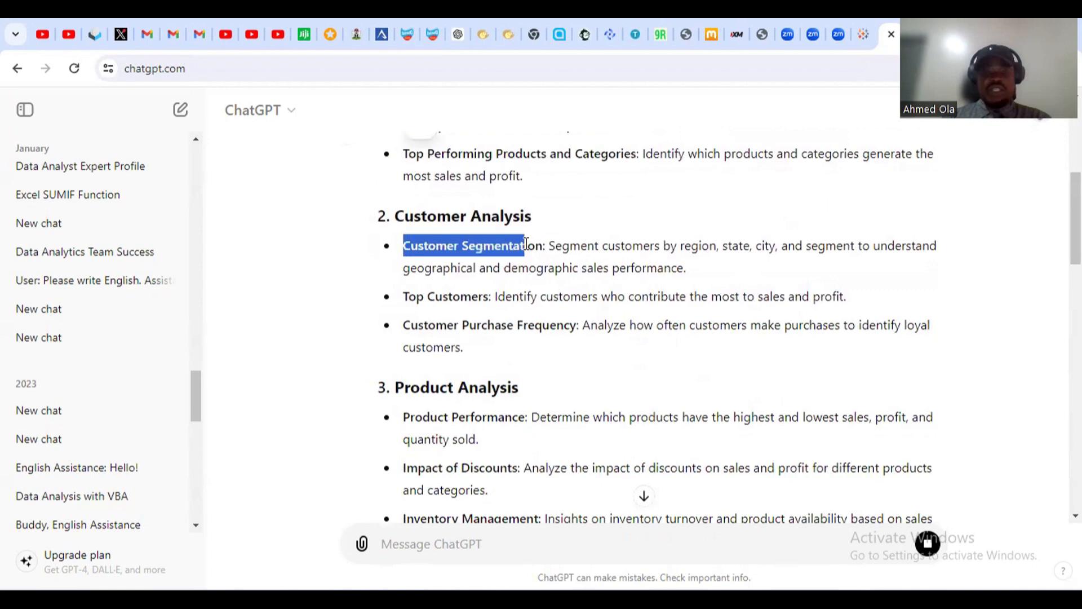
drag(519, 387, 394, 388)
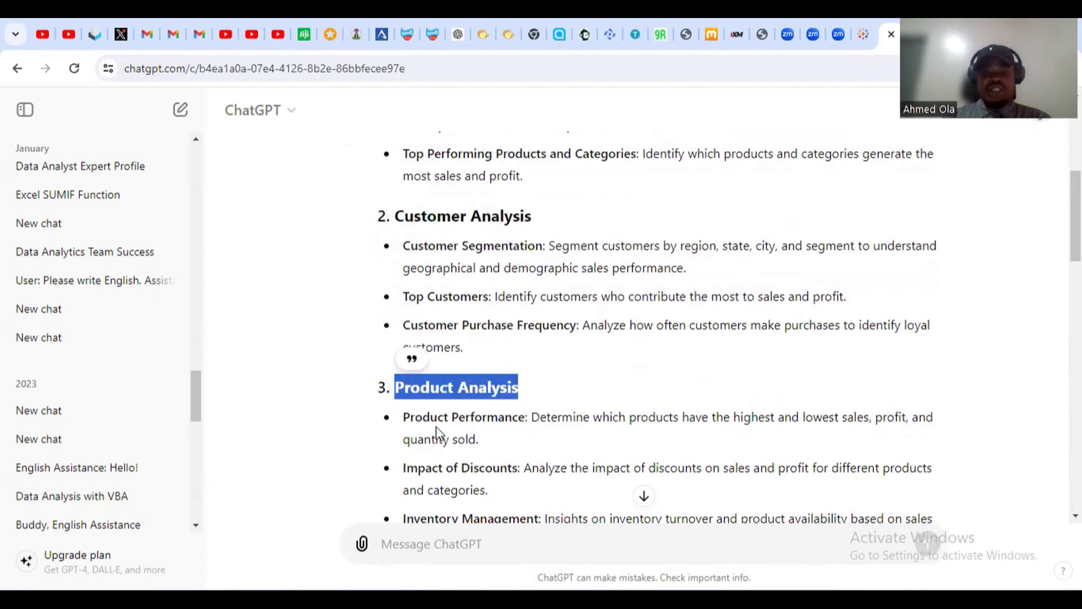
drag(512, 468, 406, 468)
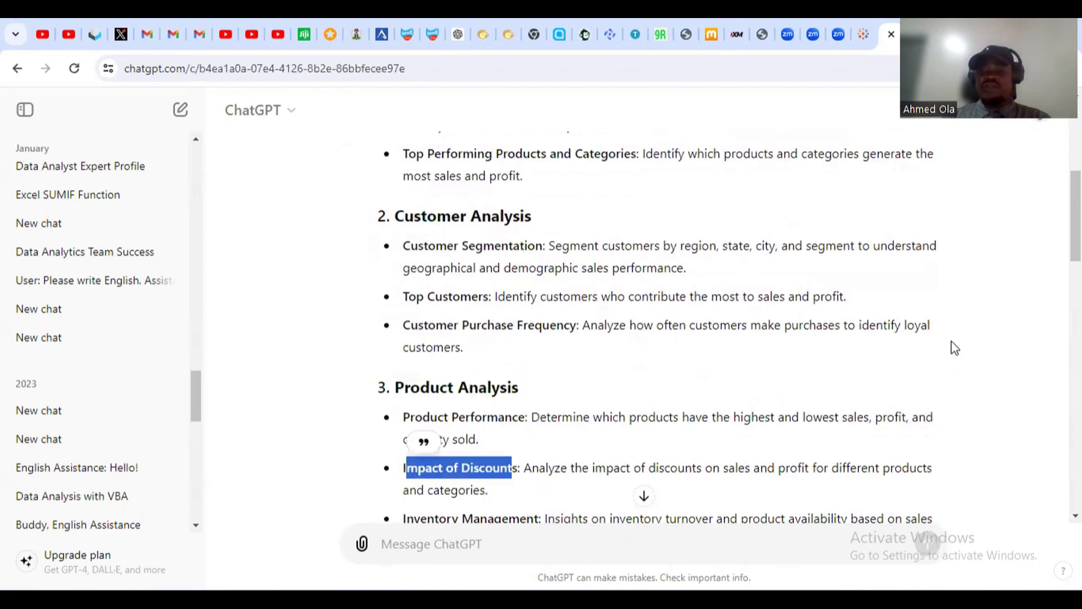
drag(1075, 225, 1076, 416)
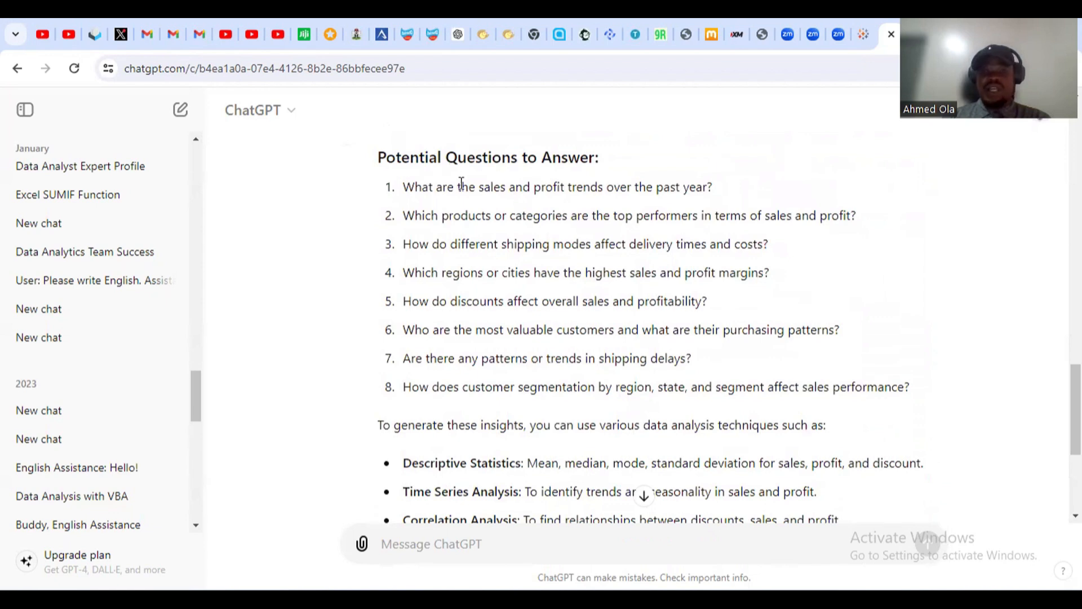
- Examine the potential questions to answer and the suggested analysis techniques at the end of the reply
drag(415, 187, 720, 191)
drag(405, 216, 862, 221)
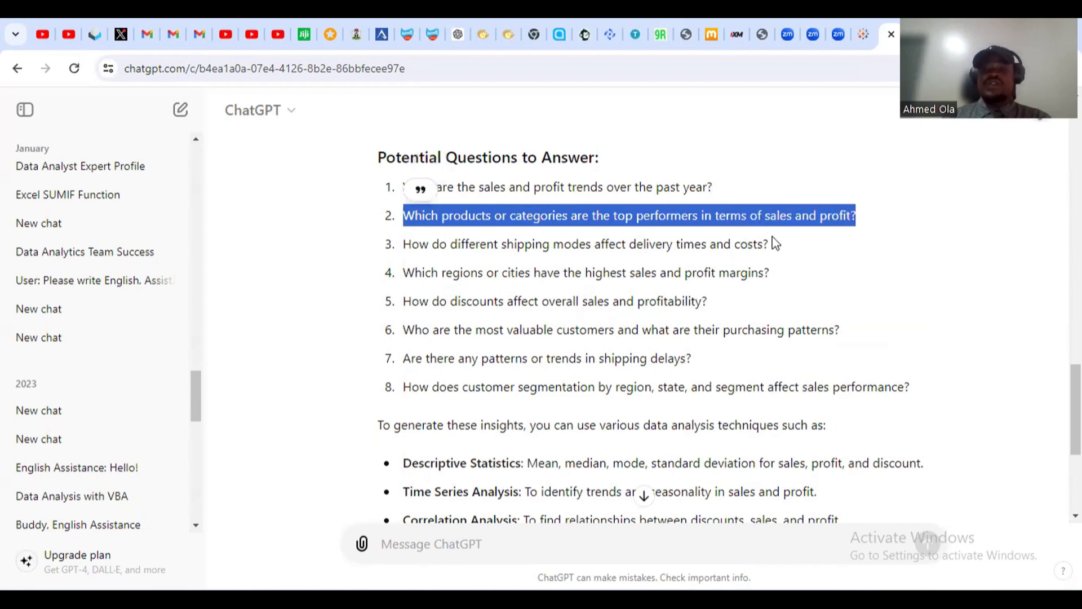
drag(771, 243, 468, 246)
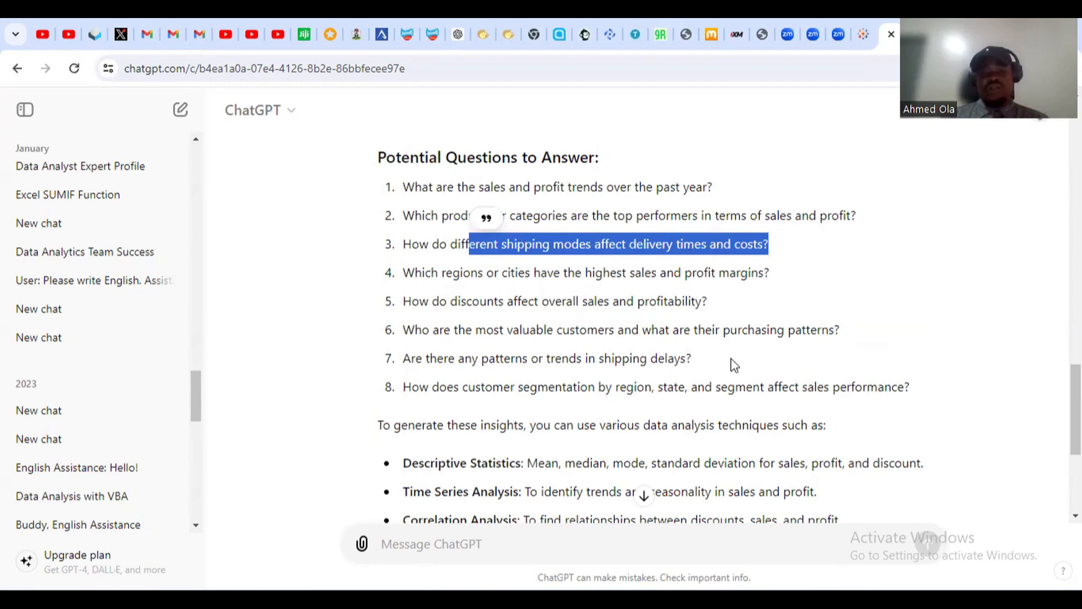
scroll(608, 372, down, 4)
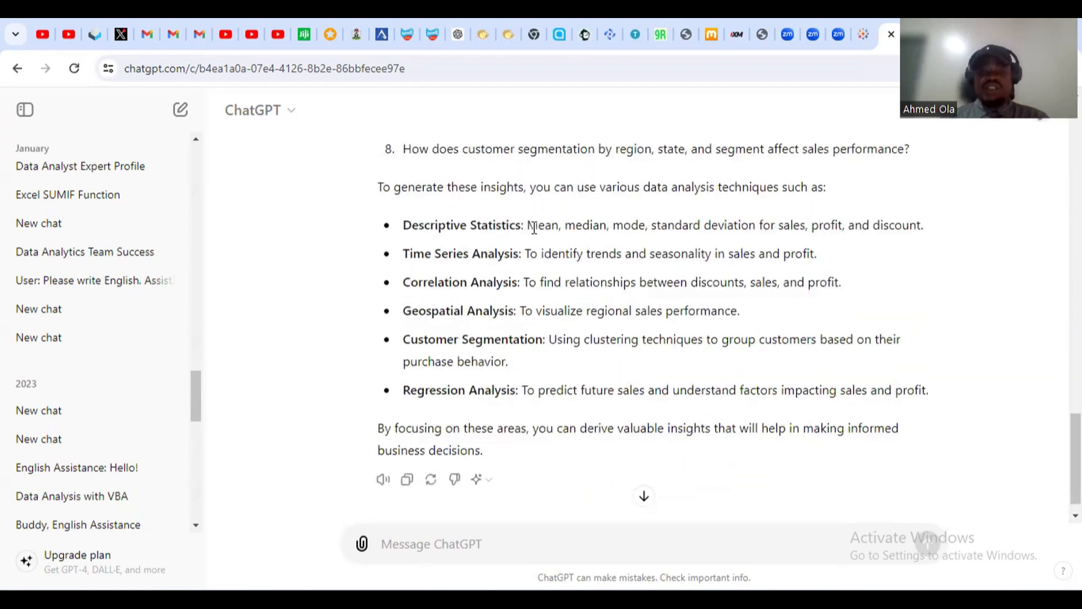
drag(529, 226, 703, 226)
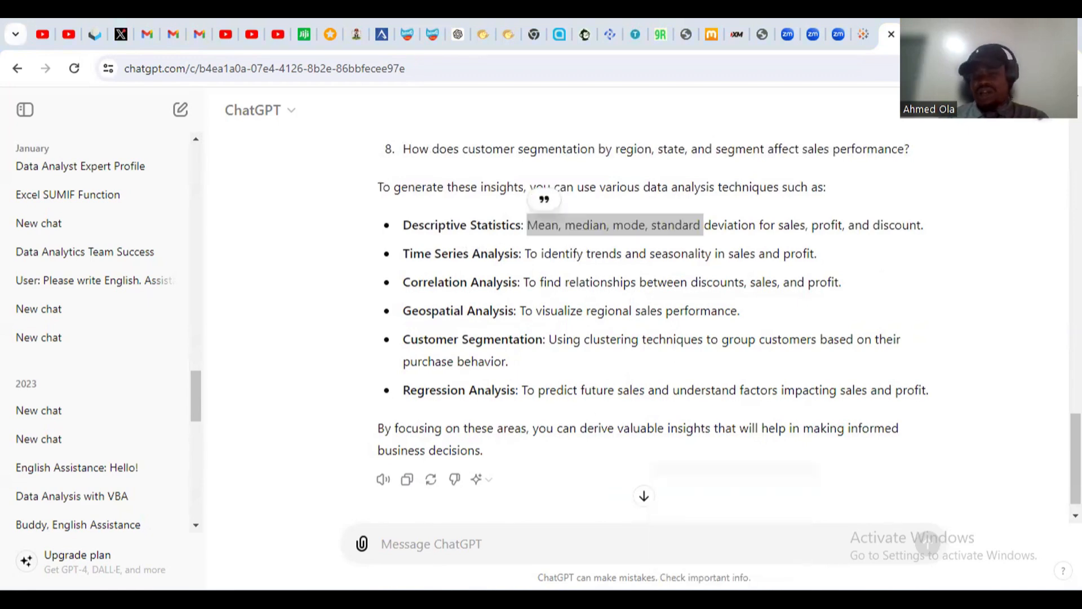
- Switch to Tableau Public and chart Sales by year on Sheet 1, with Order Date as columns and Sales as rows
key(alt+Tab)
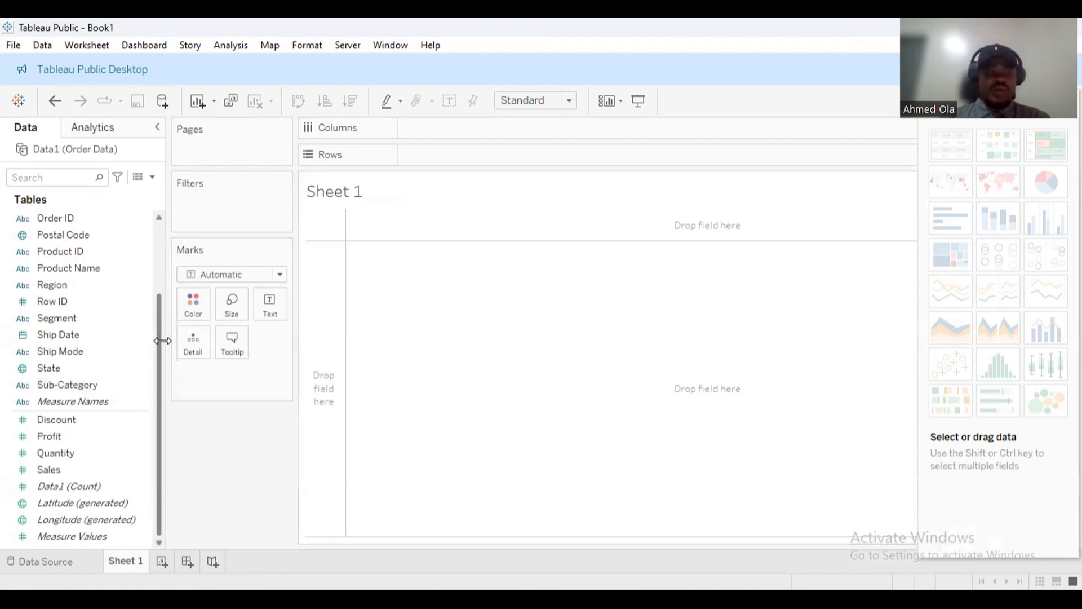
drag(159, 340, 153, 285)
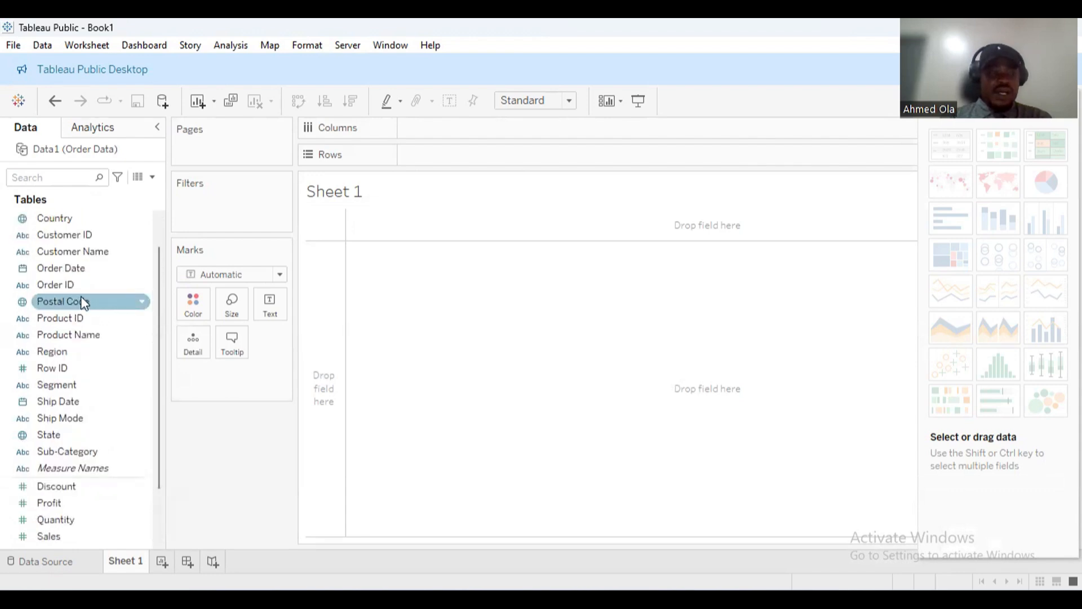
drag(56, 269, 419, 134)
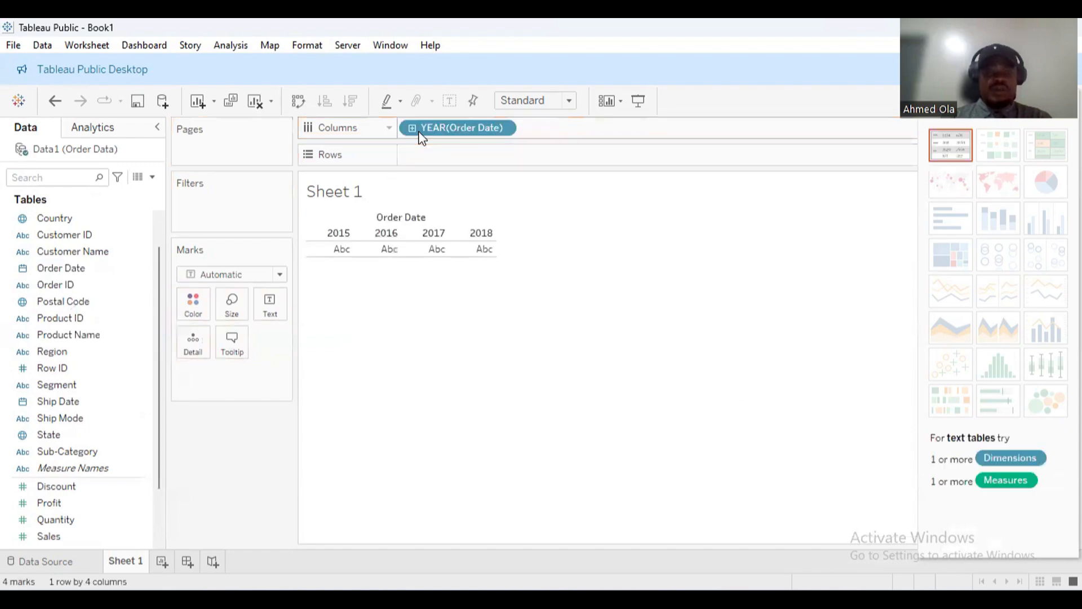
drag(135, 536, 443, 153)
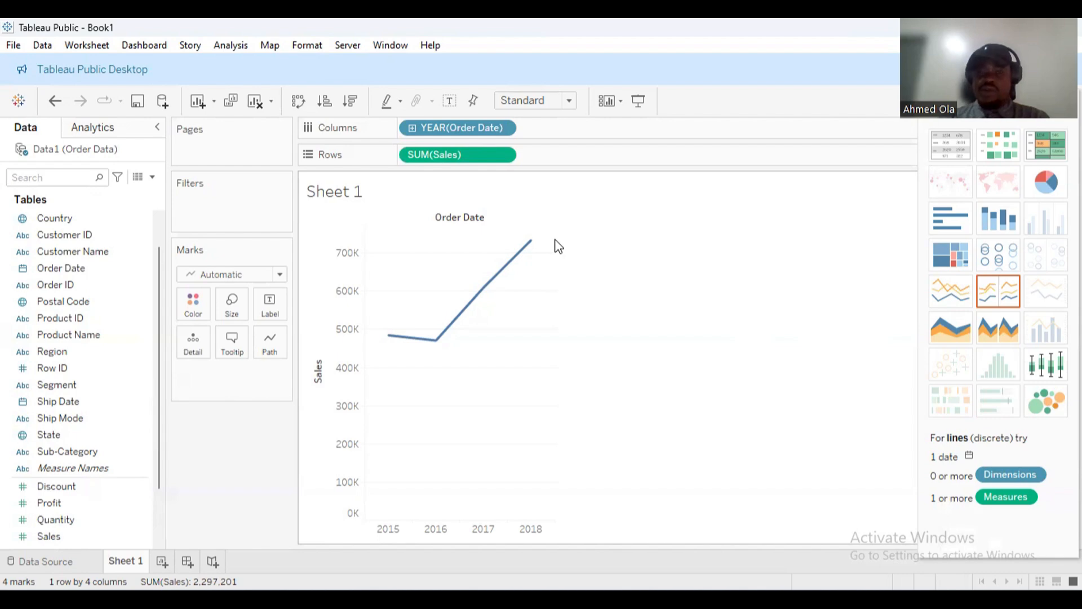
mouse_move(467, 309)
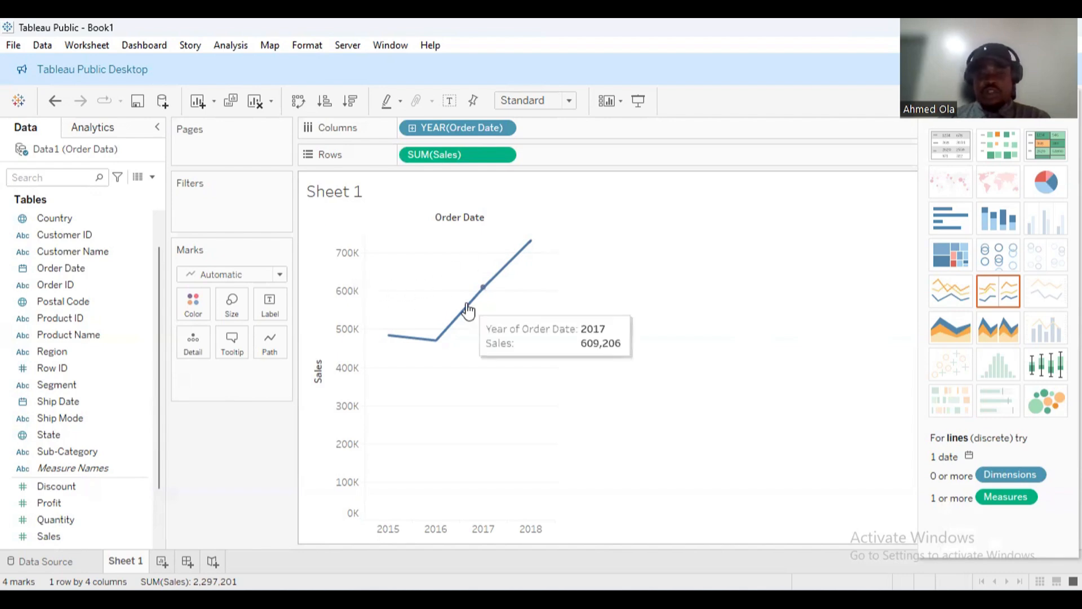
mouse_move(520, 266)
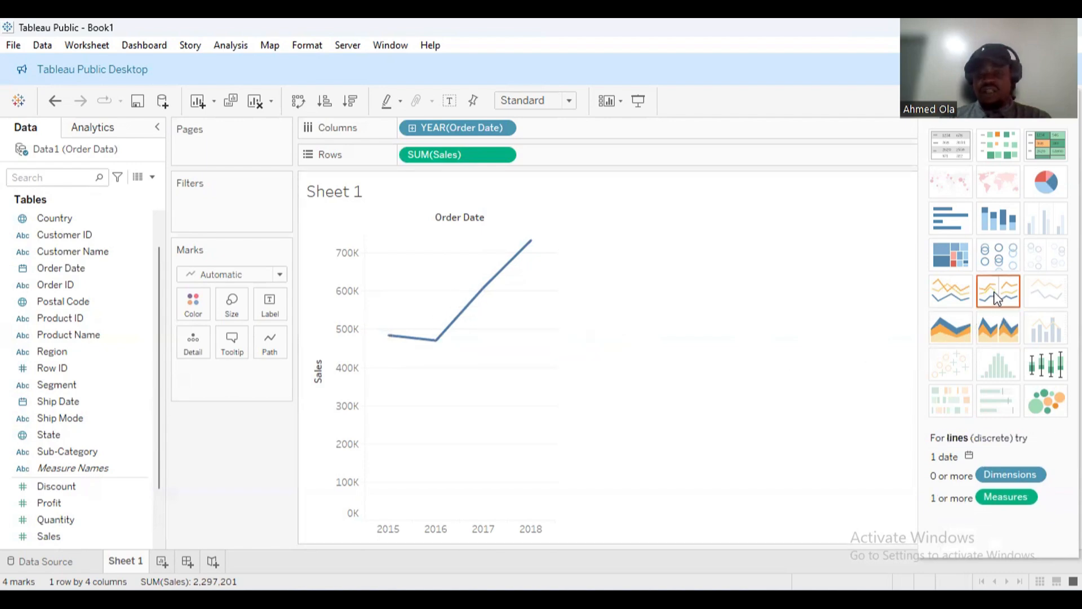
- Change the chart's mark type to Bar and label each bar with its Sales value
click(278, 274)
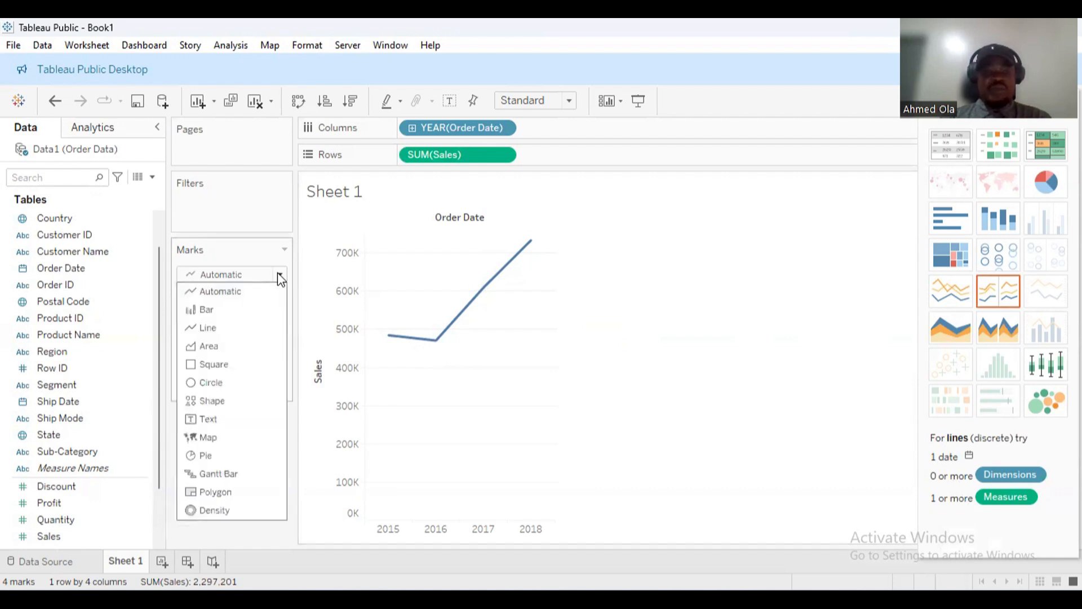
click(256, 312)
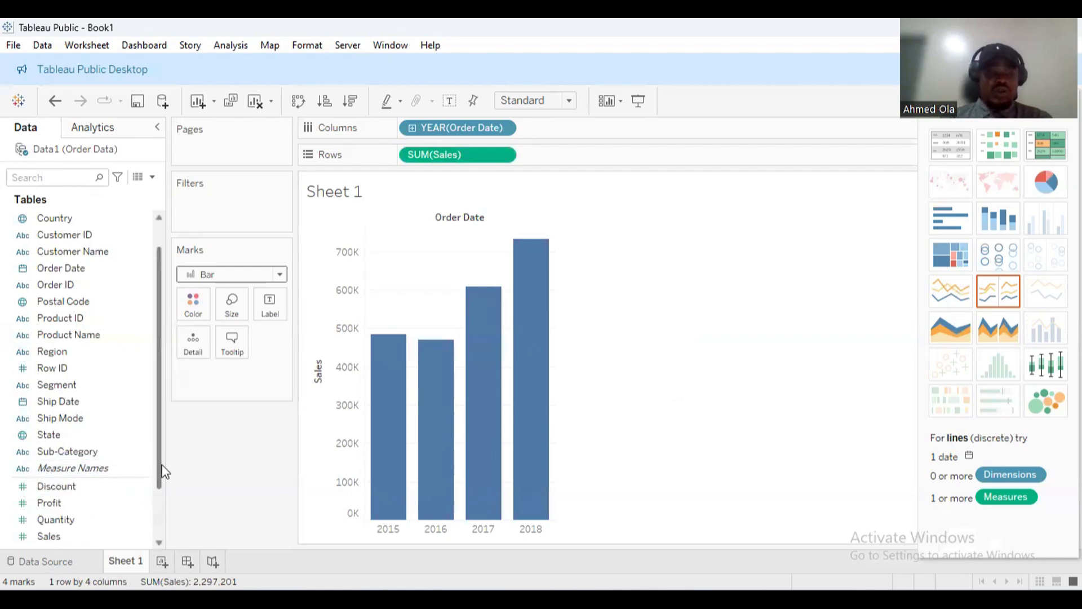
drag(160, 471, 160, 516)
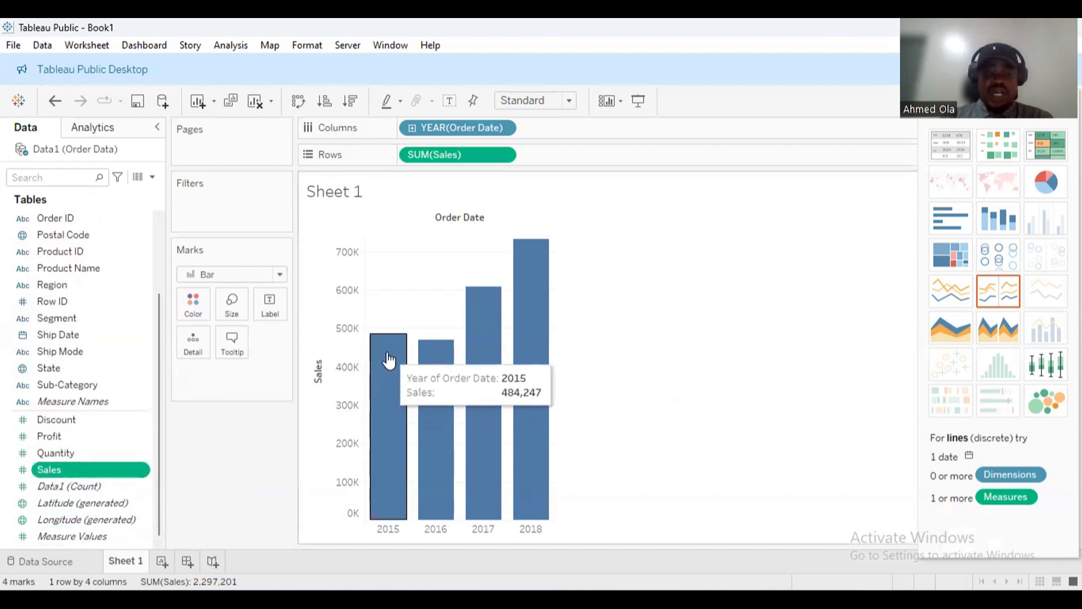
mouse_move(377, 335)
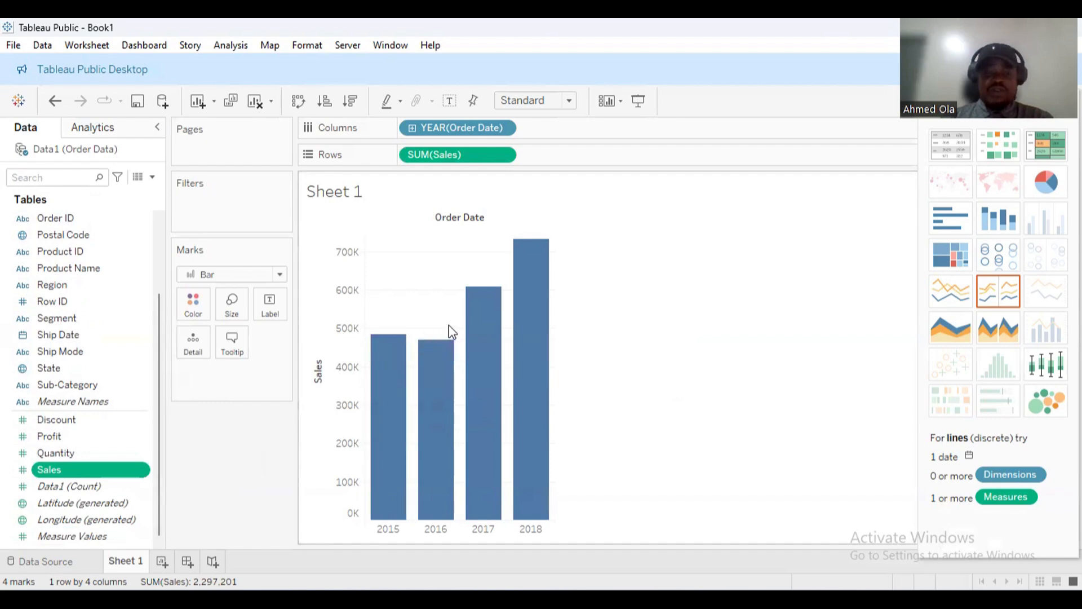
drag(71, 471, 270, 312)
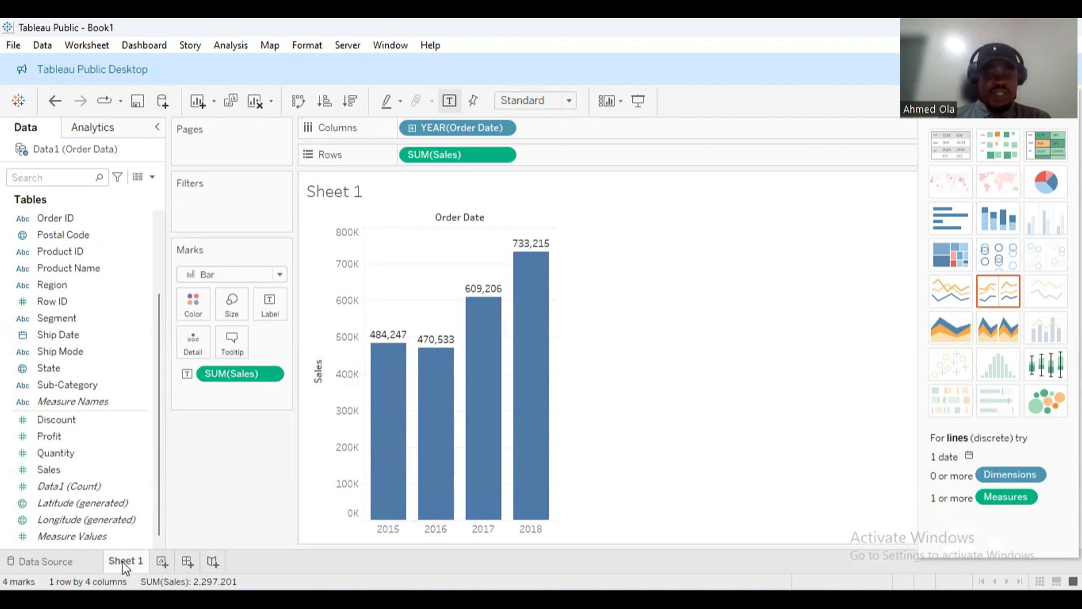
- Replace the sheet name placeholder in the chart title with "Sales by Year"
double_click(364, 192)
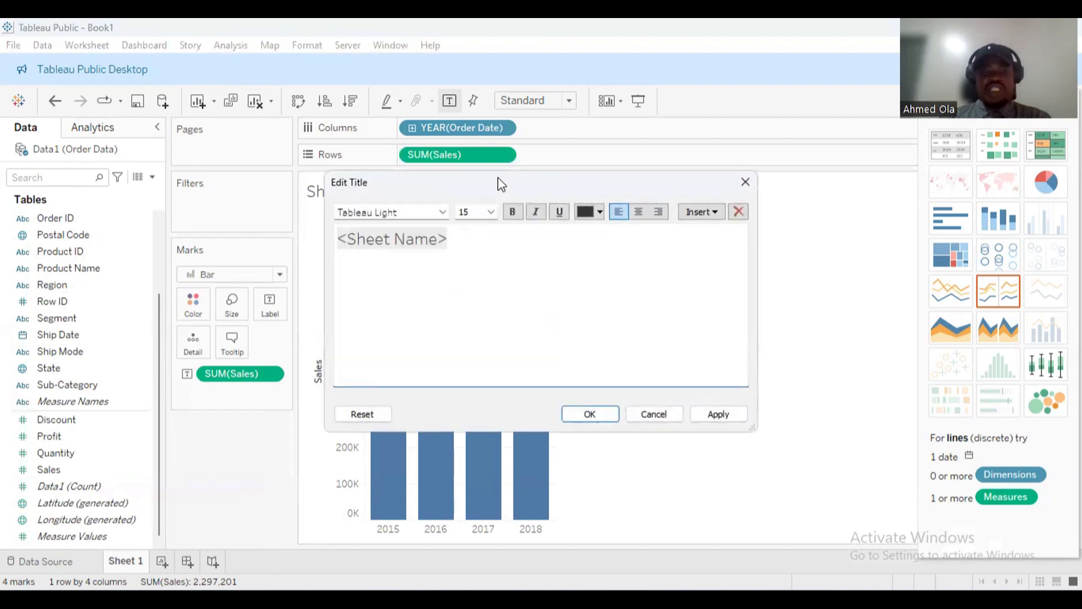
drag(496, 320, 371, 316)
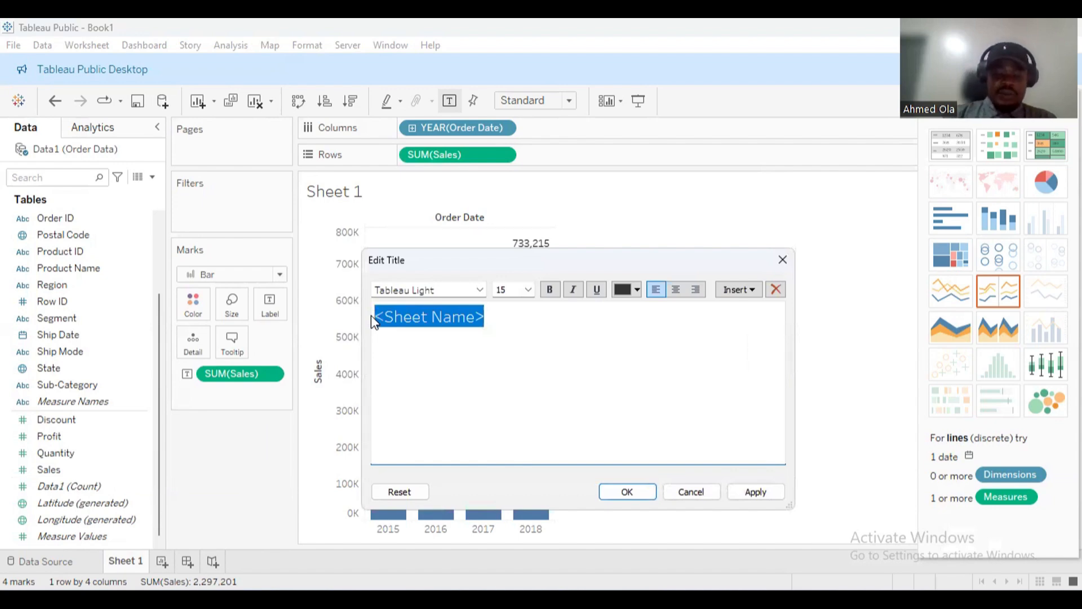
text(Sales)
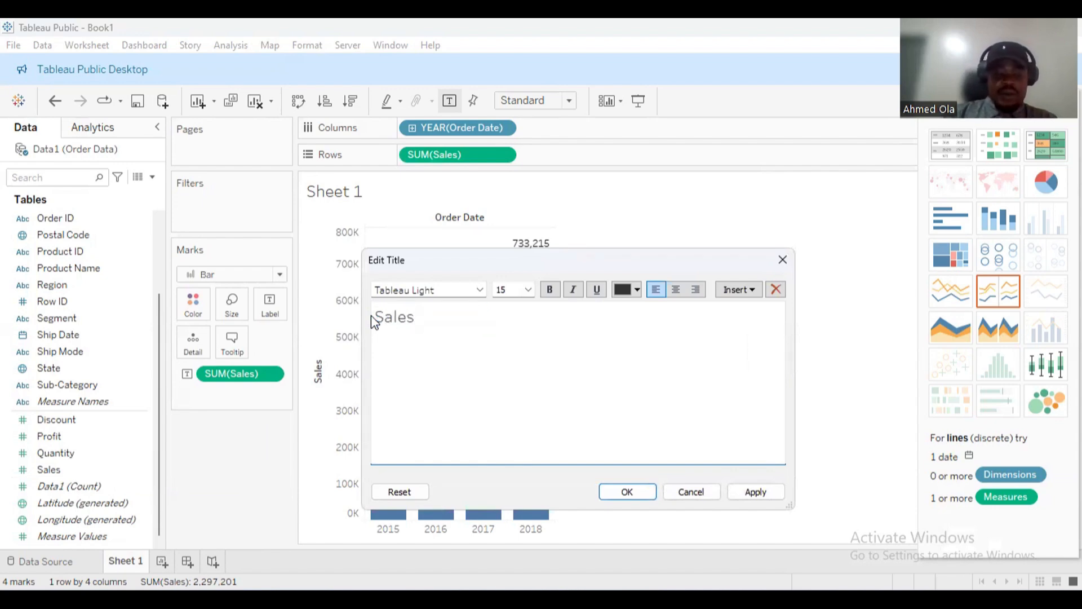
text( by Year)
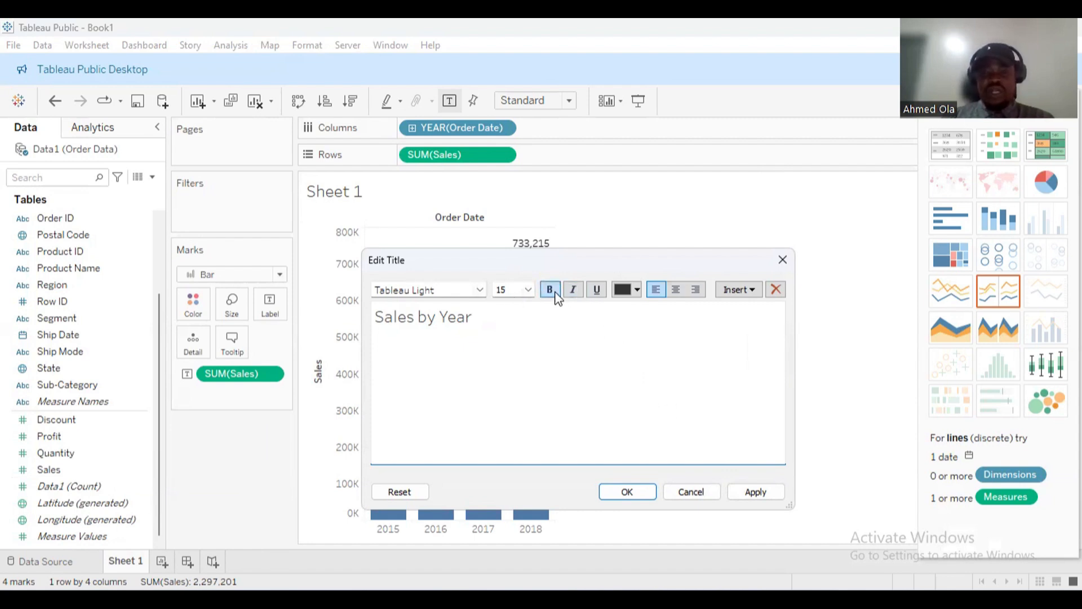
drag(502, 314, 346, 324)
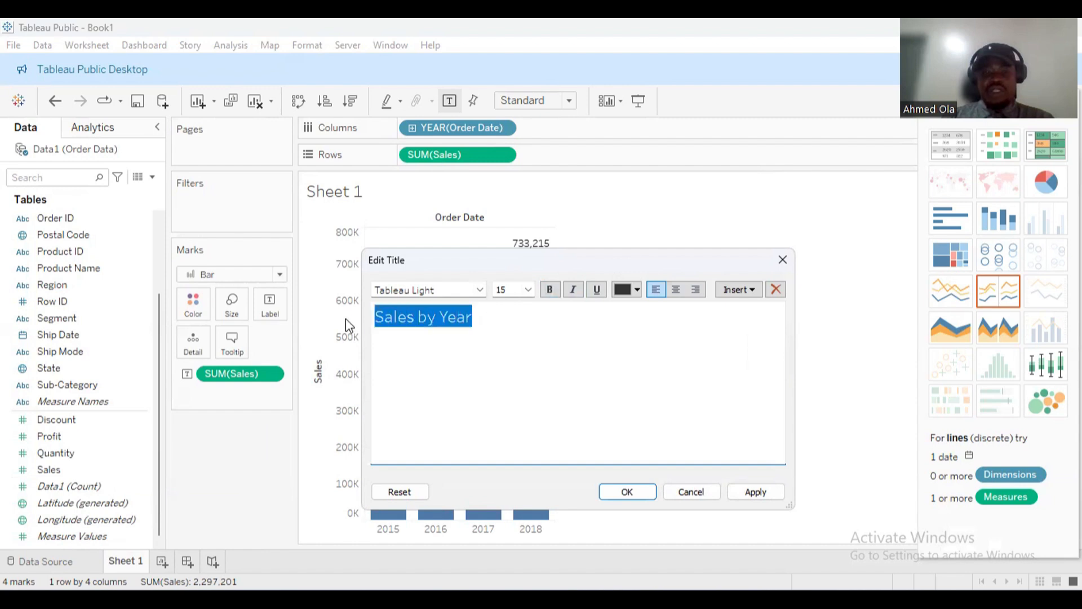
click(528, 289)
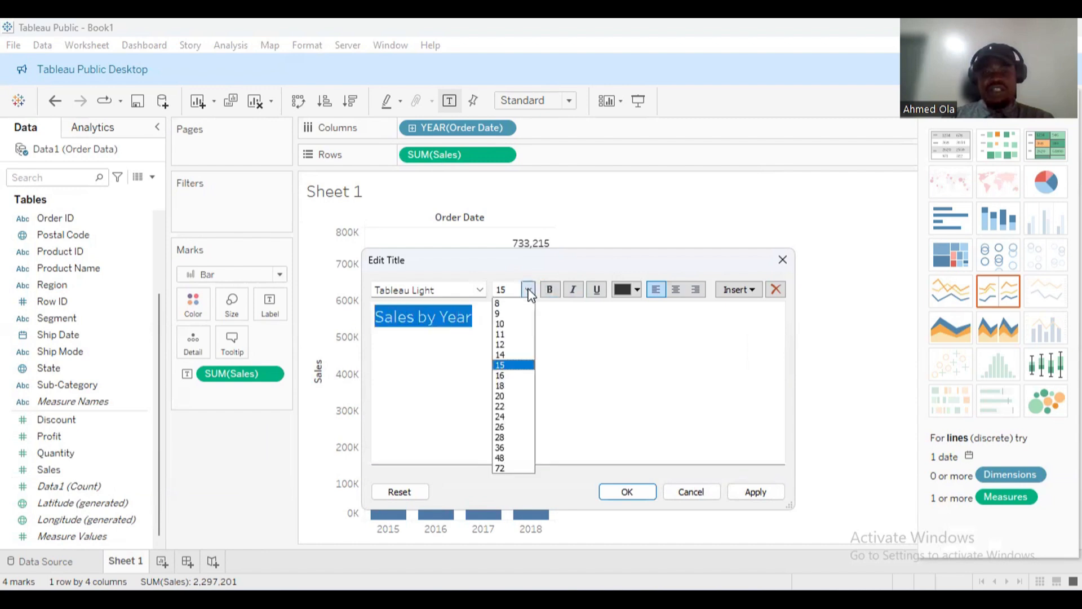
click(481, 286)
click(482, 287)
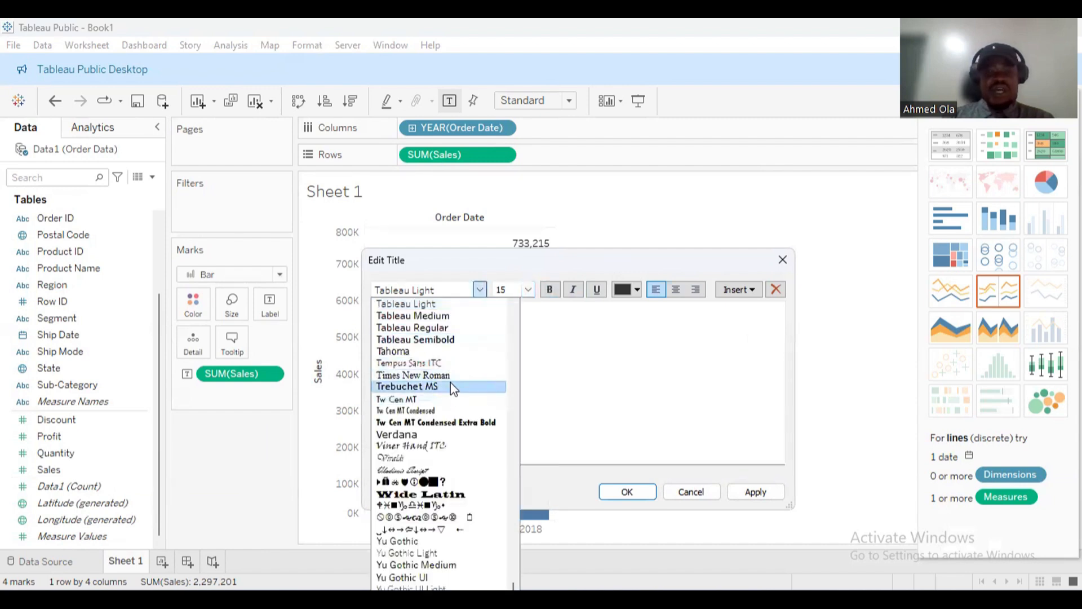
click(617, 328)
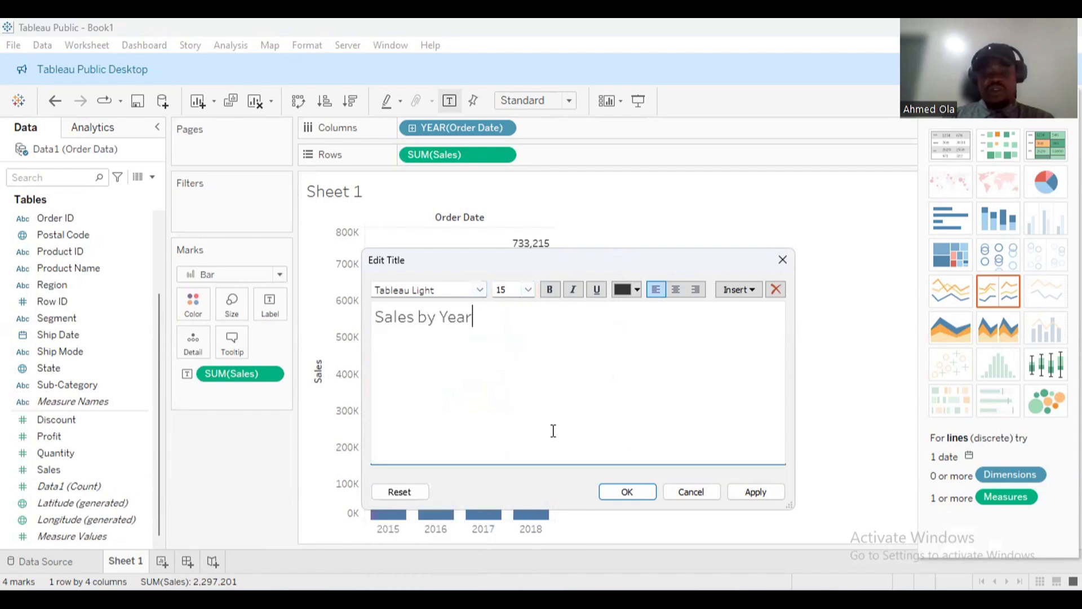
- Centre-align the "Sales by Year" title and apply the title edit
click(677, 291)
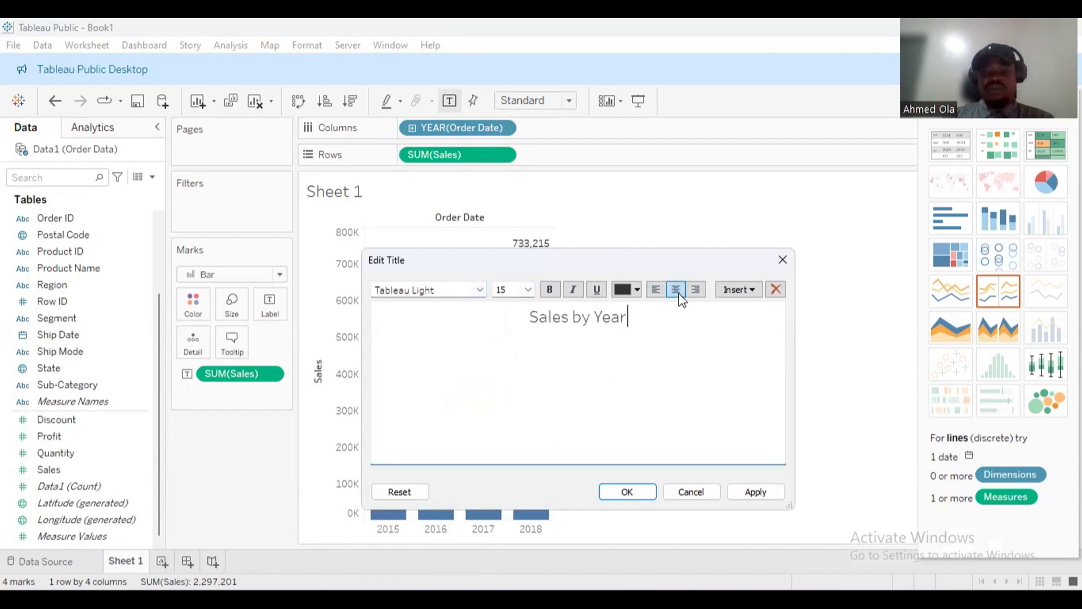
click(644, 492)
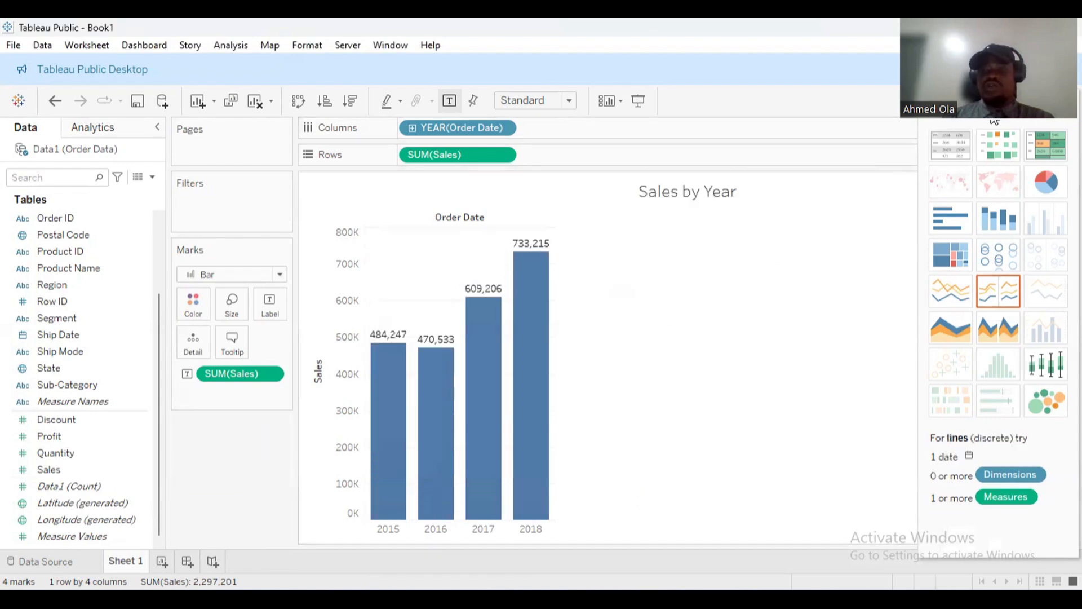
- Move the Show Me palette clear of the title area and give the chart title a pale beige-green background shading
click(1025, 125)
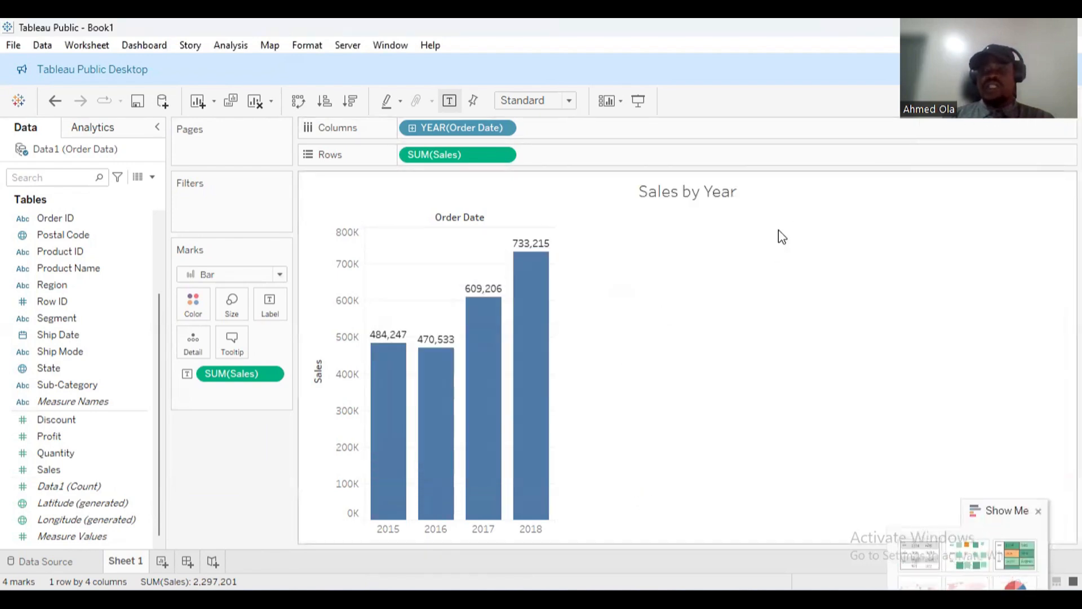
click(1064, 182)
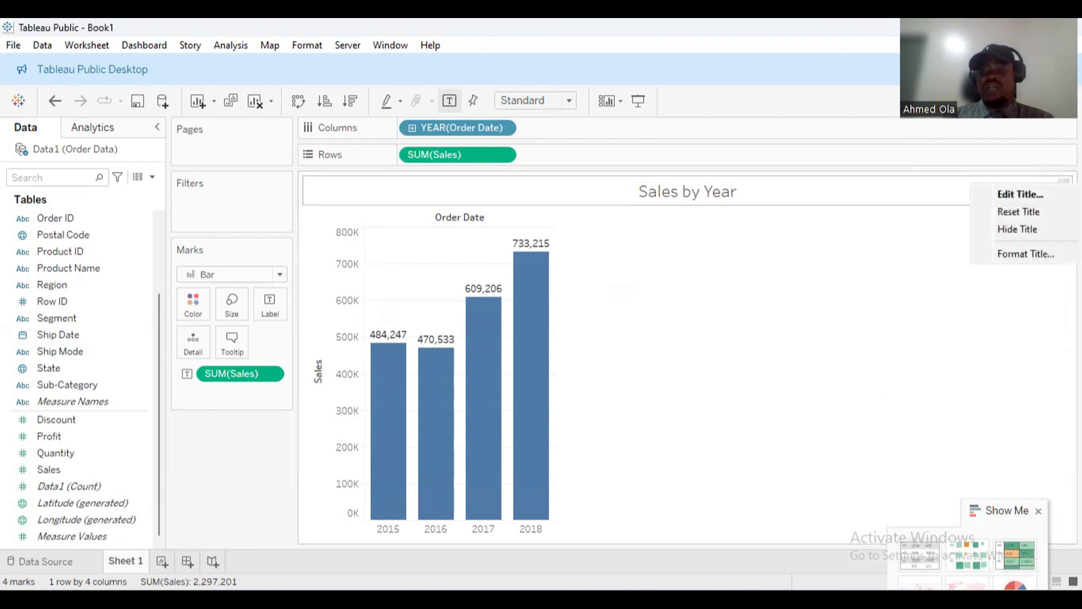
click(1038, 254)
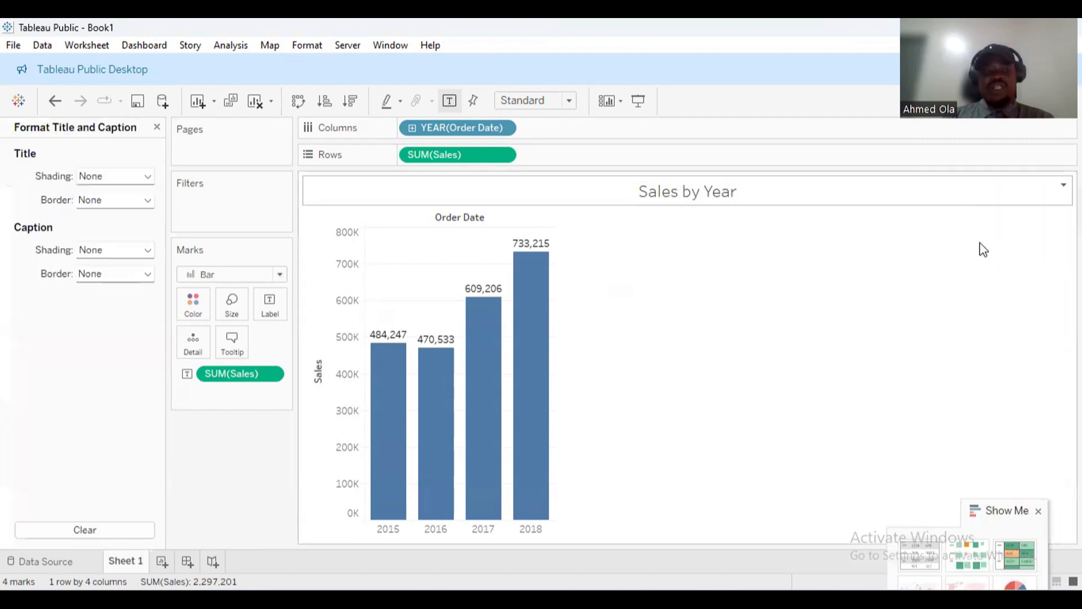
click(144, 176)
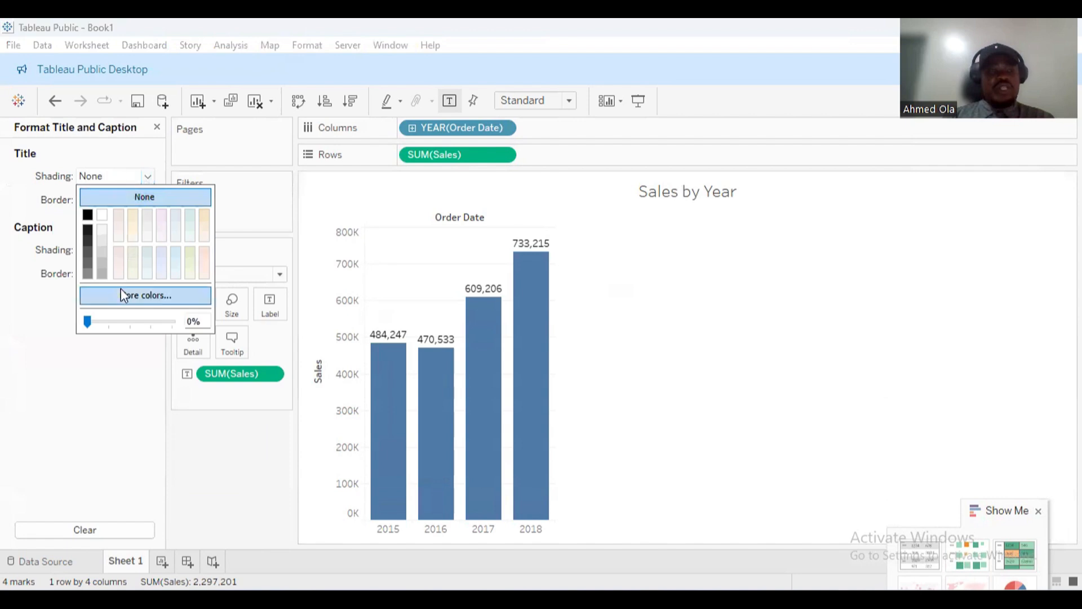
click(134, 249)
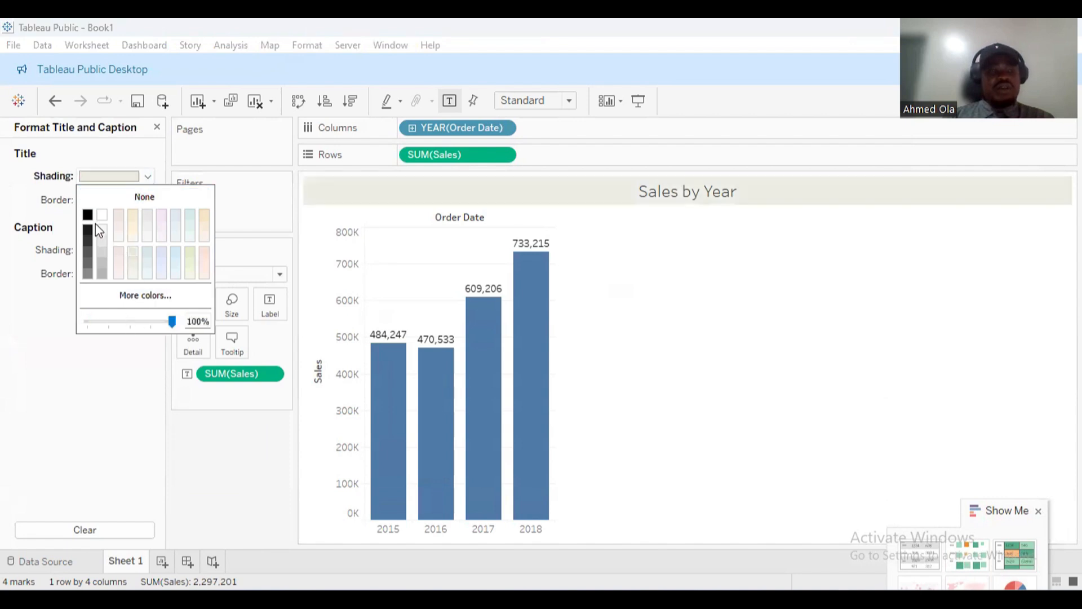
click(86, 373)
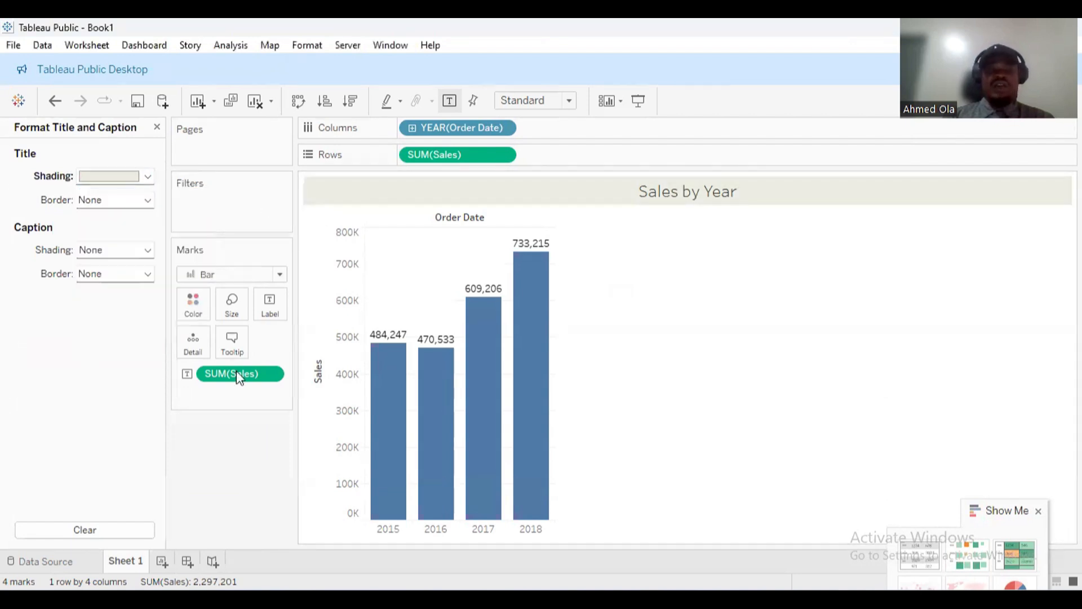
- Duplicate Sheet 1 as the starting point for another chart
right_click(134, 559)
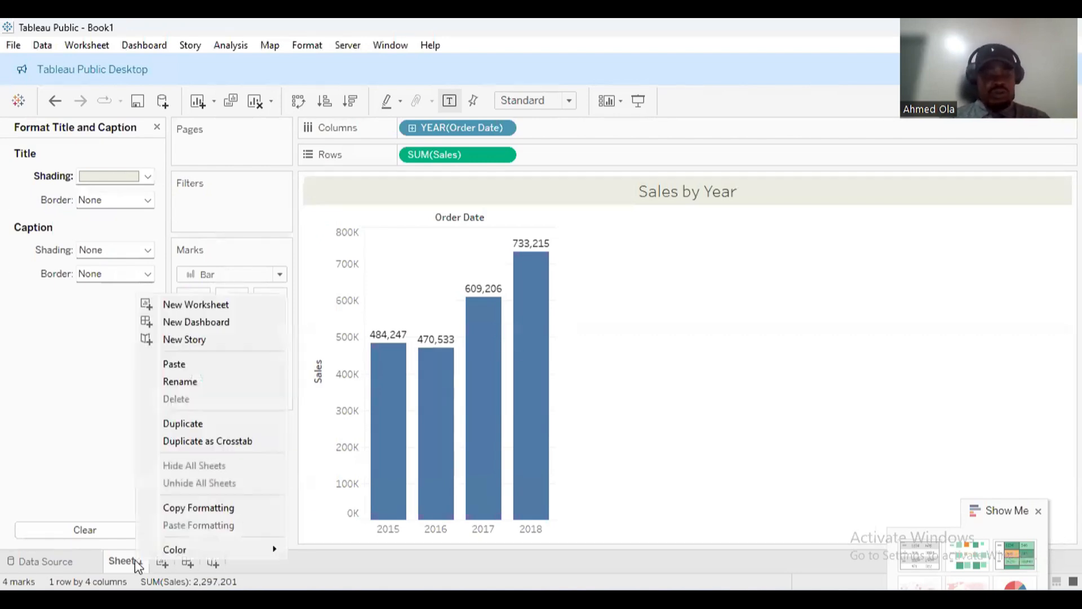
click(176, 427)
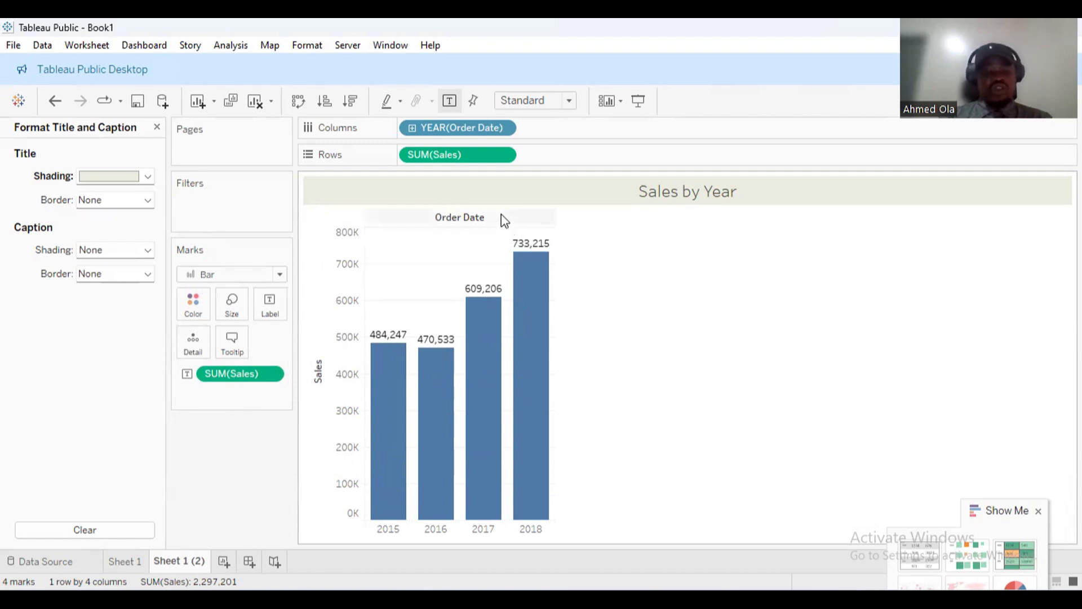
key(ctrl+2)
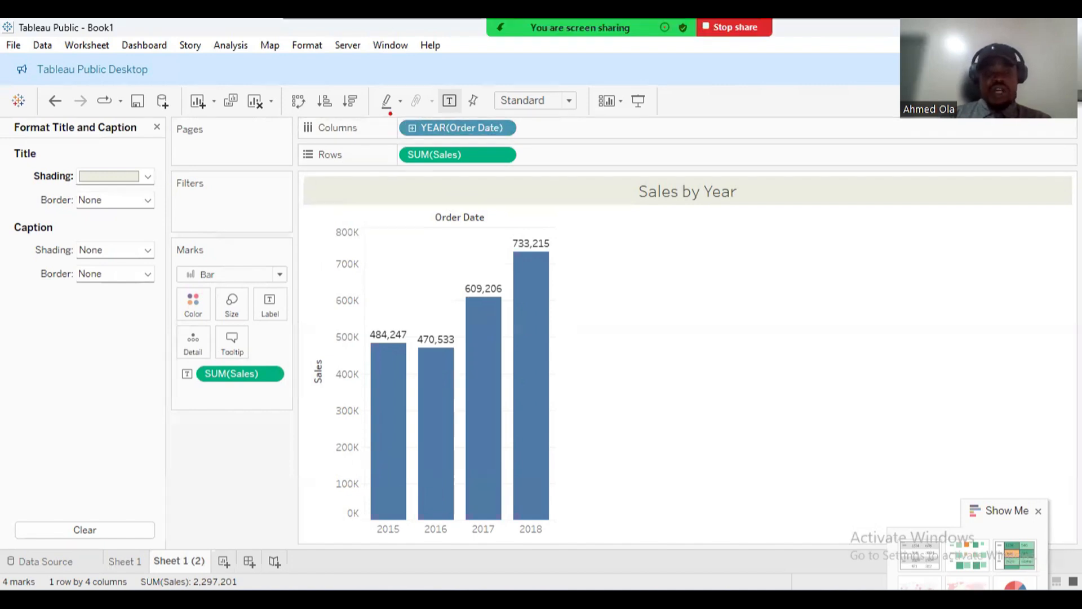
mouse_move(390, 114)
mouse_down()
mouse_move(466, 138)
mouse_move(536, 142)
mouse_up()
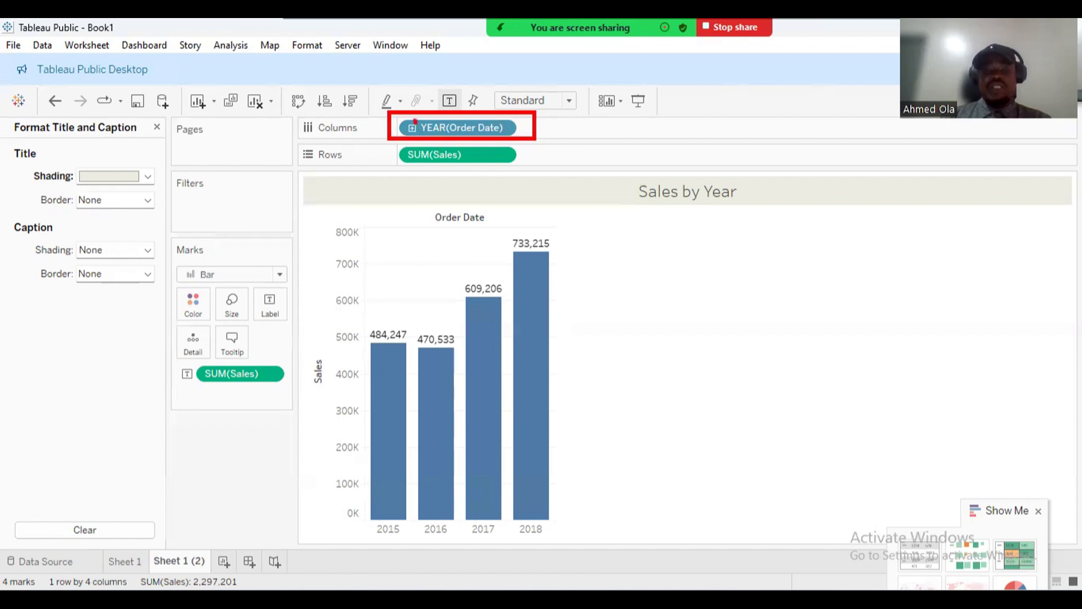
- Drill the chart's Order Date down from years to quarters and bring the full Show Me palette into view
mouse_move(414, 121)
mouse_down()
mouse_move(401, 135)
mouse_move(420, 125)
mouse_up()
key(Escape)
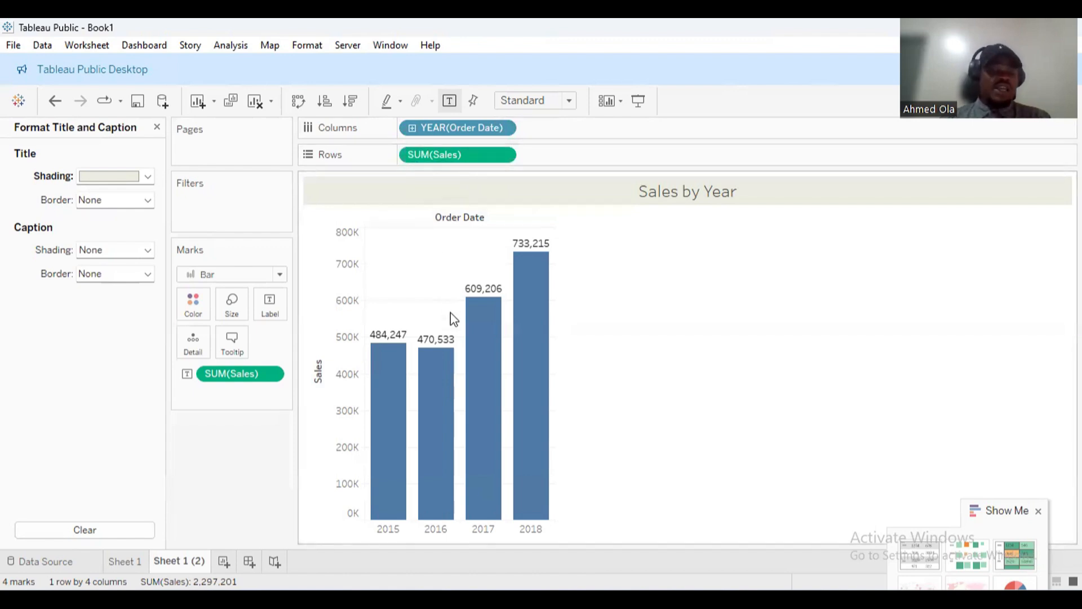
click(411, 127)
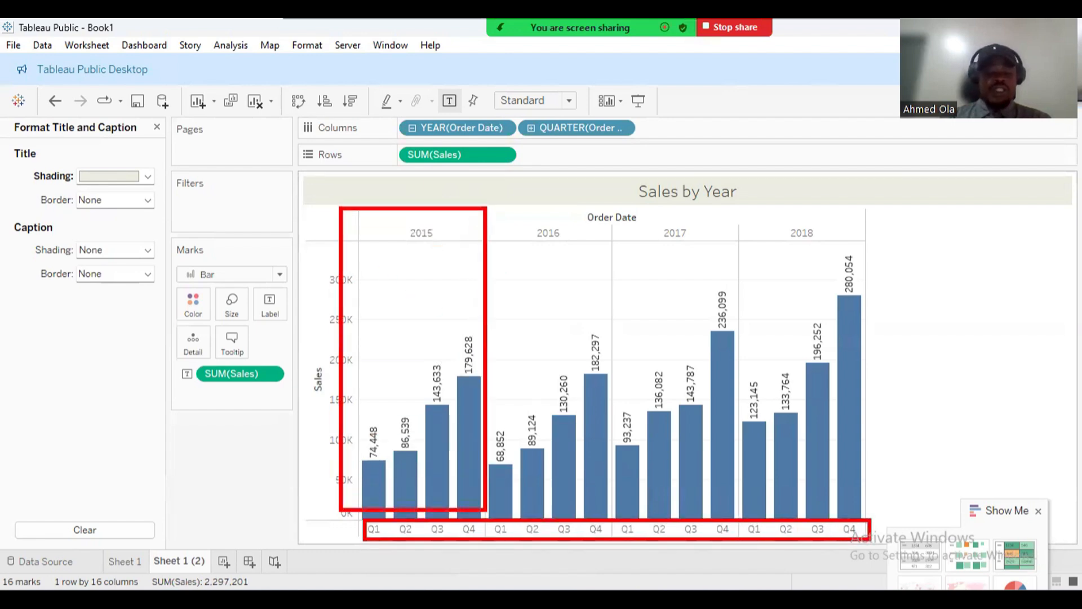
click(1008, 510)
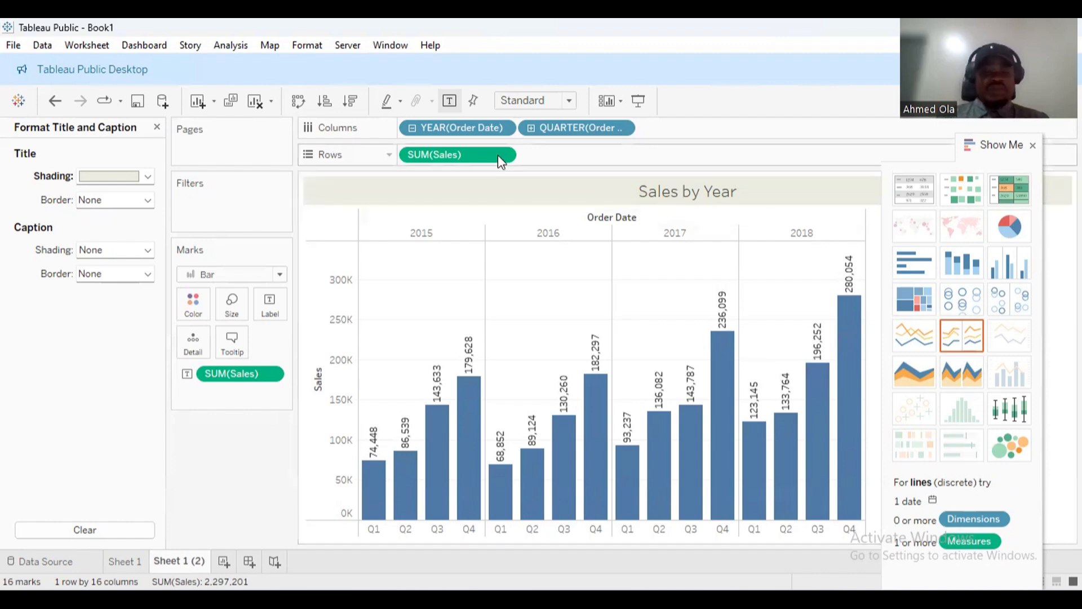
mouse_move(361, 211)
mouse_down()
mouse_move(363, 424)
mouse_move(374, 405)
mouse_up()
drag(485, 228, 469, 421)
drag(469, 421, 486, 402)
drag(620, 212, 603, 336)
drag(603, 336, 619, 317)
drag(741, 197, 737, 308)
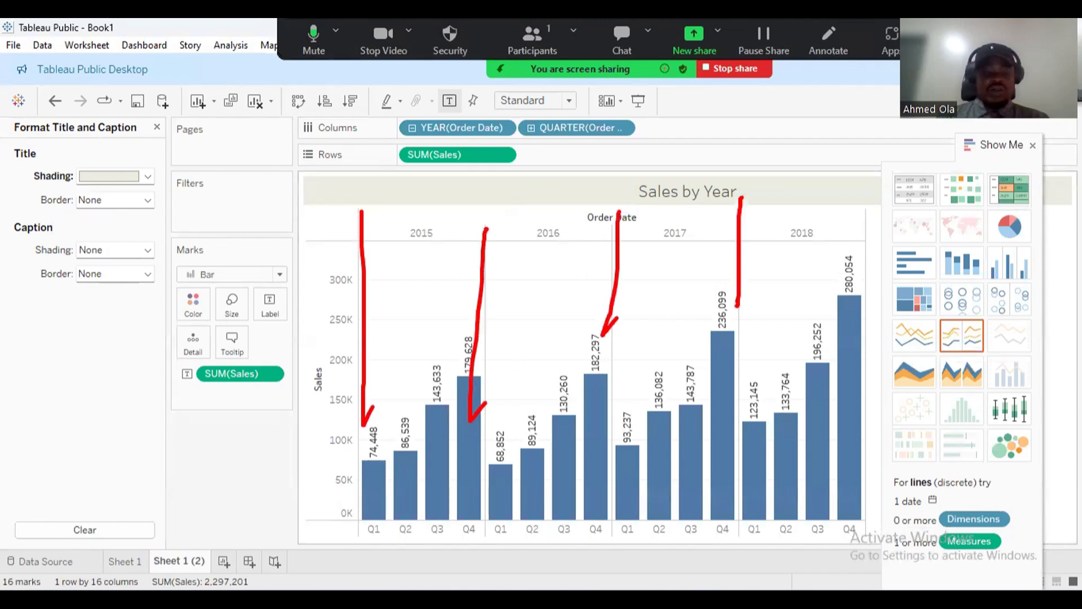
key(Escape)
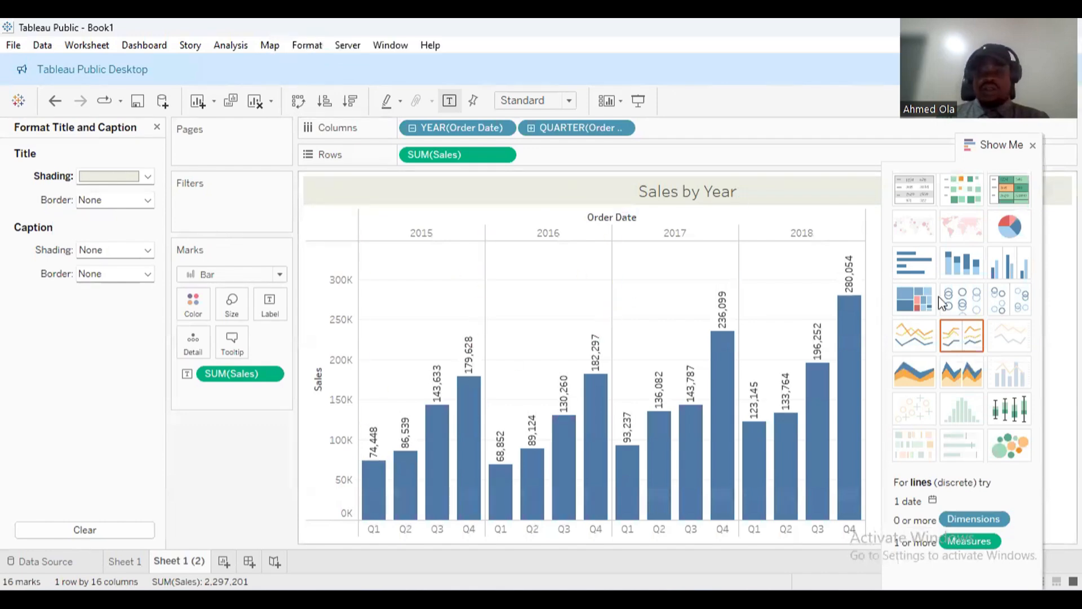
- Convert the quarterly sales bars to a continuous line chart with Show Me and move the palette clear of the chart
click(916, 340)
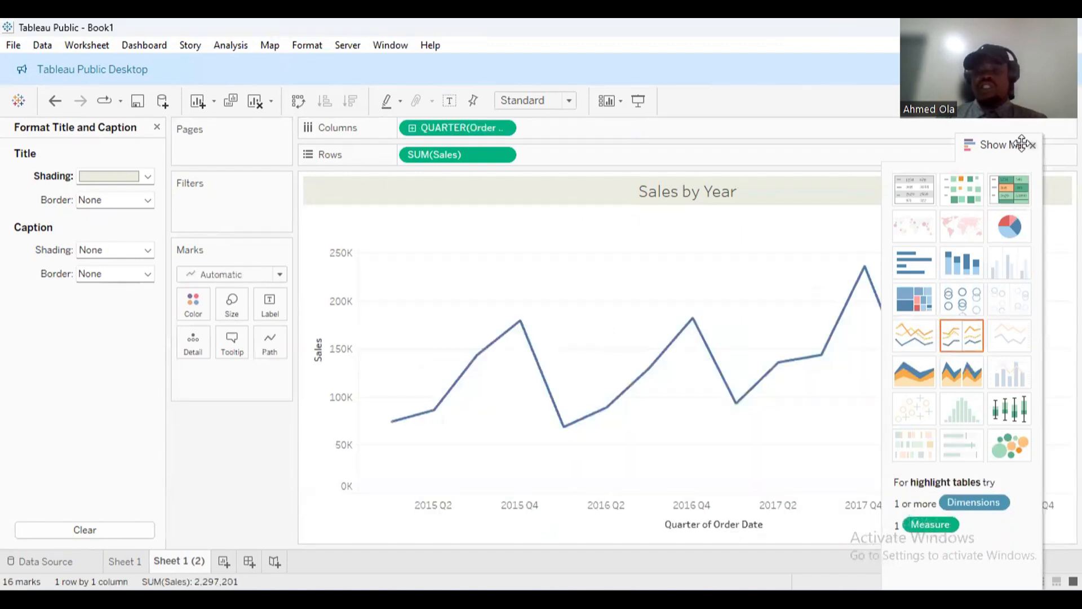
drag(1020, 145, 1015, 521)
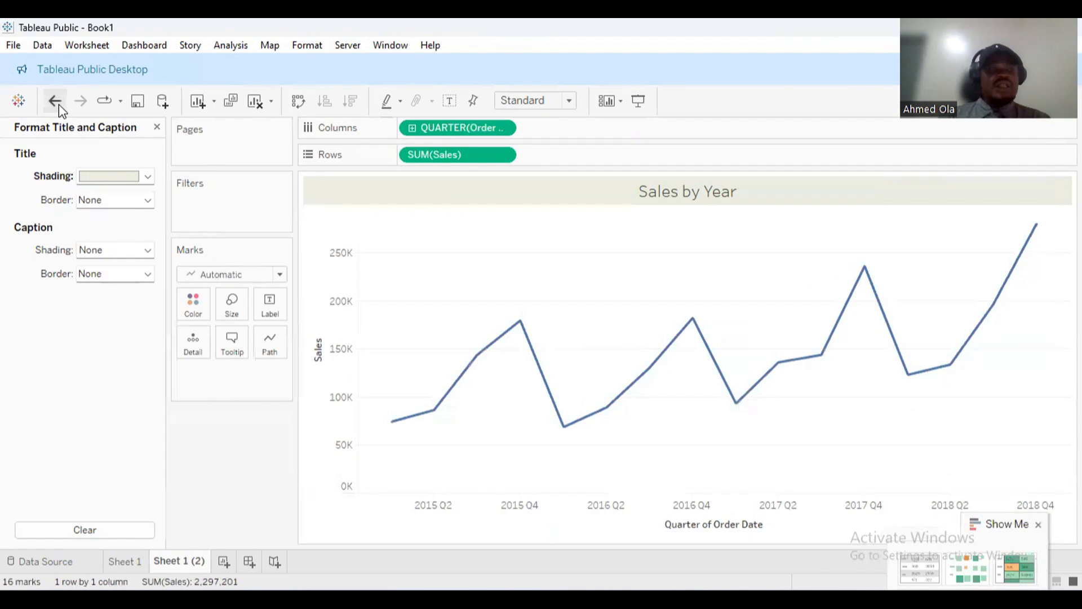
- Close the title formatting settings and add Sales as labels on the quarterly line
click(157, 127)
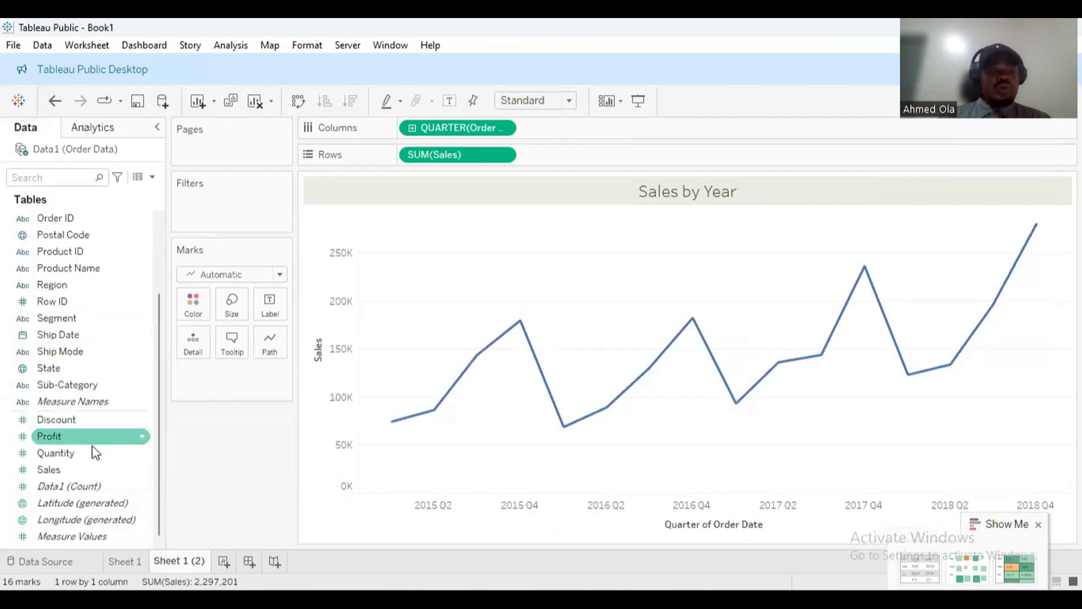
drag(67, 469, 270, 307)
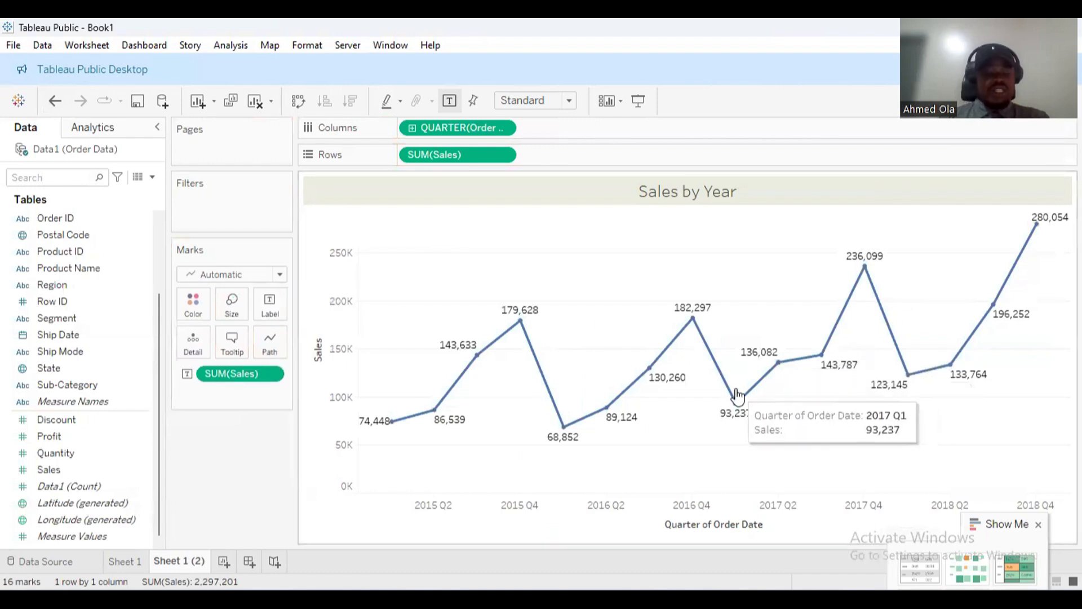
mouse_move(382, 423)
mouse_down()
mouse_move(456, 396)
mouse_move(513, 318)
mouse_move(554, 420)
mouse_move(581, 430)
mouse_move(699, 315)
mouse_move(709, 365)
mouse_move(736, 403)
mouse_move(755, 396)
mouse_move(857, 272)
mouse_move(882, 343)
mouse_move(918, 374)
mouse_move(967, 340)
mouse_move(1050, 204)
mouse_up()
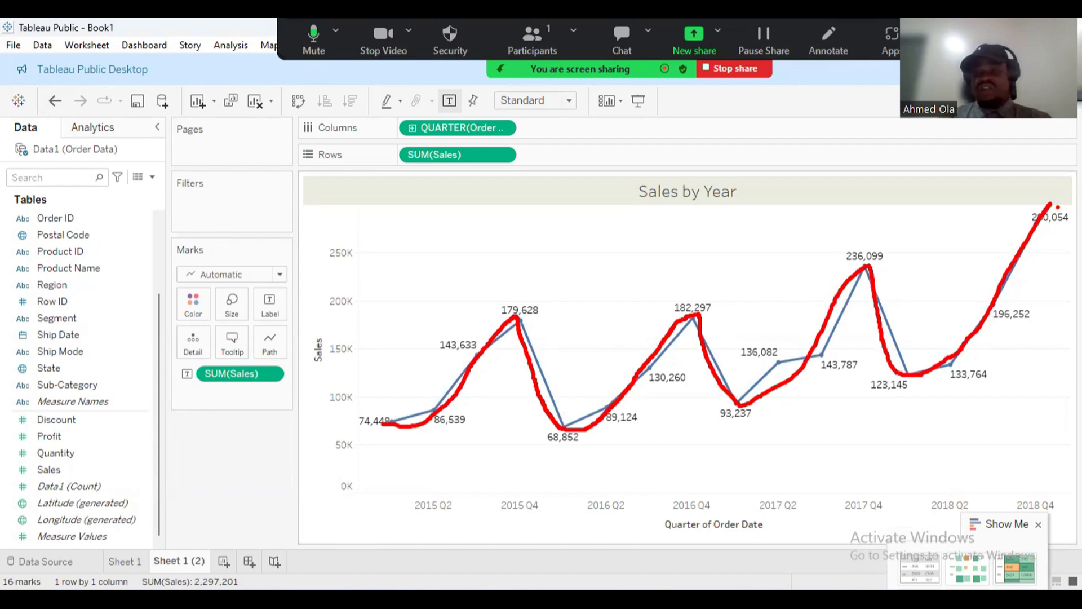
key(Escape)
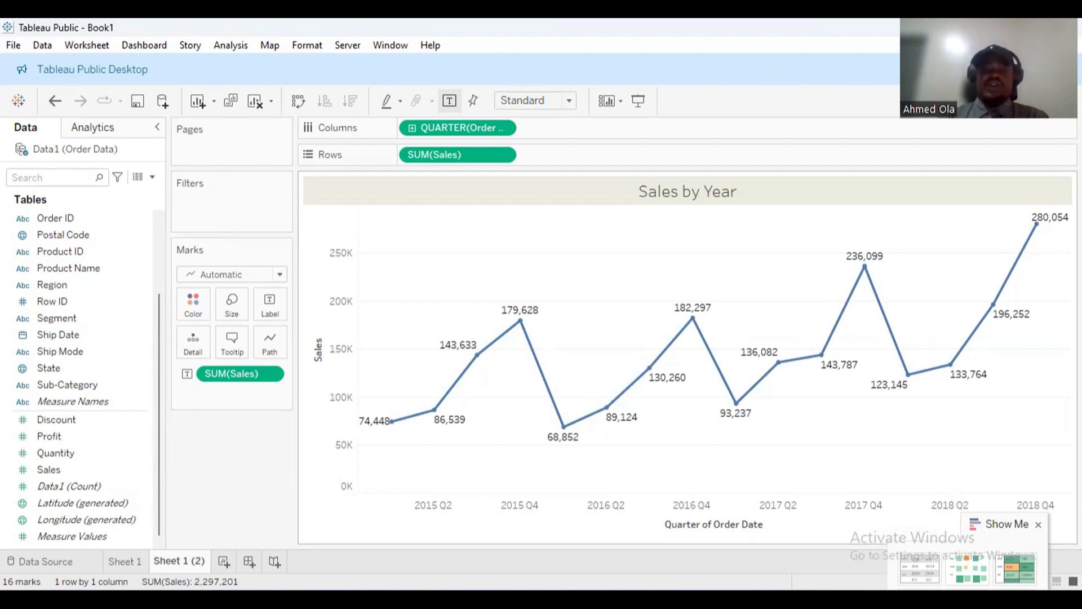
- Try the Bar mark type on the quarterly sales chart, inspect the bars, and set the marks to Line
click(279, 275)
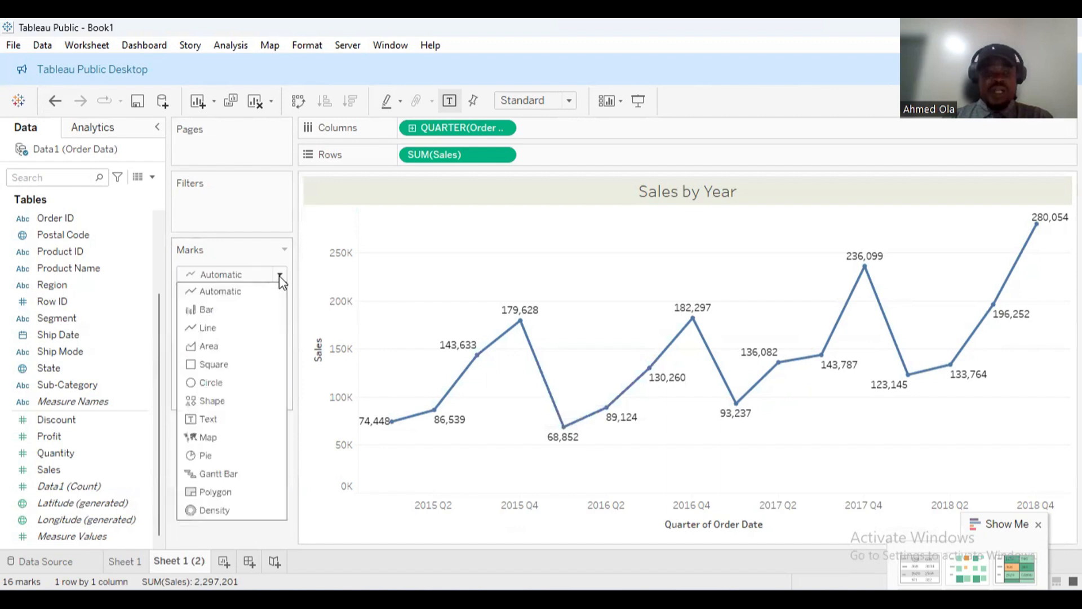
click(246, 308)
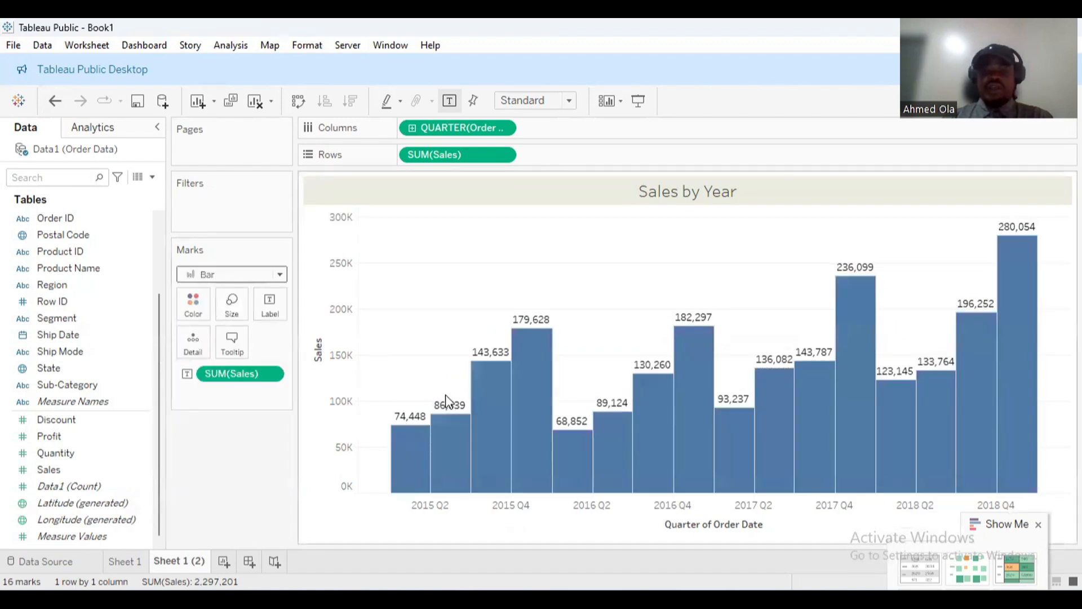
mouse_move(428, 442)
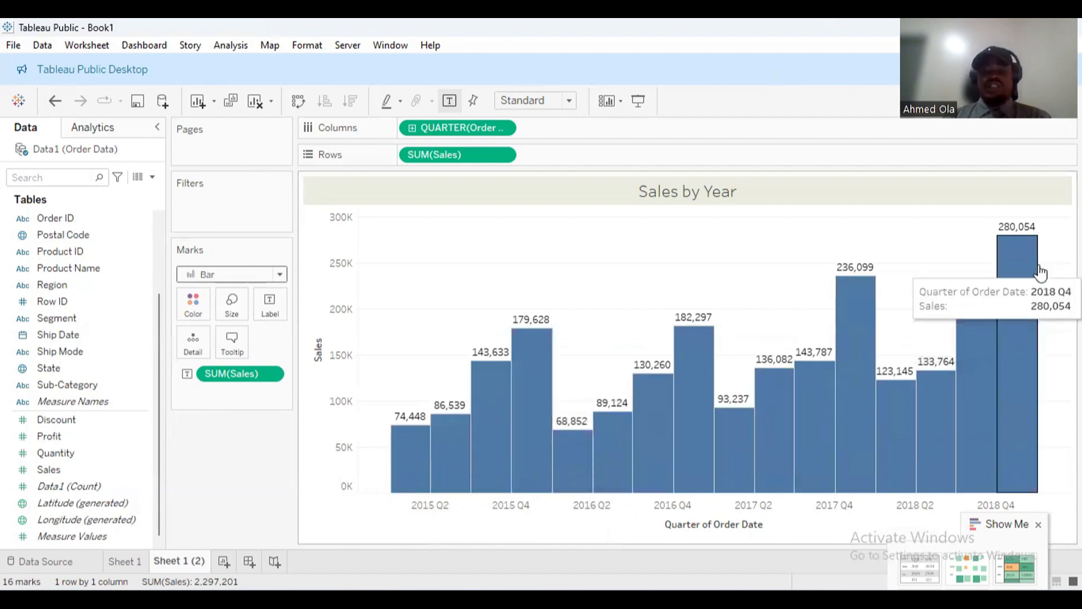
click(279, 273)
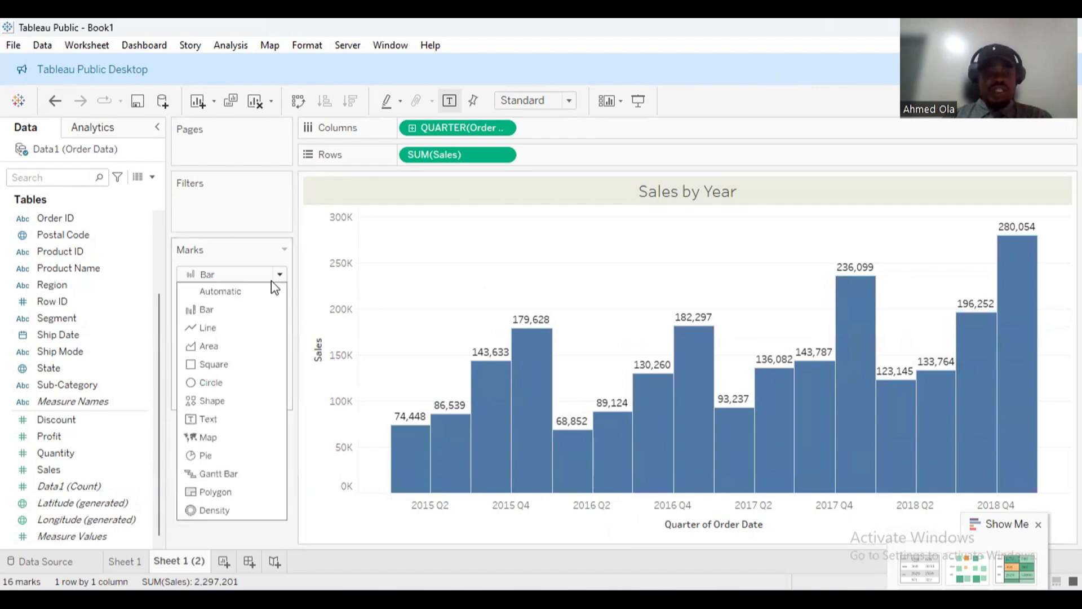
click(241, 331)
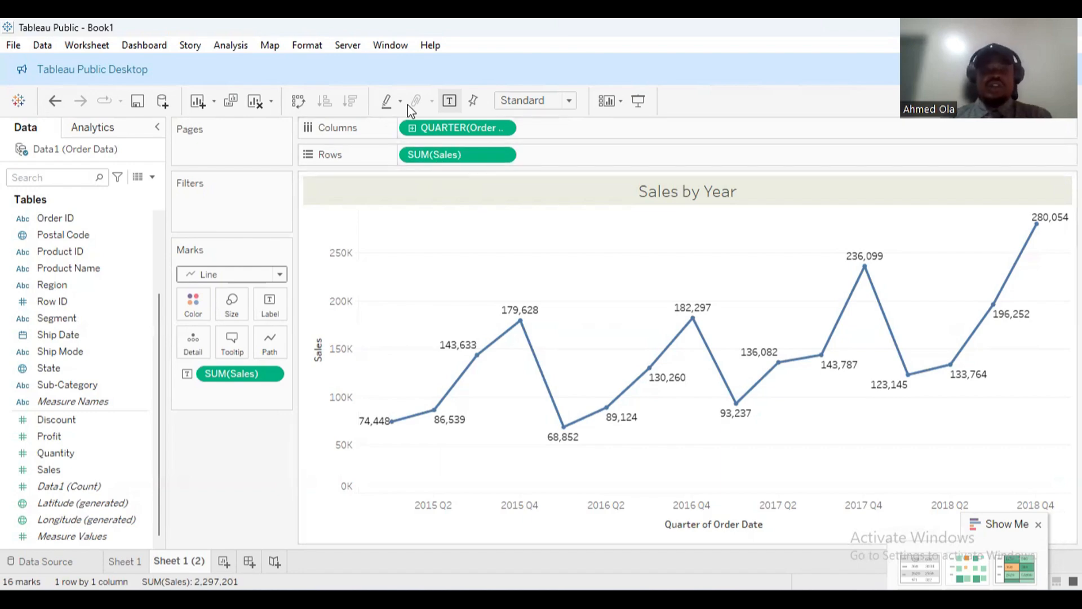
- Drill the line chart's Order Date down from quarters to months and examine the sales of individual months
click(412, 128)
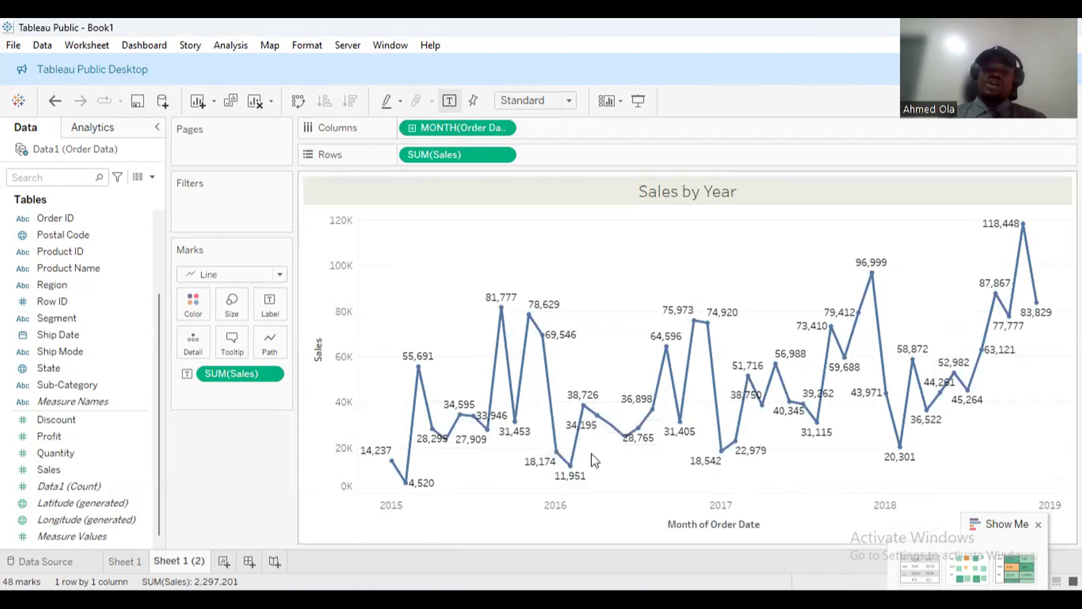
mouse_move(407, 486)
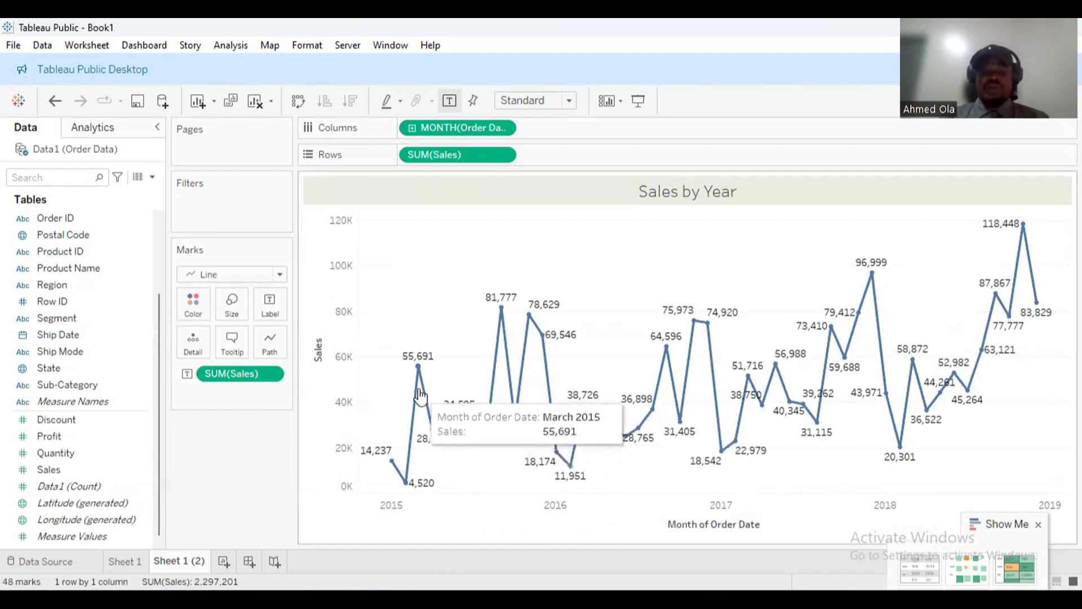
mouse_move(1017, 230)
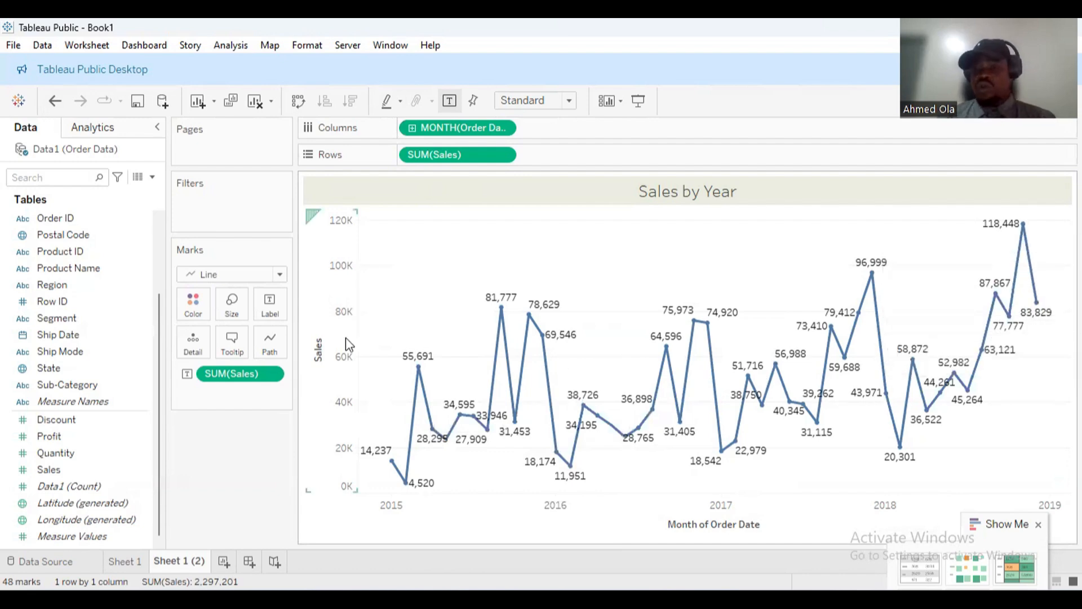
mouse_move(504, 385)
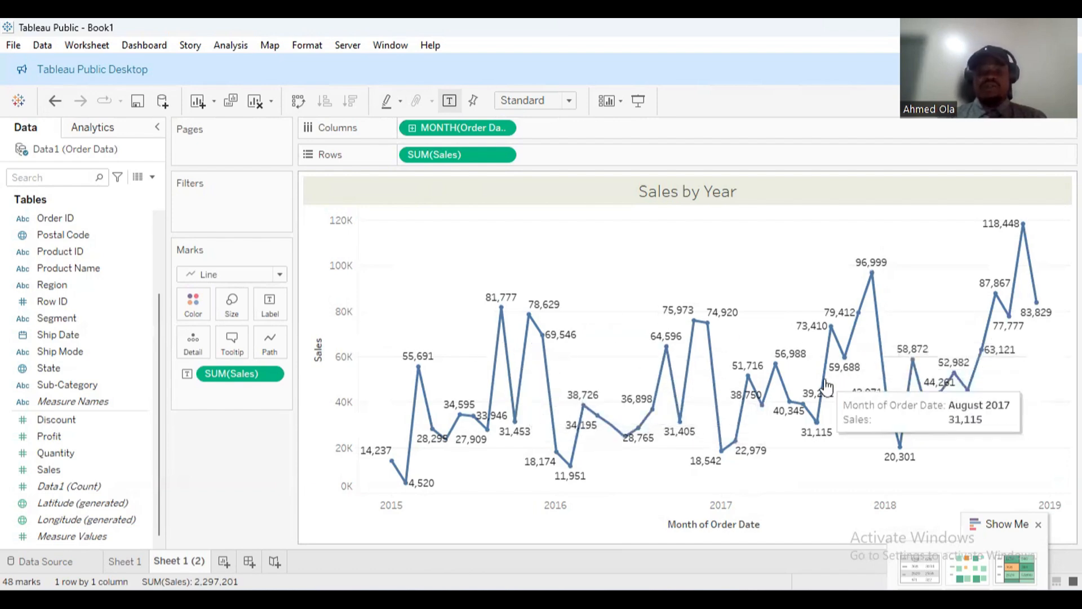
mouse_move(425, 372)
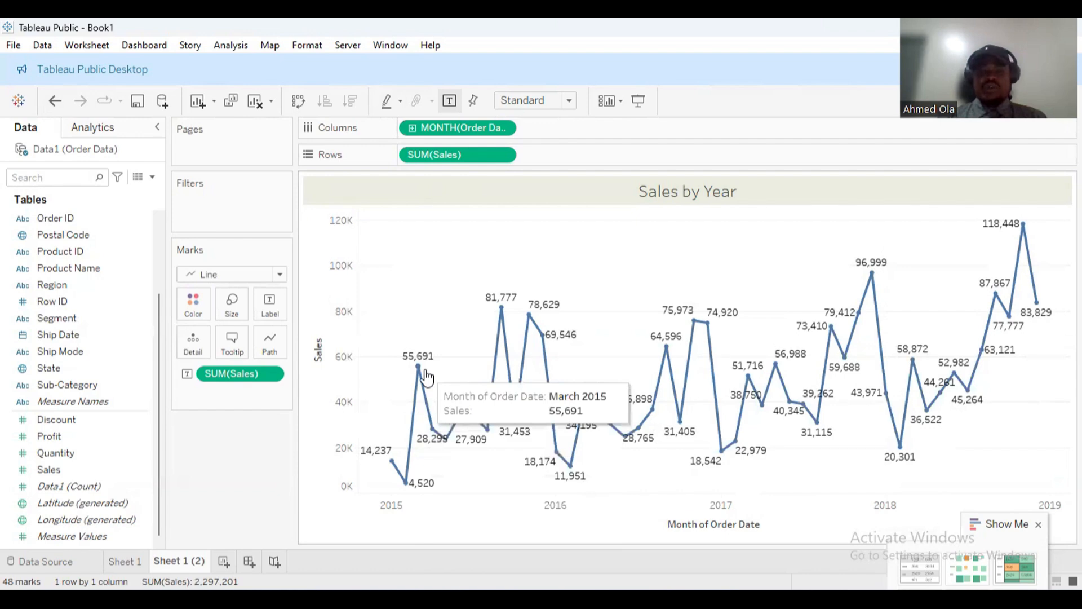
- Try the Bar mark type on the monthly sales chart and examine individual monthly bars
click(279, 273)
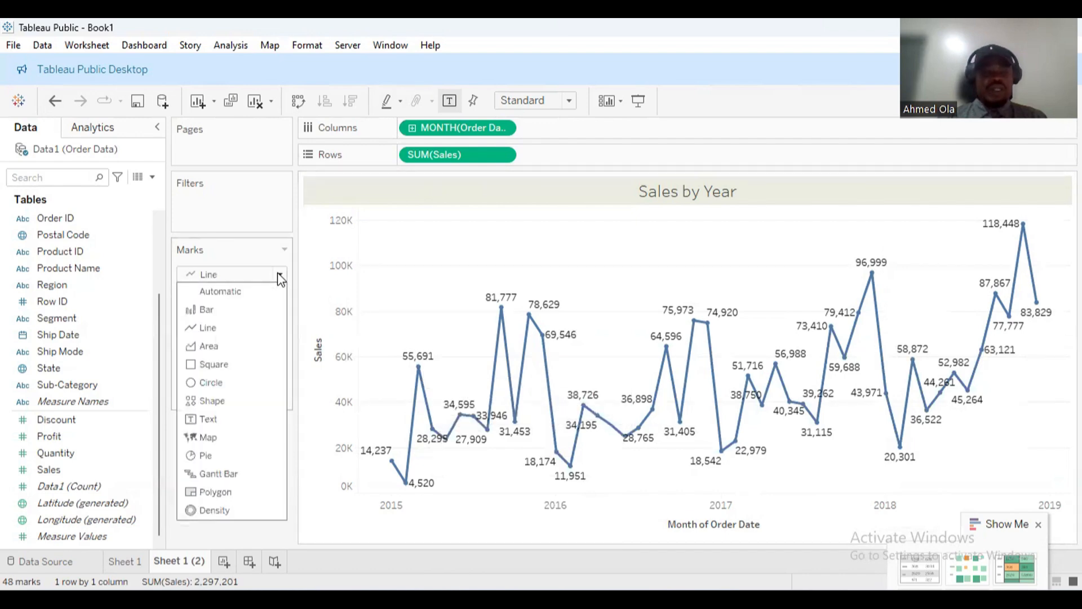
click(260, 311)
mouse_move(407, 436)
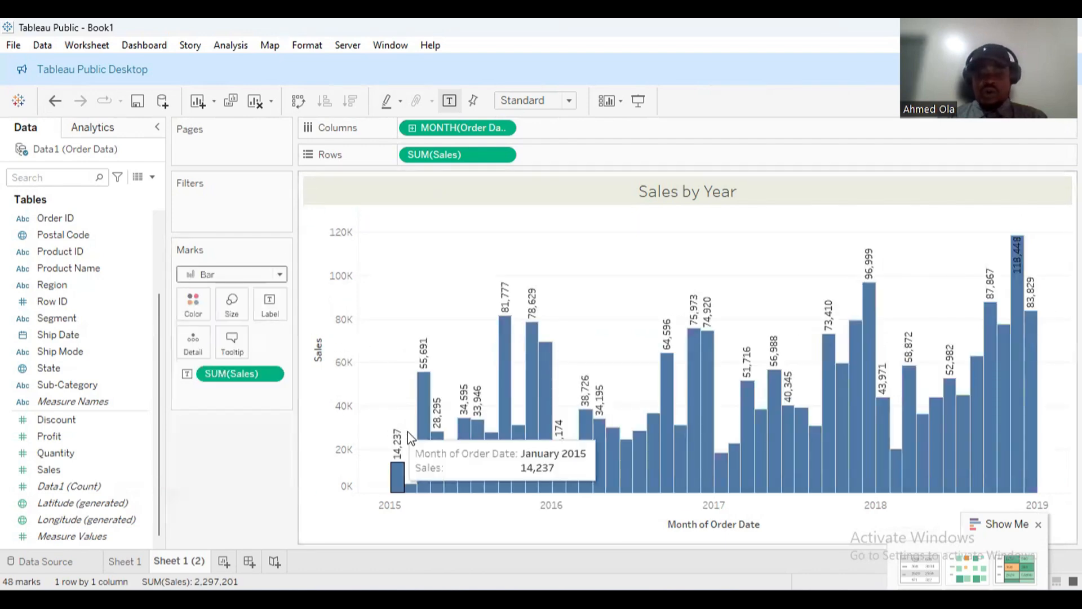
mouse_move(536, 385)
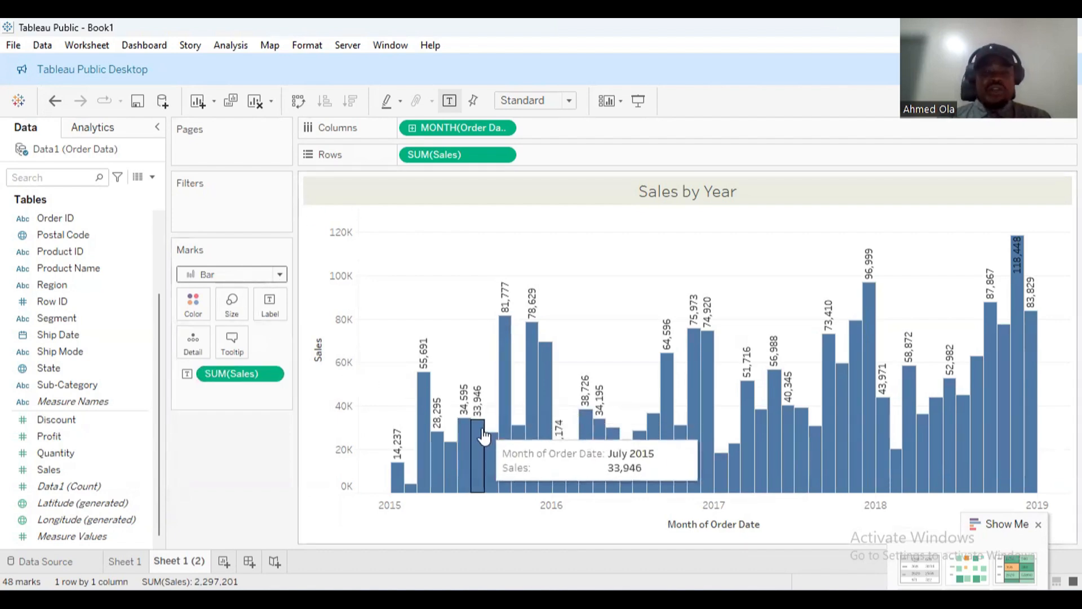
- Try orange and brown as the colour of the monthly bars, then restore the original blue
click(199, 308)
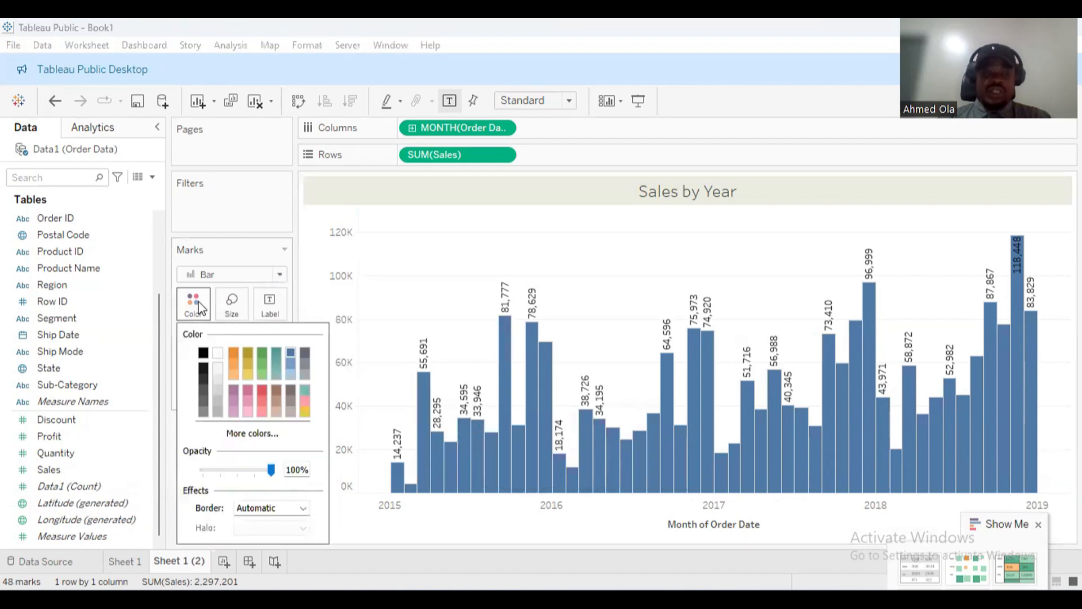
click(234, 364)
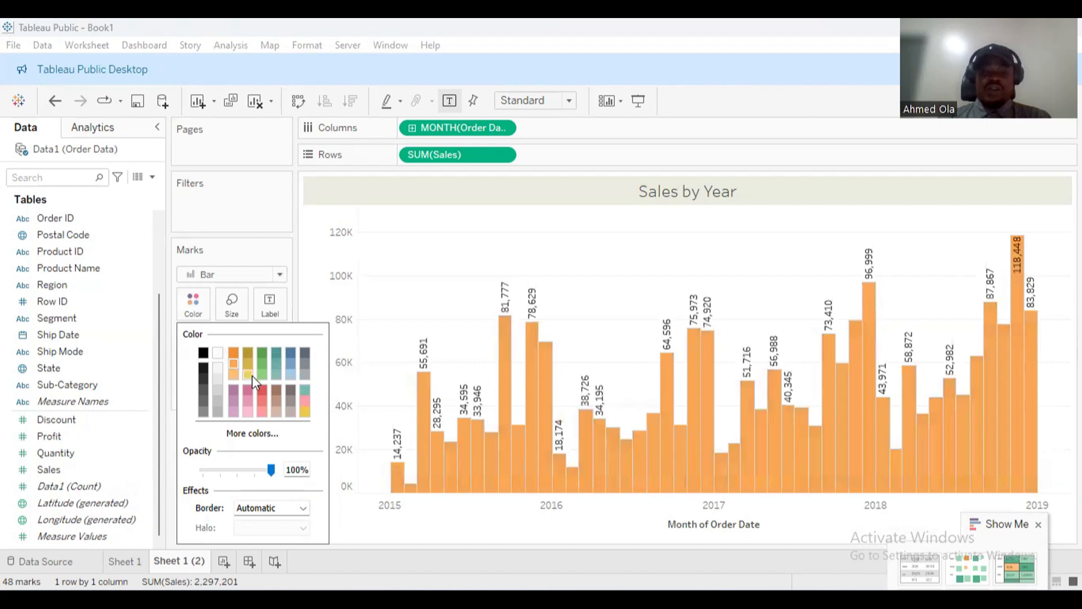
click(282, 391)
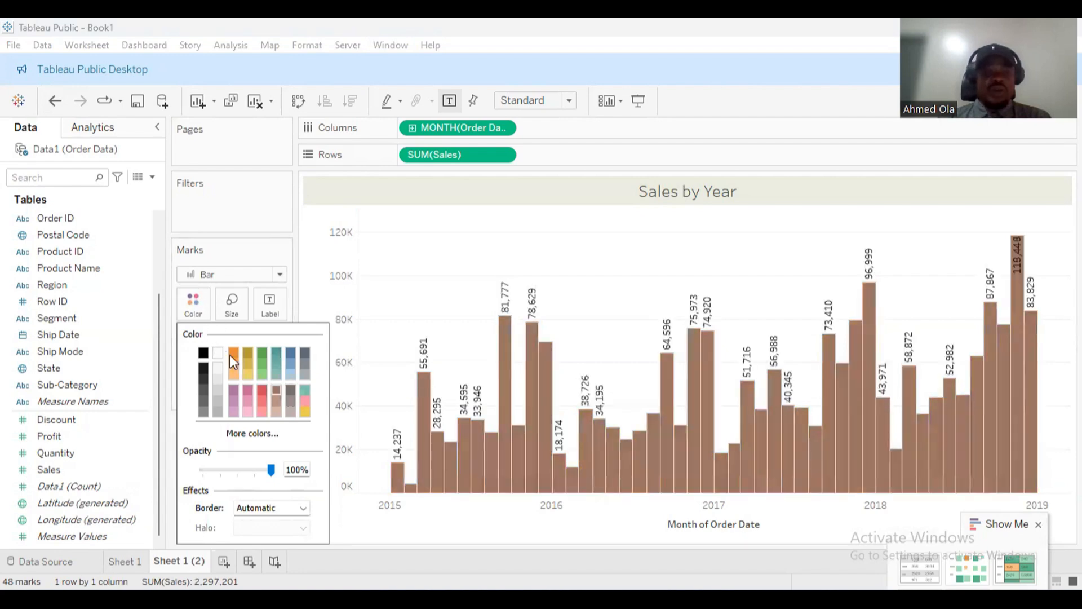
click(286, 357)
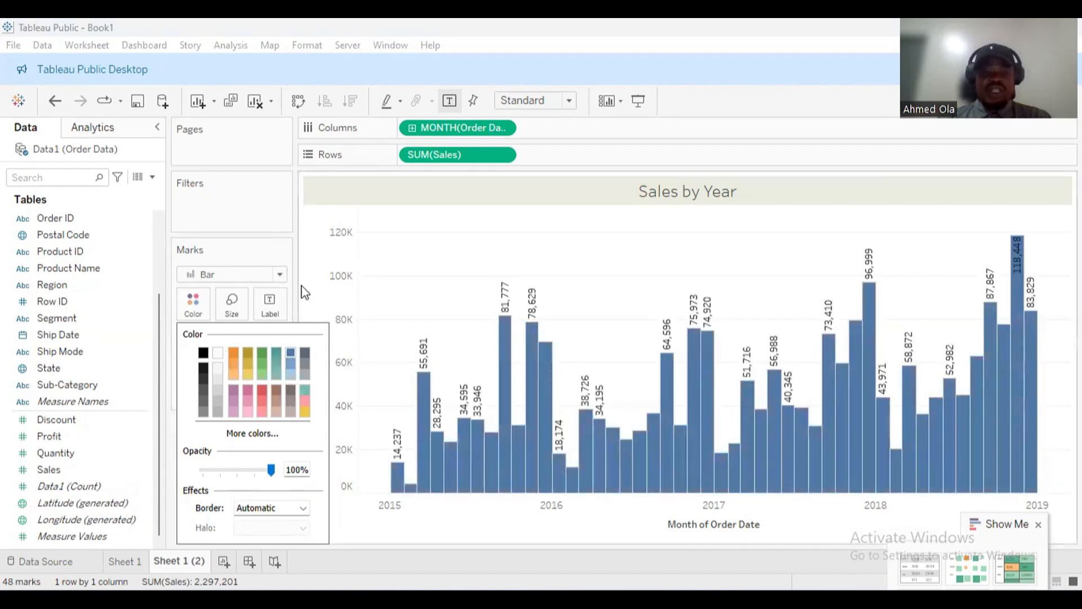
- Set the monthly sales chart's mark type back to Line and show the available Analytics options
click(278, 278)
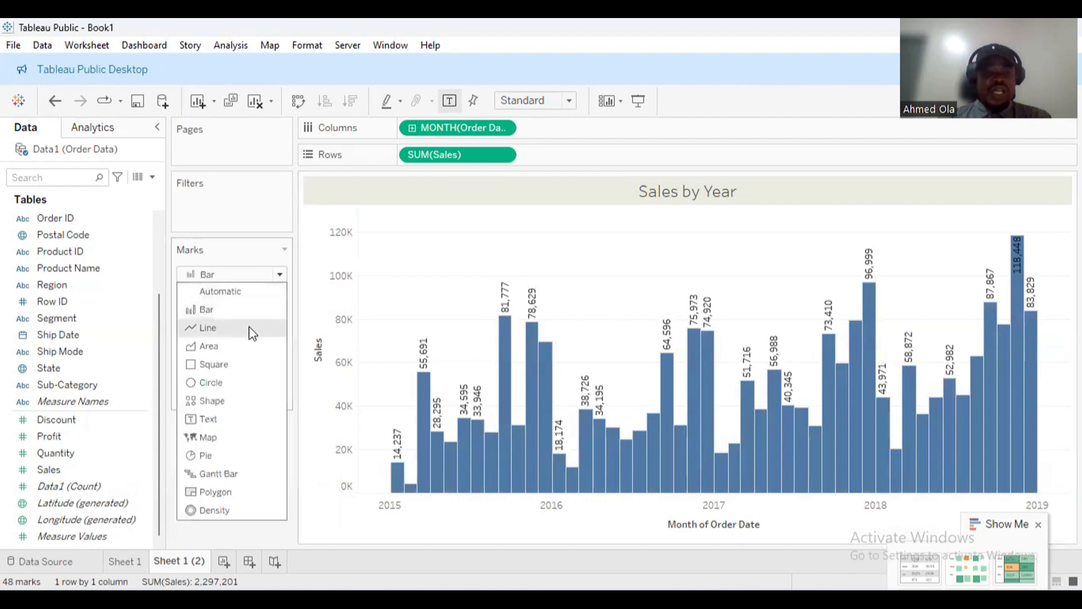
key(Escape)
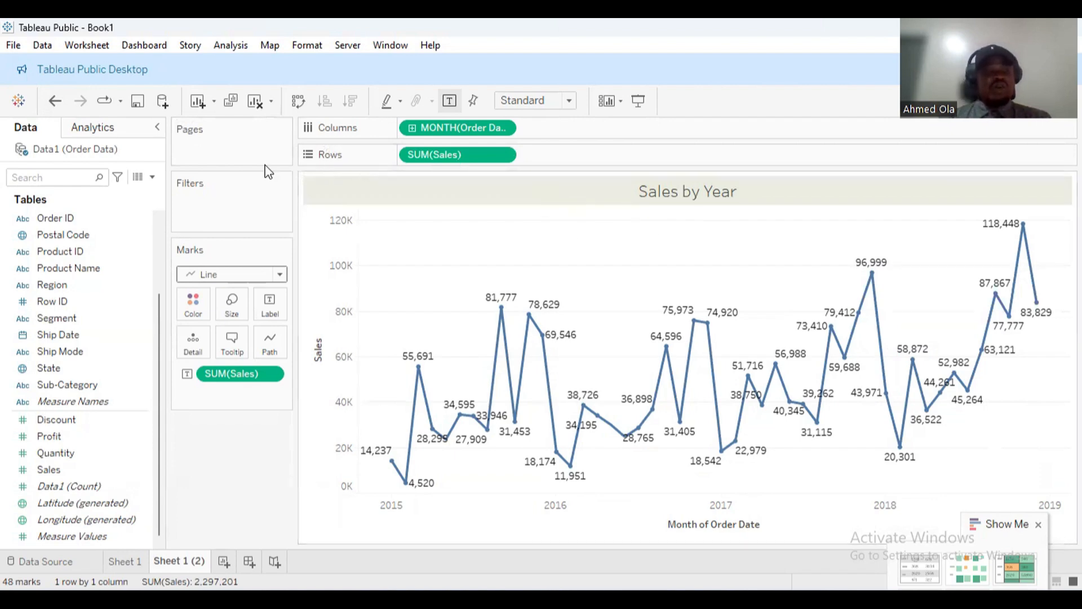
drag(58, 112, 184, 144)
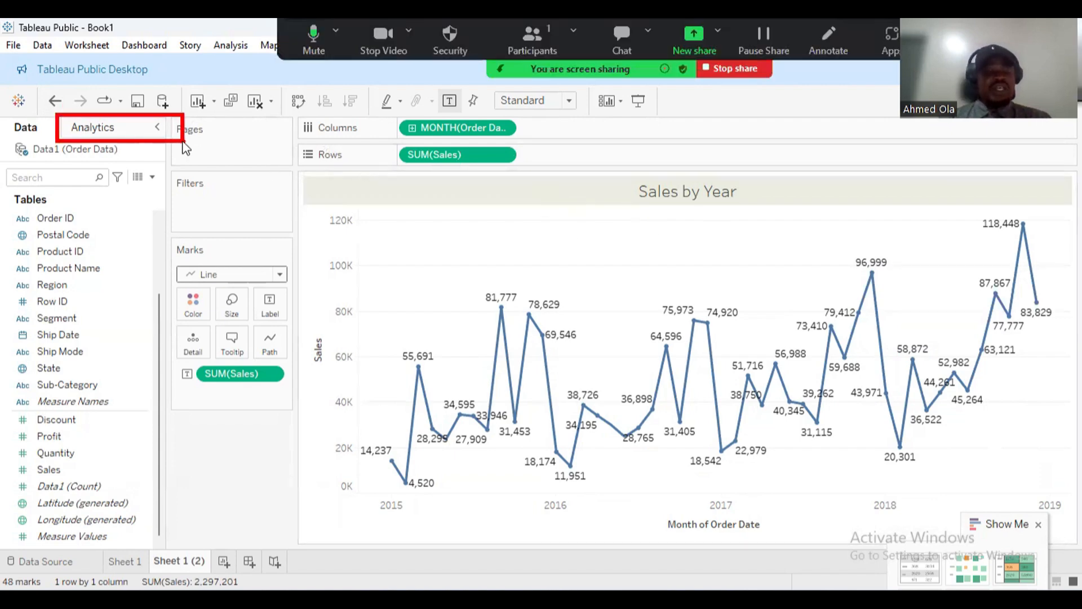
click(113, 133)
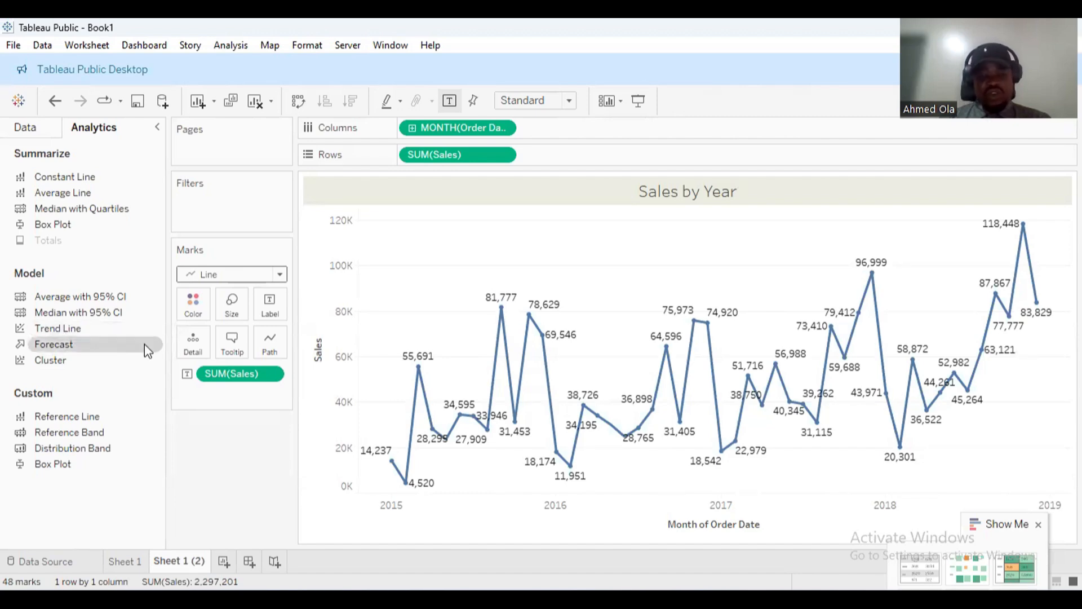
key(ctrl+2)
mouse_move(375, 469)
mouse_down()
mouse_move(554, 437)
mouse_move(1081, 264)
mouse_up()
drag(392, 285, 1081, 488)
drag(367, 402, 1080, 396)
key(Escape)
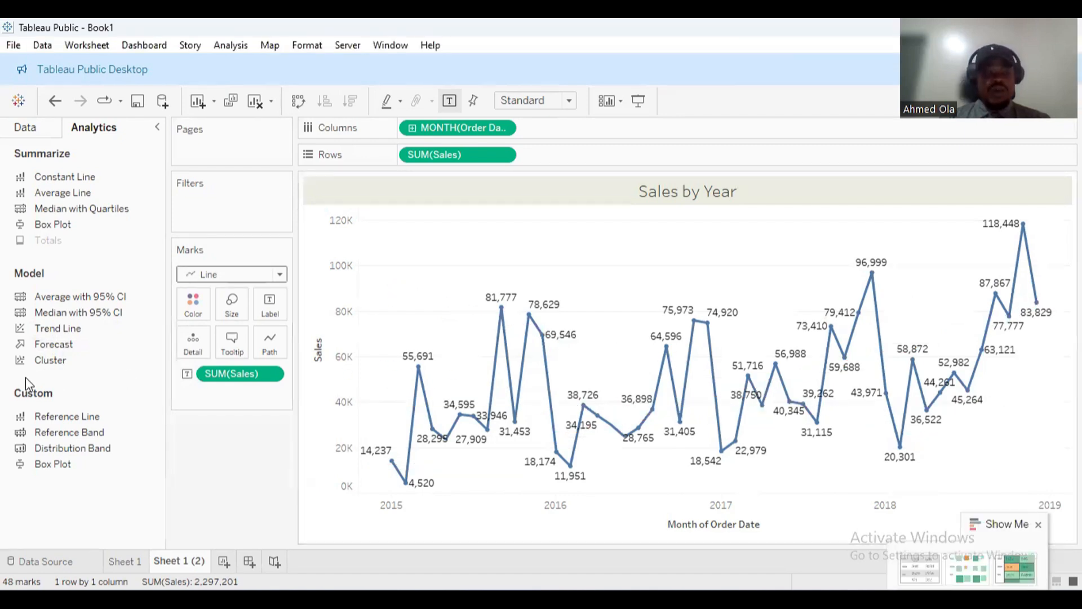
- Add a trend line to the monthly sales line chart
double_click(63, 332)
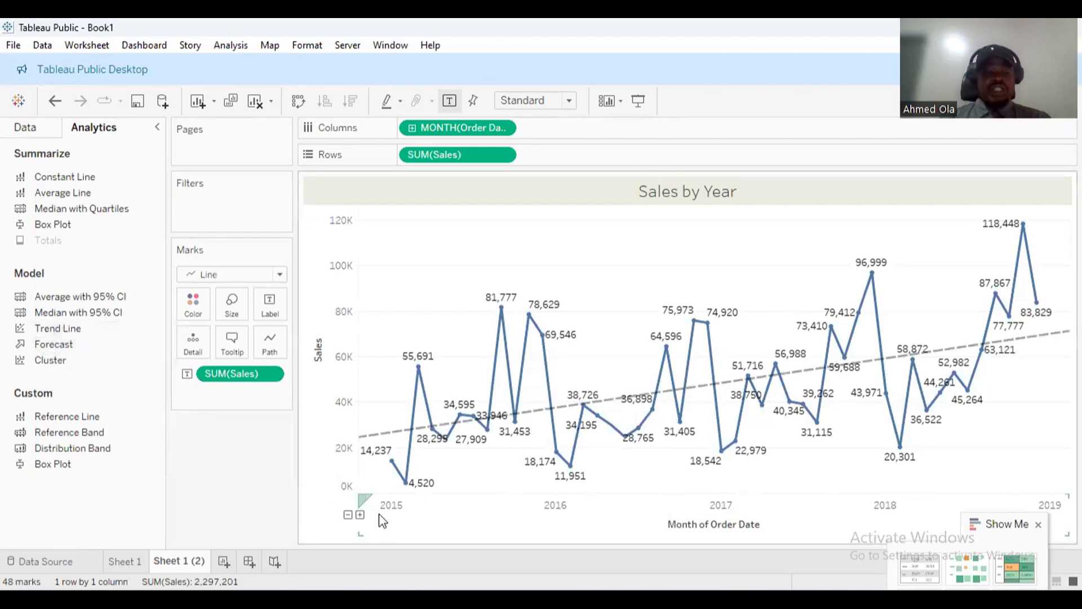
mouse_move(362, 438)
mouse_down()
mouse_move(473, 428)
mouse_move(727, 377)
mouse_up()
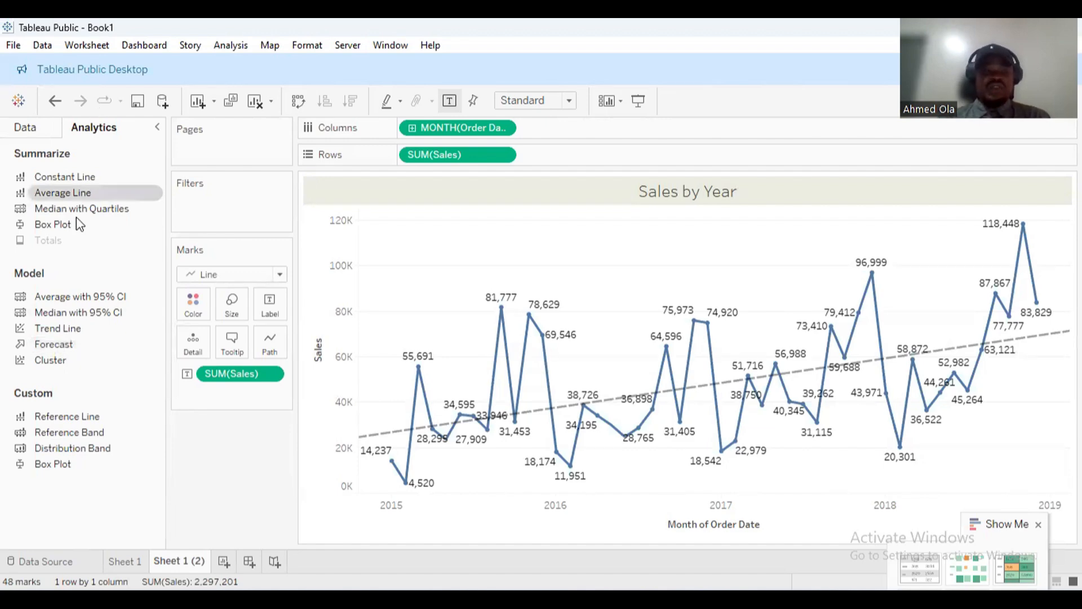
- Add a forecast to the monthly sales line chart and examine its estimated monthly values
double_click(60, 343)
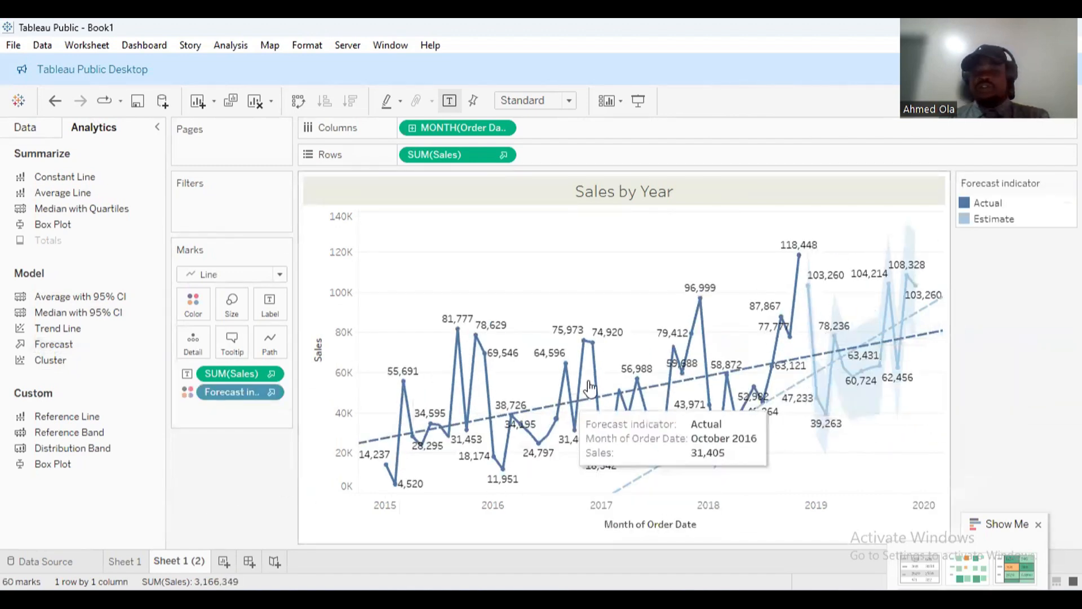
mouse_move(808, 254)
mouse_down()
mouse_move(811, 344)
mouse_move(937, 400)
mouse_move(946, 433)
mouse_up()
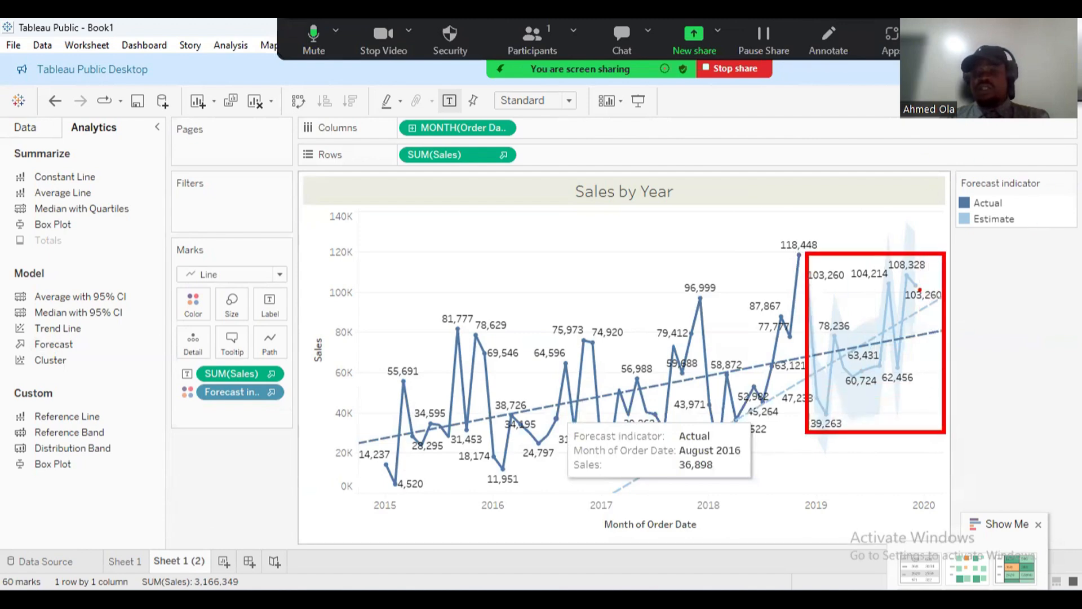
mouse_move(1005, 213)
mouse_down()
mouse_move(953, 201)
mouse_move(998, 239)
mouse_up()
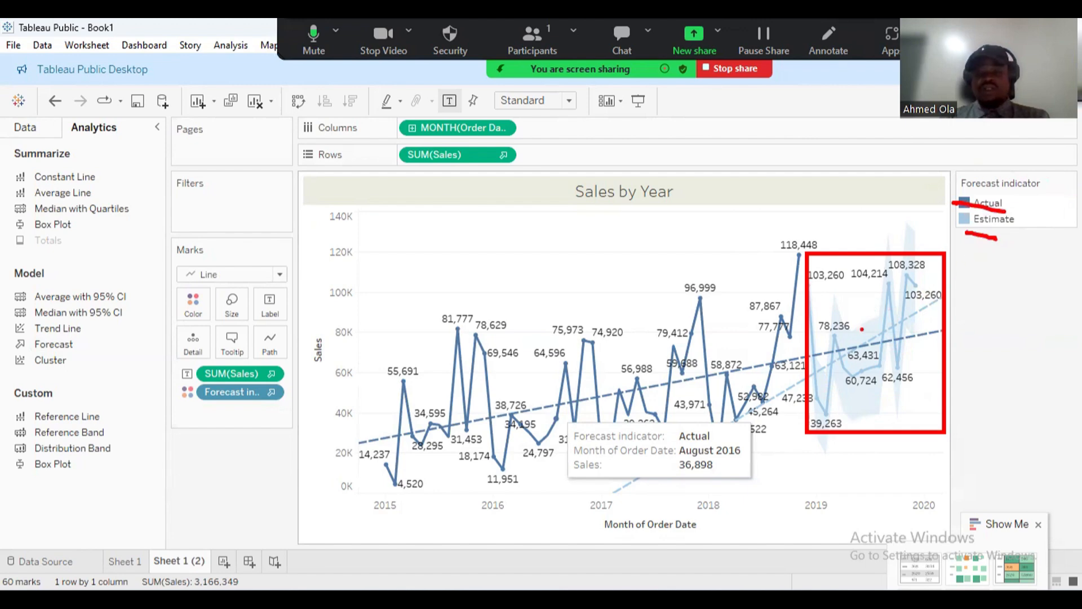
key(Escape)
mouse_move(916, 289)
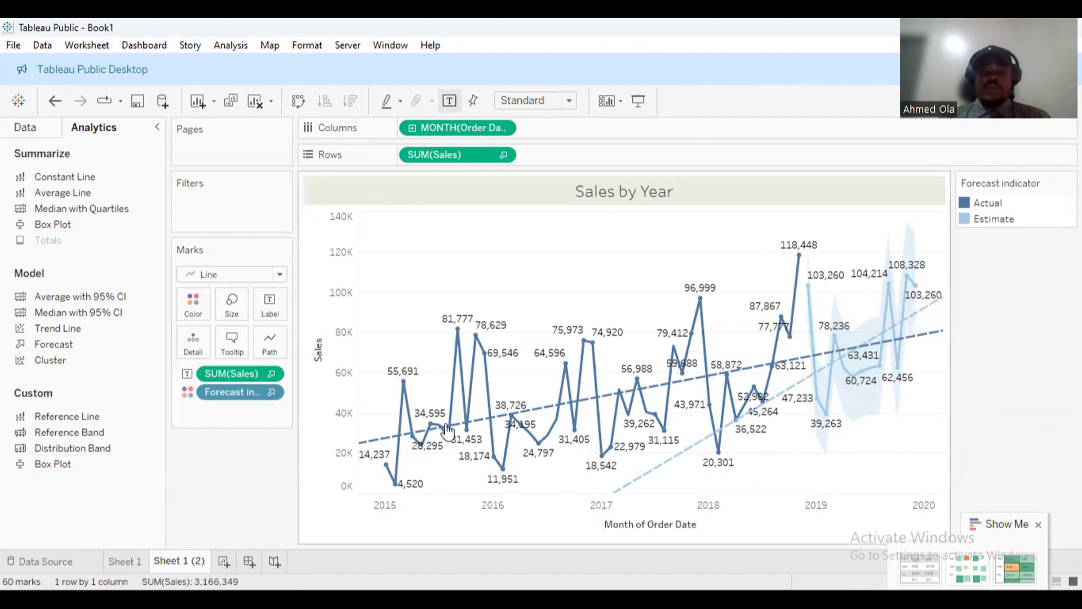
mouse_move(866, 327)
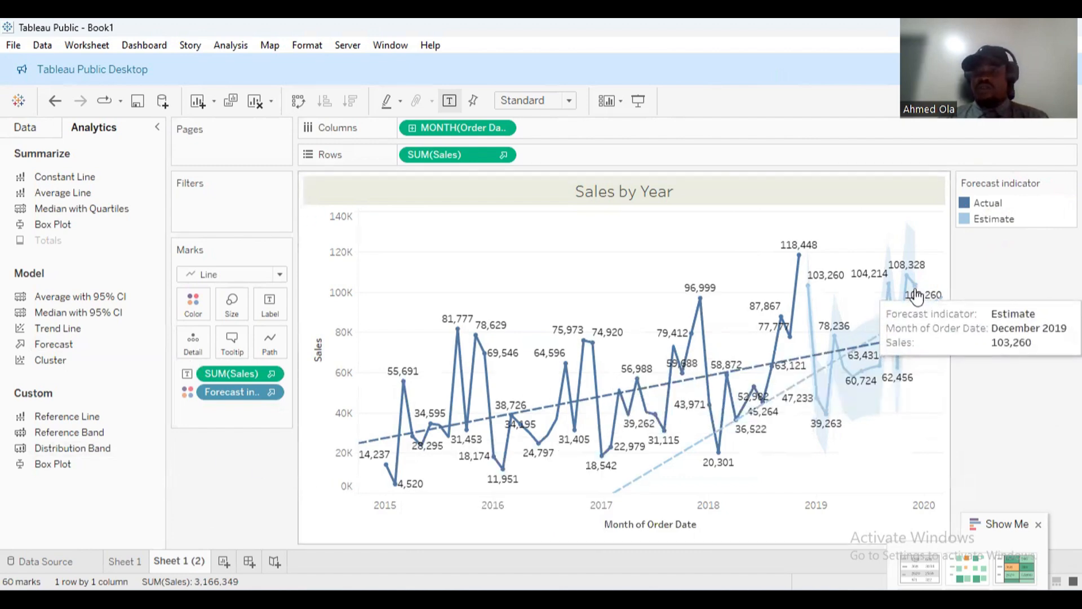
mouse_move(880, 307)
mouse_move(804, 322)
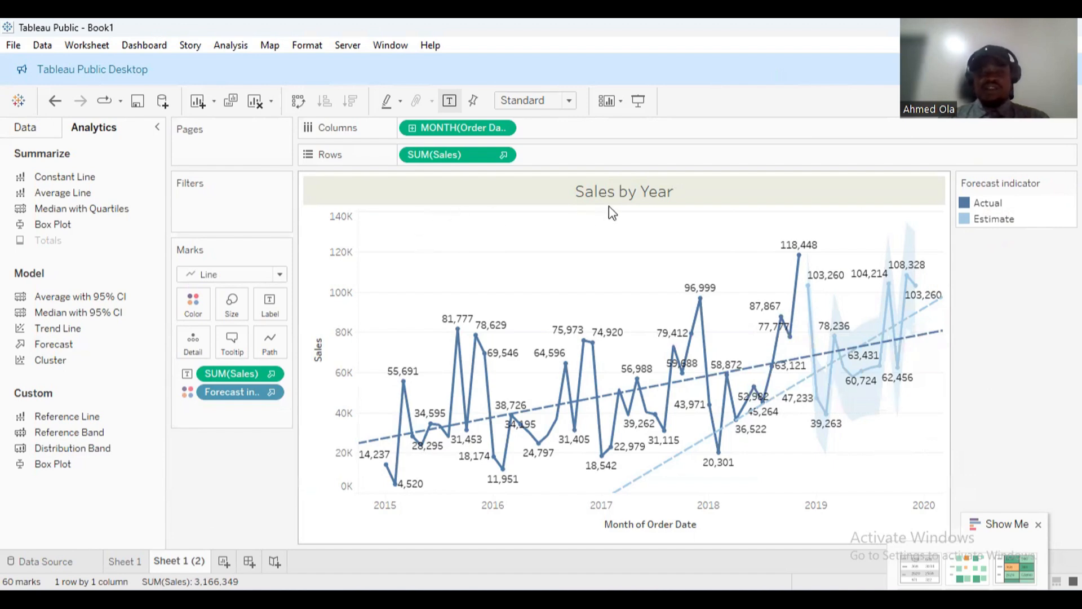
- Change the line chart's title to "Sales trend and forecast by month"
double_click(618, 193)
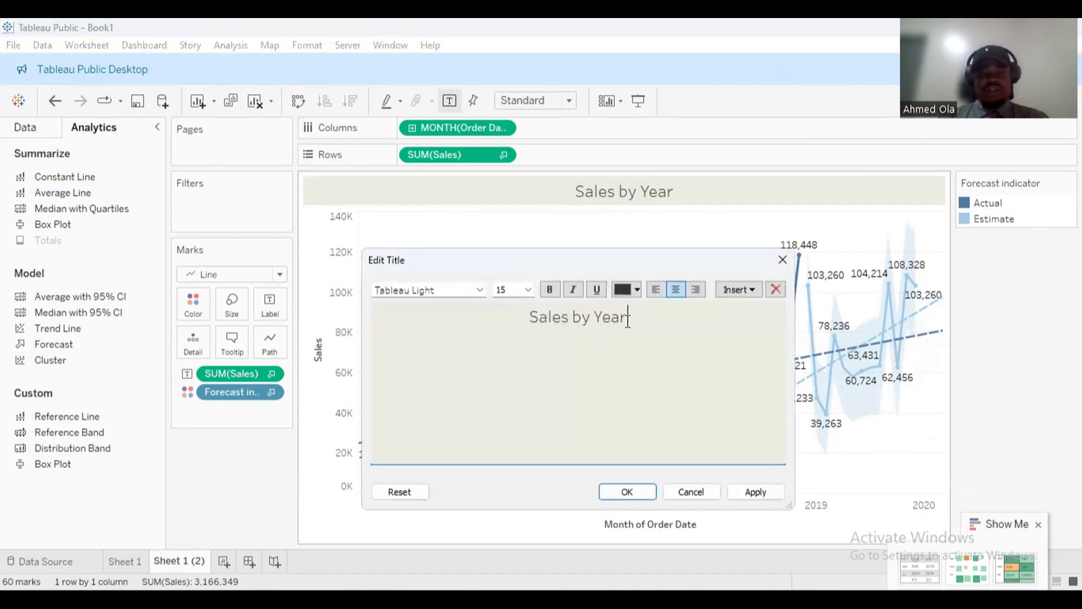
drag(628, 316, 504, 318)
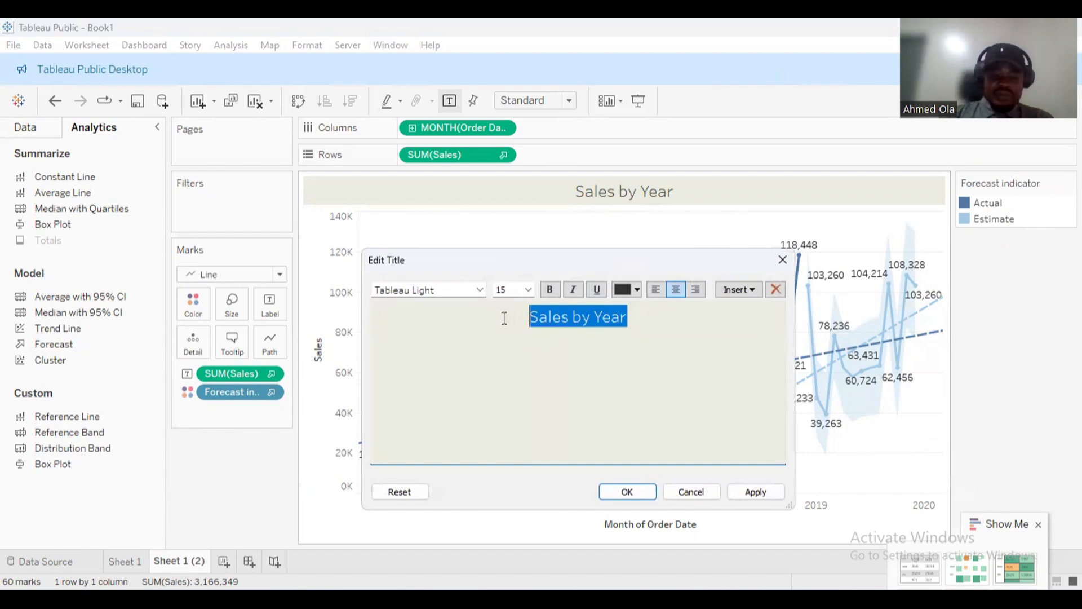
text(Sales)
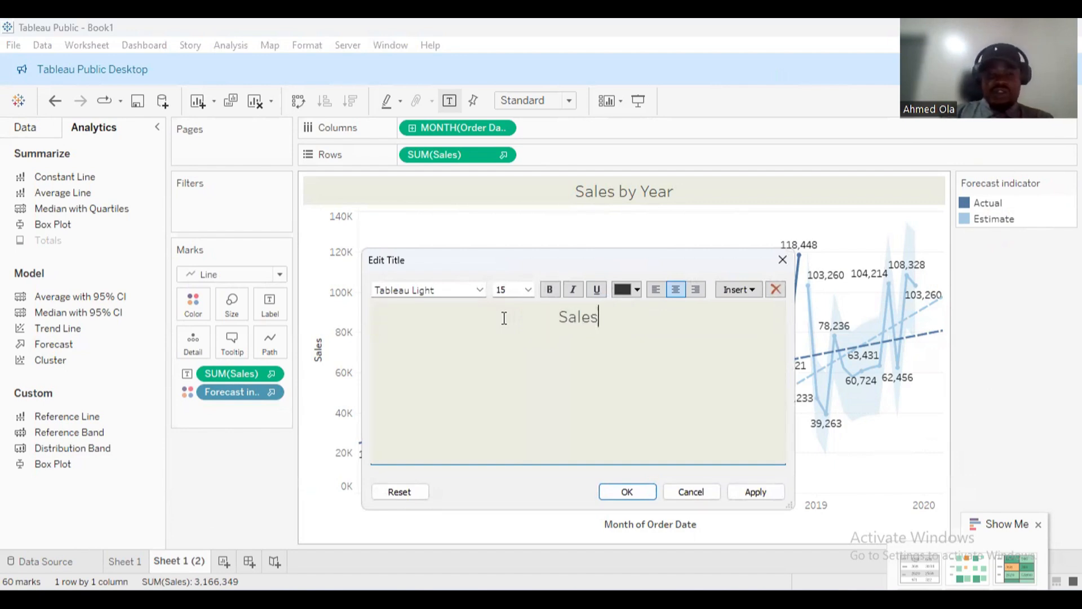
text( trend)
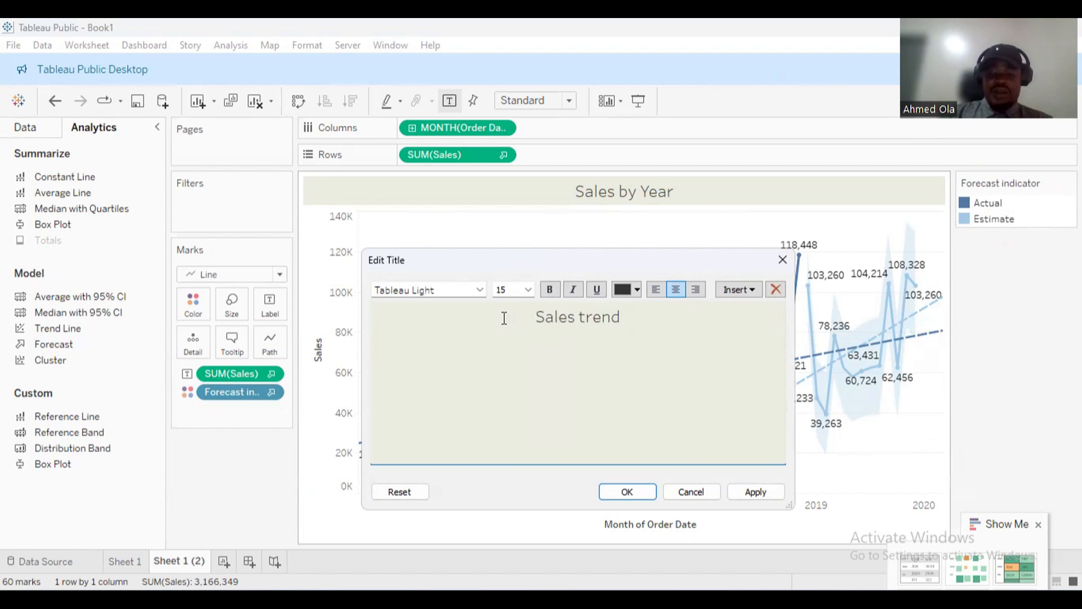
text( and fo)
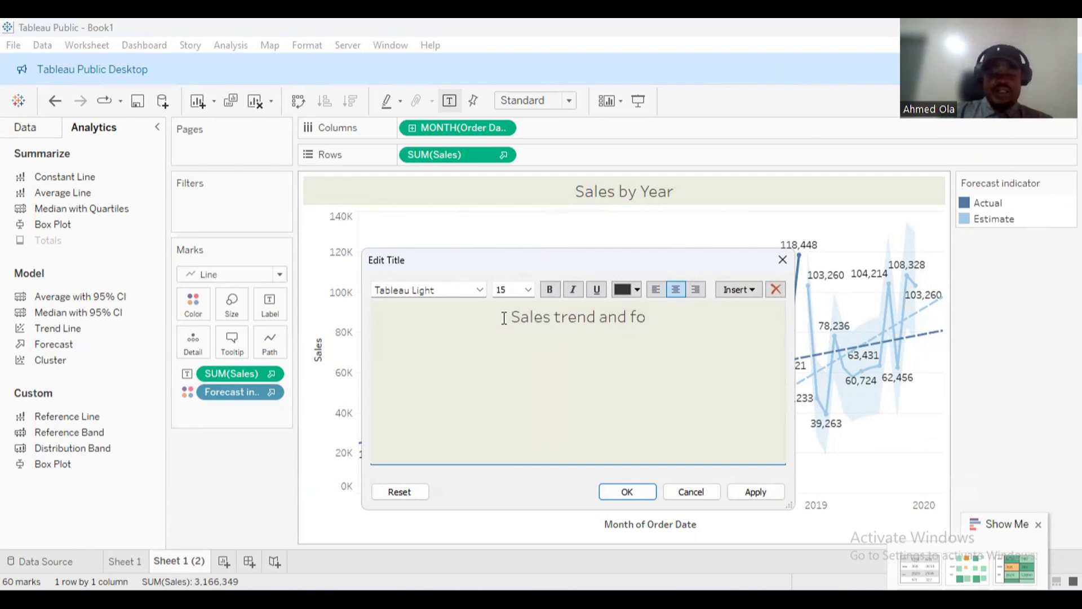
text(recast b)
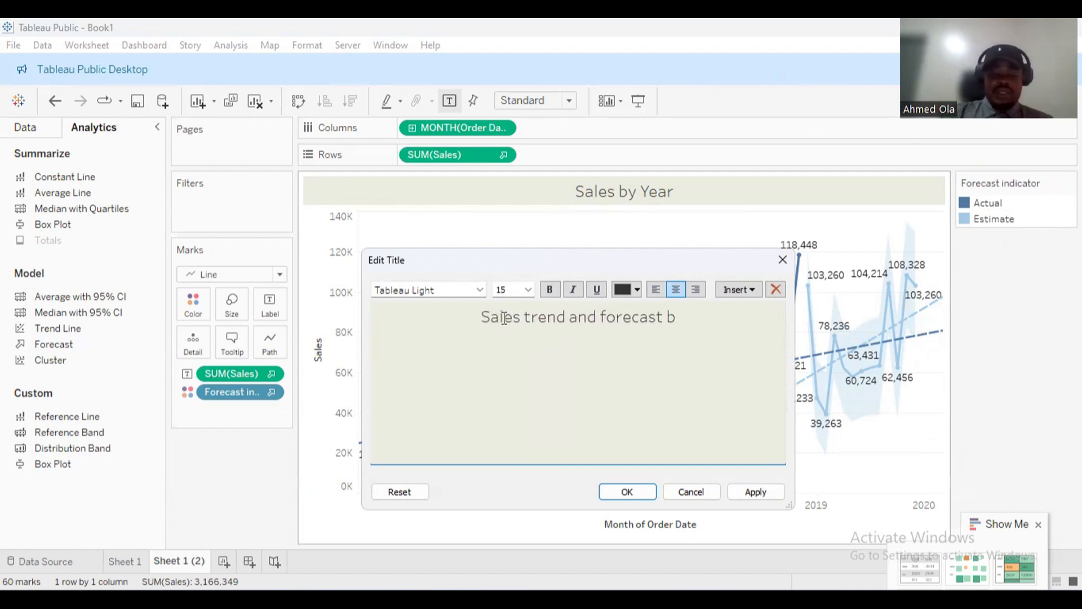
text(y month)
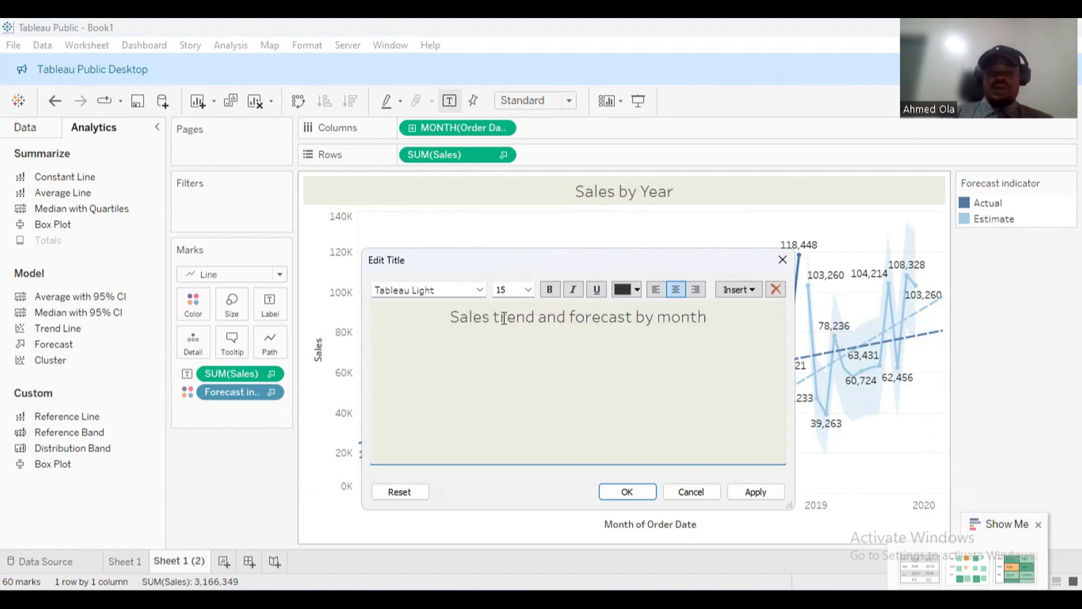
click(619, 492)
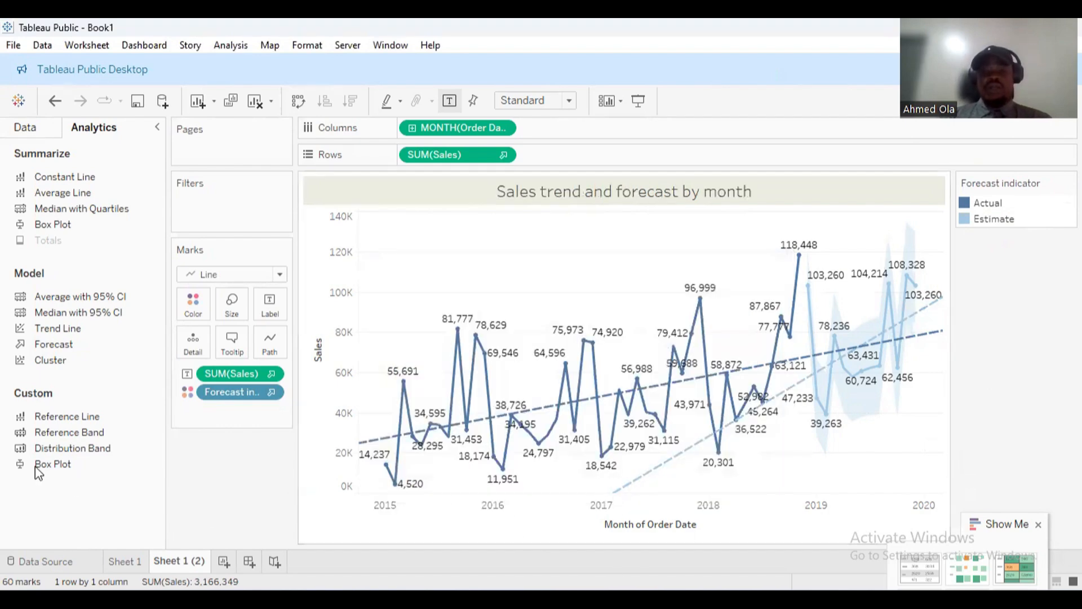
- Create a new worksheet, search the data fields for "sub", and place Sub-Category on Columns
click(224, 561)
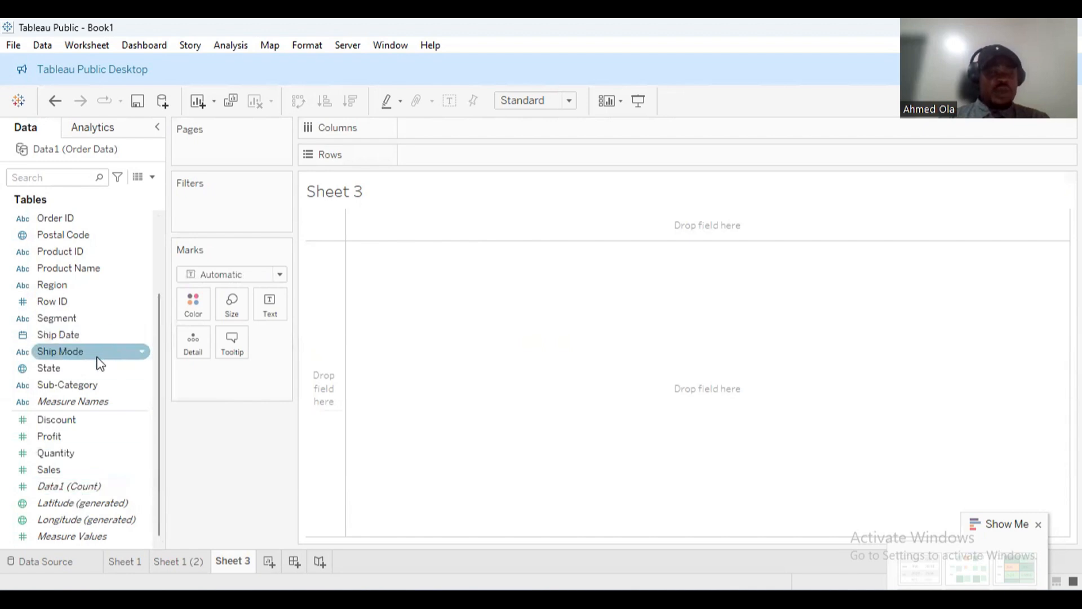
scroll(66, 276, up, 3)
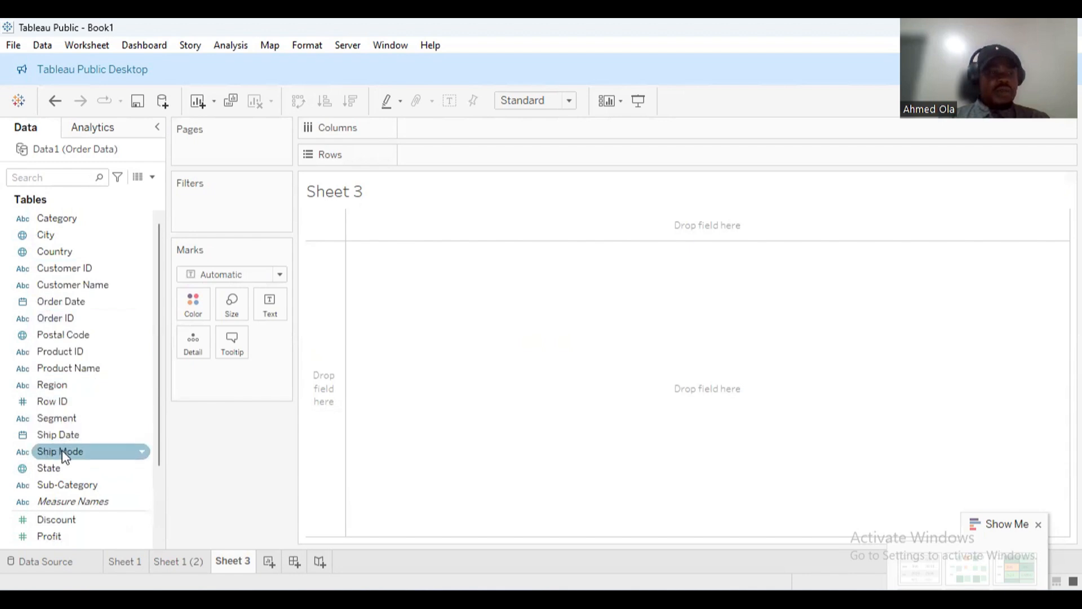
click(48, 177)
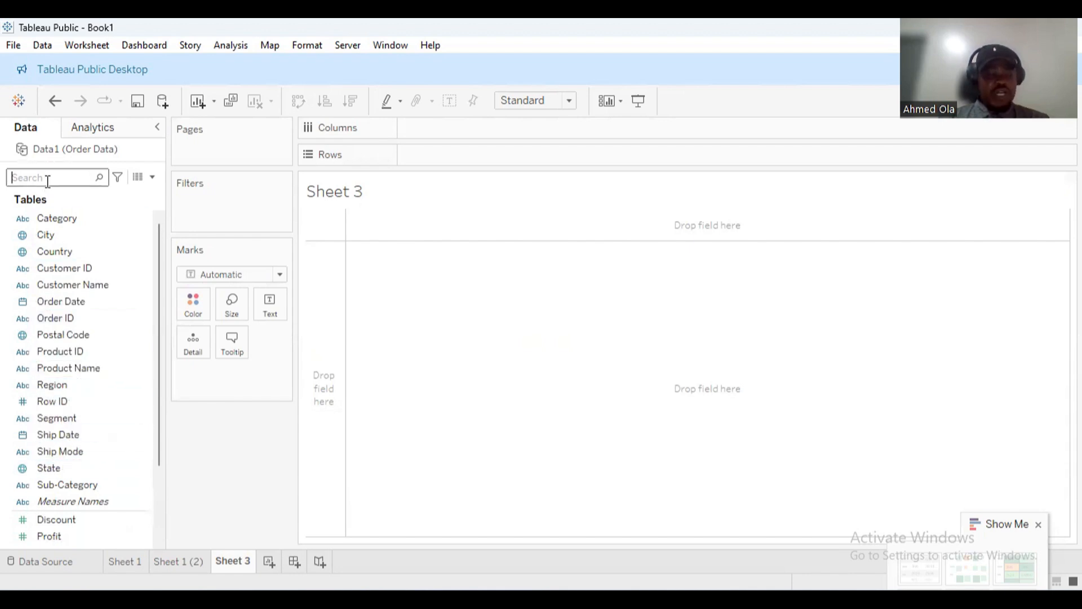
text(sub)
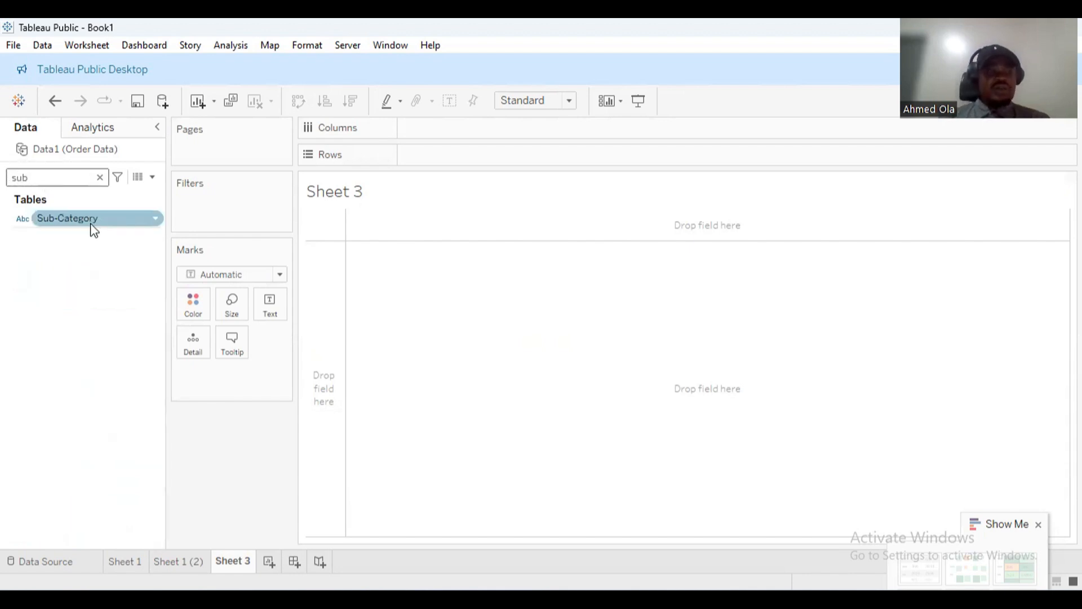
drag(67, 218, 459, 131)
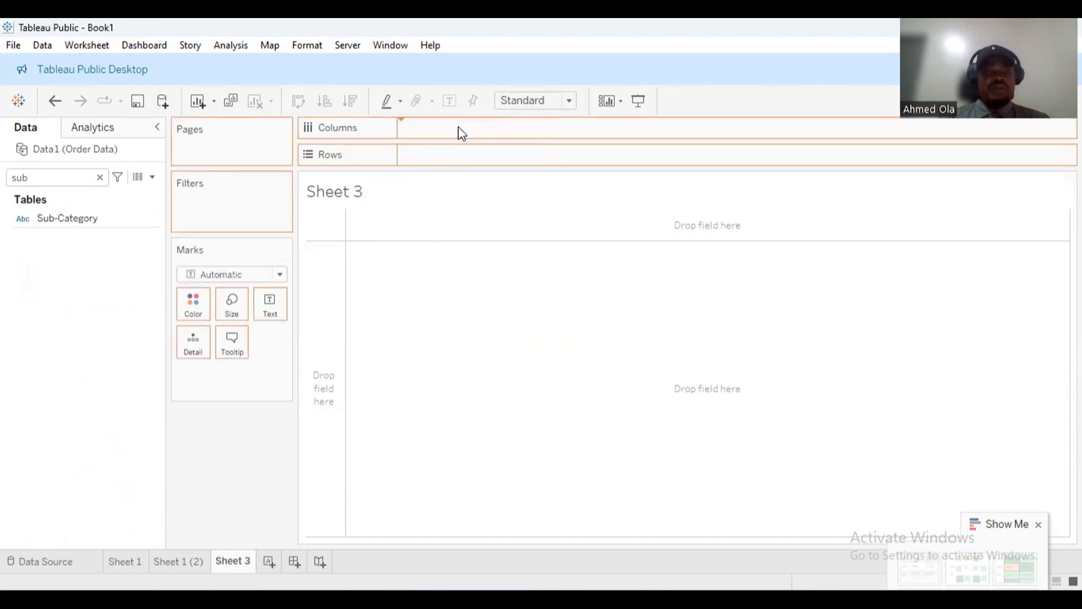
- Clear the field search, place Sales on Rows, and label the sub-category bars with their Sales values
click(100, 178)
drag(163, 419, 162, 489)
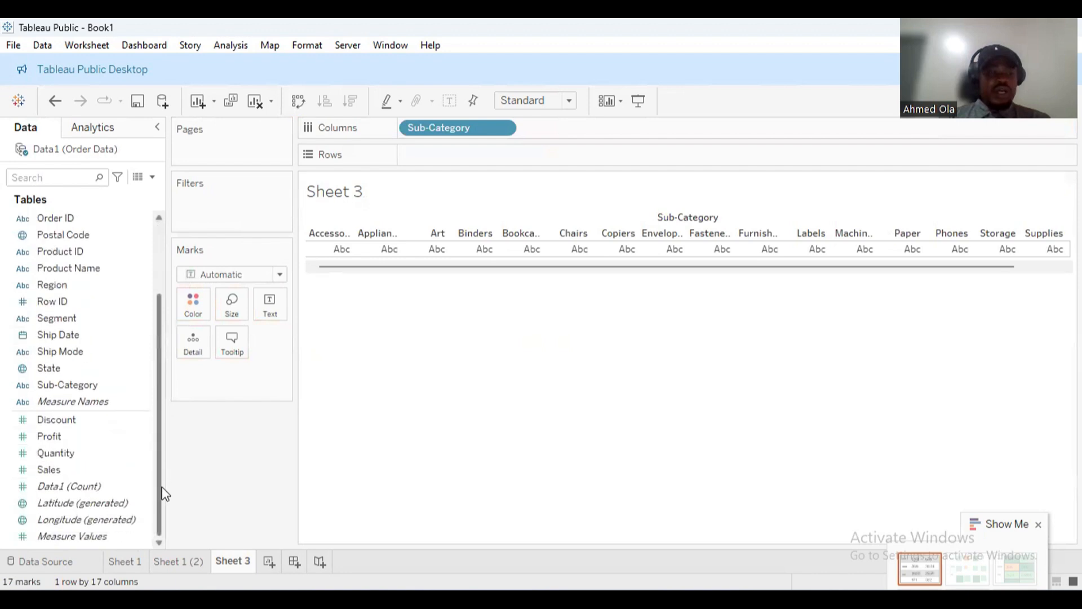
drag(50, 469, 451, 152)
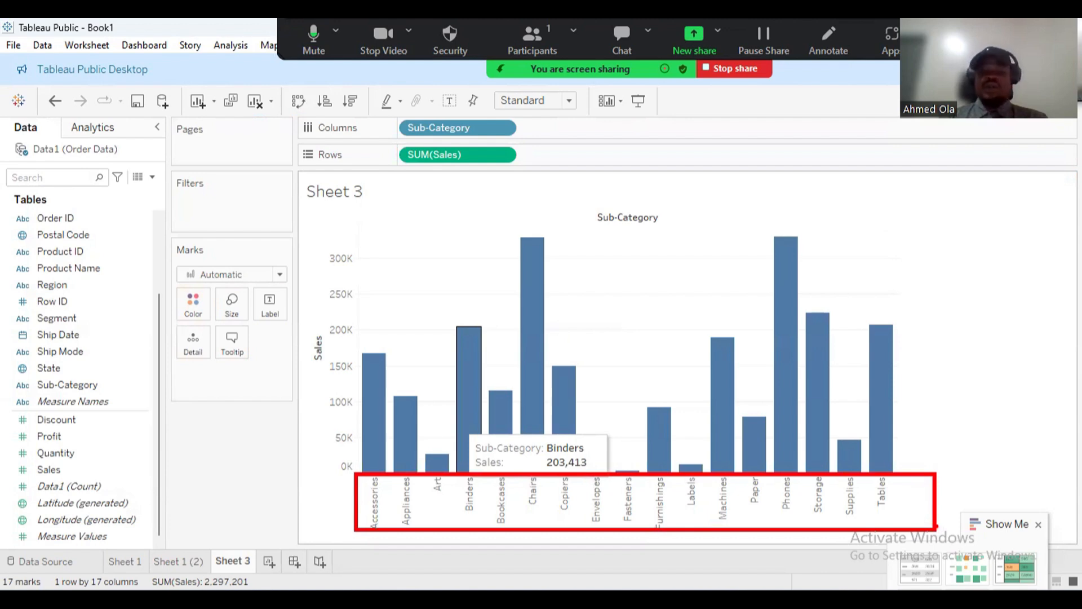
key(Escape)
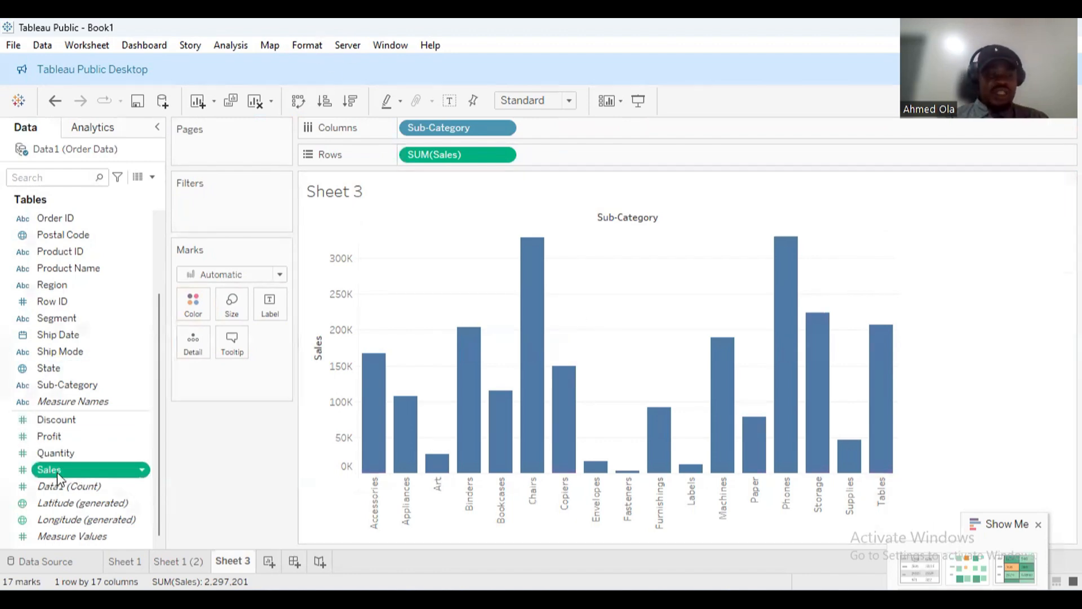
drag(57, 472, 267, 304)
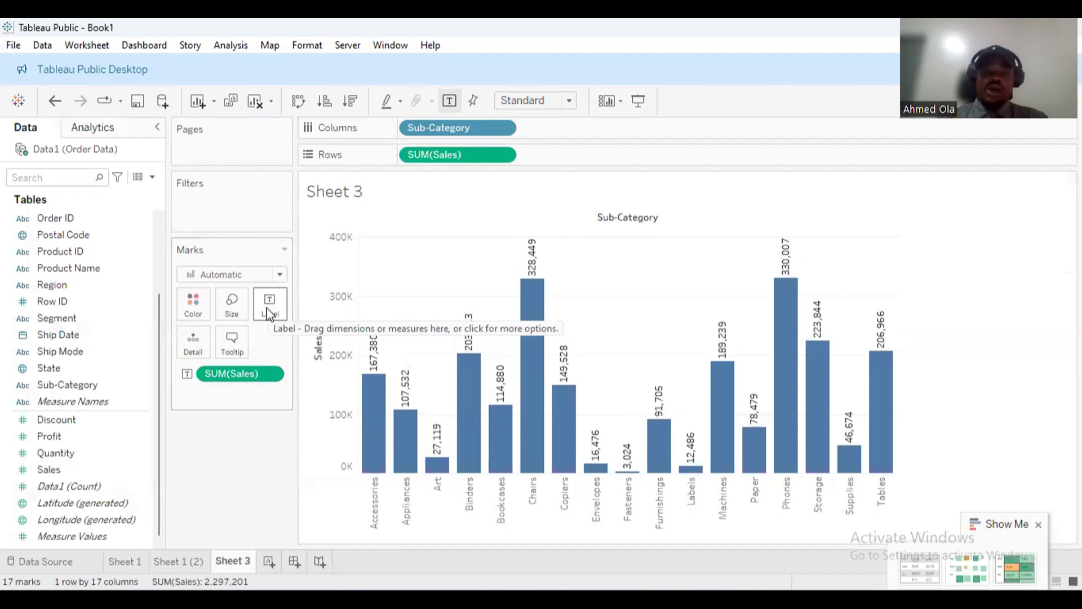
- Sort the sub-category bars in descending order of Sales and colour them by Sub-Category
mouse_move(384, 389)
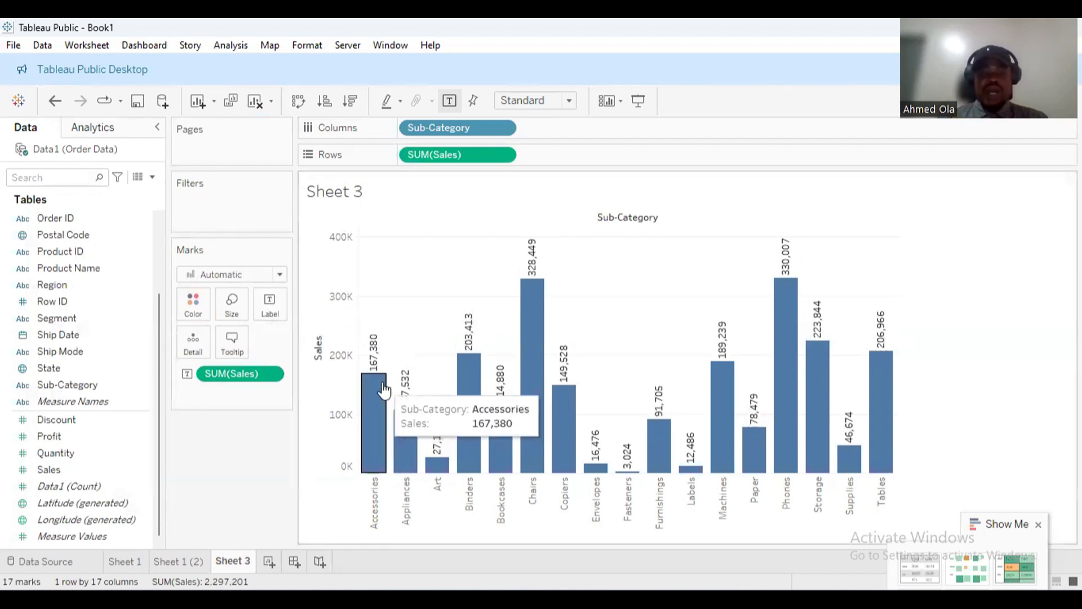
click(349, 102)
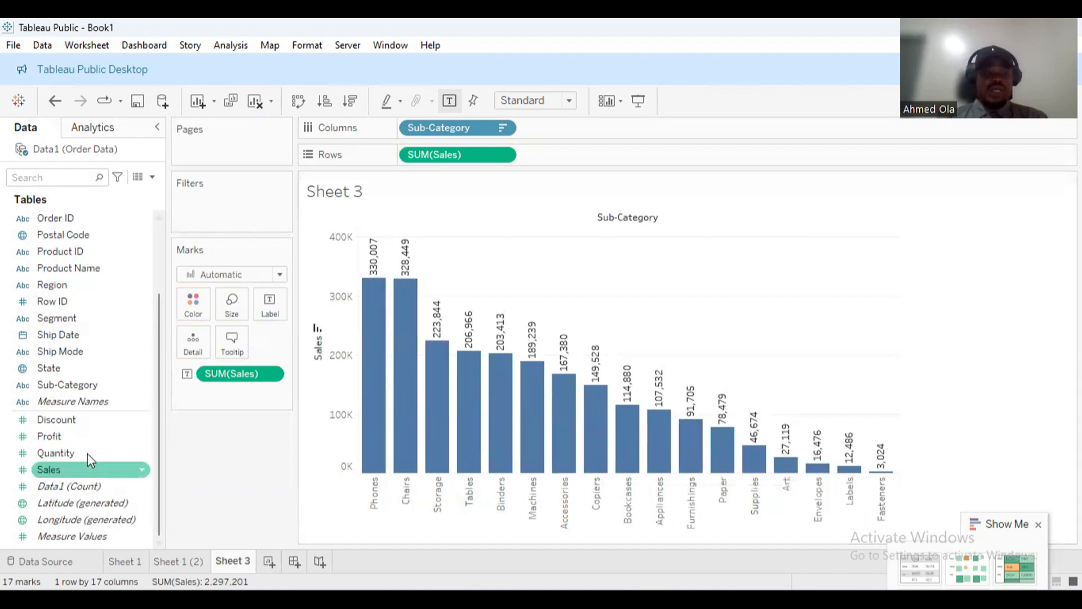
drag(49, 384, 176, 310)
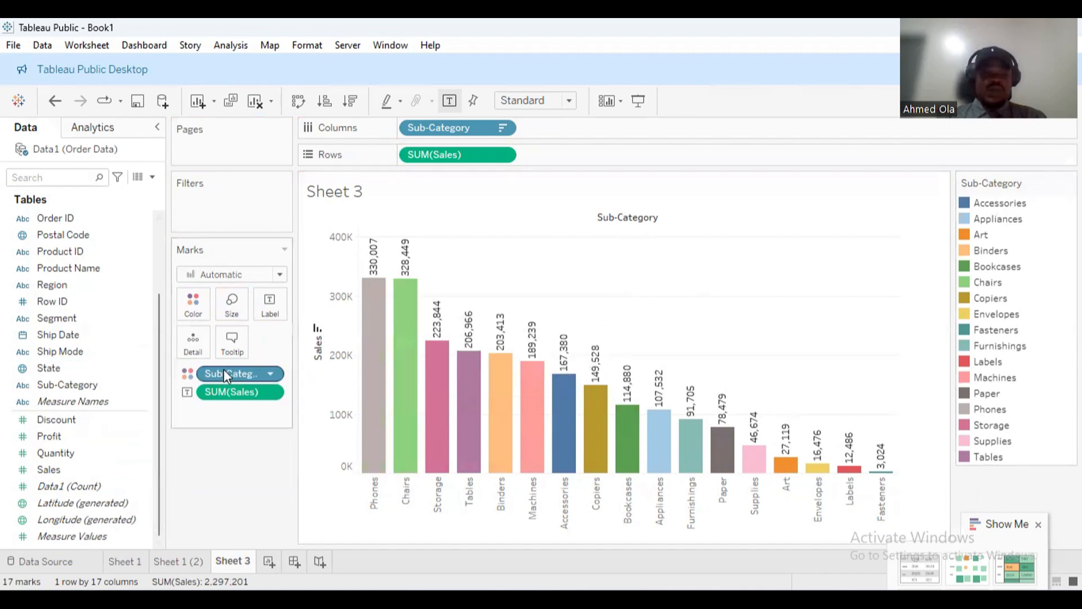
- Replace Sub-Category with Sales as the color encoding of the Sheet 3 bar chart
drag(223, 373, 200, 453)
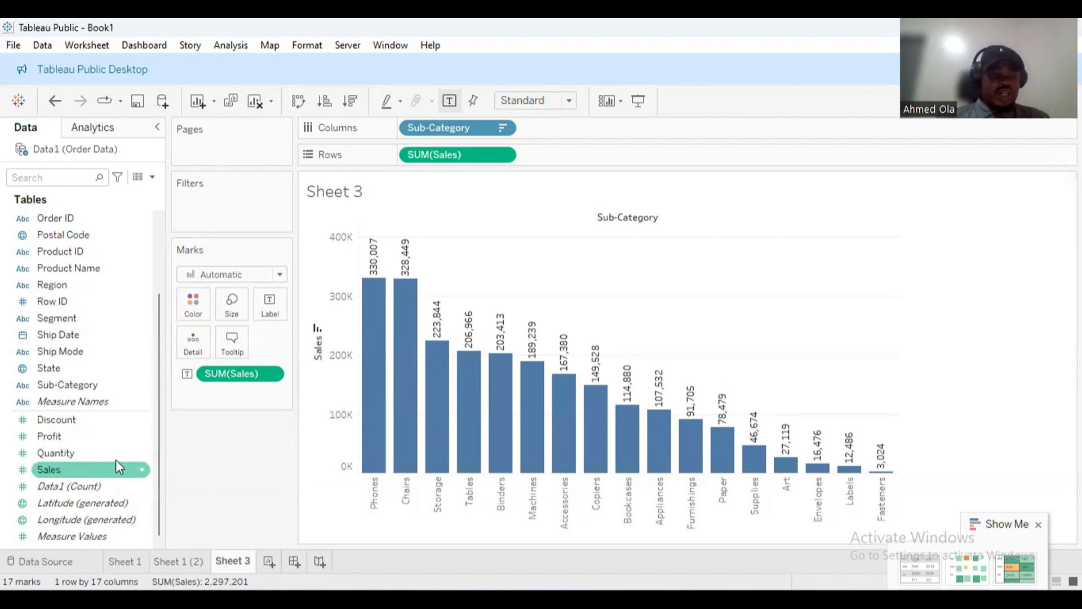
mouse_move(47, 472)
mouse_down()
mouse_move(112, 483)
mouse_move(138, 472)
mouse_move(134, 450)
mouse_move(49, 471)
mouse_up()
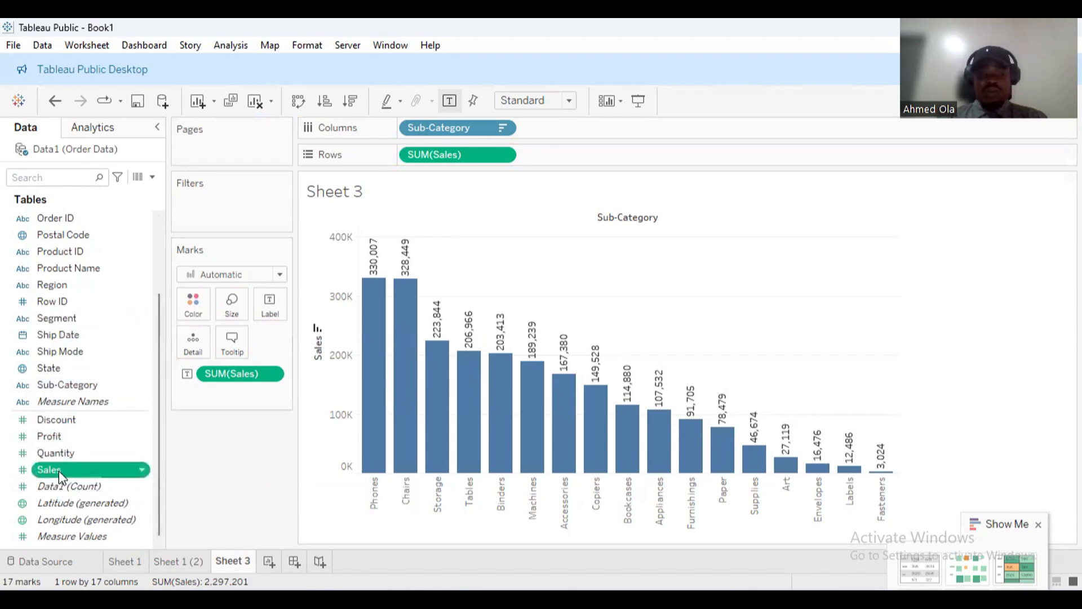
mouse_move(59, 471)
mouse_down()
mouse_move(111, 481)
mouse_move(184, 305)
mouse_up()
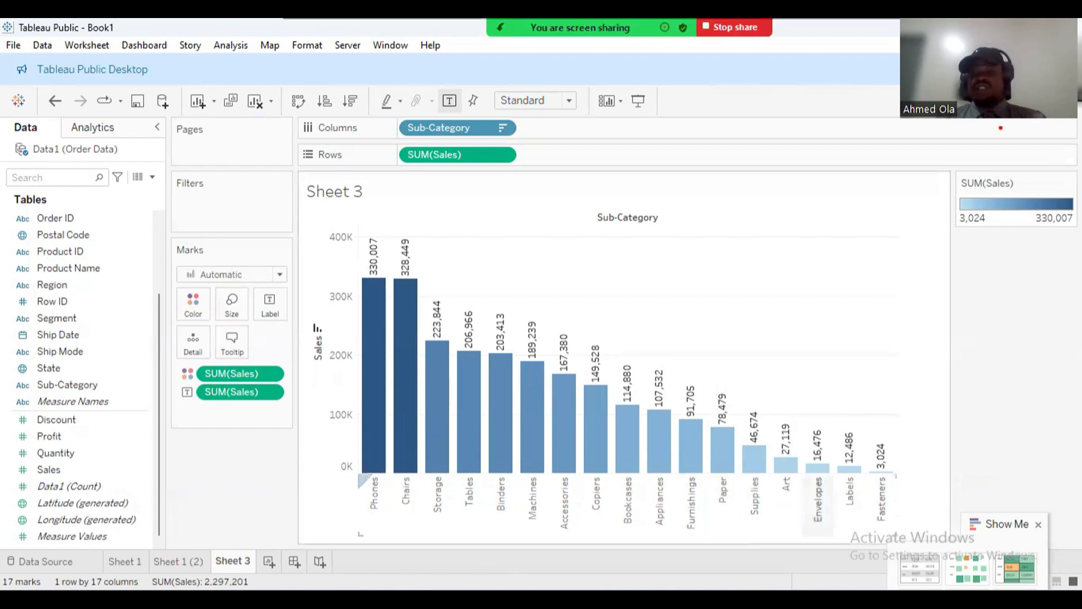
drag(957, 182, 1080, 241)
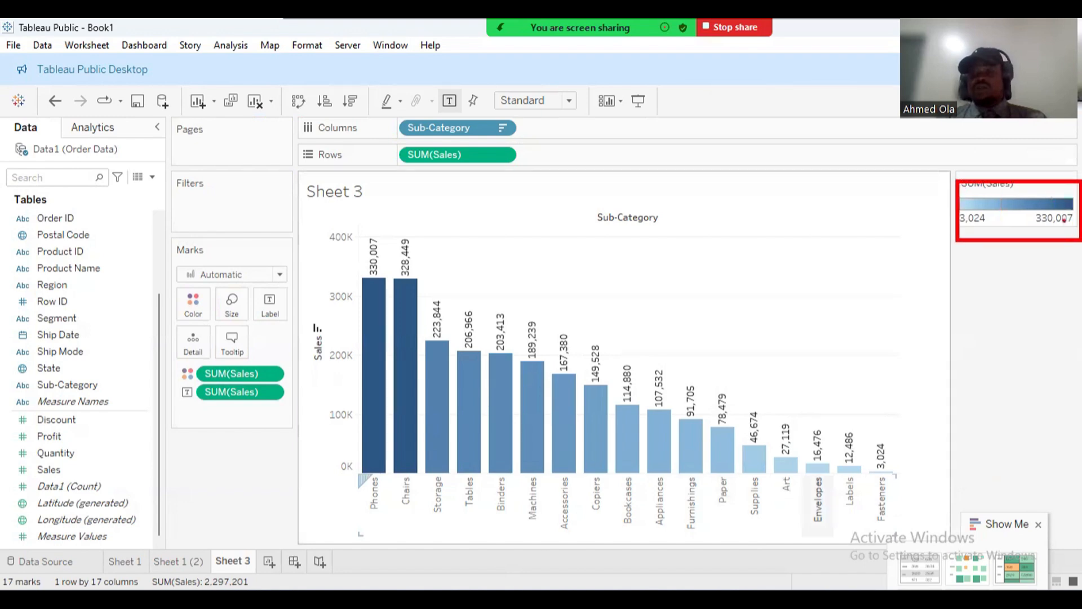
drag(1031, 187, 1081, 227)
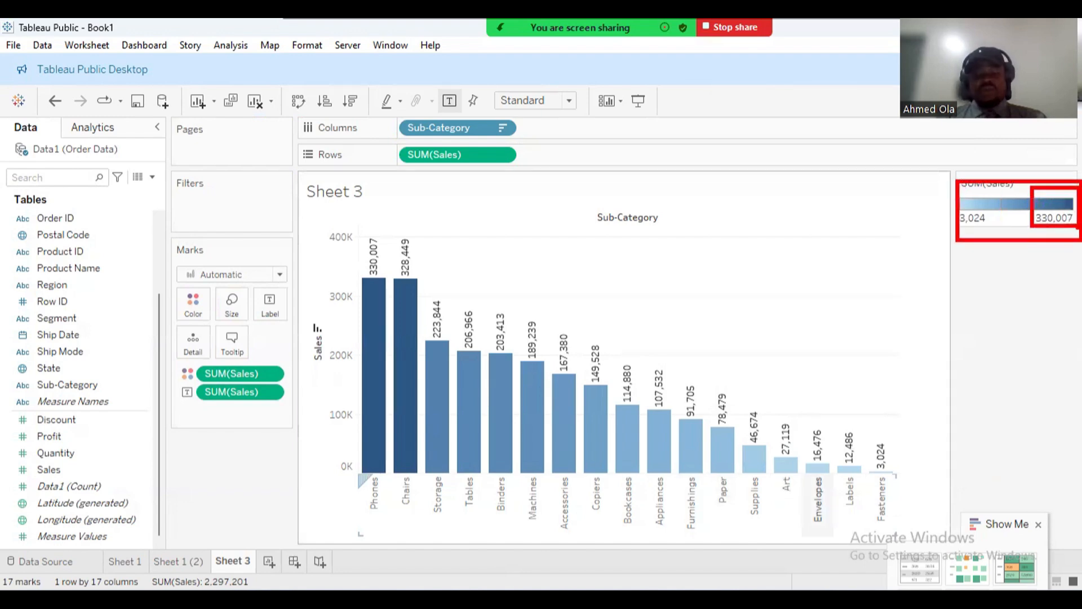
key(Escape)
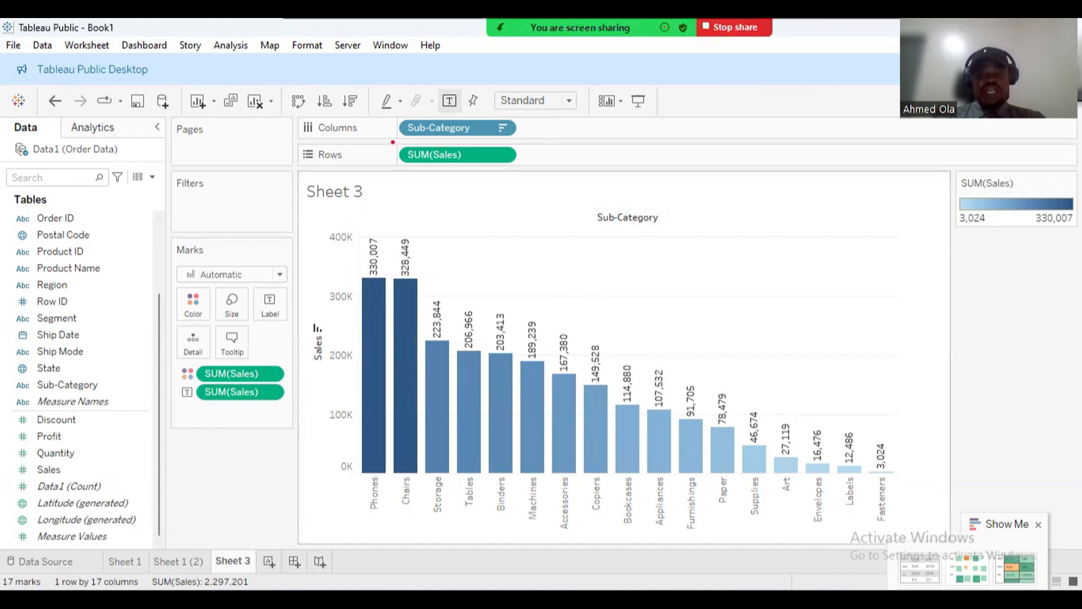
mouse_move(393, 142)
mouse_down()
mouse_move(445, 168)
mouse_move(543, 170)
mouse_up()
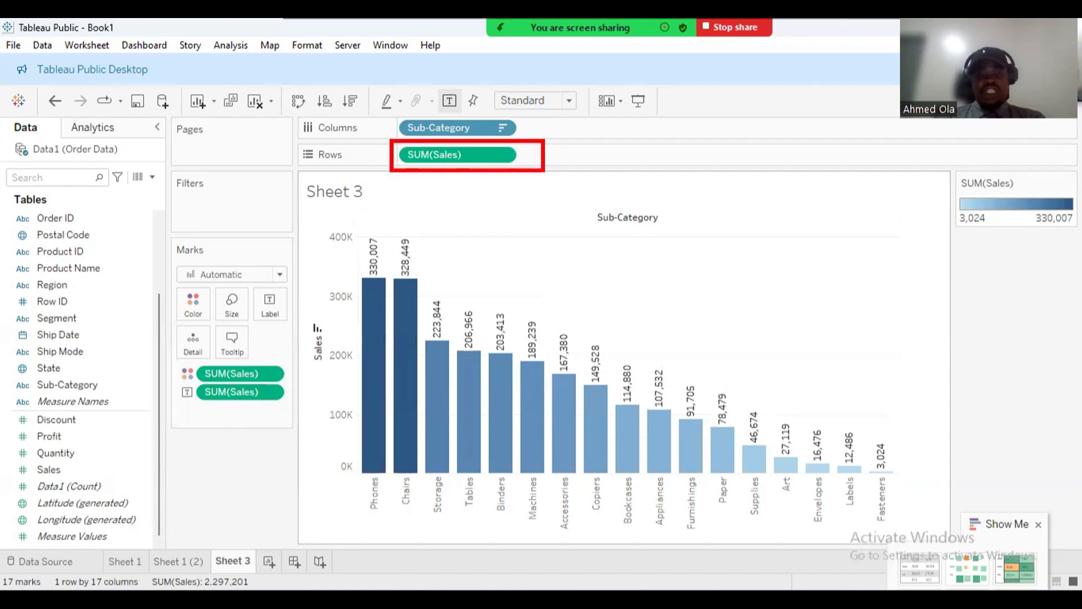
mouse_move(432, 164)
mouse_down()
mouse_move(399, 142)
mouse_move(444, 156)
mouse_up()
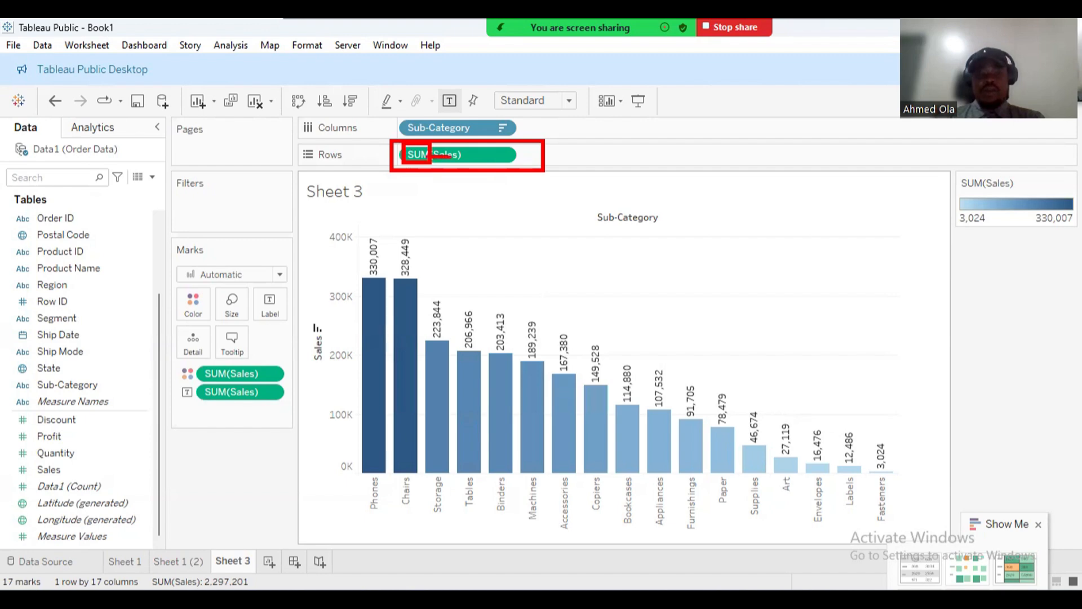
key(Escape)
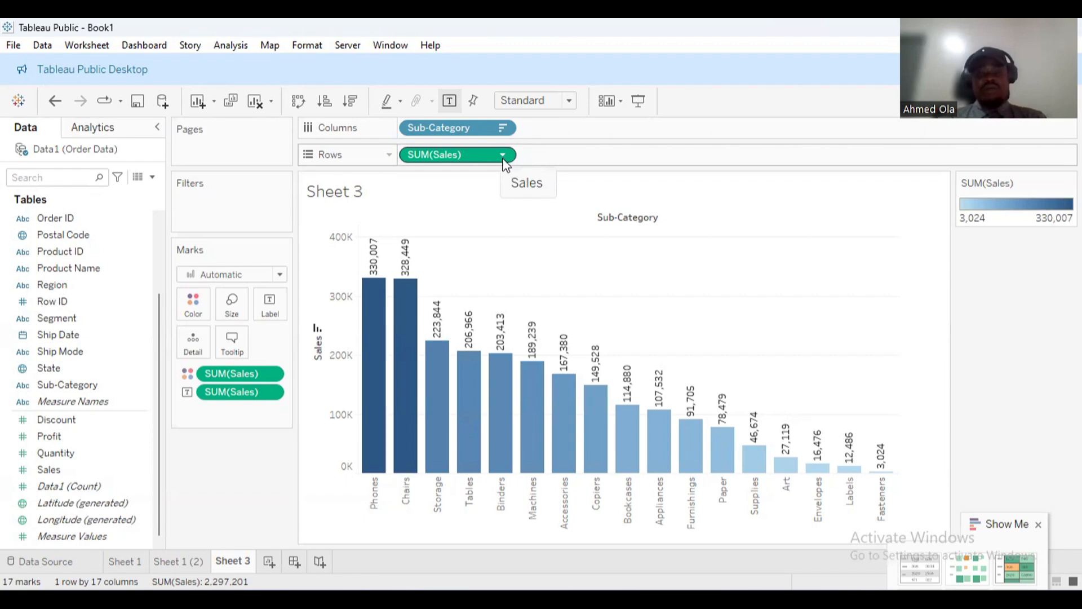
- Change the aggregation of Sales in Rows to Average and sort the sub-categories in descending order
click(503, 158)
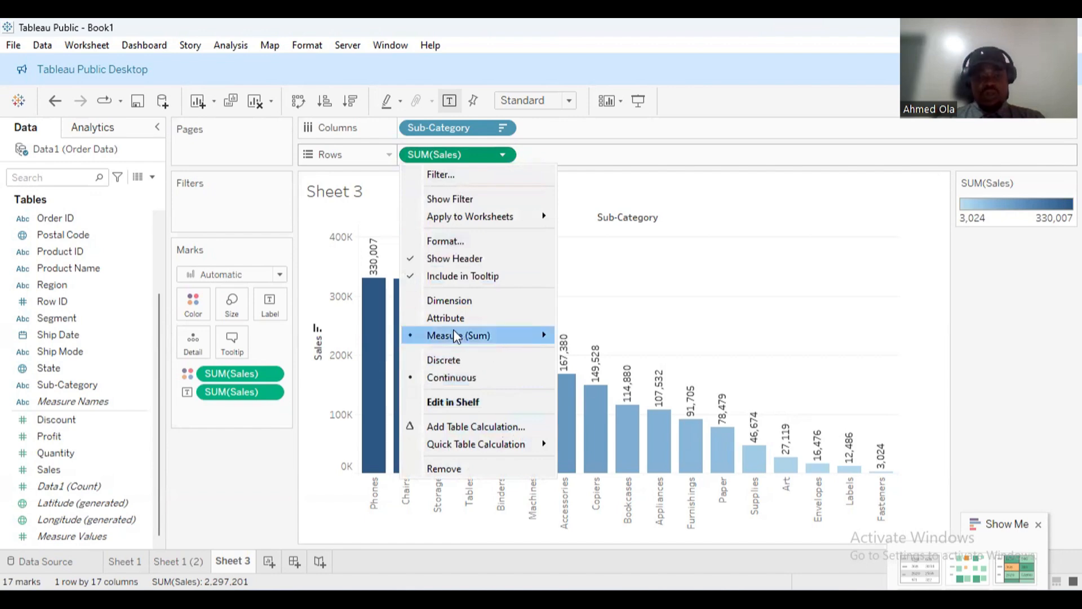
mouse_move(482, 335)
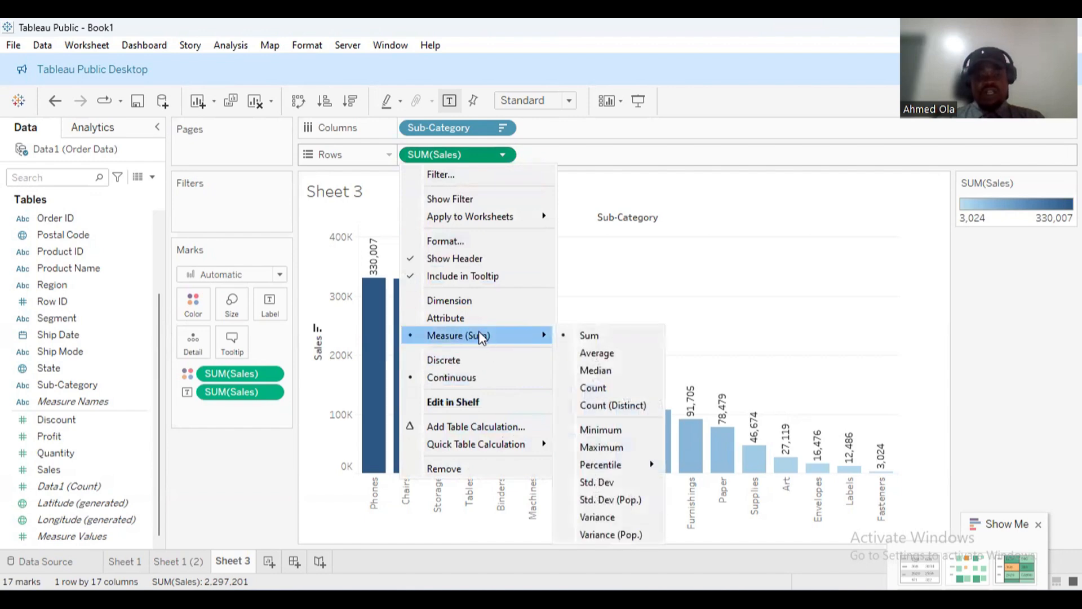
click(593, 353)
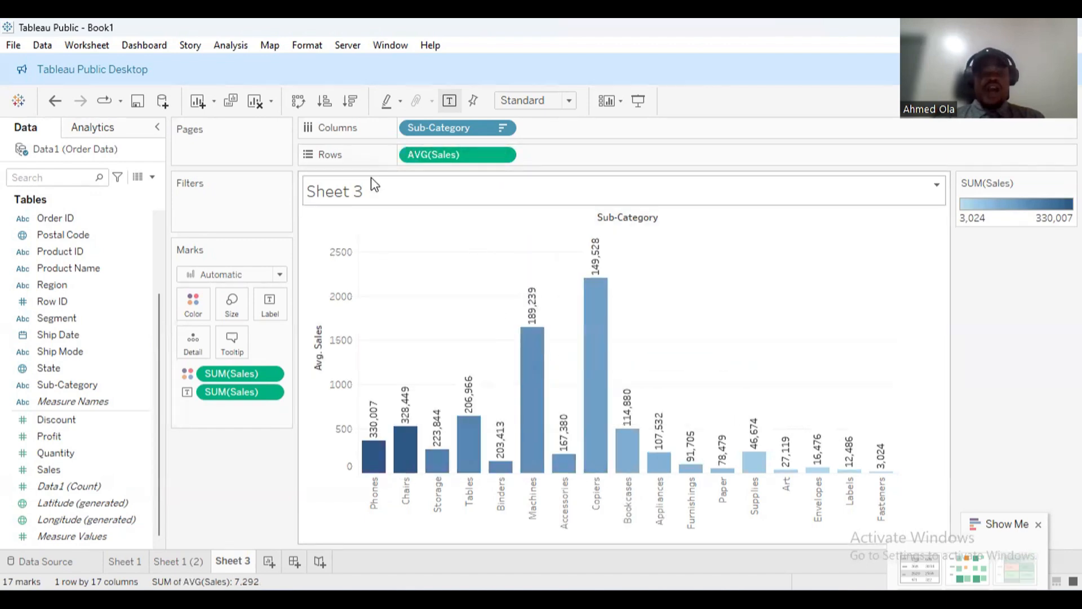
click(351, 101)
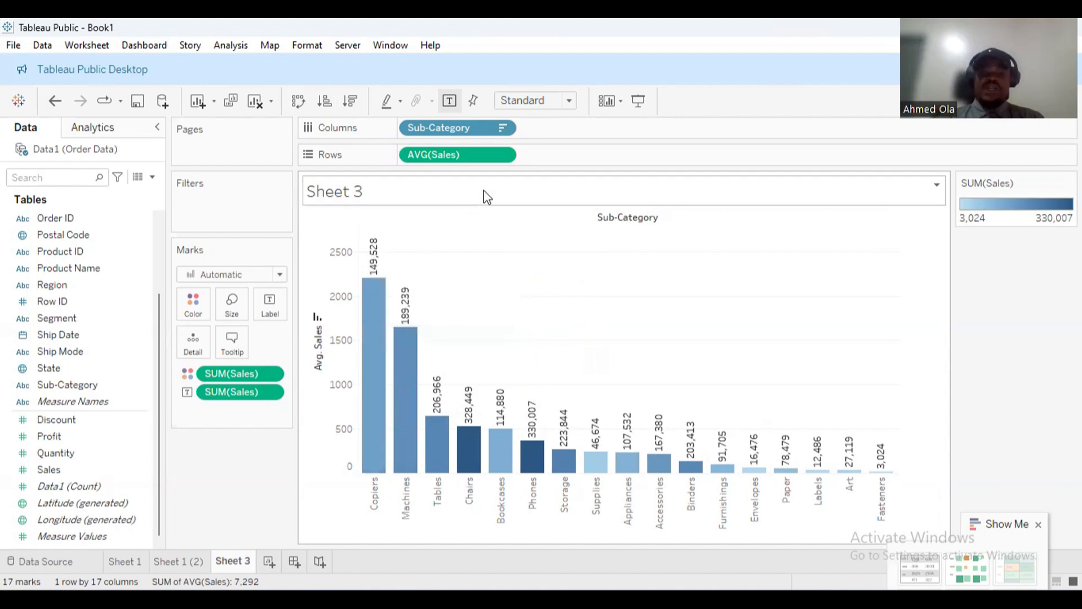
- Change the aggregation of Sales in Rows to Count and inspect the Binders bar's details
click(503, 155)
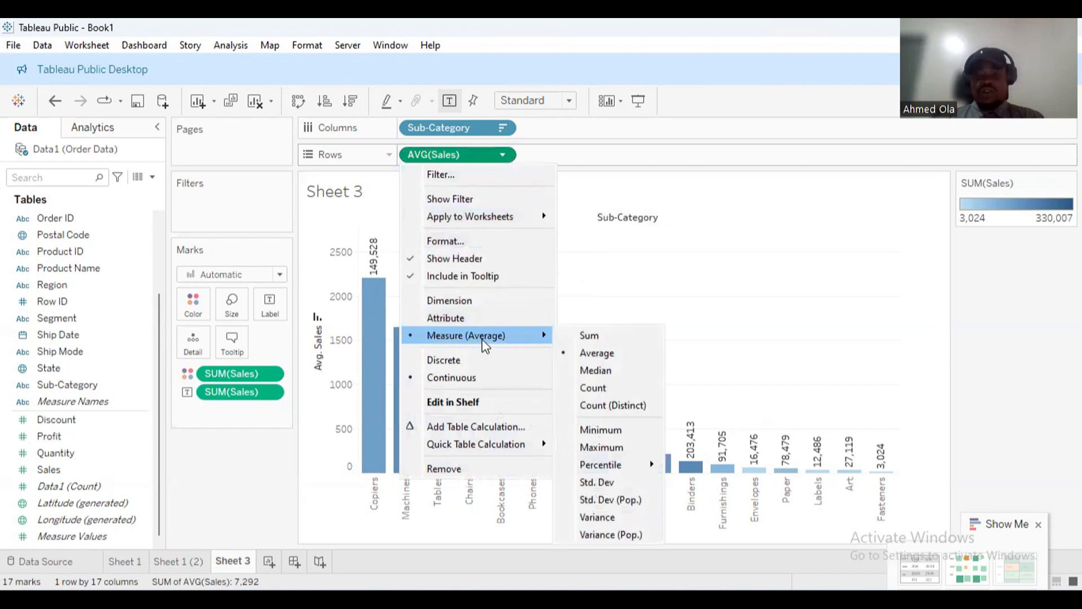
click(605, 386)
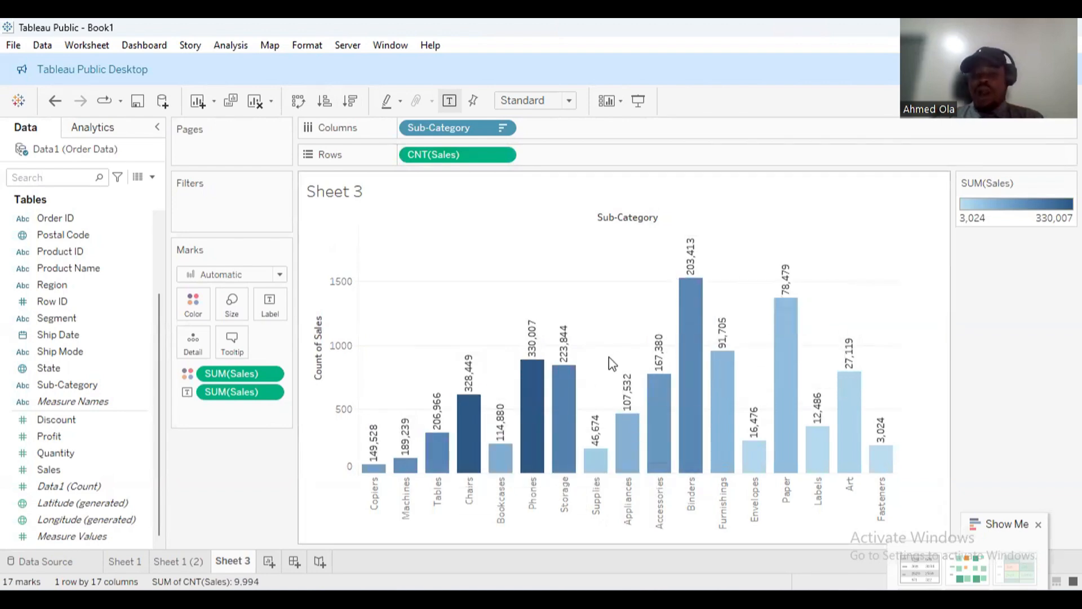
mouse_move(709, 292)
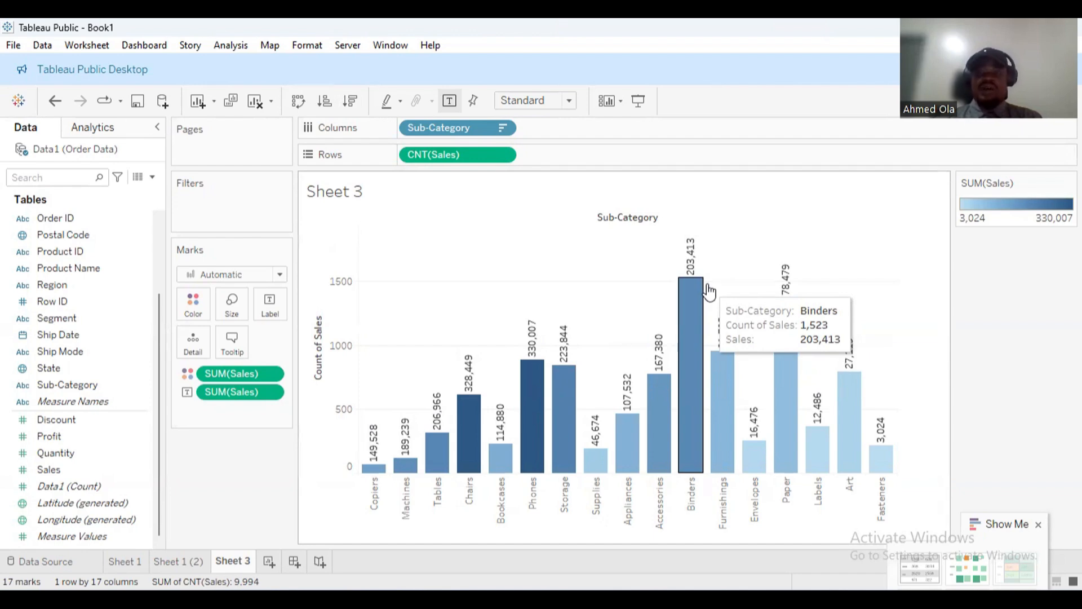
- Change the aggregation of Sales in Rows to Maximum
click(501, 155)
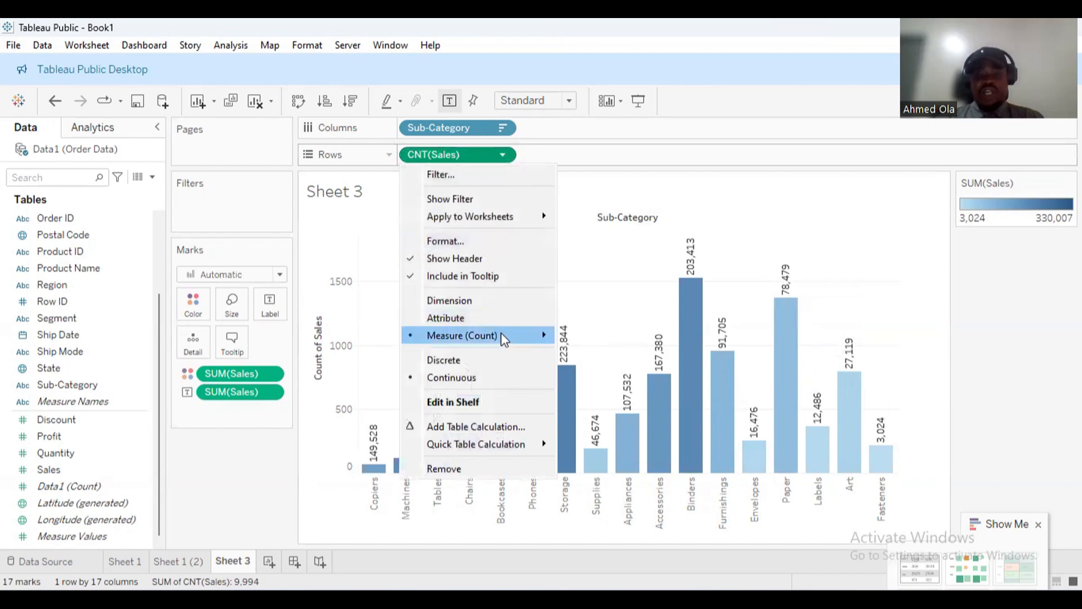
mouse_move(502, 336)
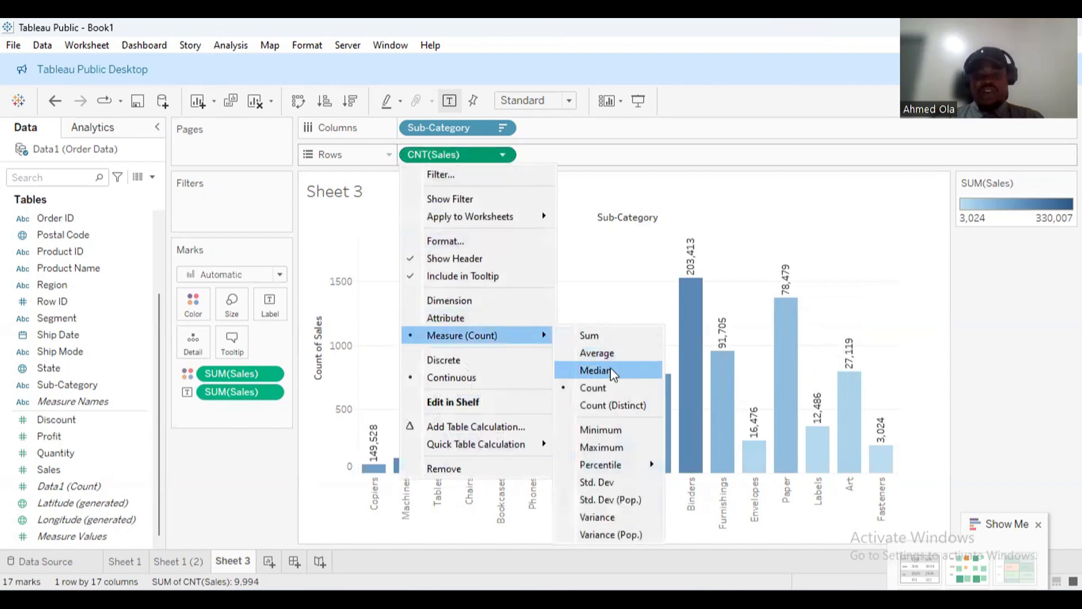
click(616, 448)
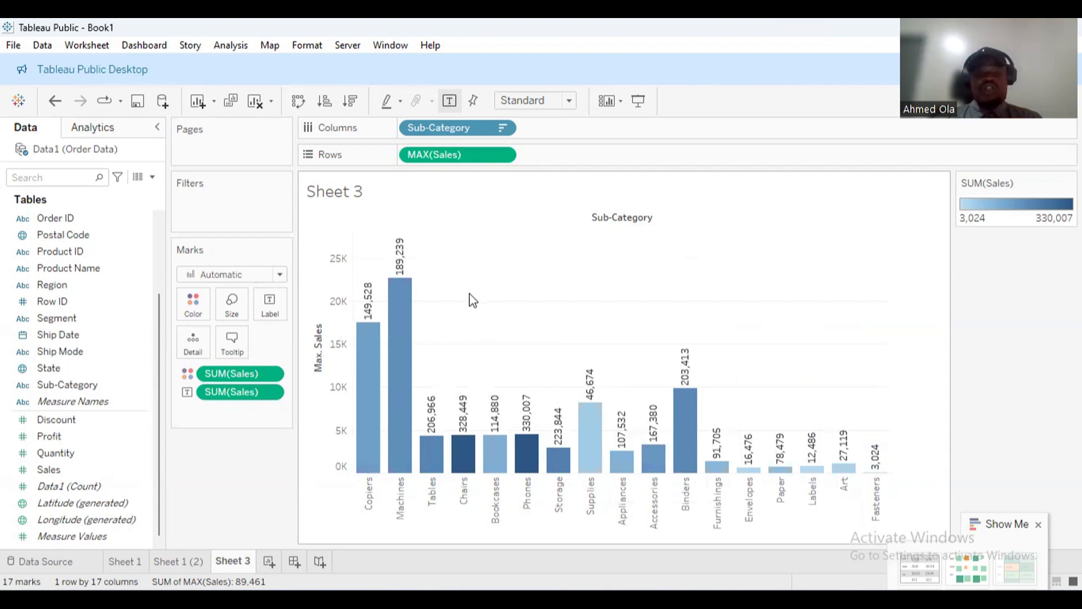
- Try Count (Distinct) as the aggregation of Sales in Rows and set it back to Sum
click(504, 156)
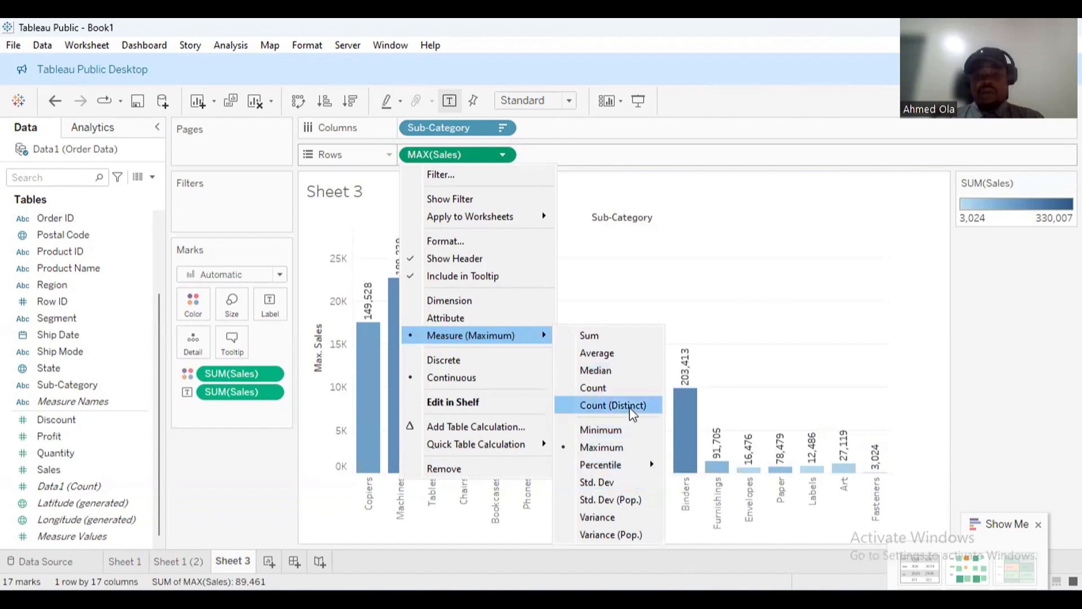
click(635, 406)
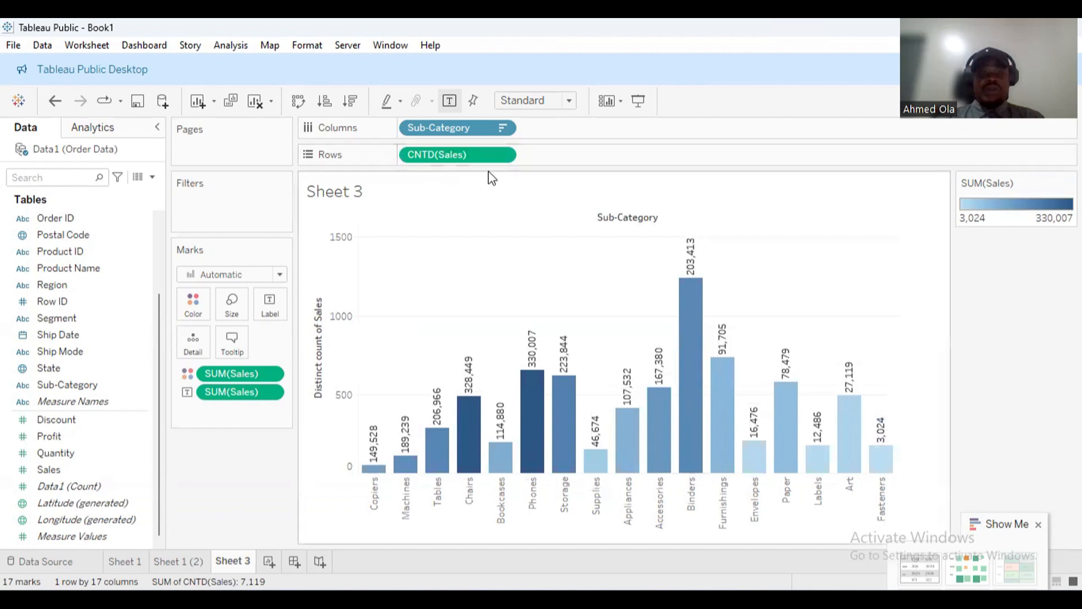
click(502, 154)
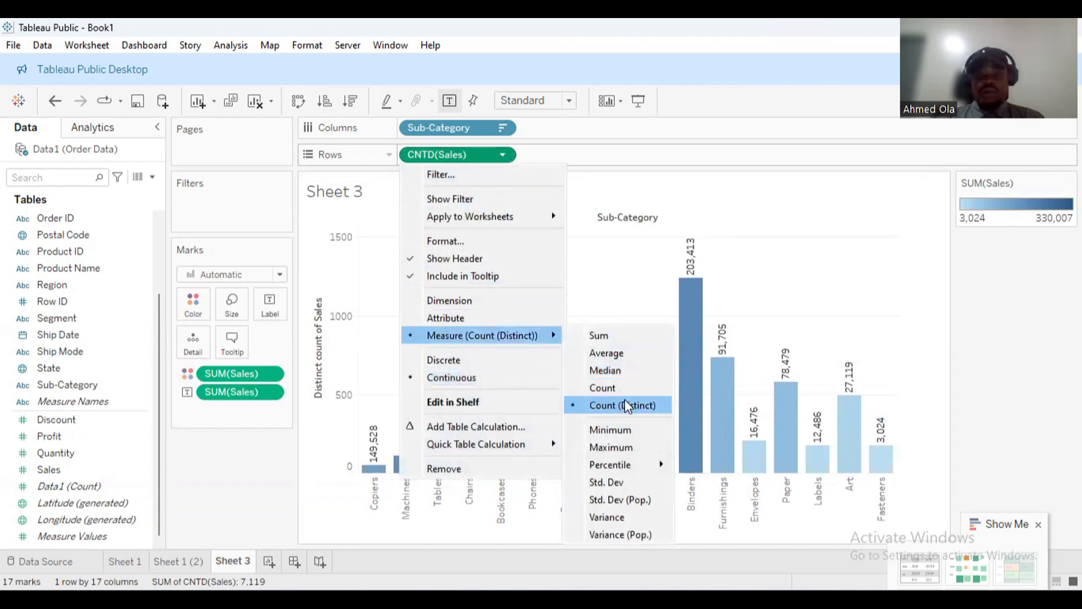
click(618, 336)
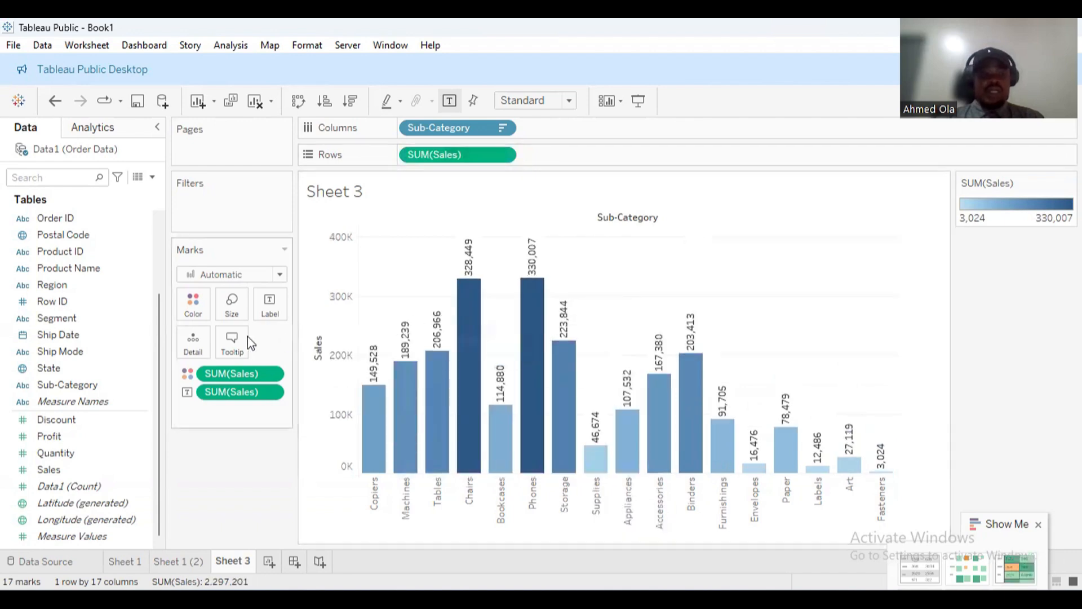
- Remove Sales from the color encoding and sort the sub-category bars by Sales in descending order
drag(227, 372, 217, 463)
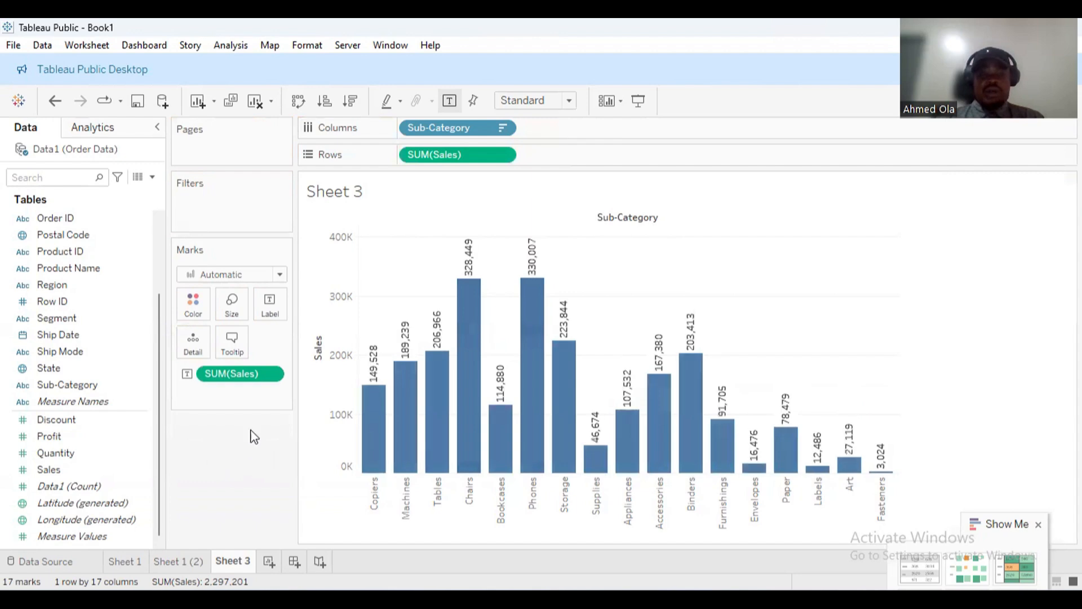
click(351, 104)
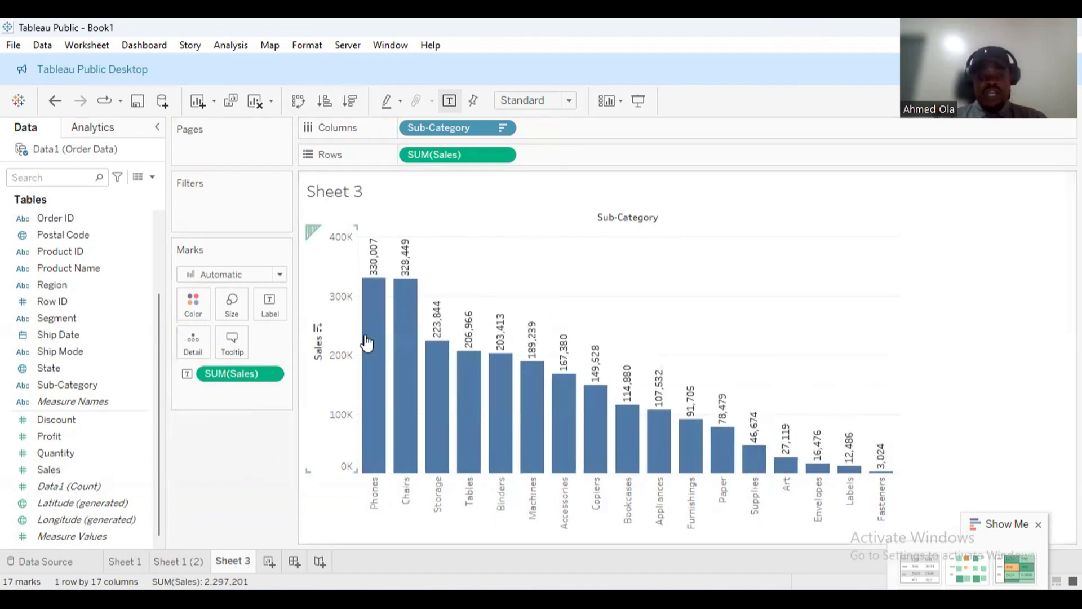
mouse_move(379, 345)
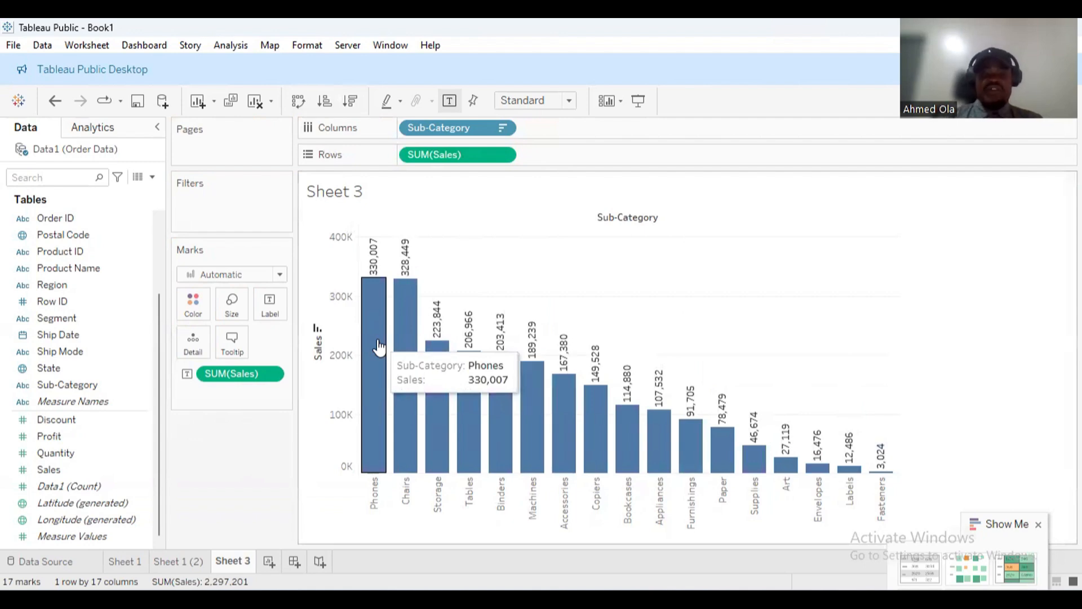
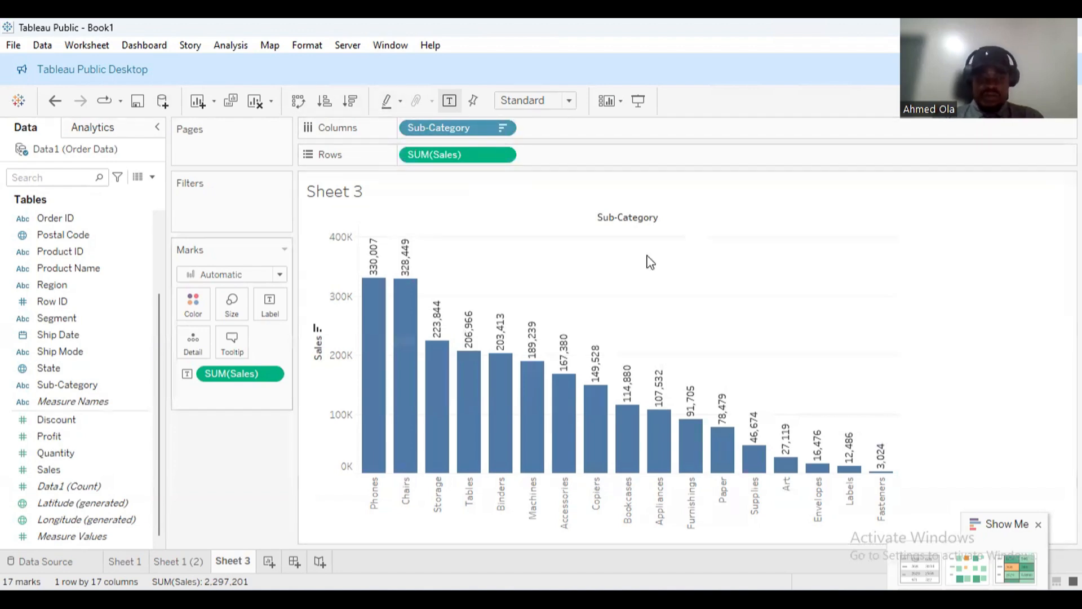
- Apply the Percent of Total quick table calculation to Sales in Rows
click(502, 155)
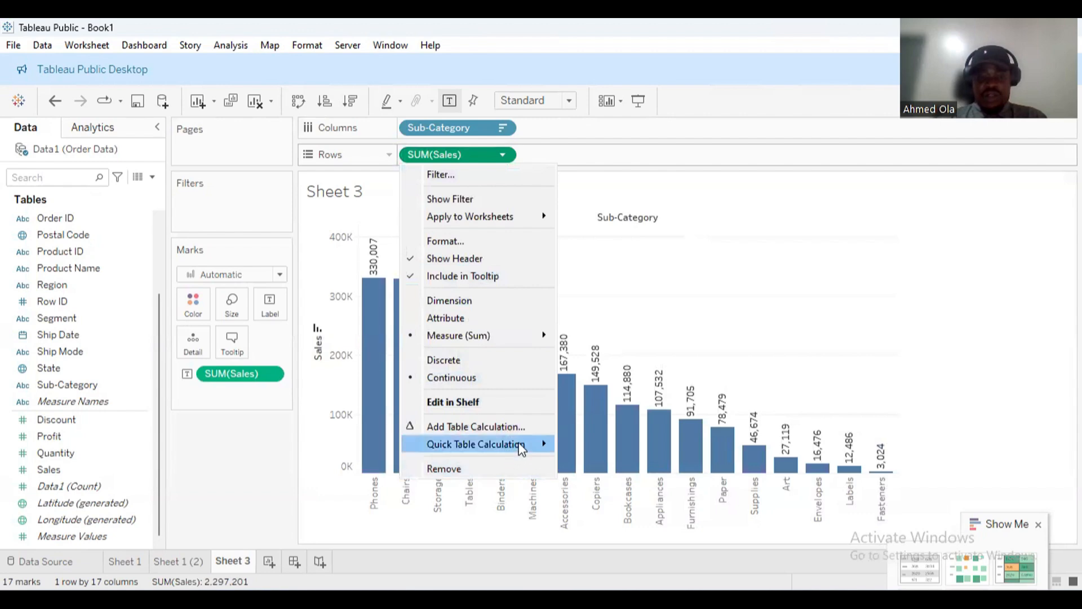
mouse_move(522, 448)
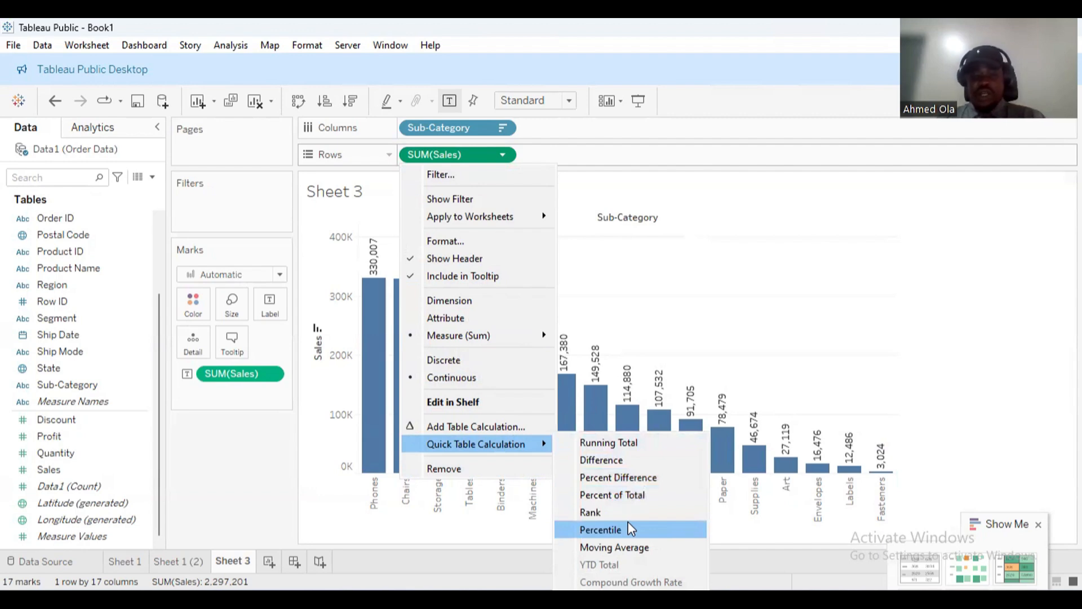
click(616, 494)
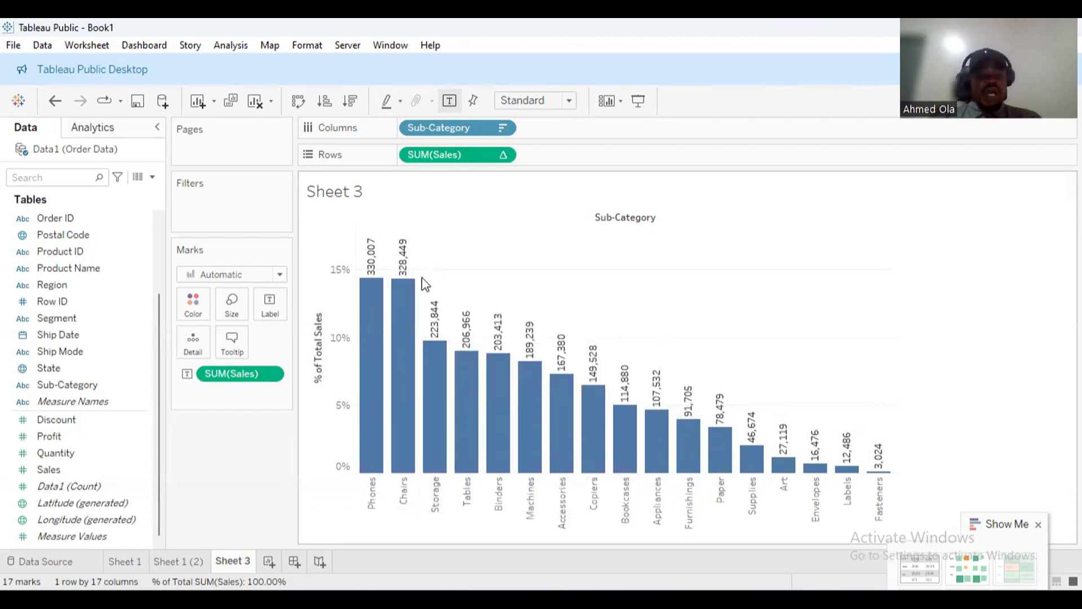
mouse_move(313, 252)
mouse_down()
mouse_move(357, 271)
mouse_move(369, 490)
mouse_move(354, 498)
mouse_up()
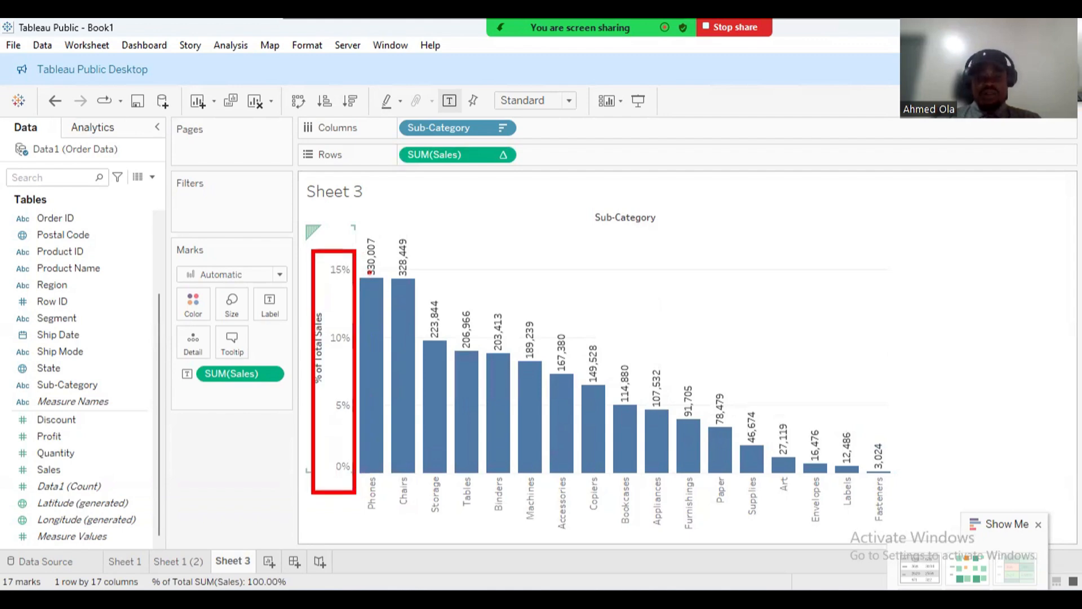
mouse_move(369, 267)
mouse_down()
mouse_move(392, 265)
mouse_move(441, 293)
mouse_move(463, 330)
mouse_move(887, 459)
mouse_up()
key(Escape)
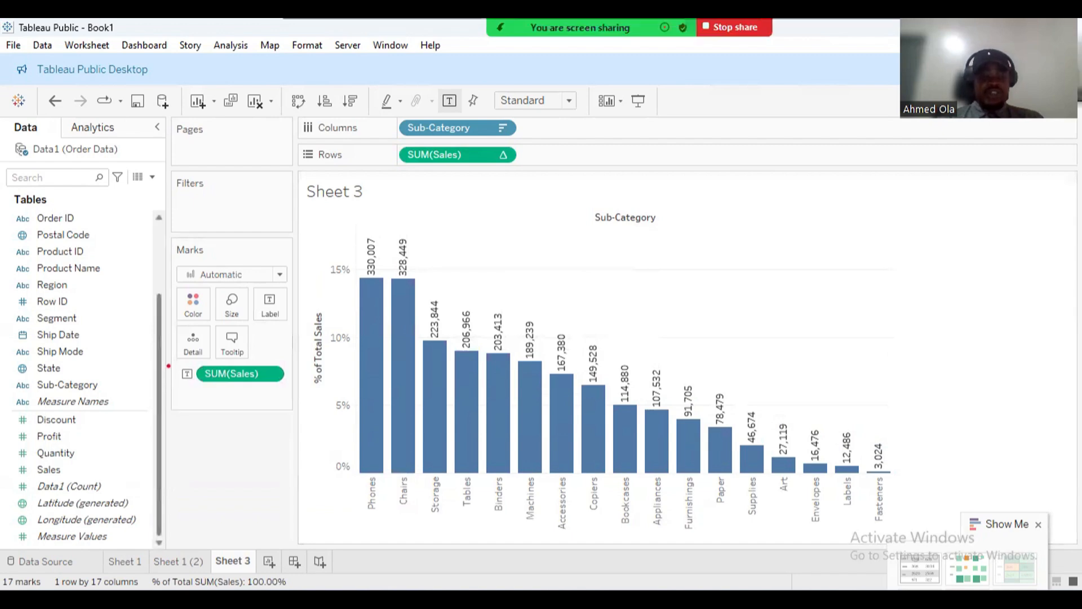
drag(166, 361, 296, 386)
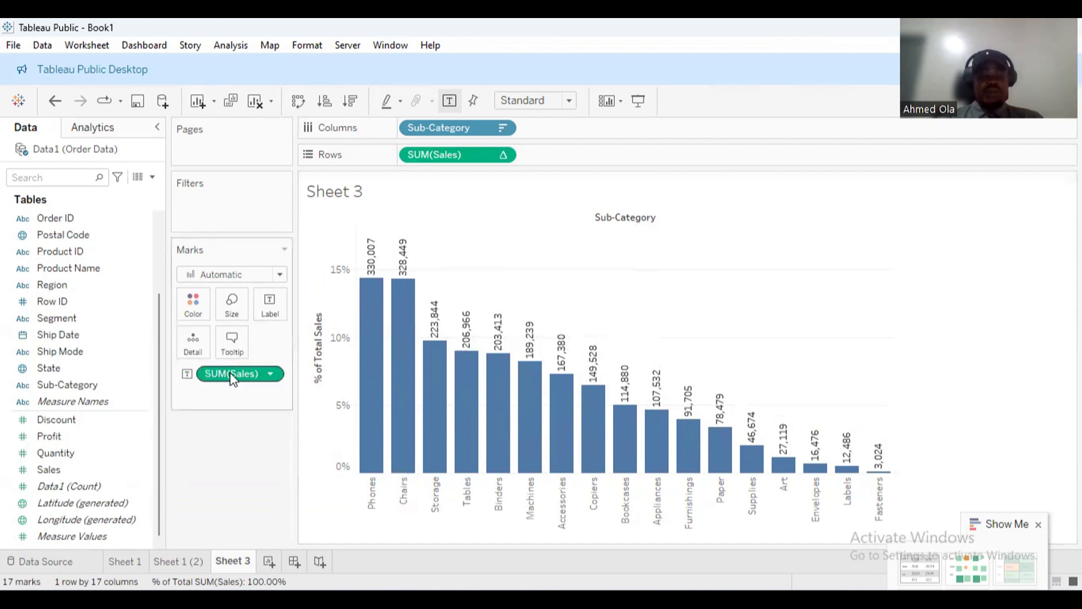
- Remove the Sales labels from the bars and inspect the Phones bar's percentage of total sales
drag(231, 373, 228, 483)
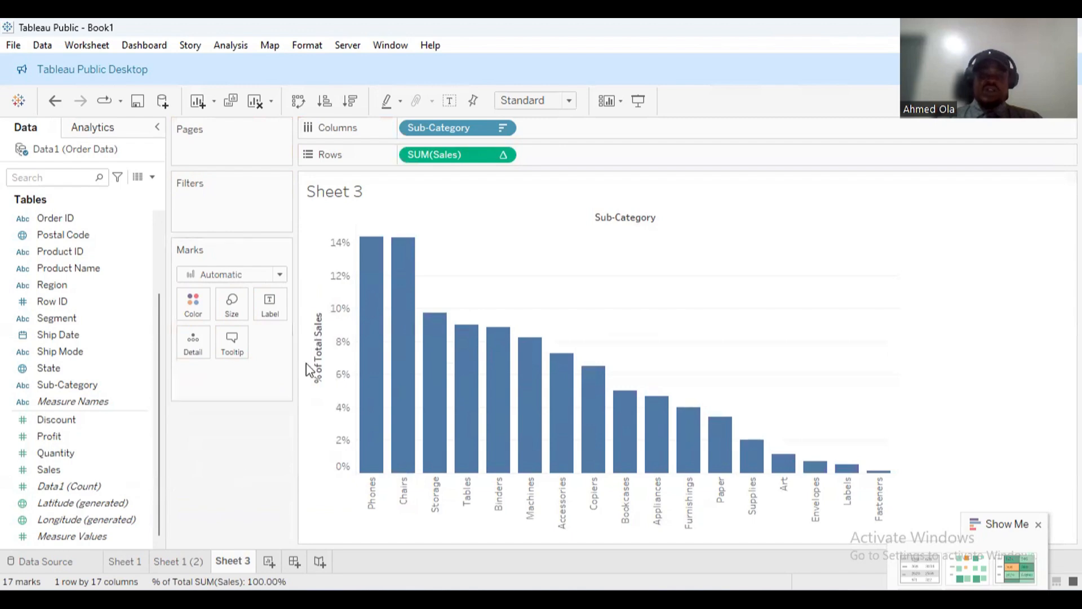
mouse_move(361, 244)
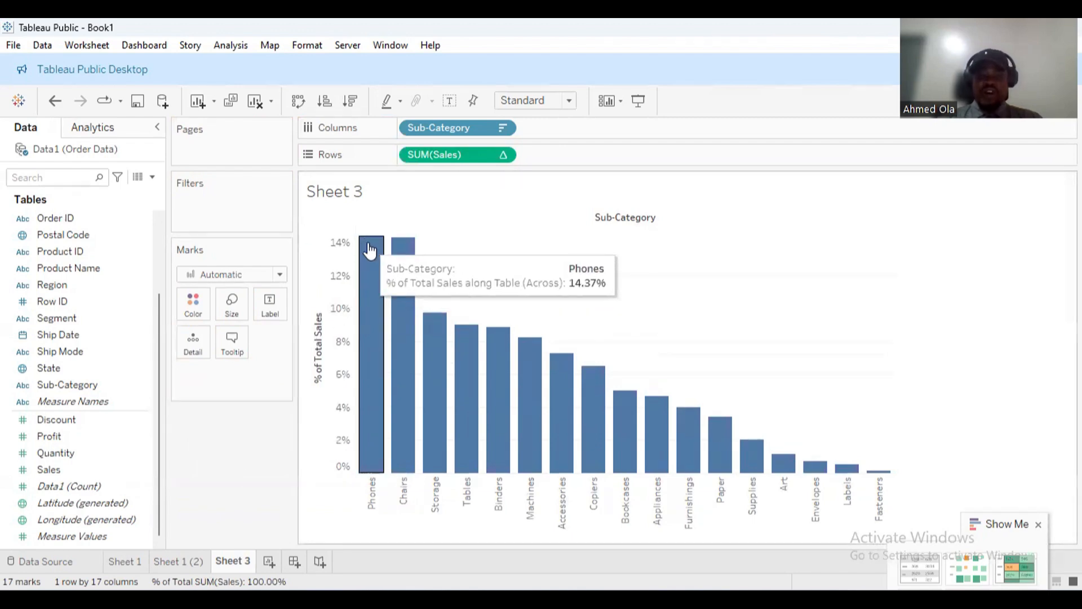
- Try showing percent-of-total Sales as bar labels with plain Sales in Rows, inspect the Phones bar, and undo it
mouse_move(403, 255)
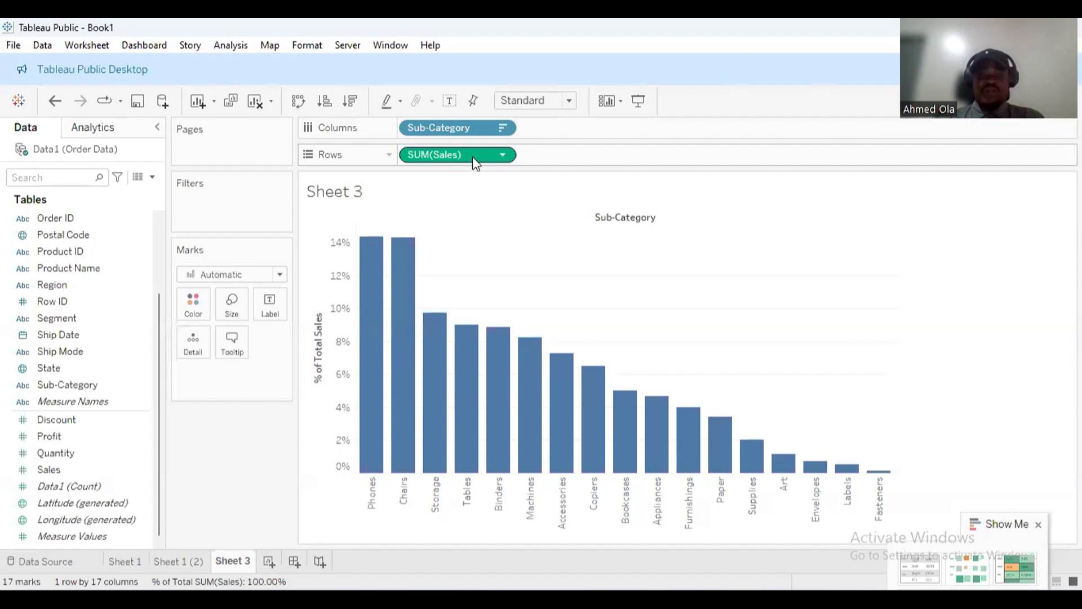
drag(461, 160, 275, 310)
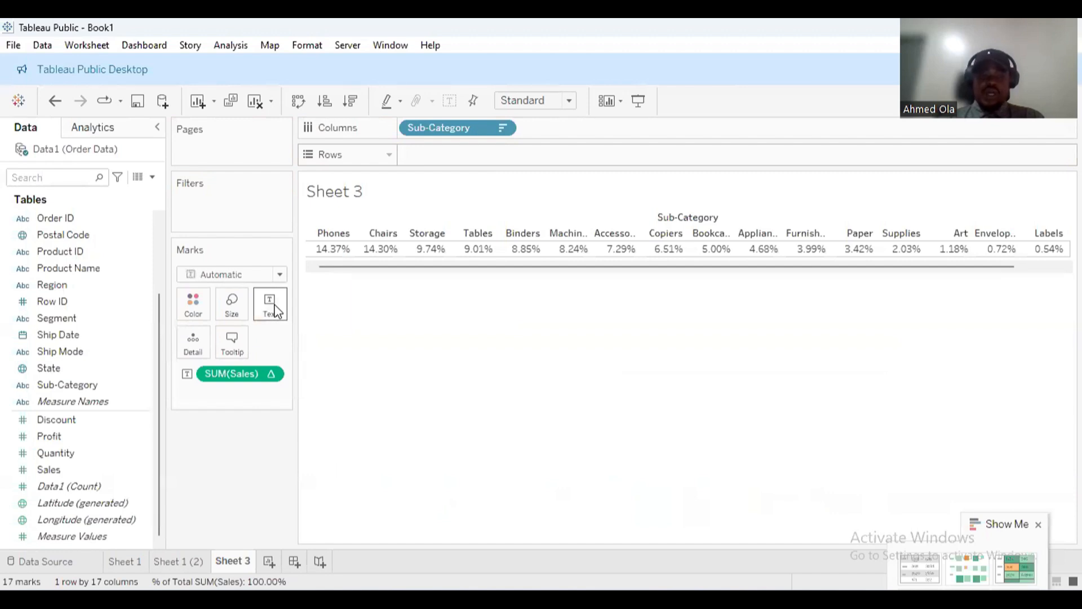
mouse_move(63, 474)
mouse_down()
mouse_move(324, 408)
mouse_move(437, 193)
mouse_move(442, 151)
mouse_up()
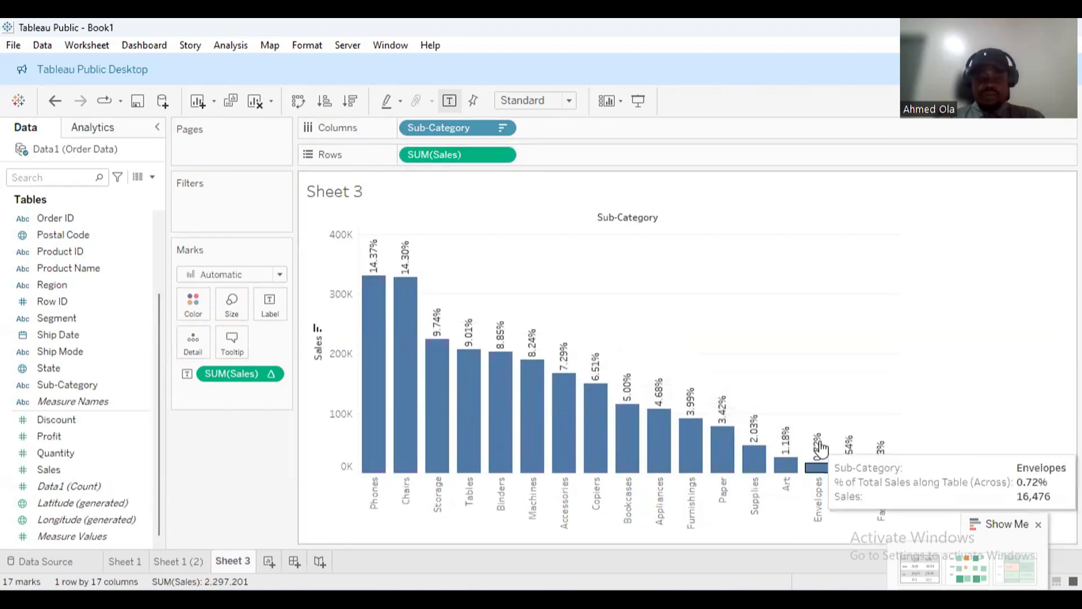
mouse_move(377, 263)
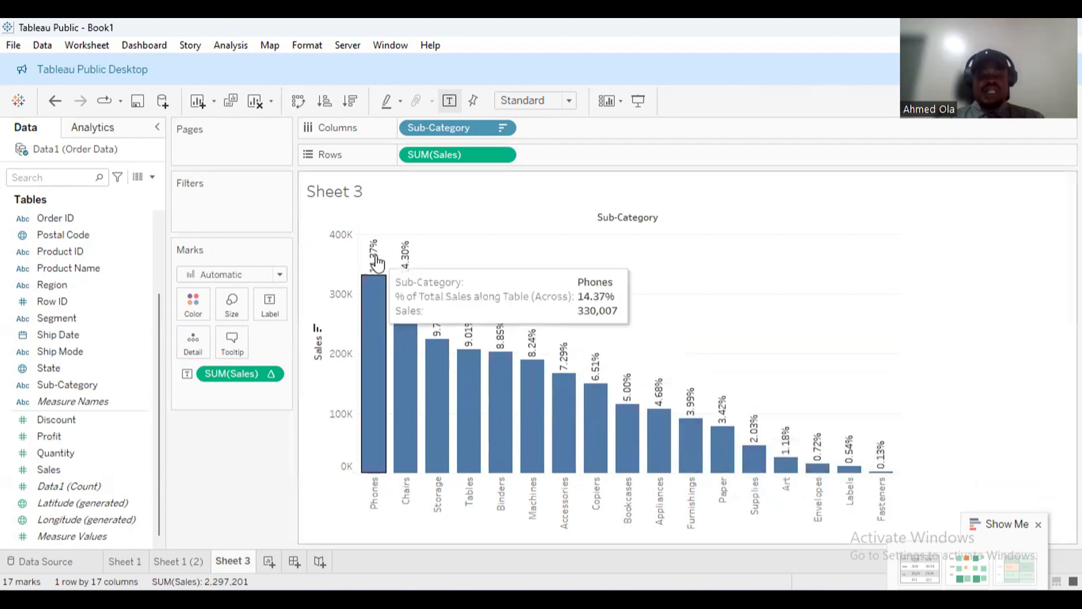
key(ctrl+z)
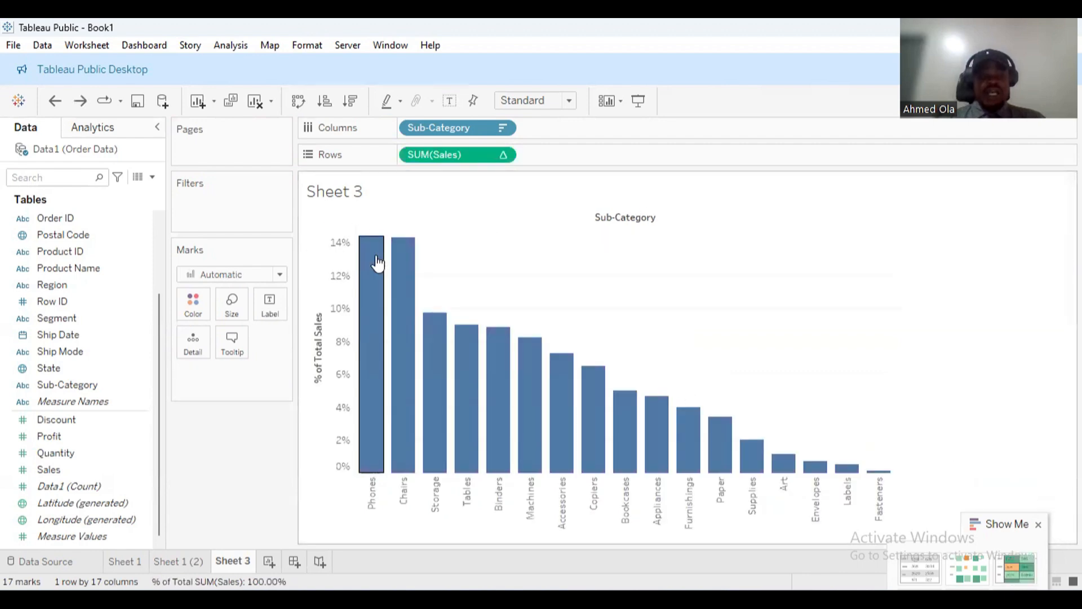
- Restore the Sales labels on the bars and apply the Percent of Total quick table calculation to them
key(ctrl+y)
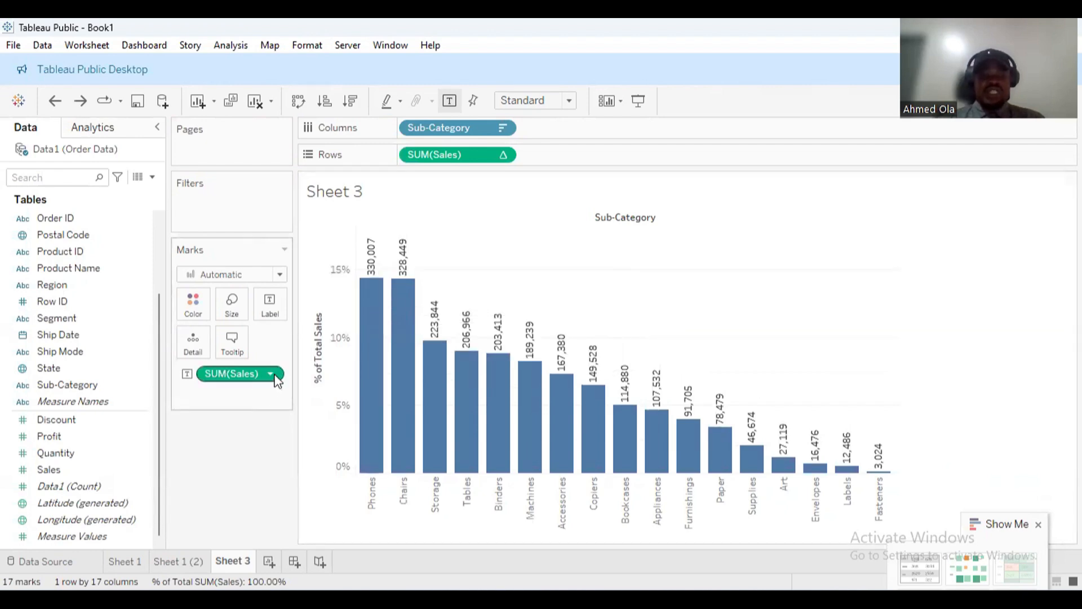
click(273, 377)
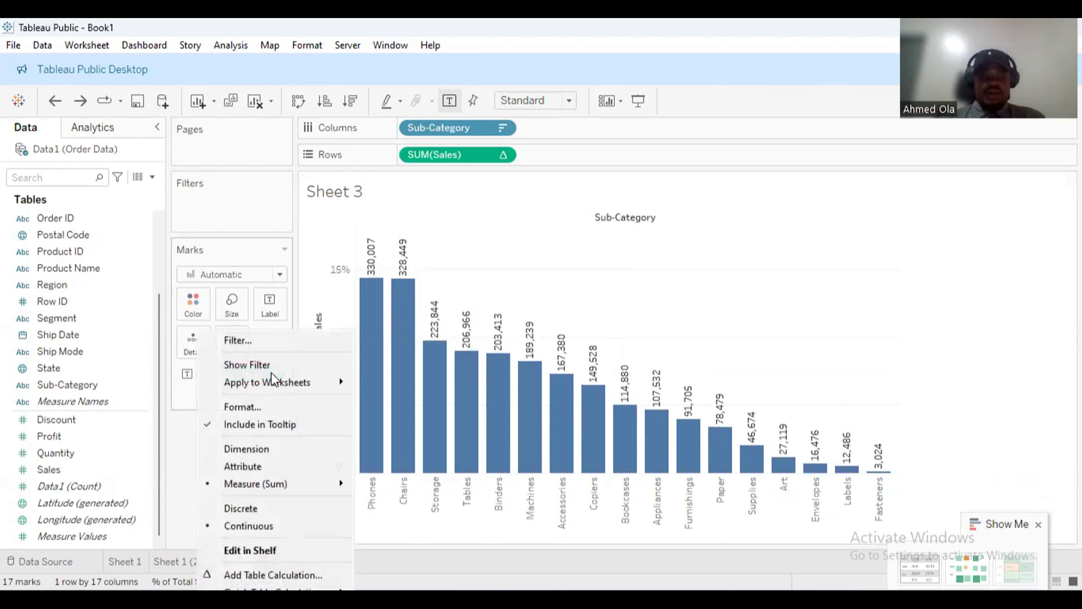
mouse_move(295, 587)
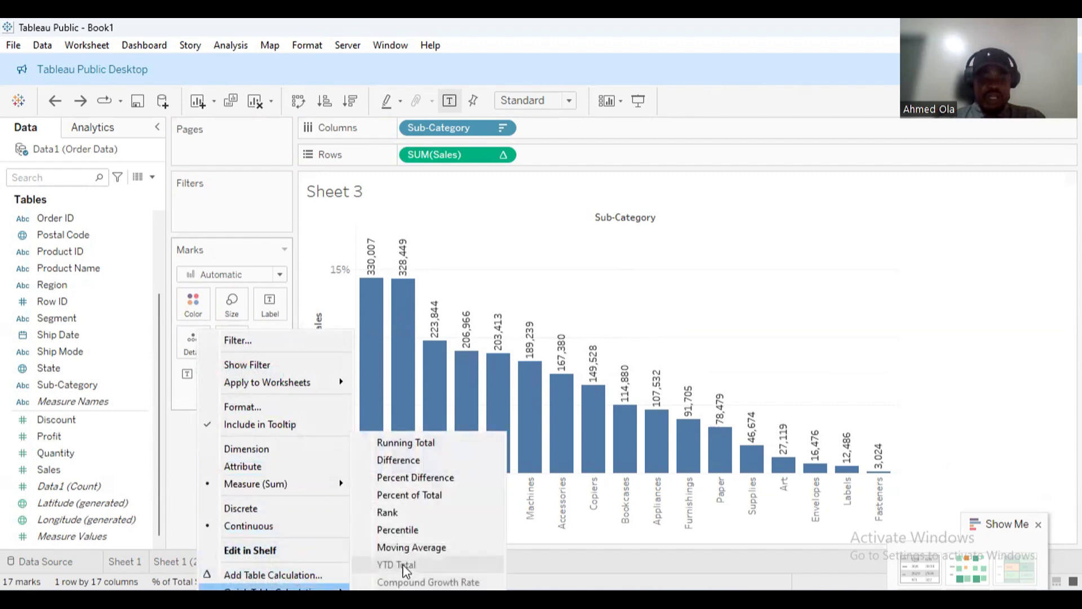
click(410, 496)
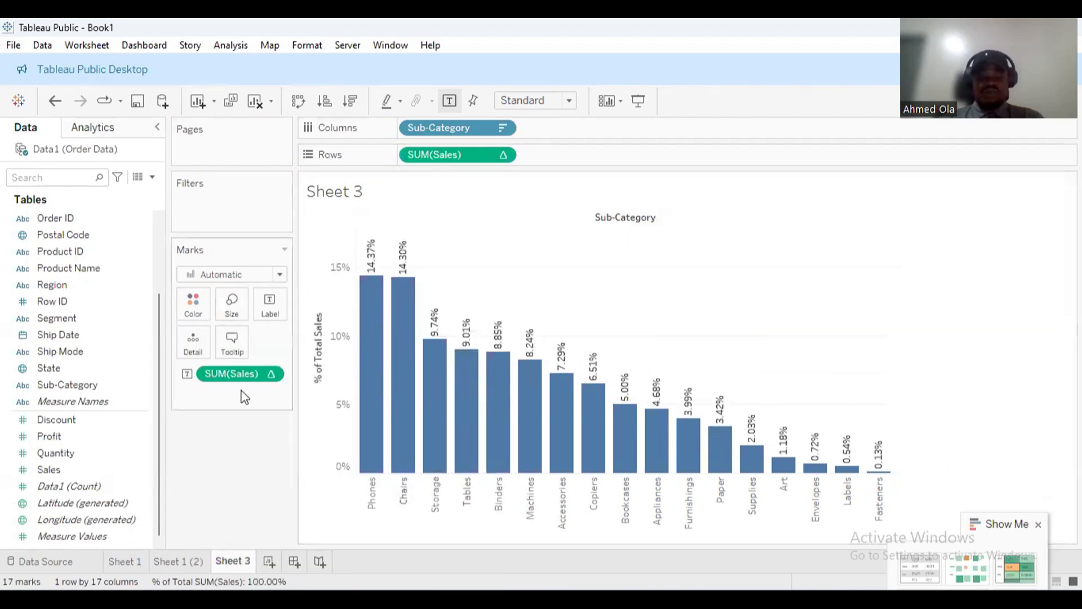
- Try the Rank quick table calculation on the Sales labels and set it back to Percent of Total
click(271, 373)
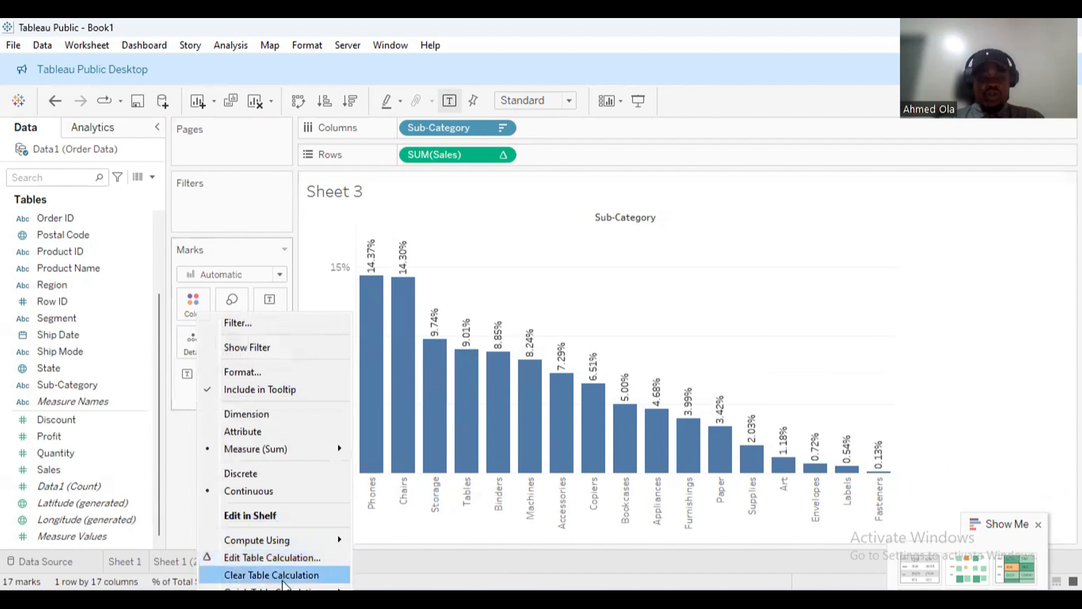
mouse_move(282, 589)
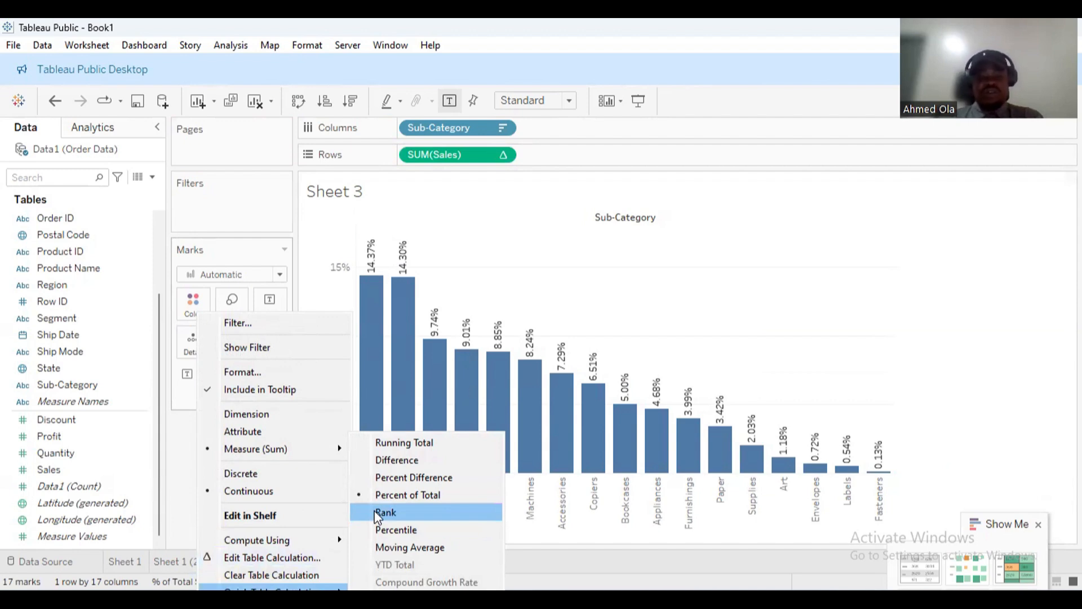
click(410, 506)
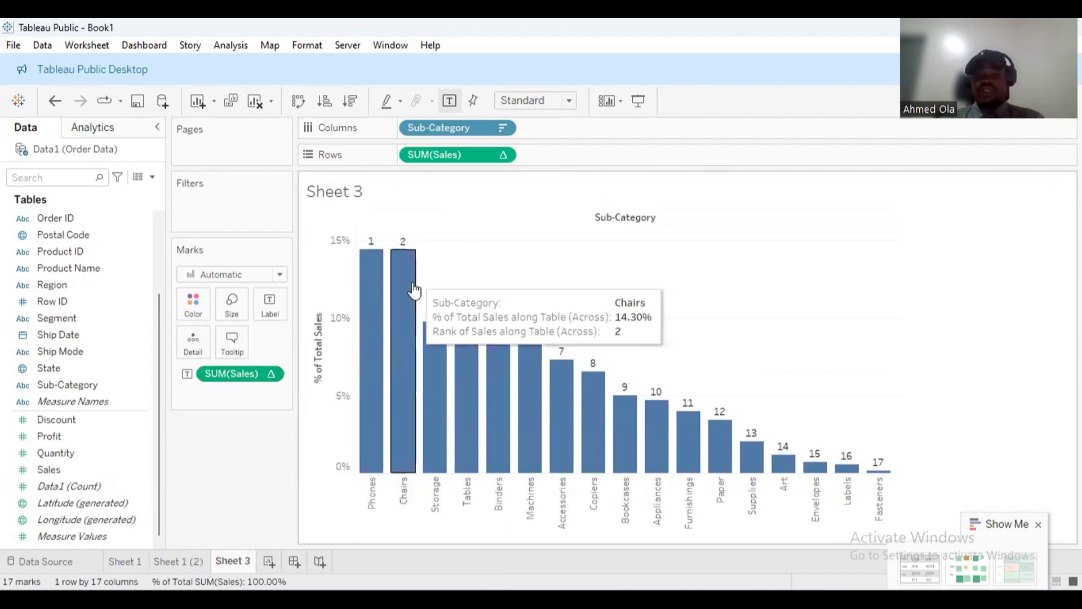
click(278, 372)
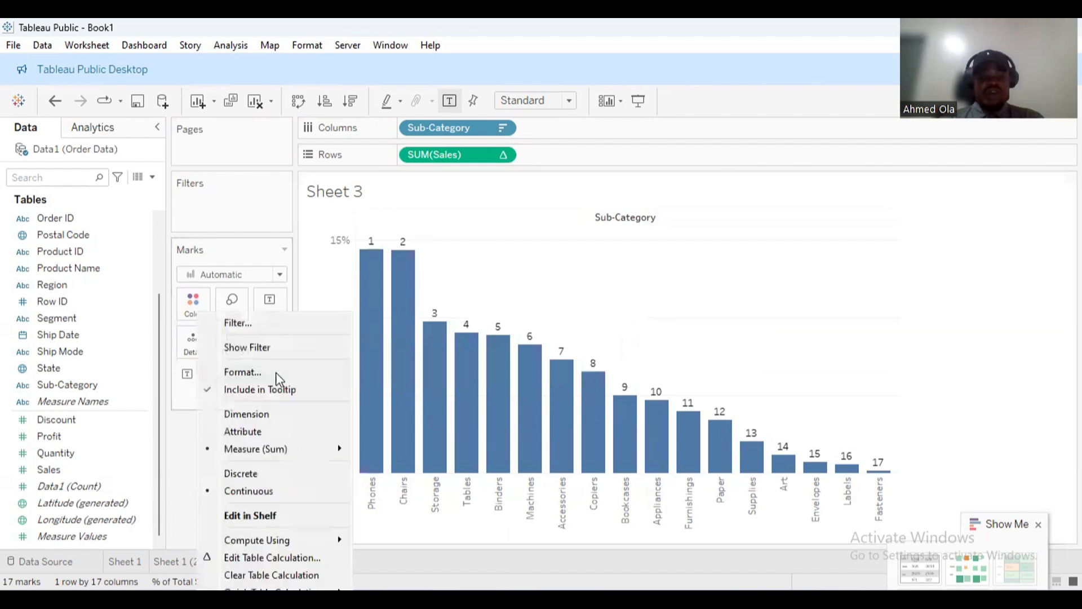
mouse_move(315, 590)
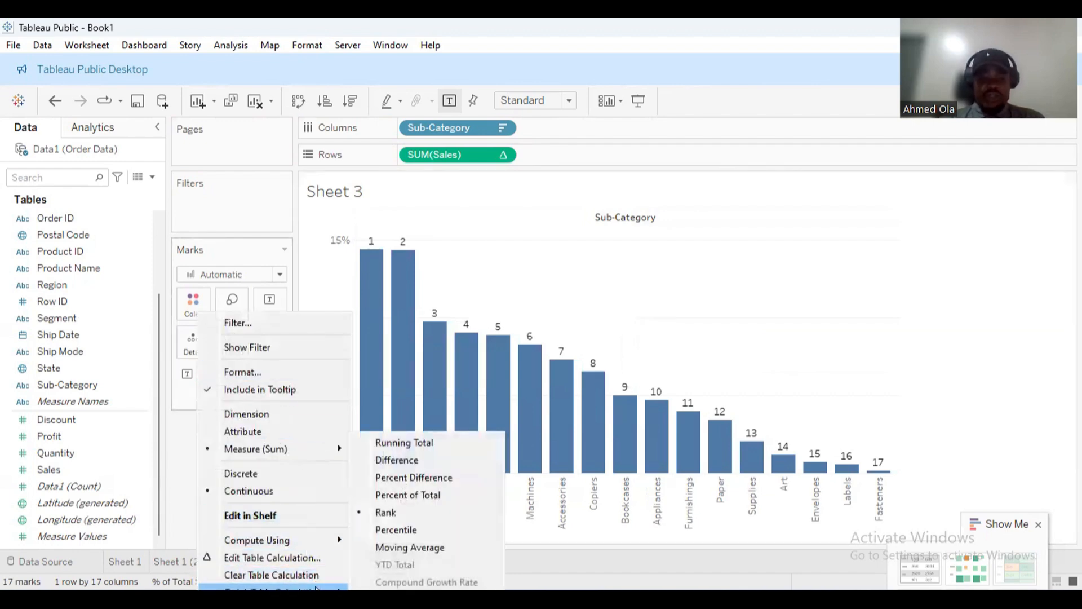
click(420, 495)
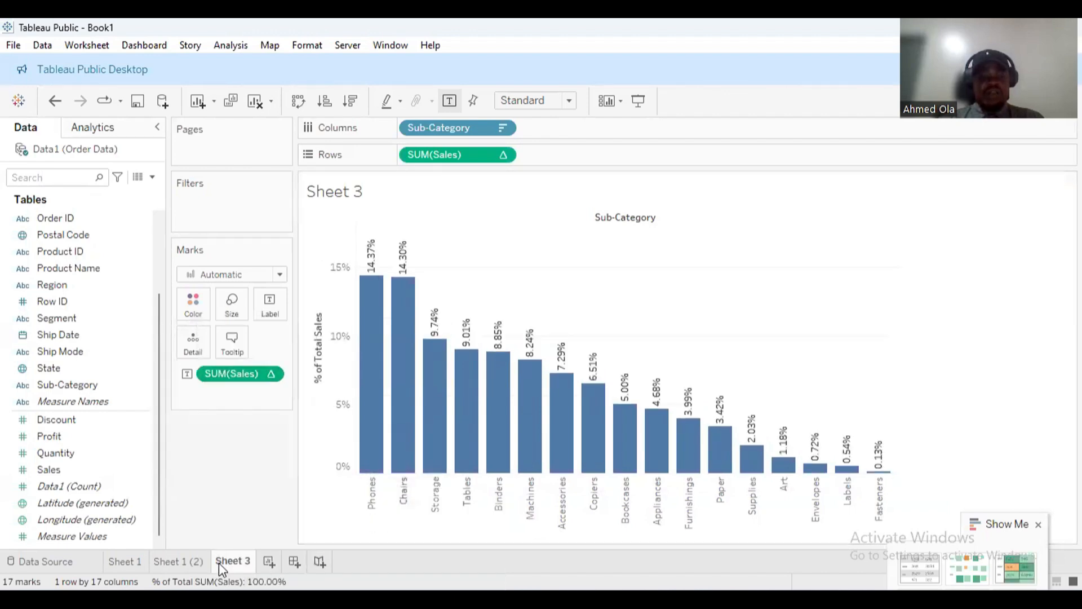
- Replace the sheet title with "Subcategory by percentages contribution"
double_click(397, 192)
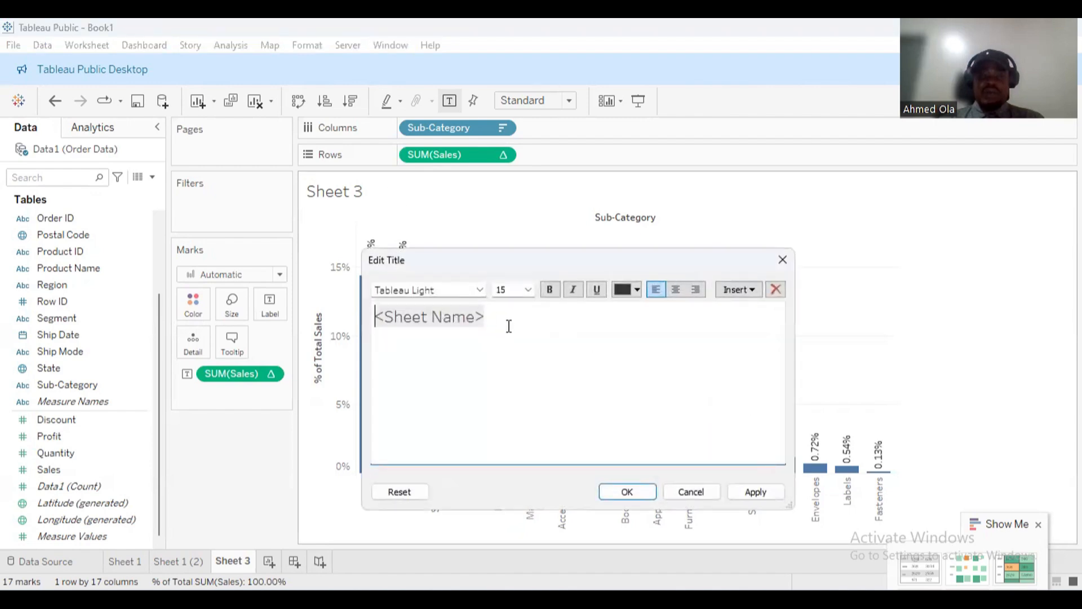
drag(508, 324, 365, 298)
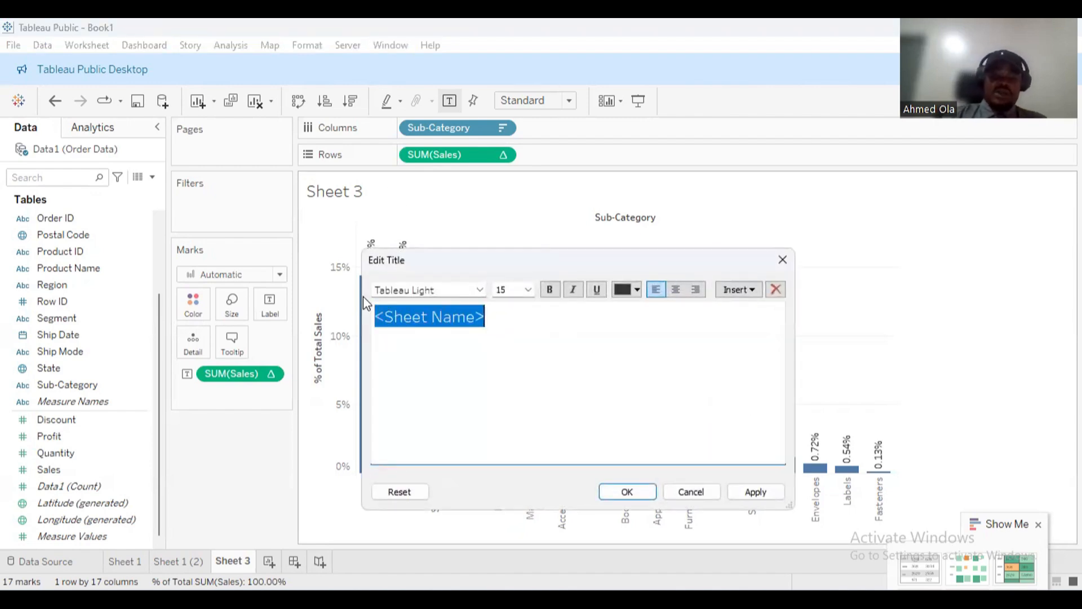
text(Sub)
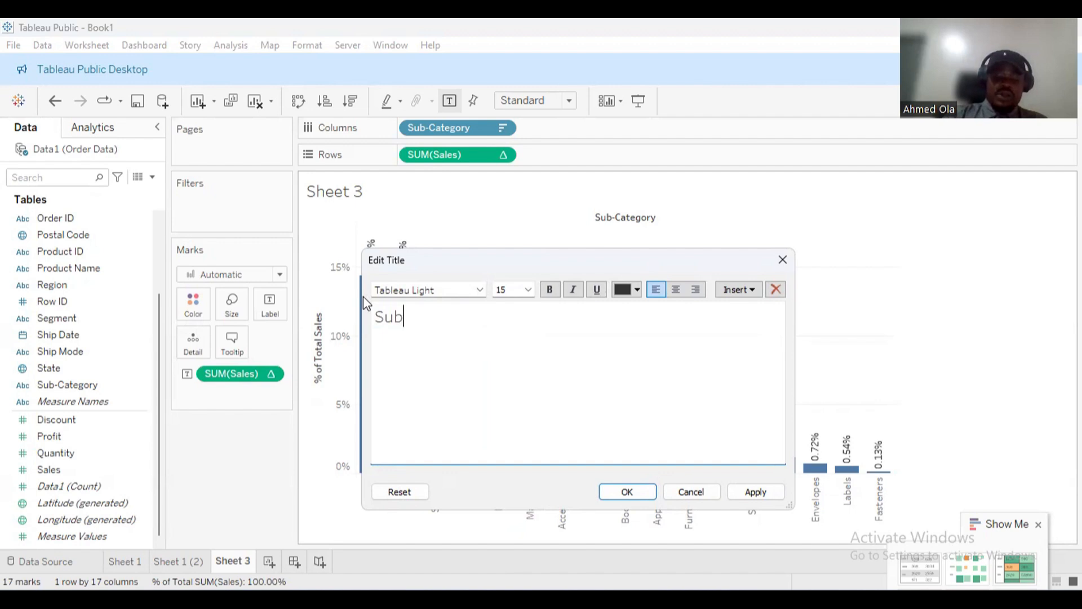
text(categor)
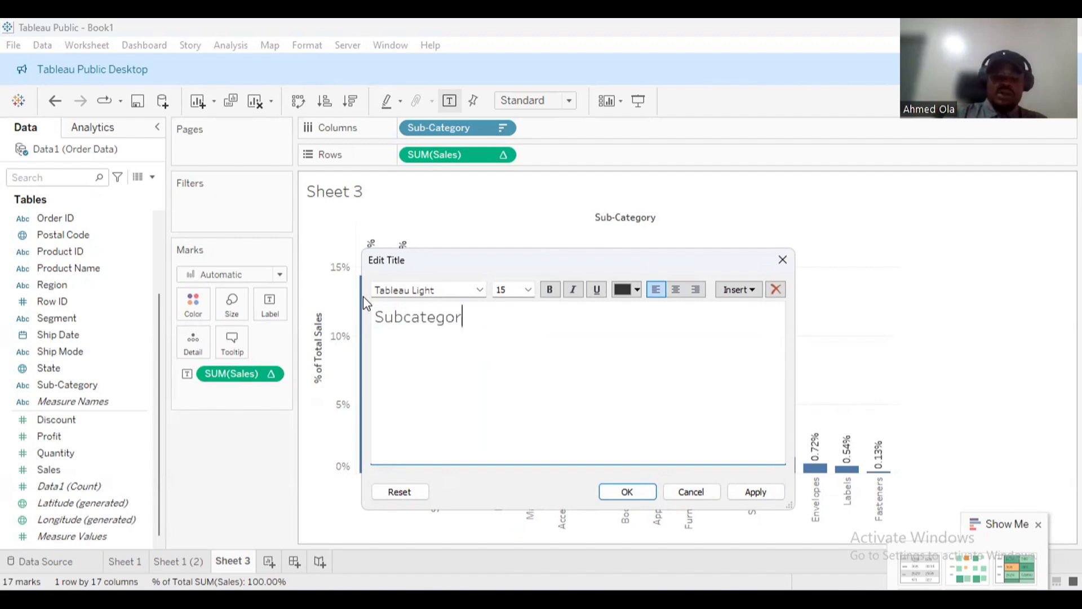
text(y by p)
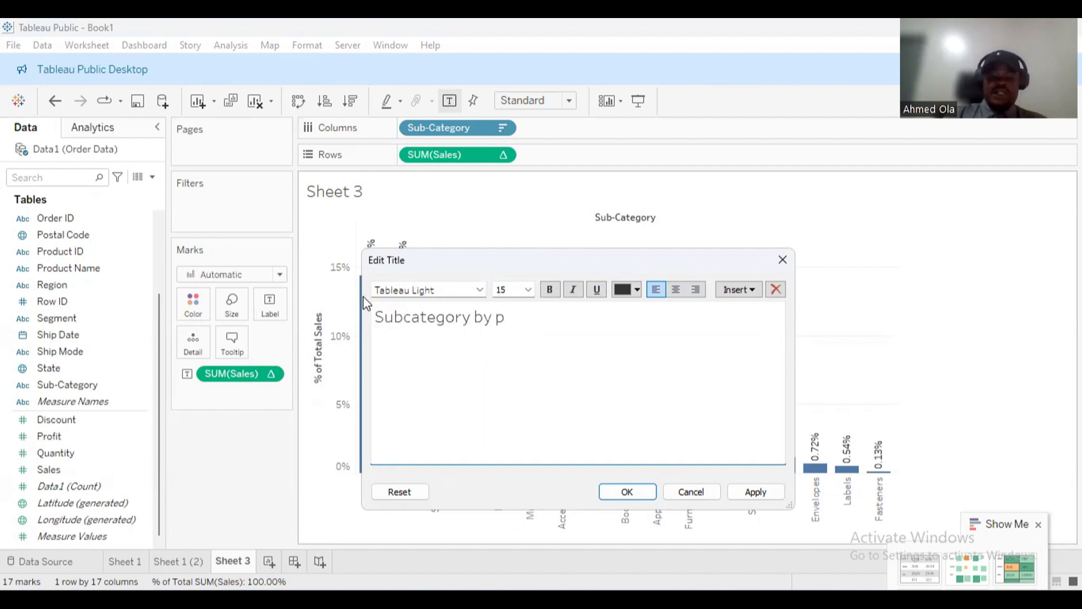
text(ercentage)
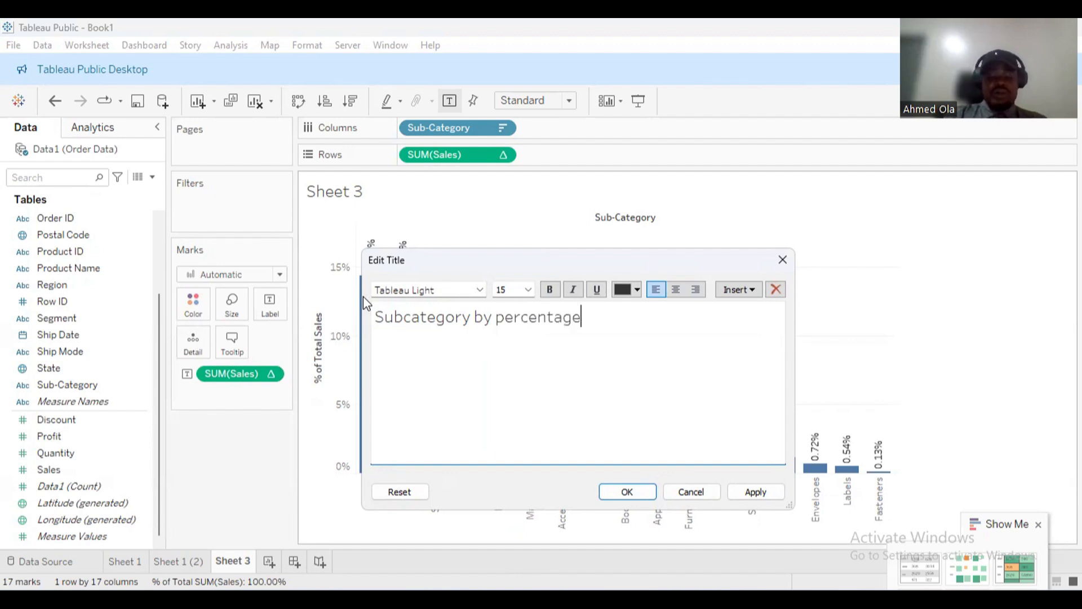
text(s con)
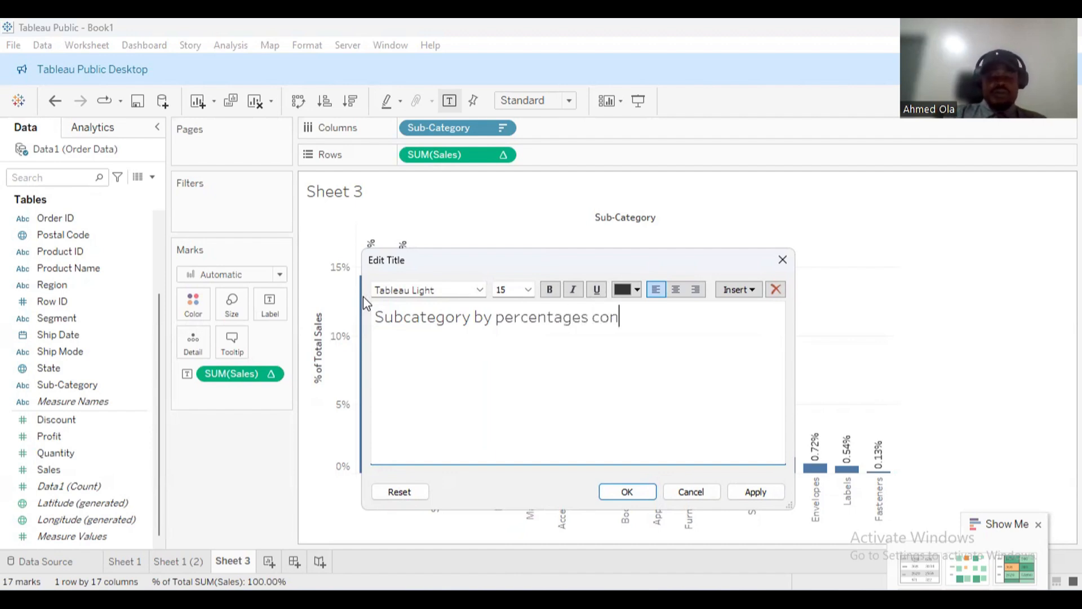
text(tribut)
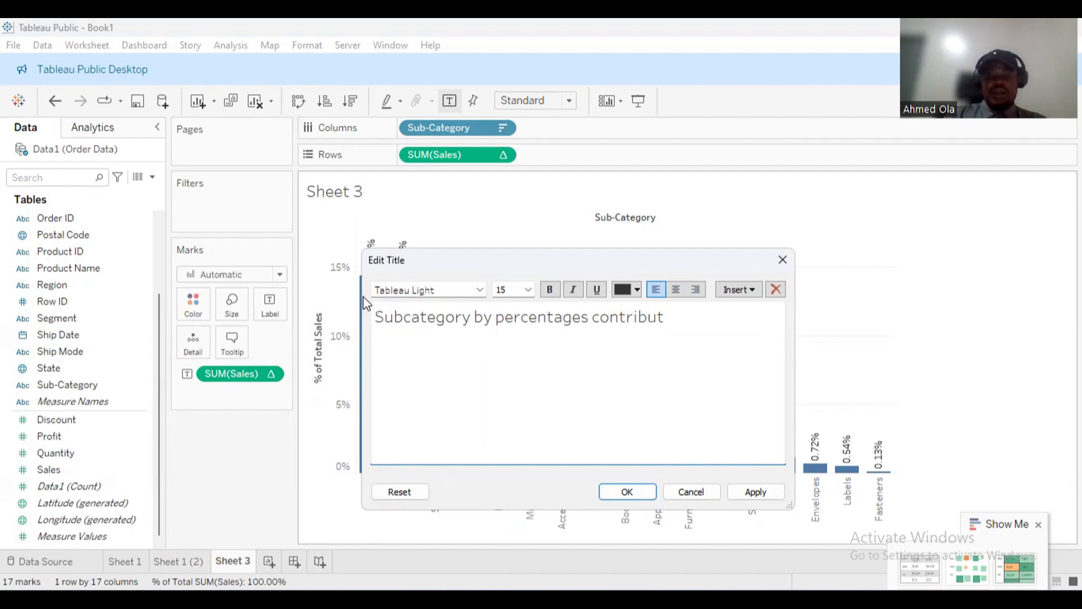
text(ion)
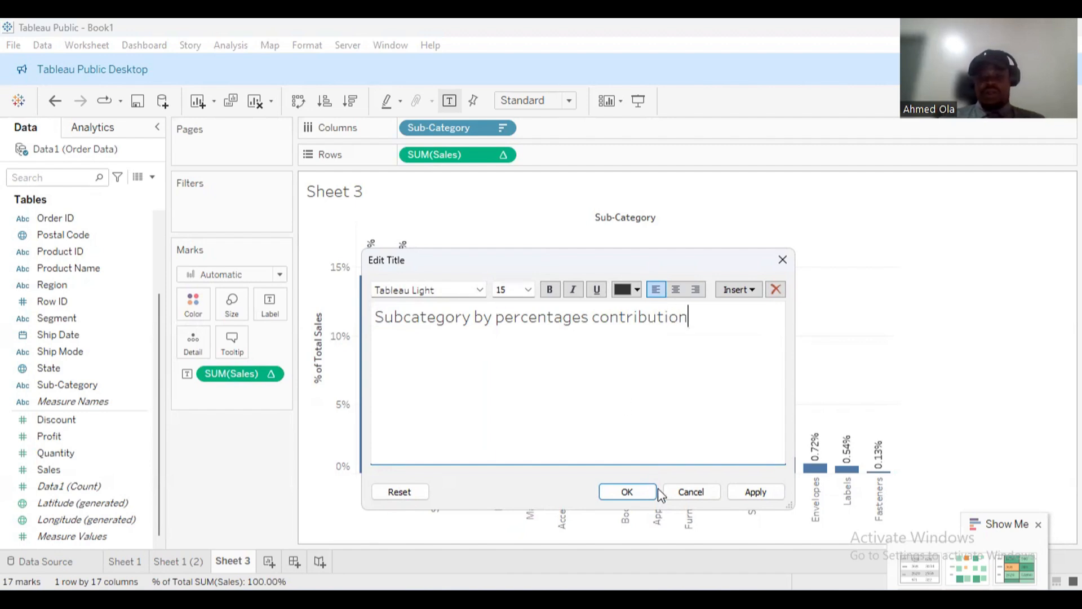
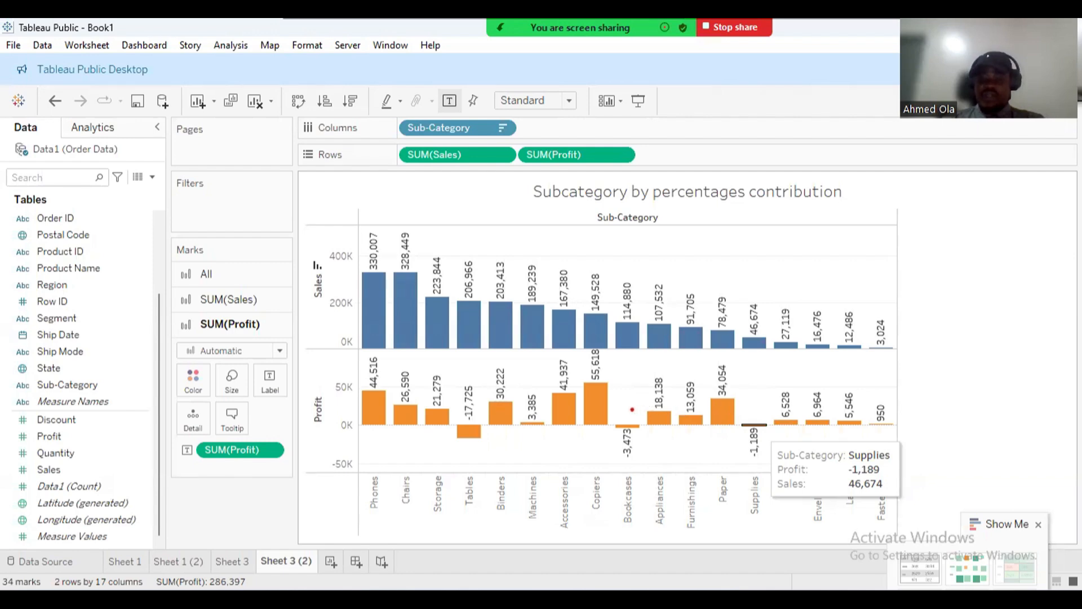
mouse_move(579, 368)
mouse_down()
mouse_move(608, 381)
mouse_move(613, 525)
mouse_up()
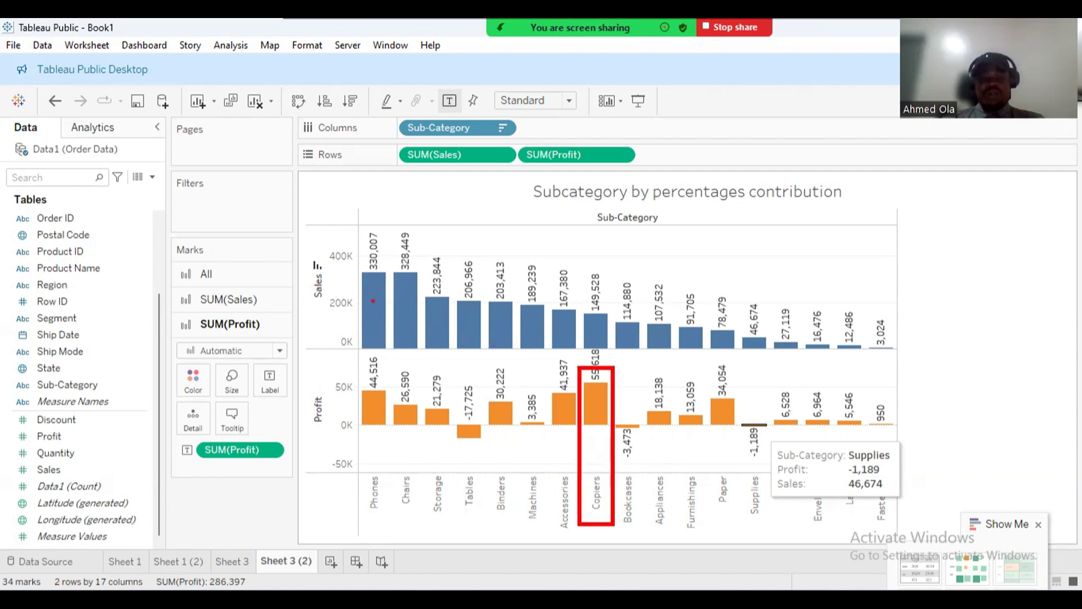
mouse_move(375, 302)
mouse_down()
mouse_move(387, 286)
mouse_move(419, 290)
mouse_up()
mouse_move(436, 312)
mouse_down()
mouse_move(456, 295)
mouse_move(472, 318)
mouse_move(500, 321)
mouse_up()
mouse_move(540, 310)
mouse_down()
mouse_move(541, 326)
mouse_move(544, 302)
mouse_up()
drag(562, 325, 562, 305)
drag(600, 322, 600, 314)
mouse_move(602, 275)
mouse_down()
mouse_move(595, 269)
mouse_move(612, 258)
mouse_up()
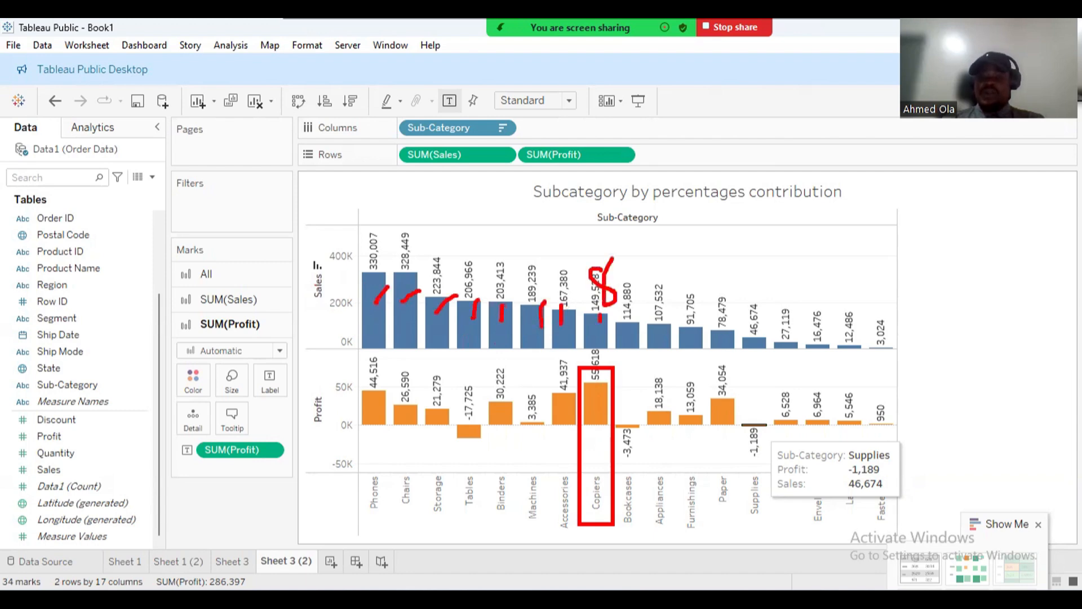
key(Escape)
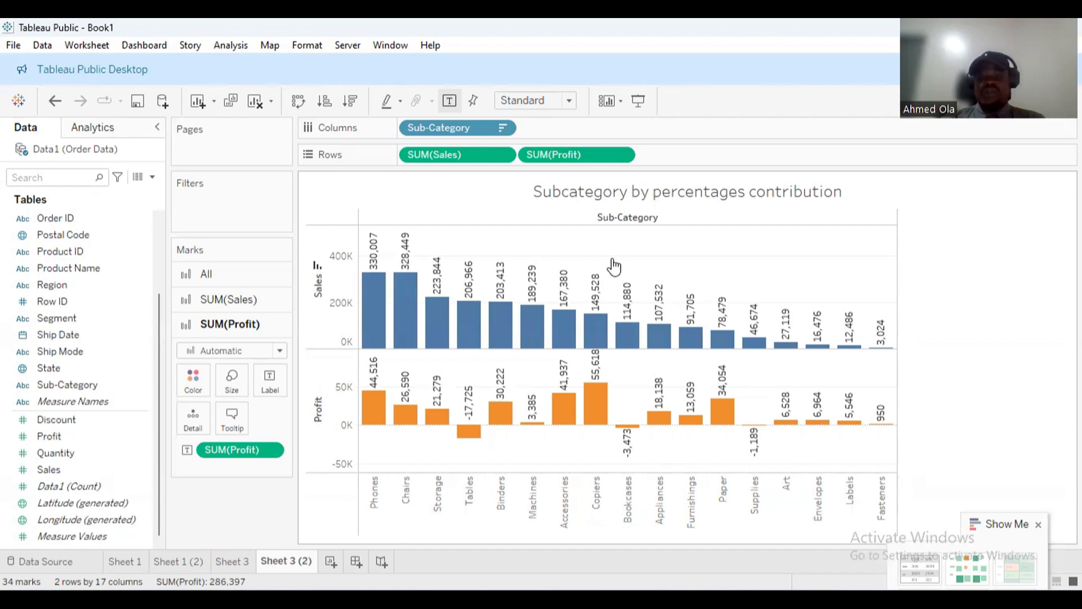
- Create a new worksheet and expand the Show Me chart gallery beside the empty view
click(331, 561)
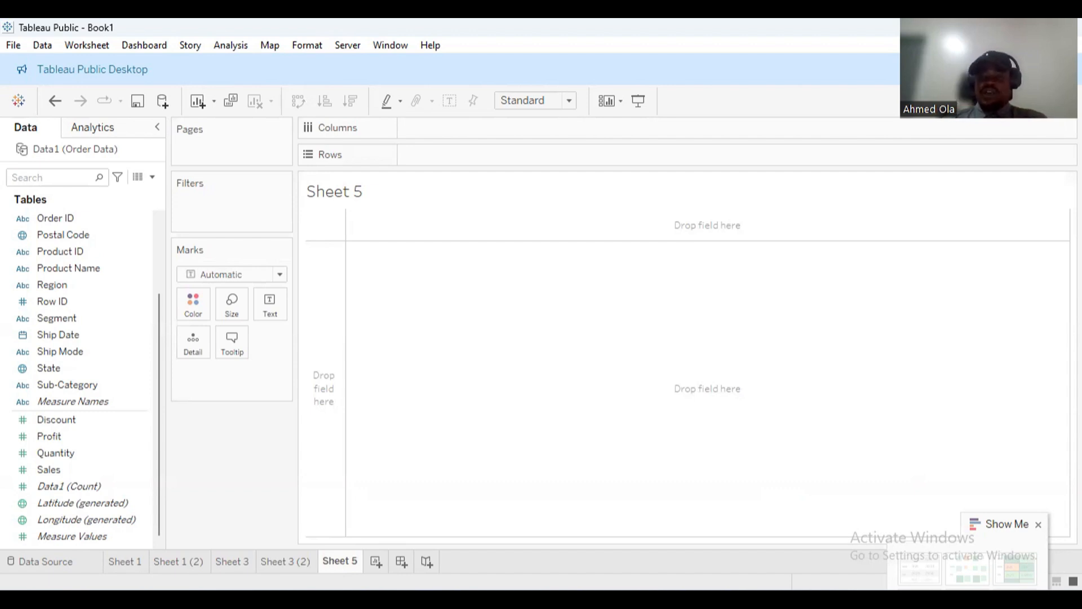
click(985, 521)
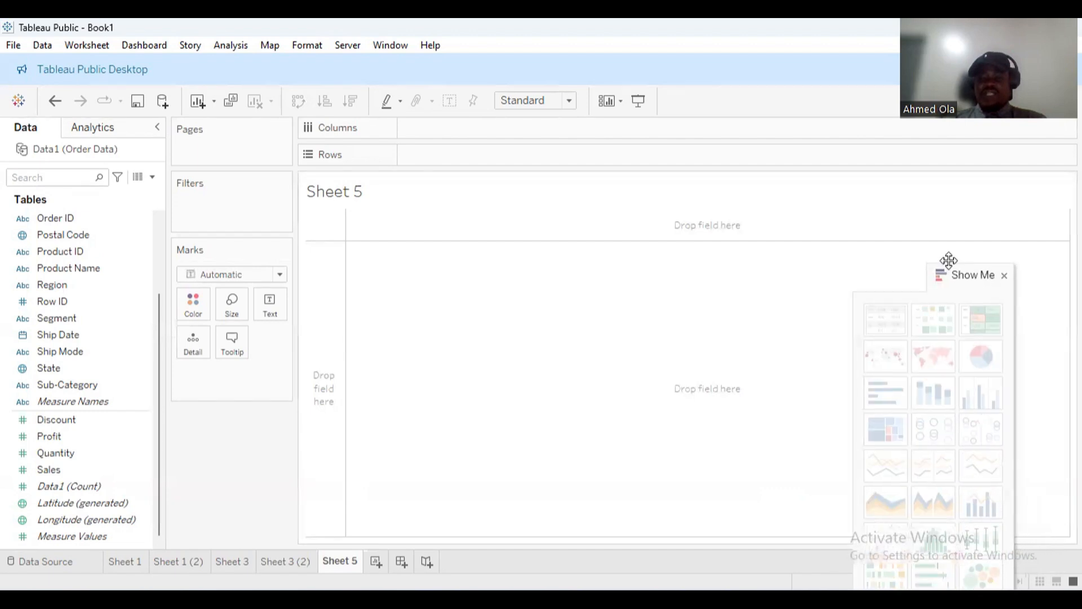
drag(935, 213, 998, 147)
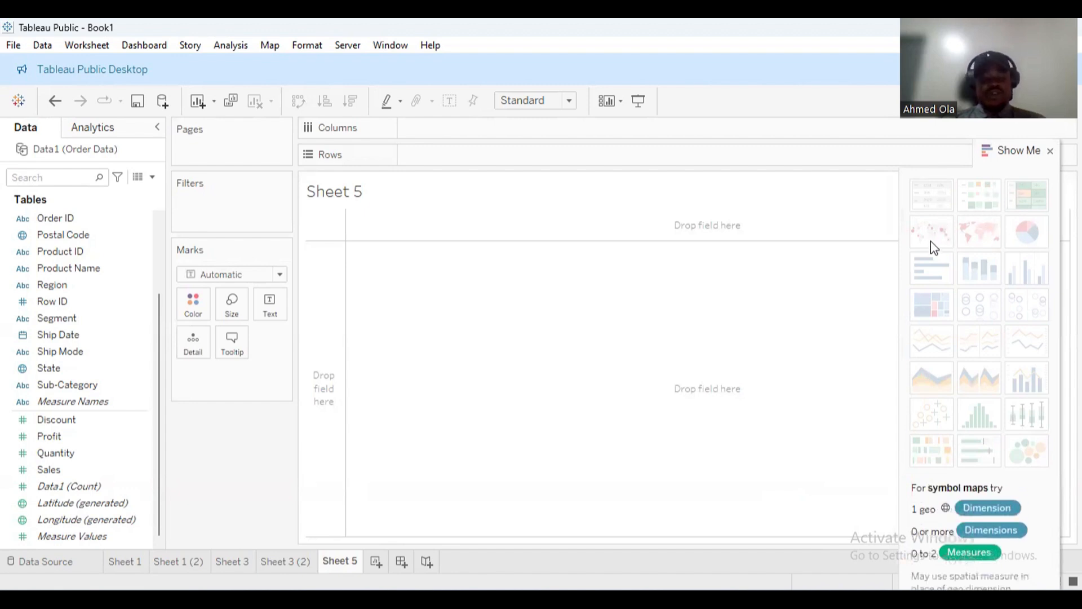
key(ctrl+2)
mouse_move(900, 169)
mouse_down()
mouse_move(1010, 231)
mouse_move(1063, 461)
mouse_up()
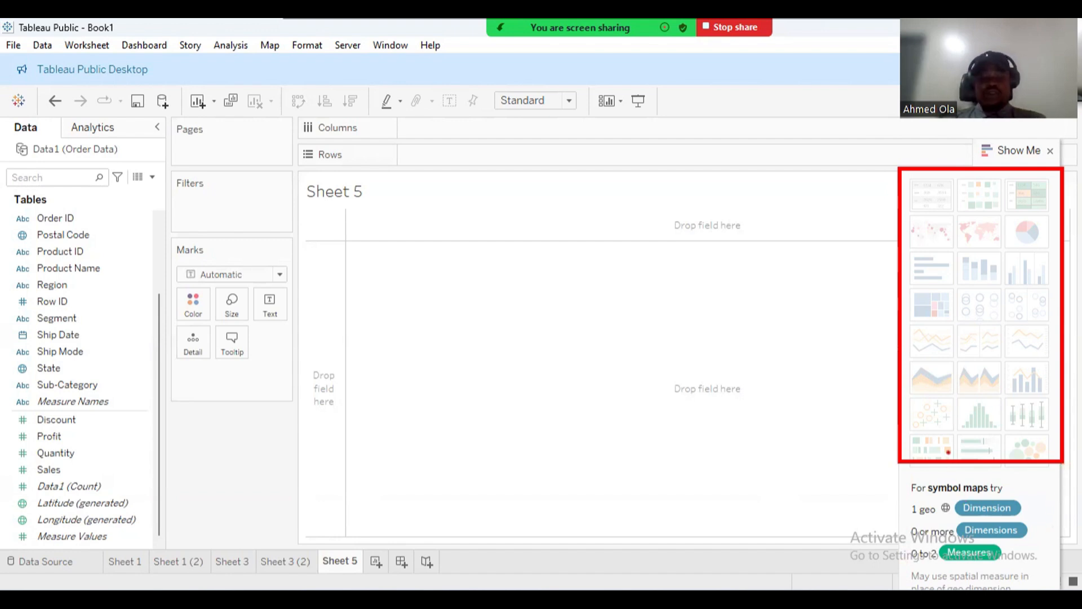
key(Escape)
key(ctrl+1)
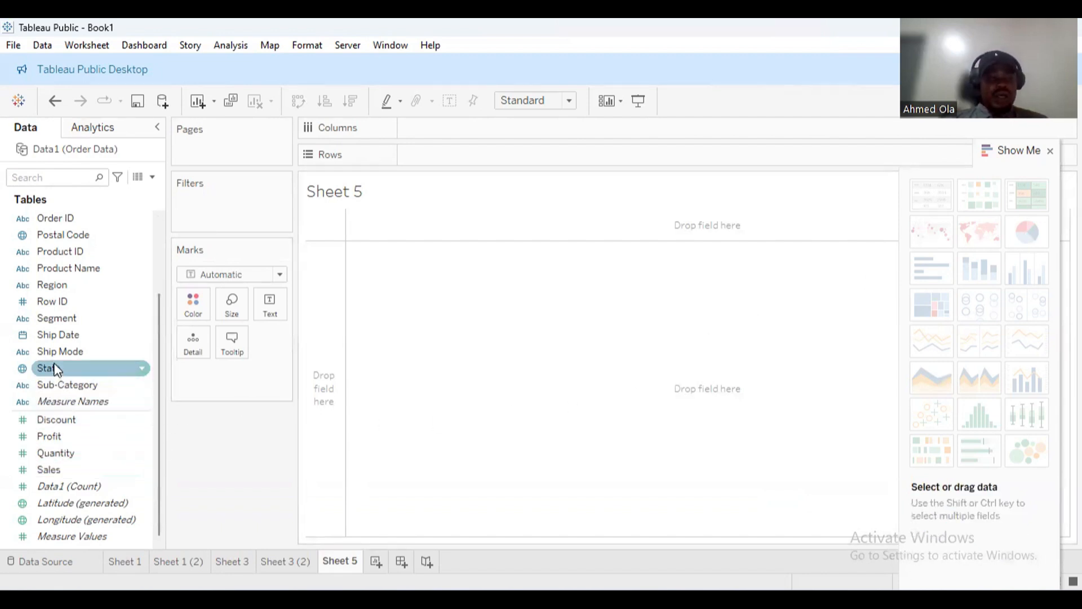
- Add the Category field to Columns on the new worksheet
drag(158, 310, 158, 212)
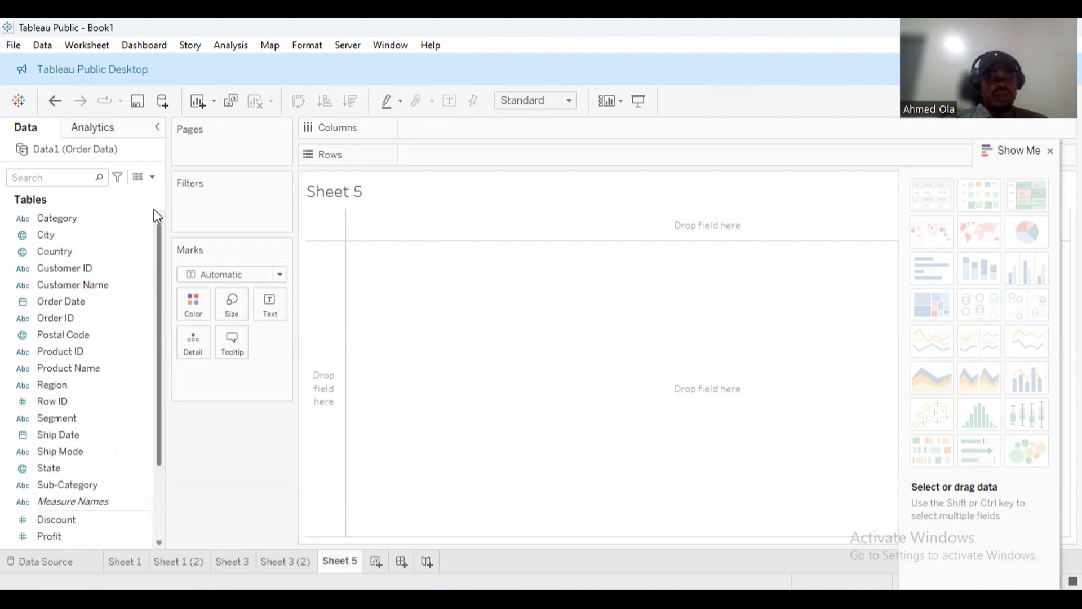
drag(72, 228, 431, 134)
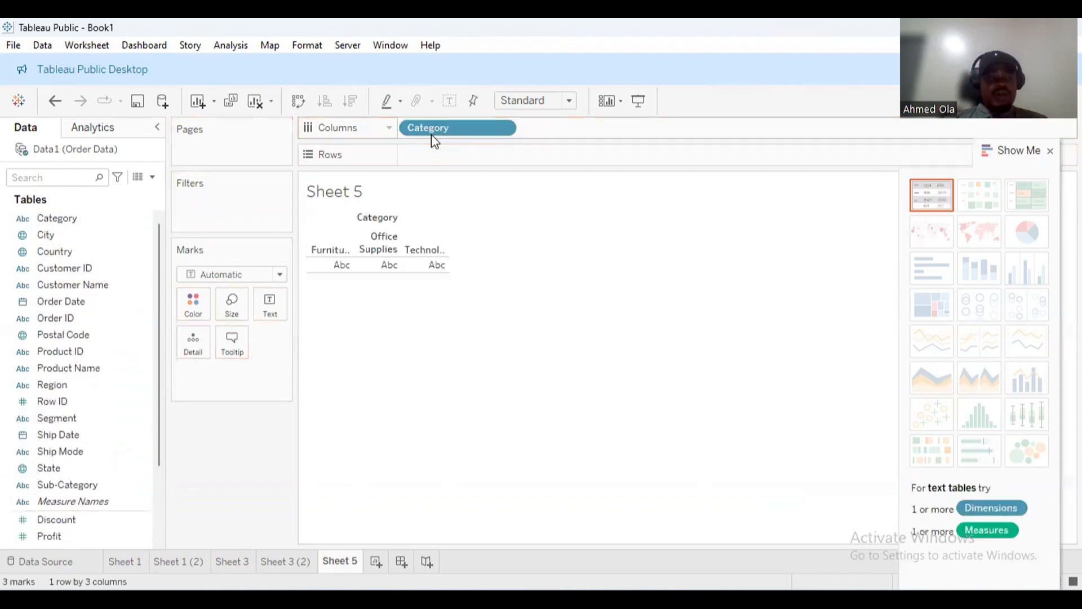
- Add the Profit field to Rows and turn the category view into a pie chart
drag(57, 536, 458, 157)
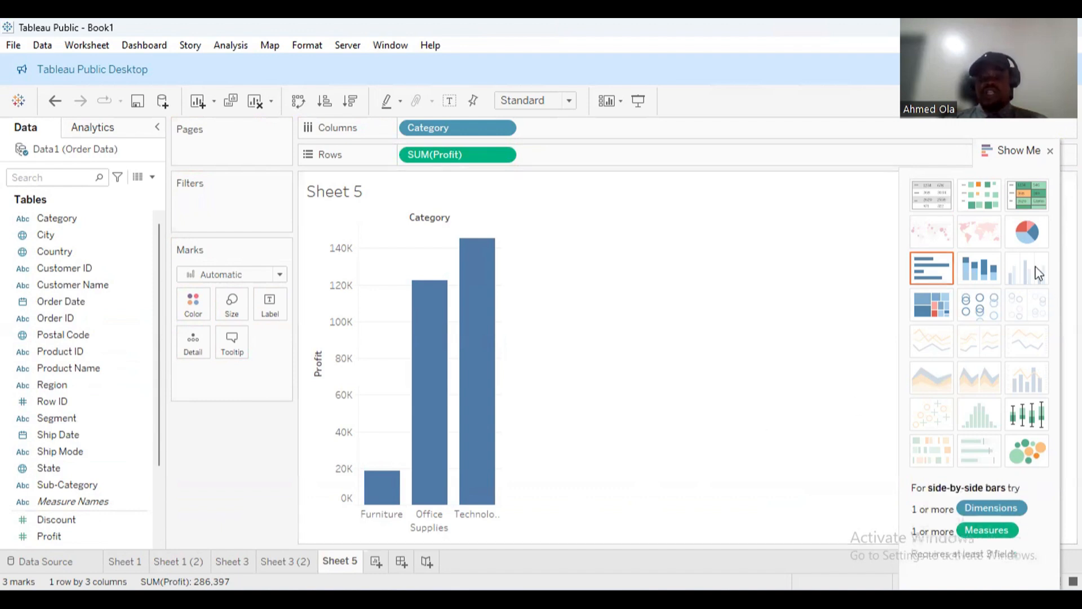
click(1023, 233)
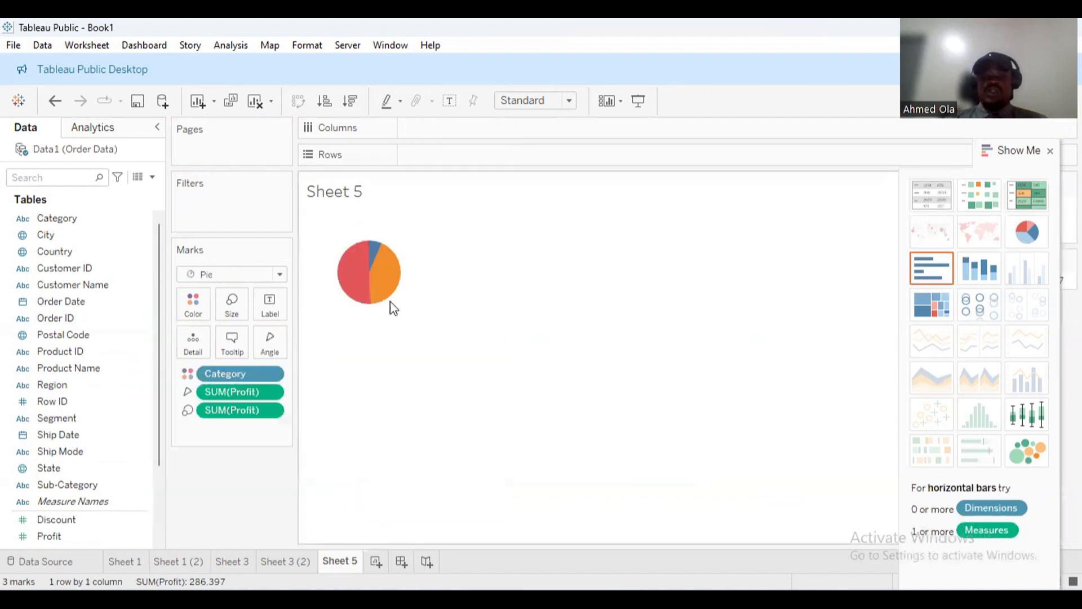
mouse_move(393, 301)
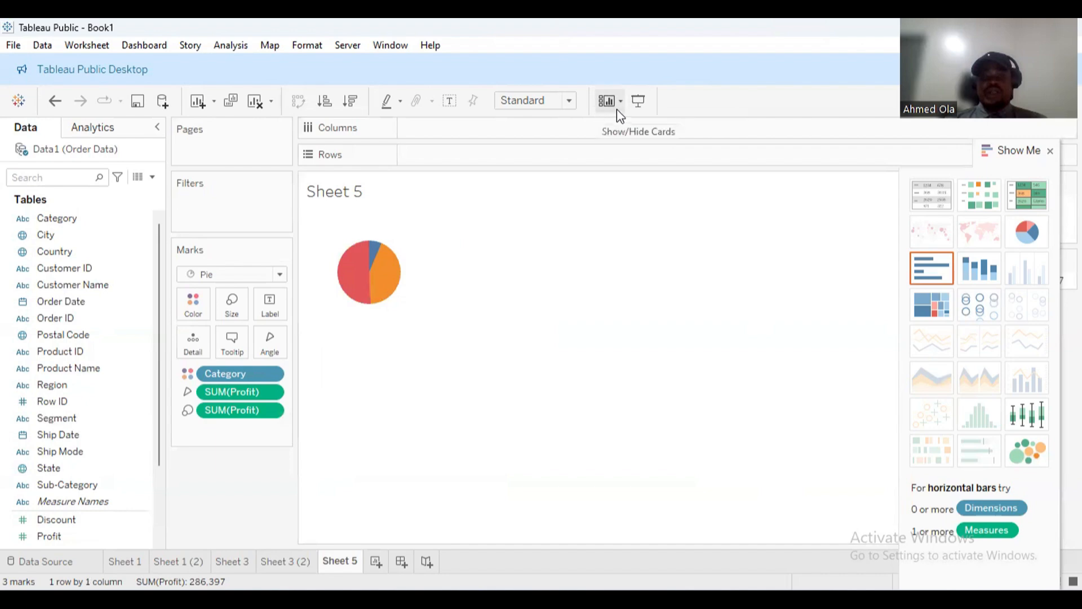
- Set the pie chart's fit to Entire View
click(637, 102)
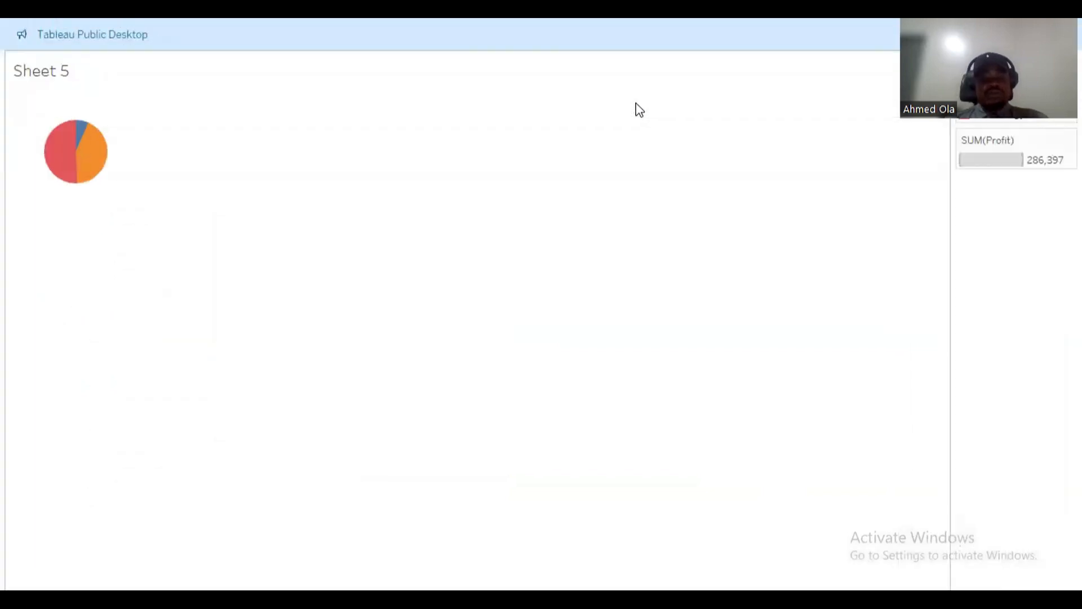
key(Escape)
click(569, 101)
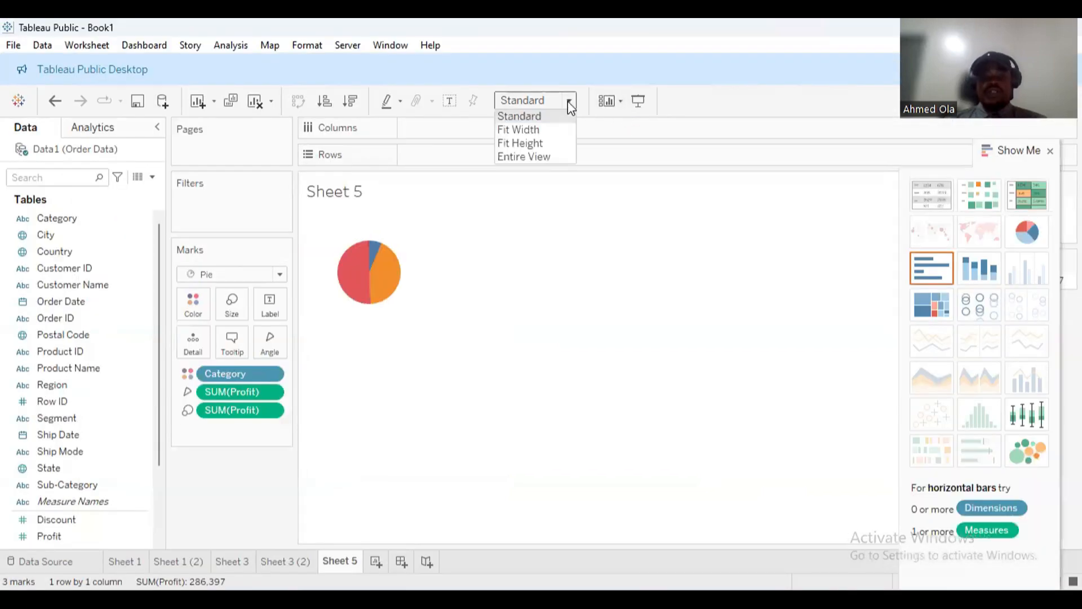
click(552, 158)
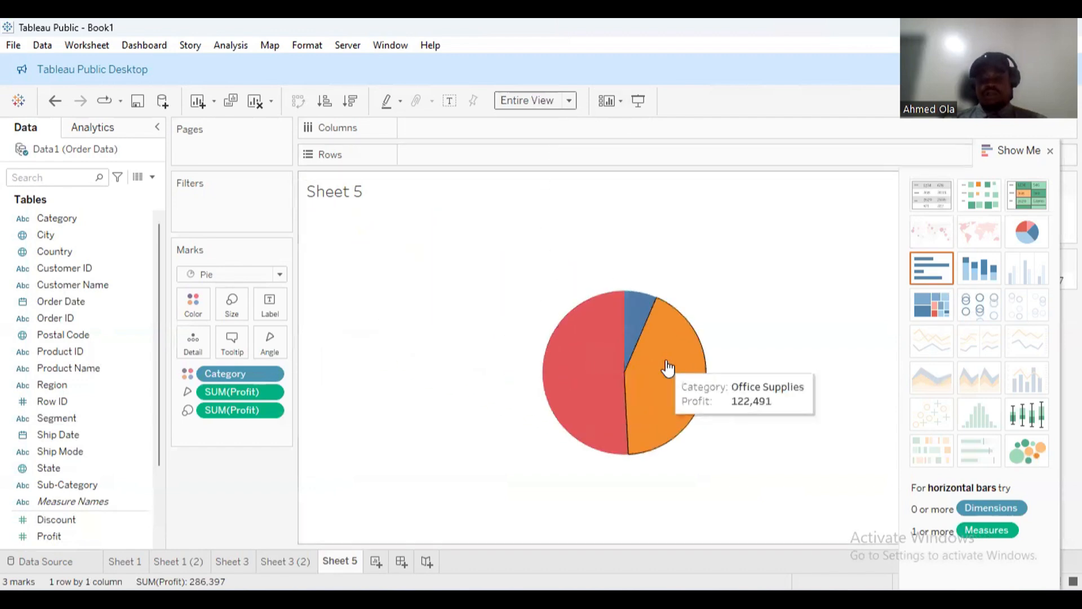
mouse_move(661, 353)
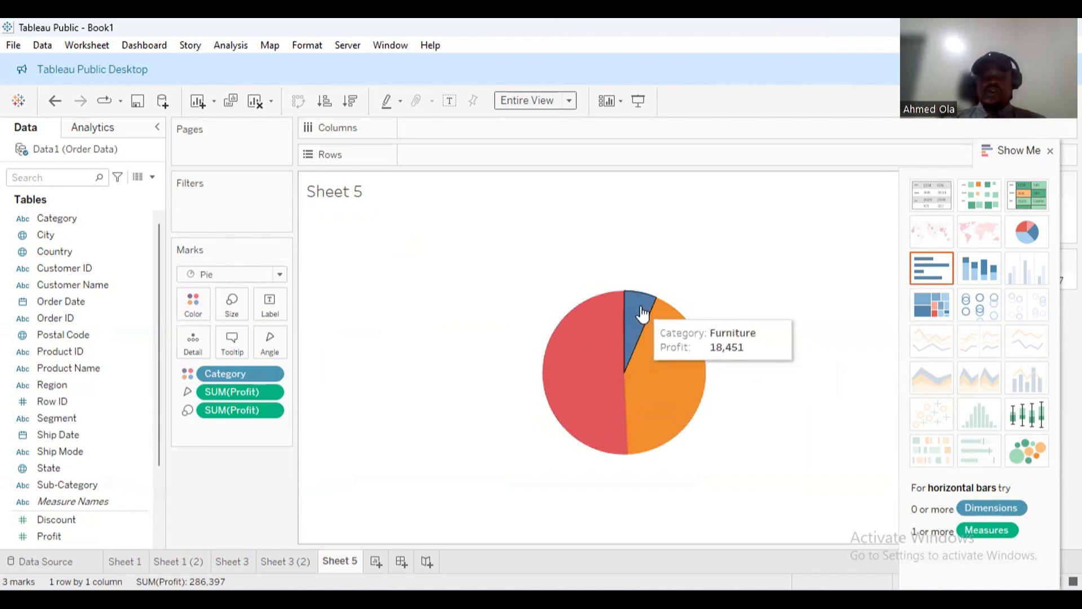
- Label the pie slices with the Profit values and the Category names
drag(160, 451, 161, 510)
drag(69, 468, 273, 309)
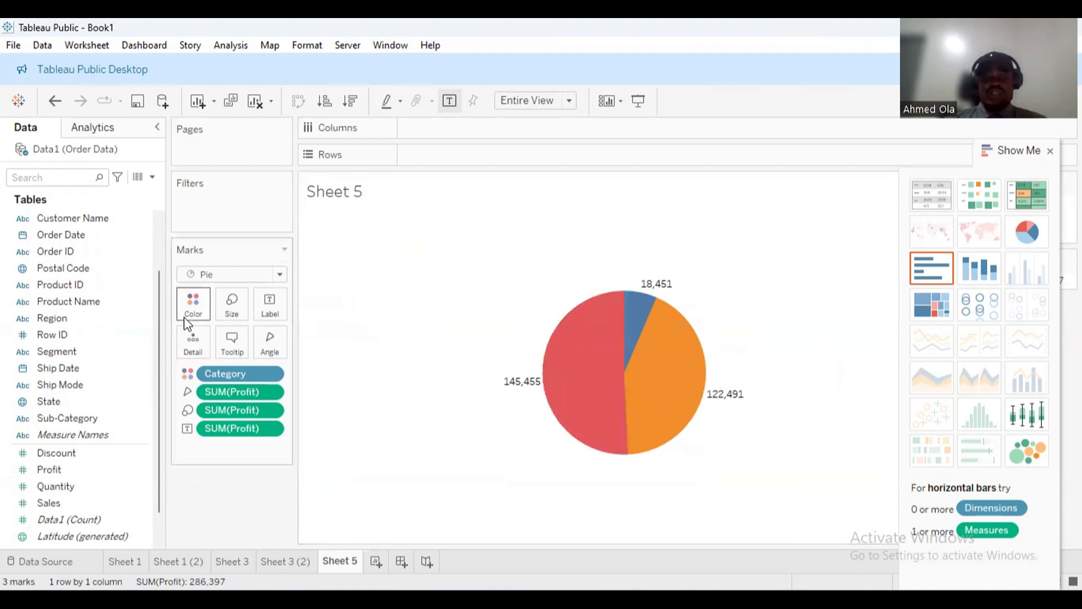
drag(159, 288, 160, 238)
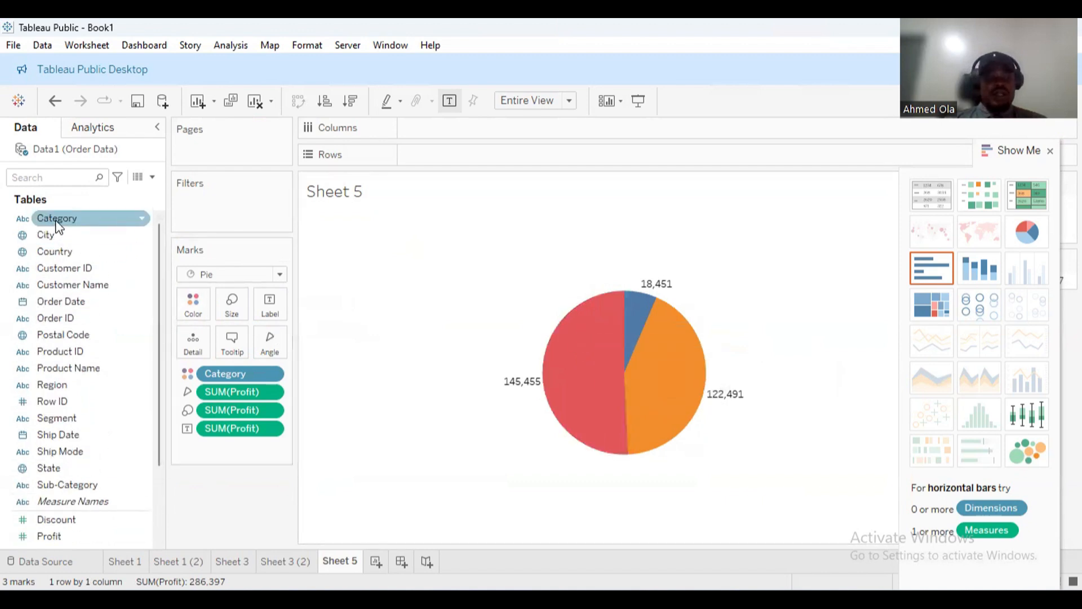
drag(56, 221, 270, 309)
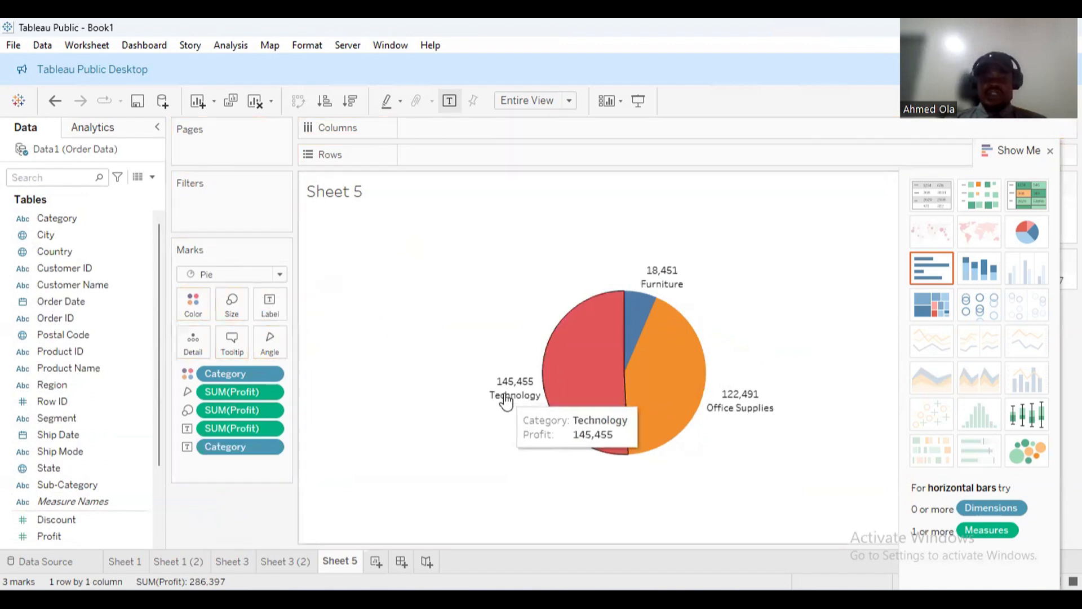
mouse_move(732, 401)
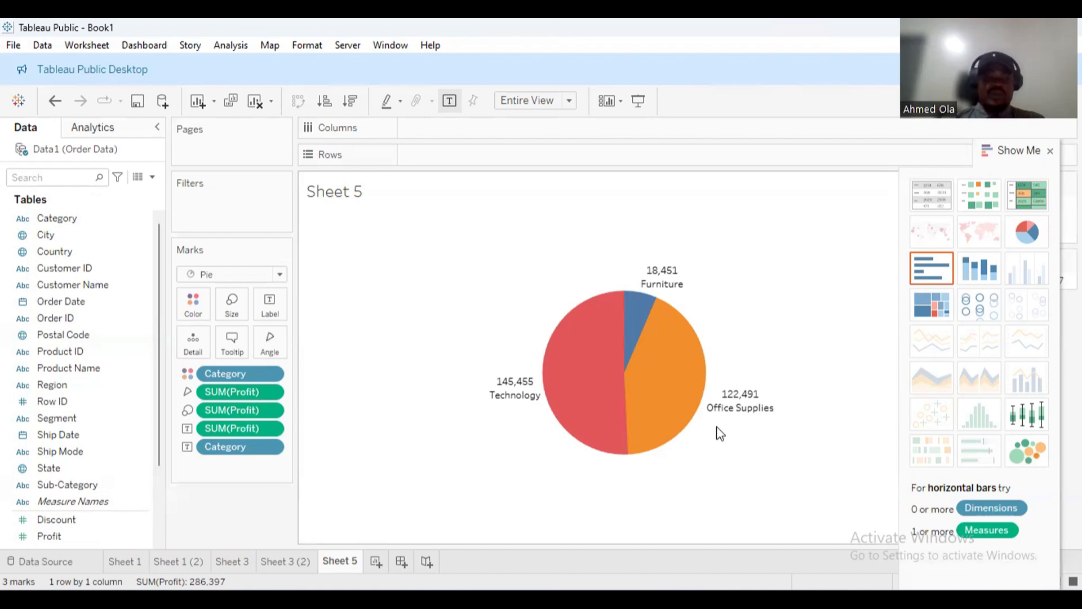
- Apply the Percent of Total quick table calculation to the Profit field on Size and move it to the slice labels
drag(118, 536, 280, 310)
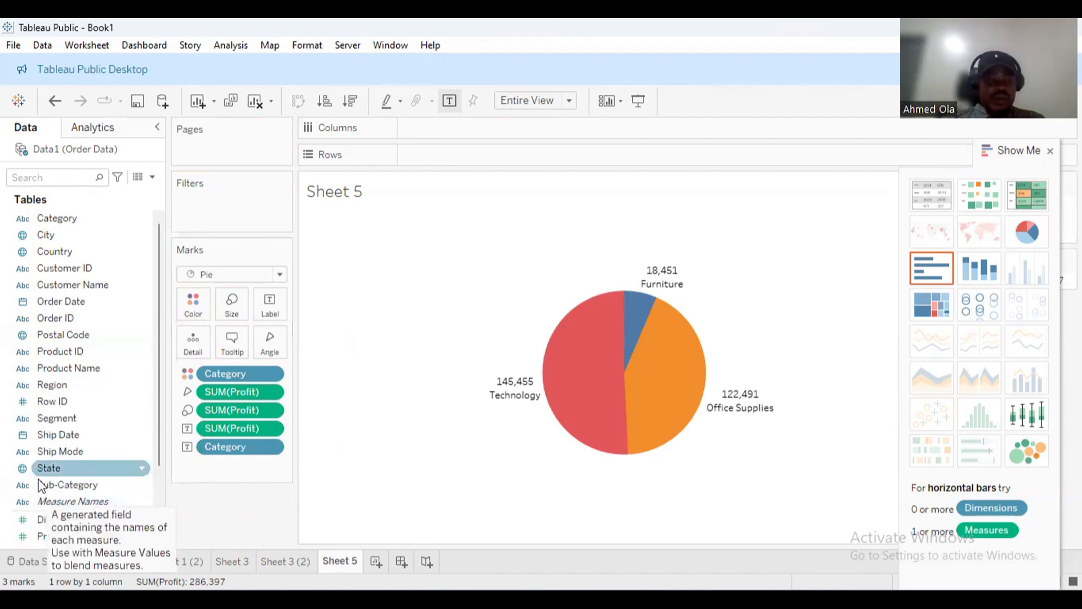
drag(72, 535, 272, 308)
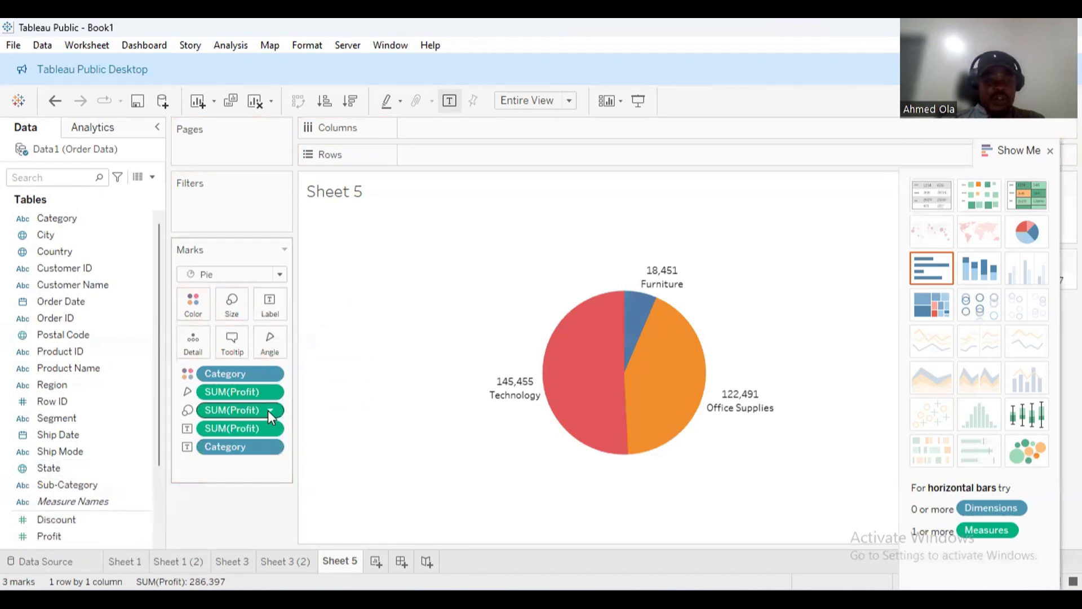
click(270, 410)
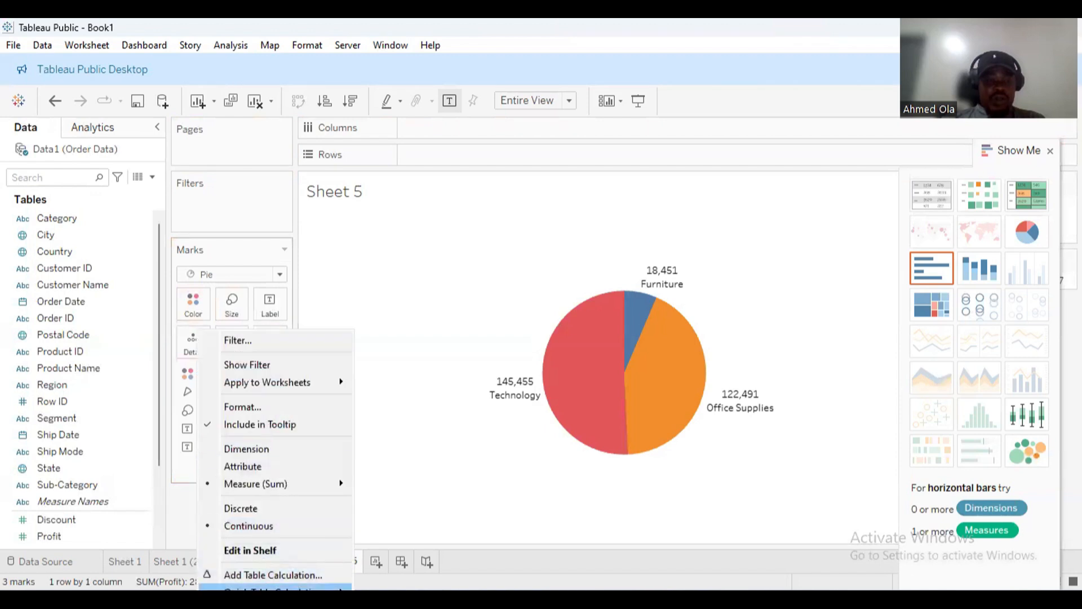
mouse_move(271, 589)
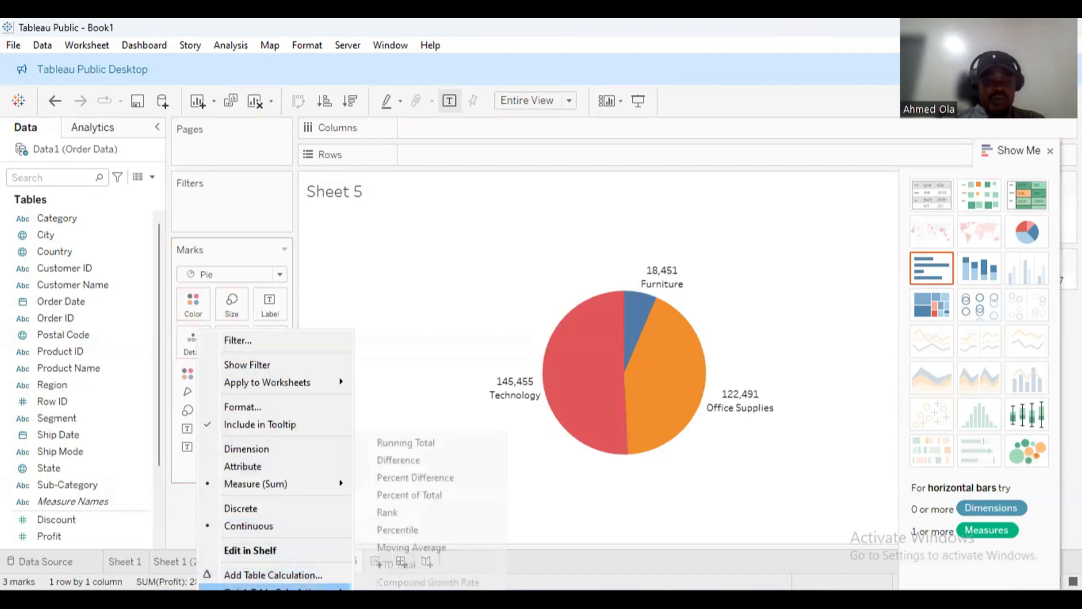
click(412, 501)
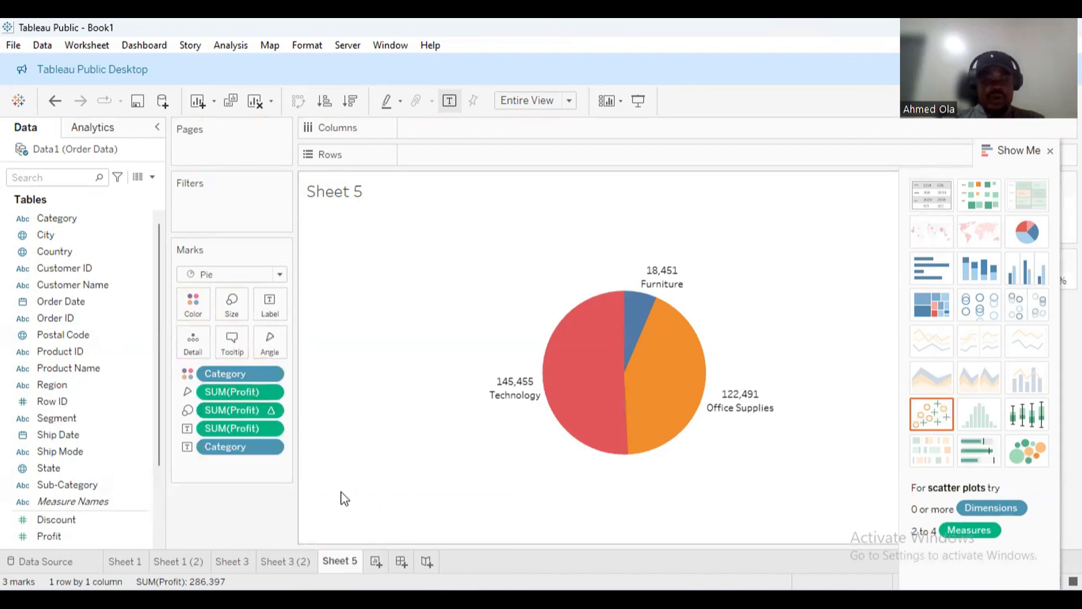
drag(235, 411, 272, 313)
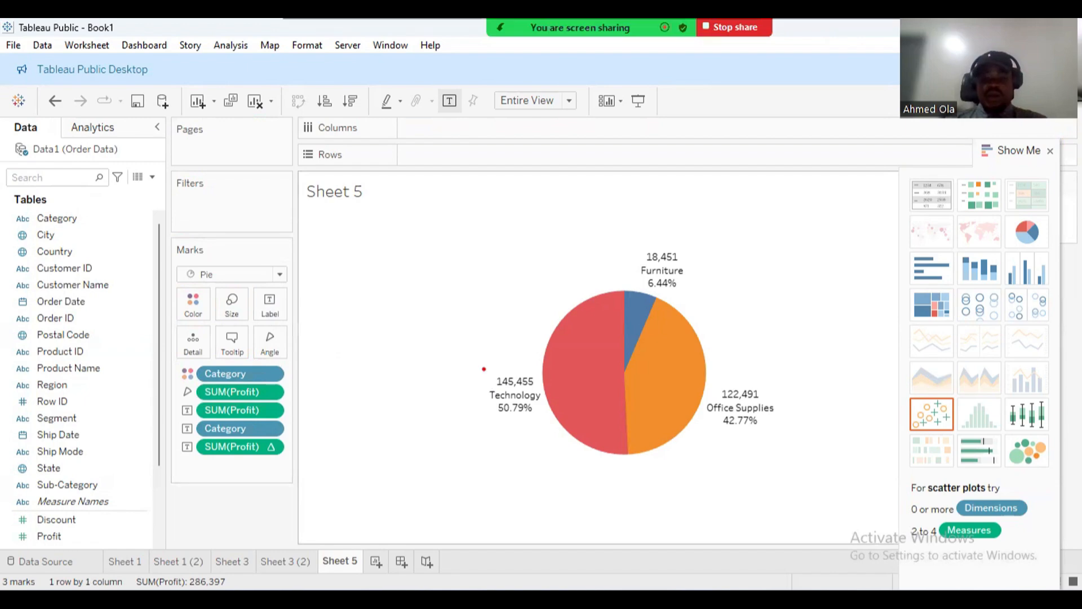
mouse_move(482, 367)
mouse_down()
mouse_move(484, 387)
mouse_move(545, 388)
mouse_move(517, 401)
mouse_move(545, 401)
mouse_move(532, 420)
mouse_up()
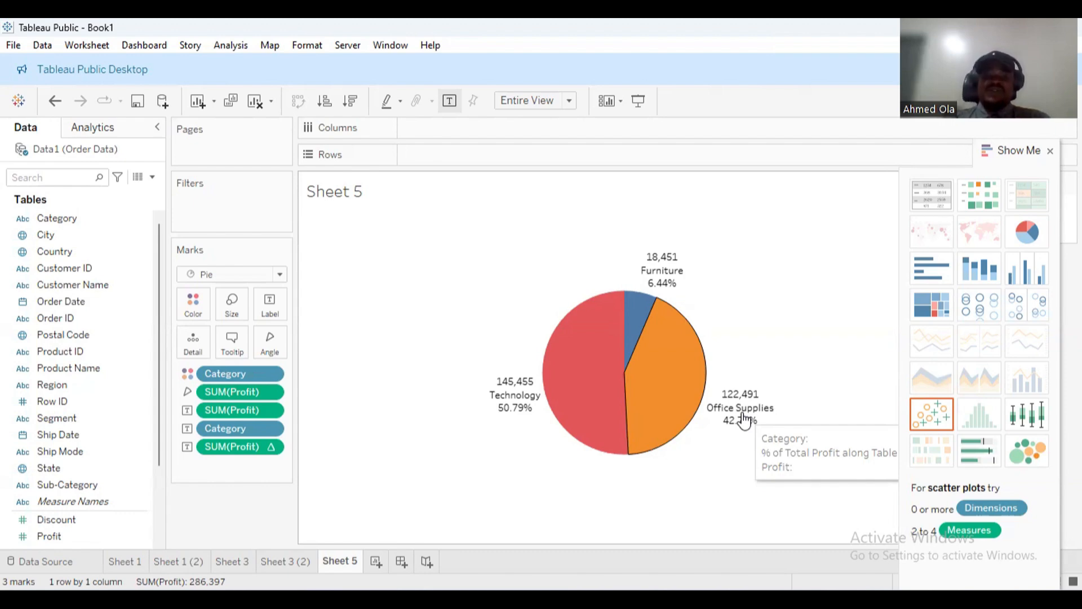
- Replace the sheet title with "Profit by category" and centre it
double_click(354, 191)
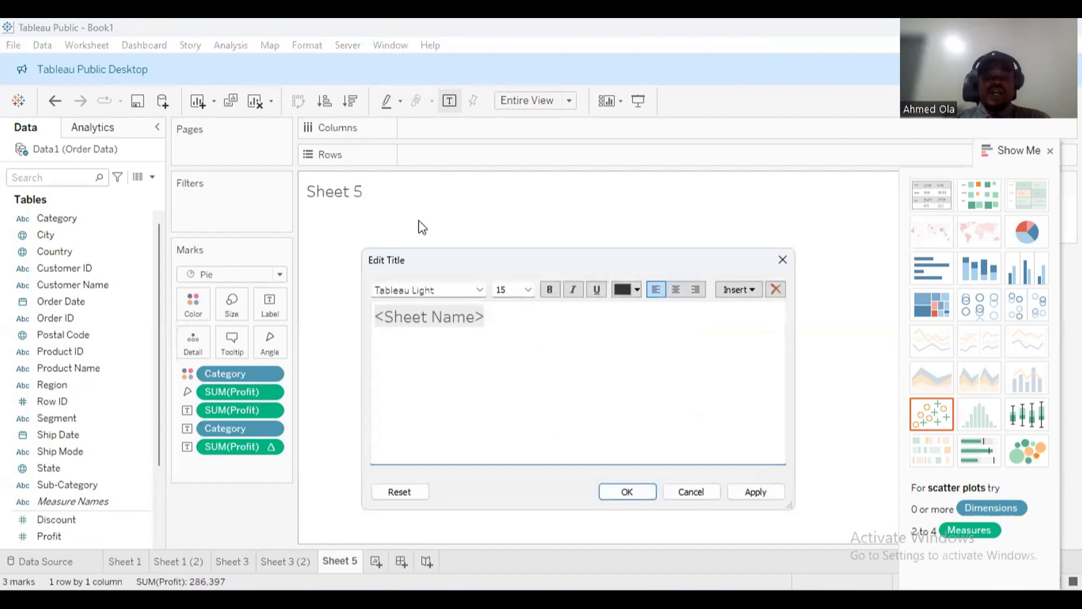
drag(501, 314, 376, 316)
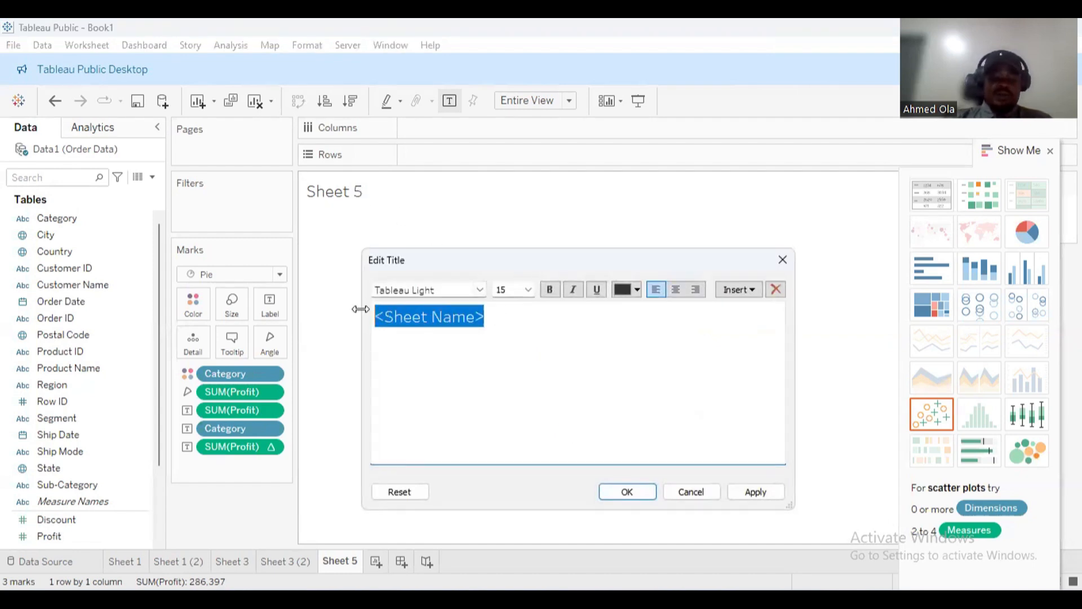
text(Profi)
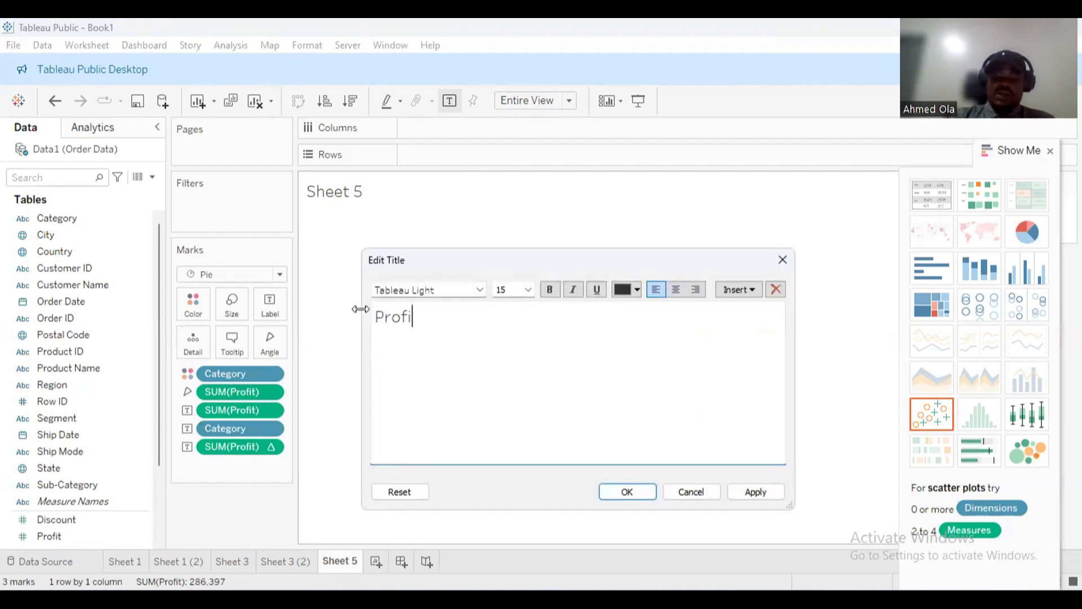
text(t by ca)
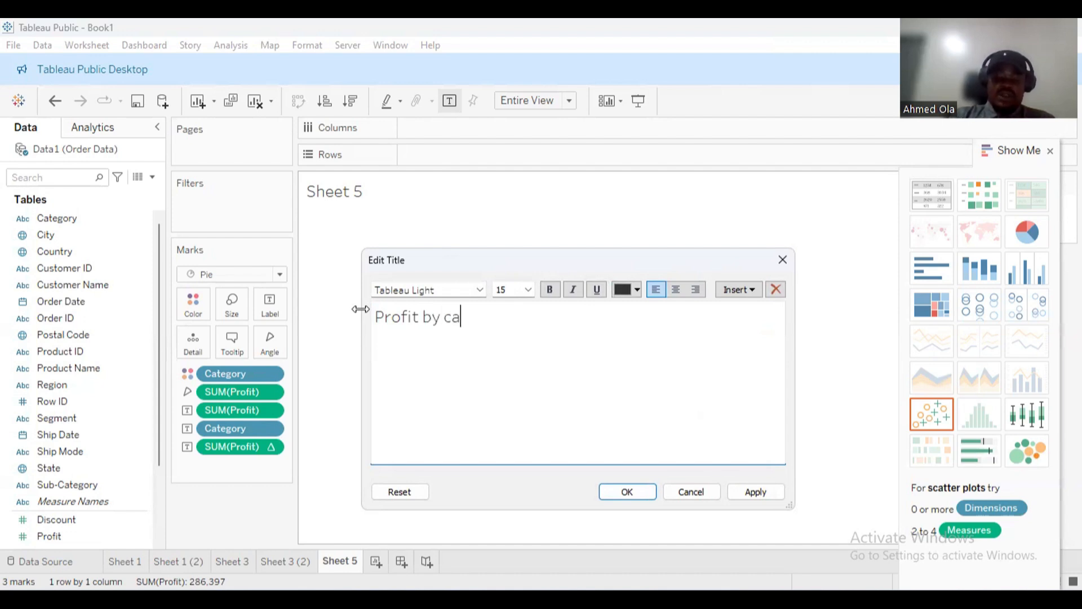
text(tegory)
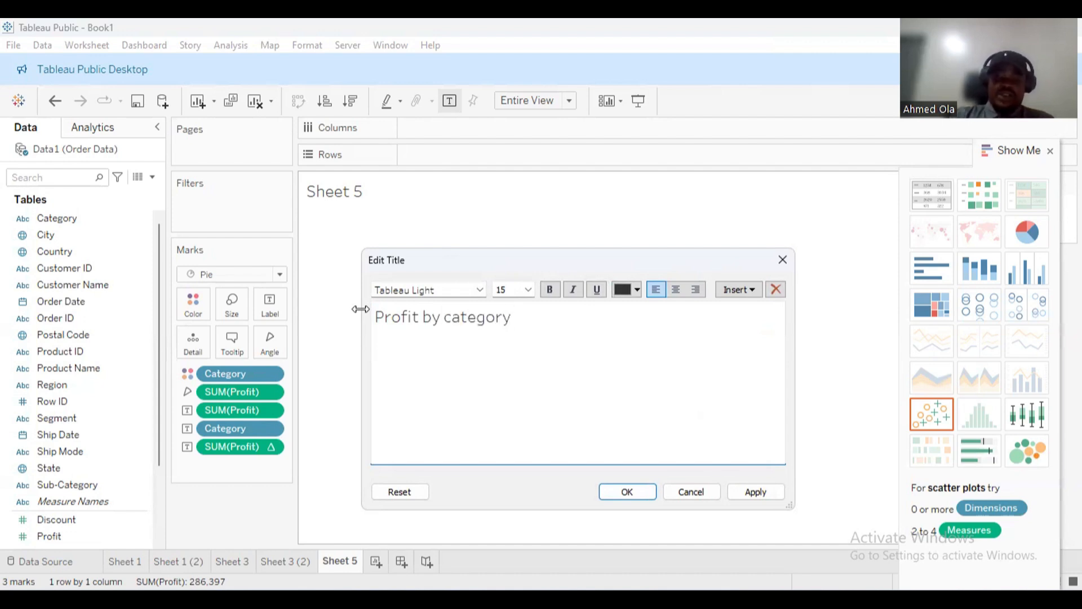
click(674, 290)
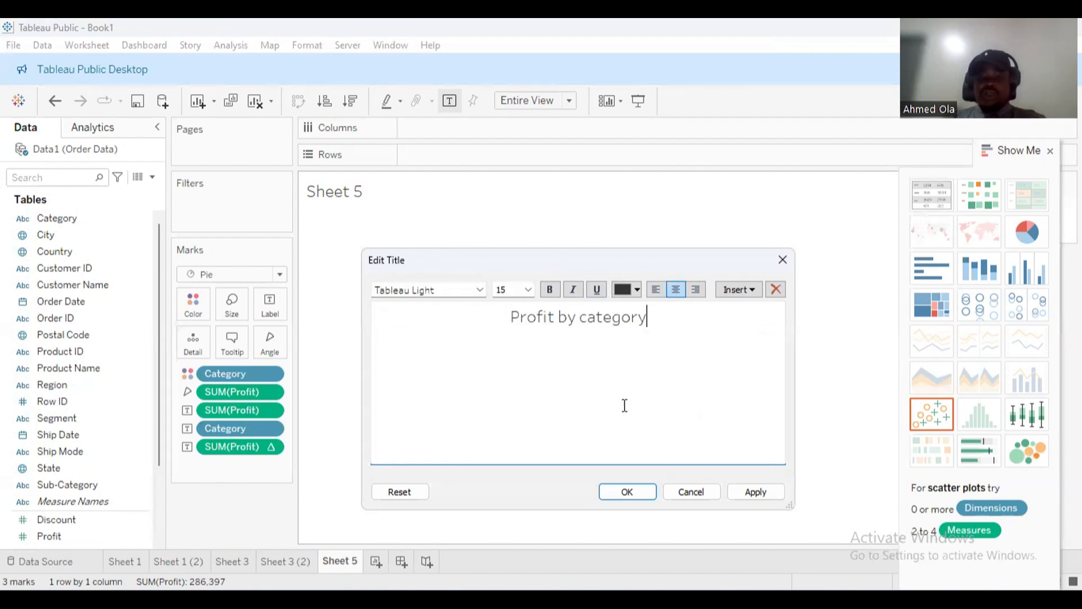
click(625, 491)
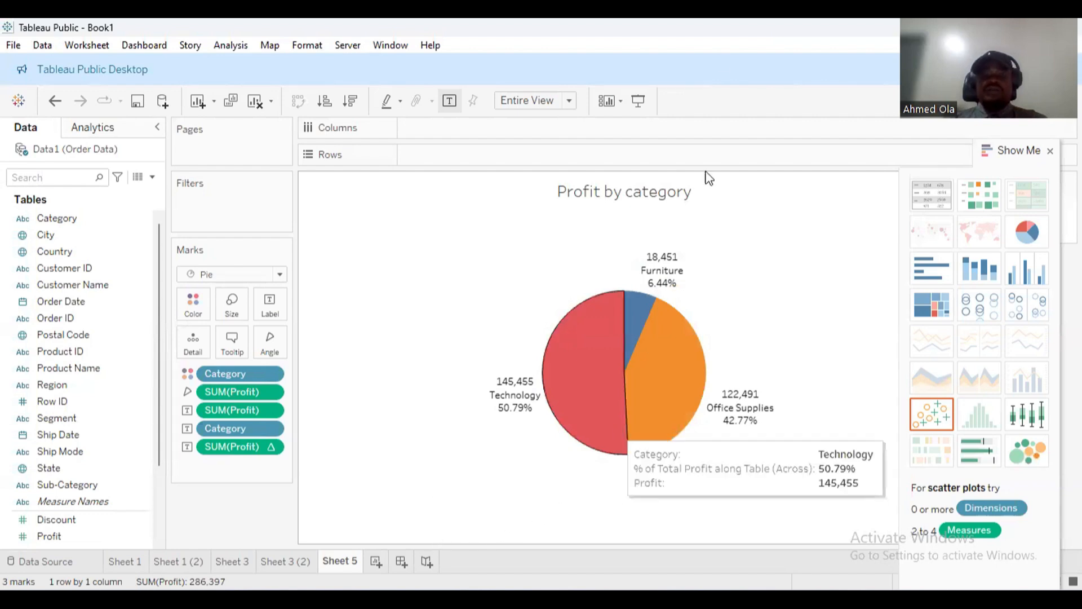
click(718, 55)
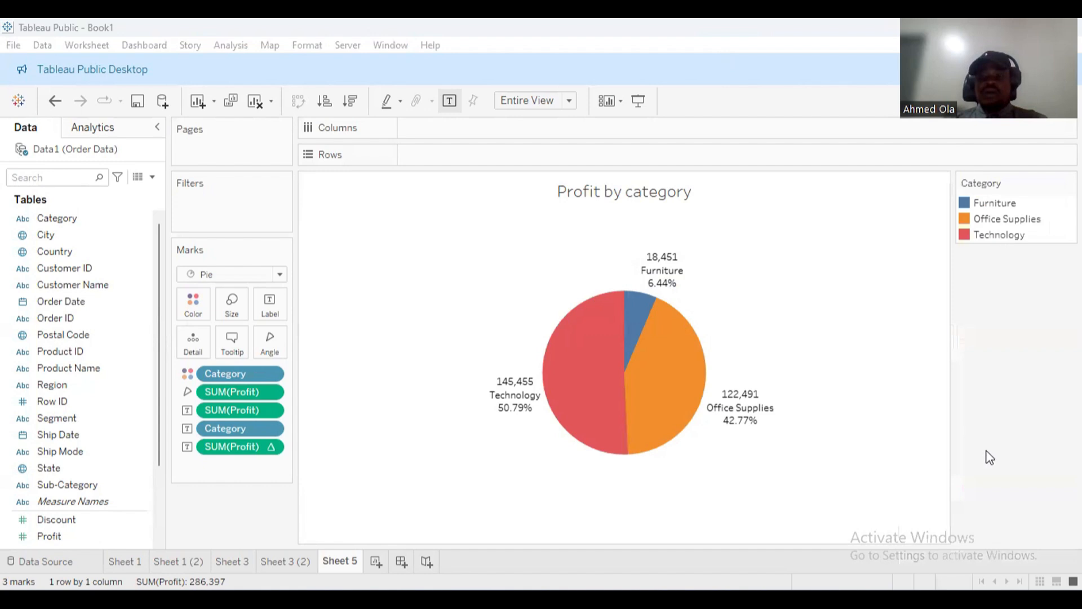
click(836, 479)
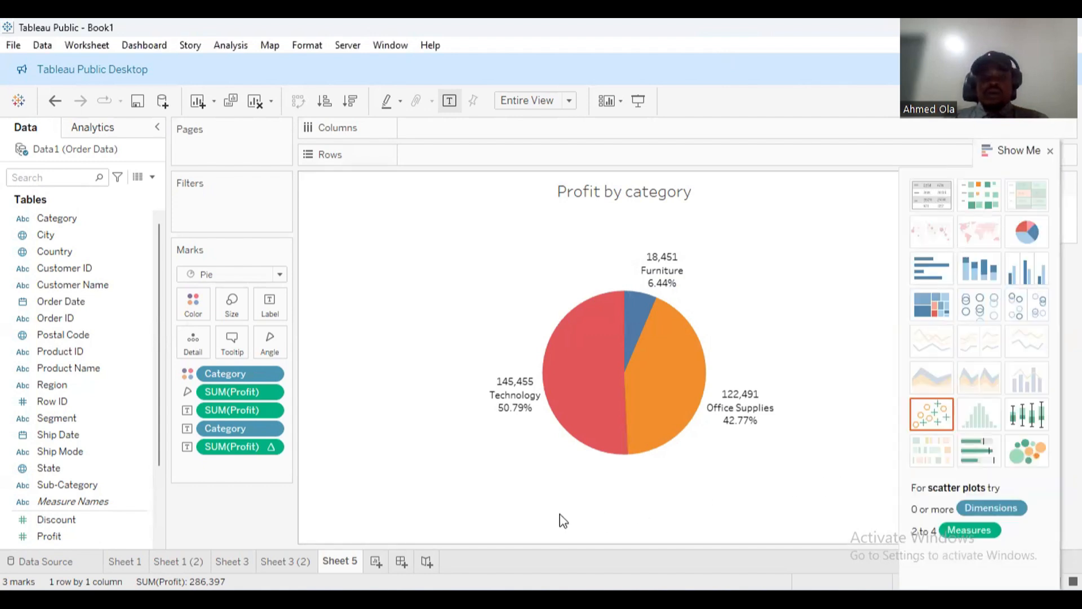
- Create a new worksheet and add the Customer Name field to Columns with all members
mouse_move(355, 560)
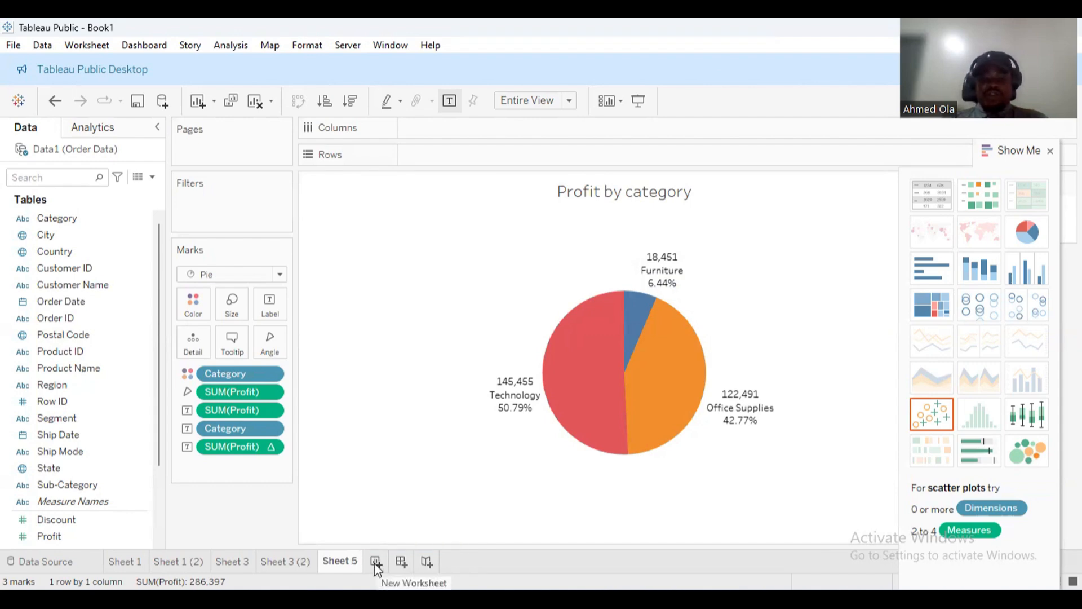
click(376, 561)
mouse_move(374, 564)
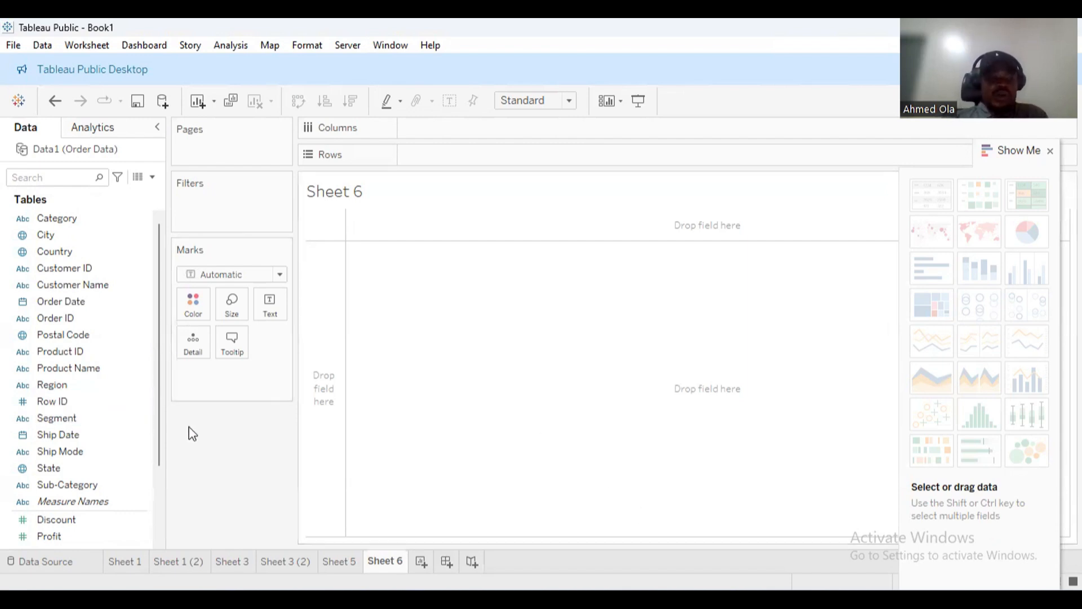
drag(161, 410, 162, 364)
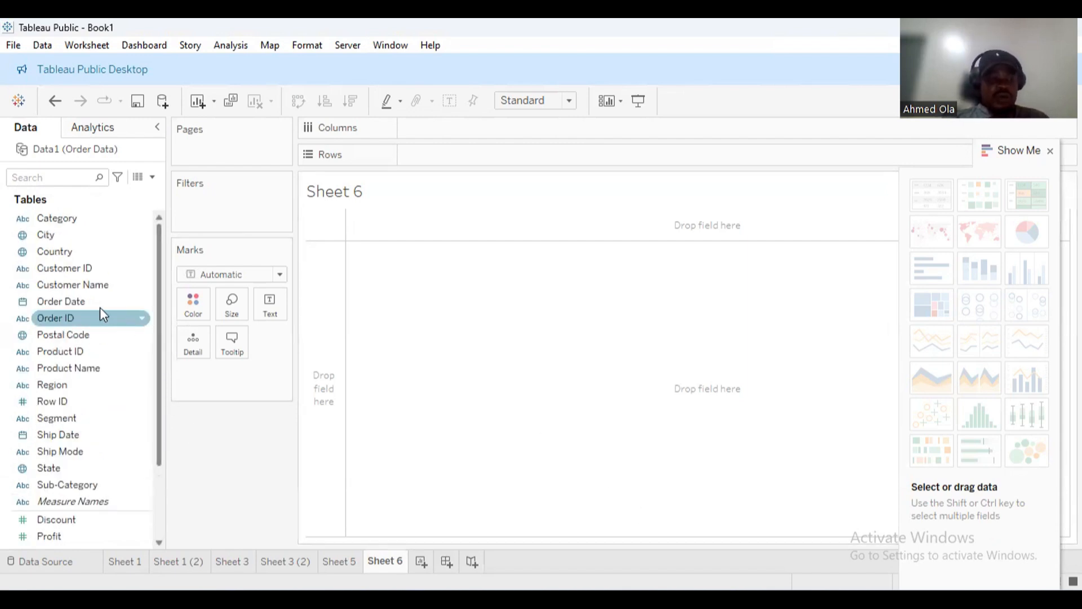
click(61, 287)
drag(62, 287, 443, 131)
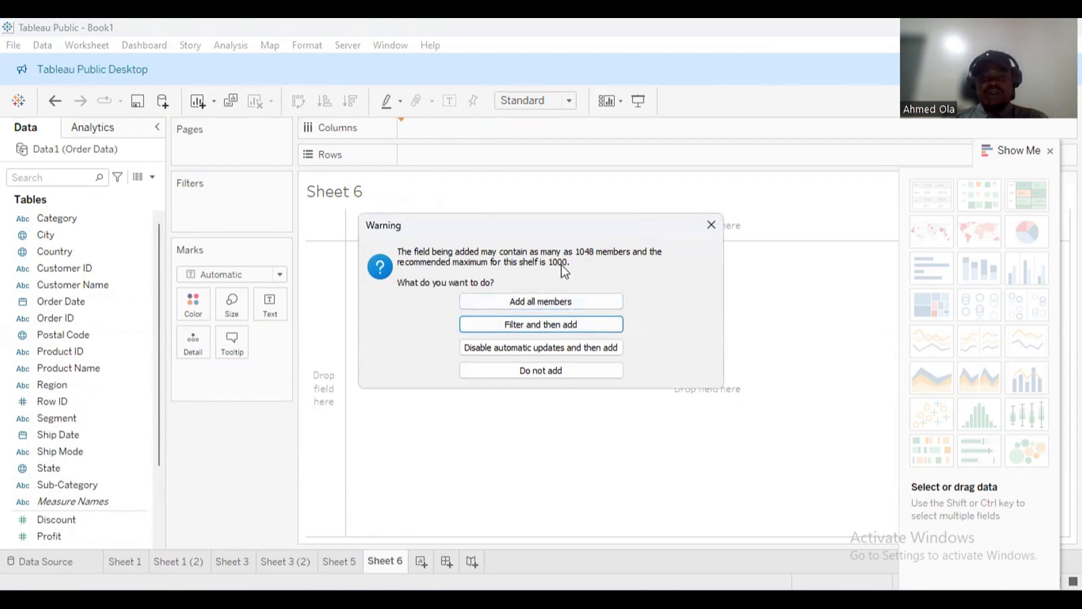
click(555, 302)
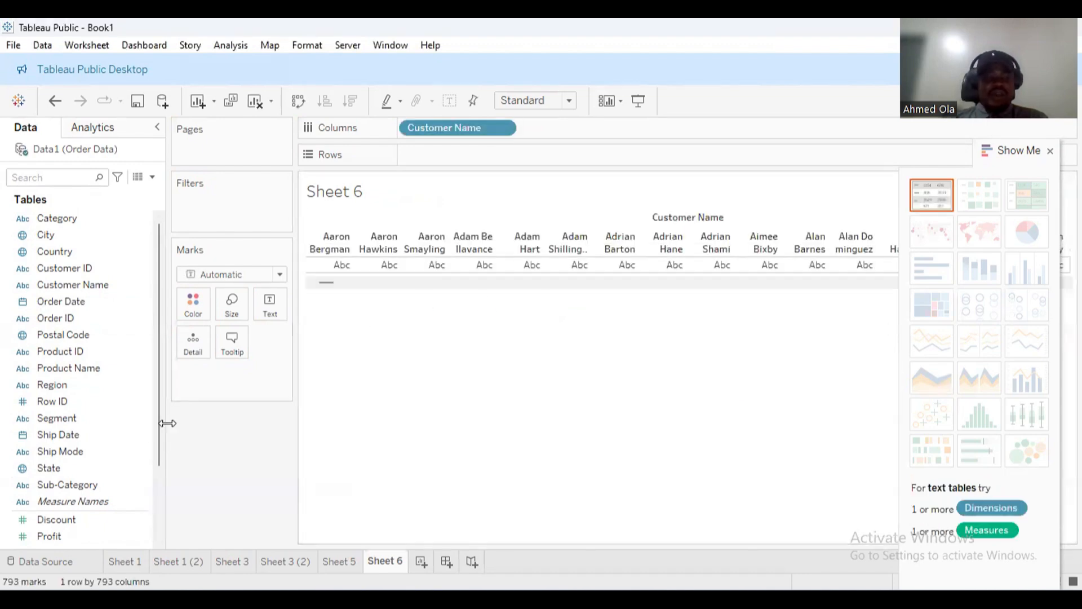
- Add the Sales field to Rows and label each customer's bar with its Sales value
scroll(158, 465, down, 2)
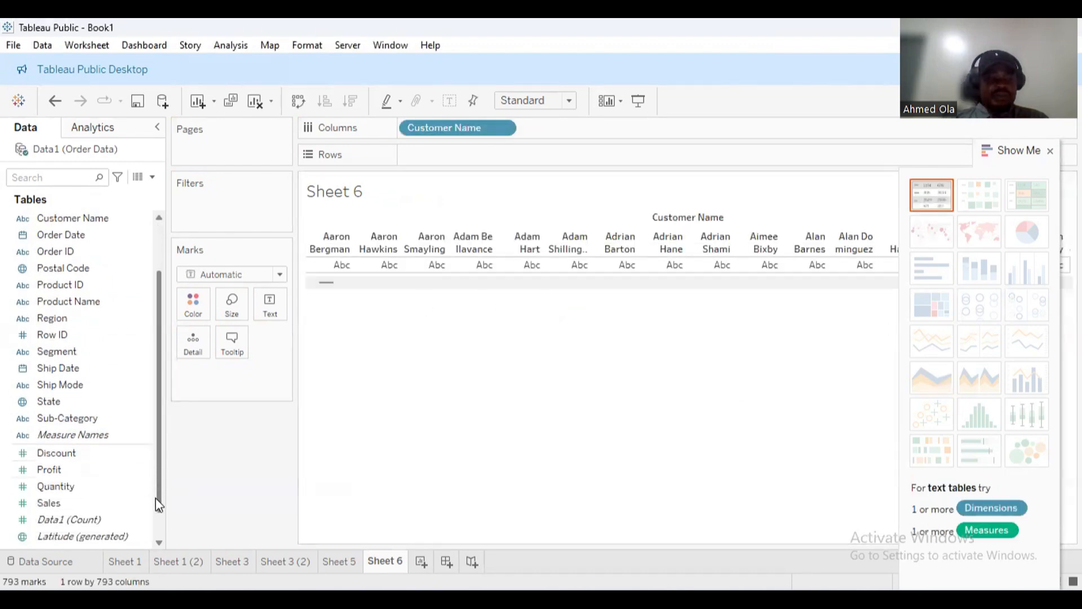
drag(50, 502, 436, 154)
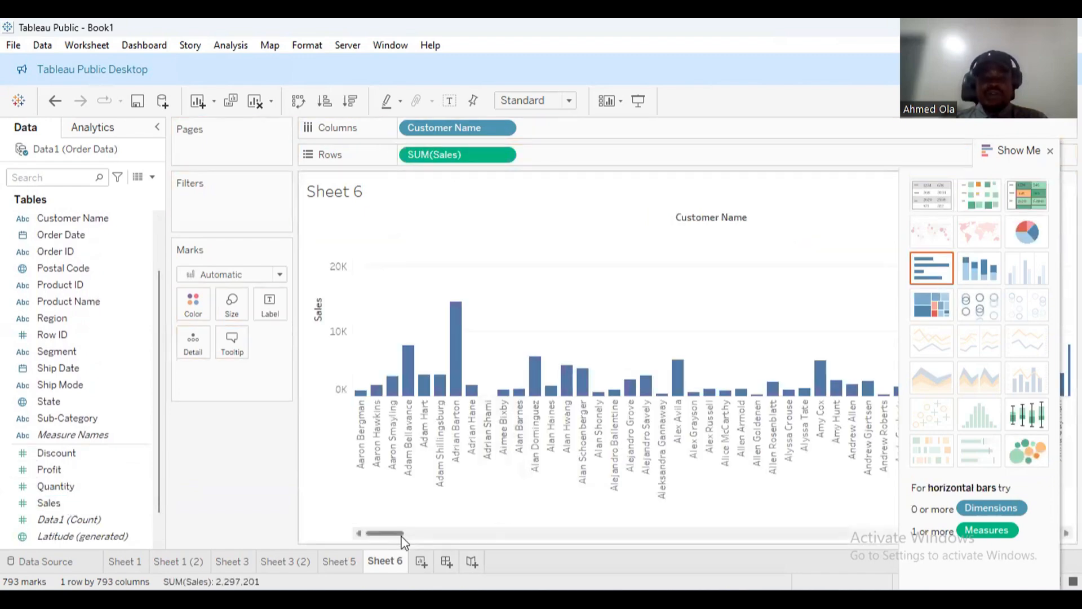
drag(388, 533, 687, 533)
drag(607, 544, 127, 544)
drag(56, 506, 256, 310)
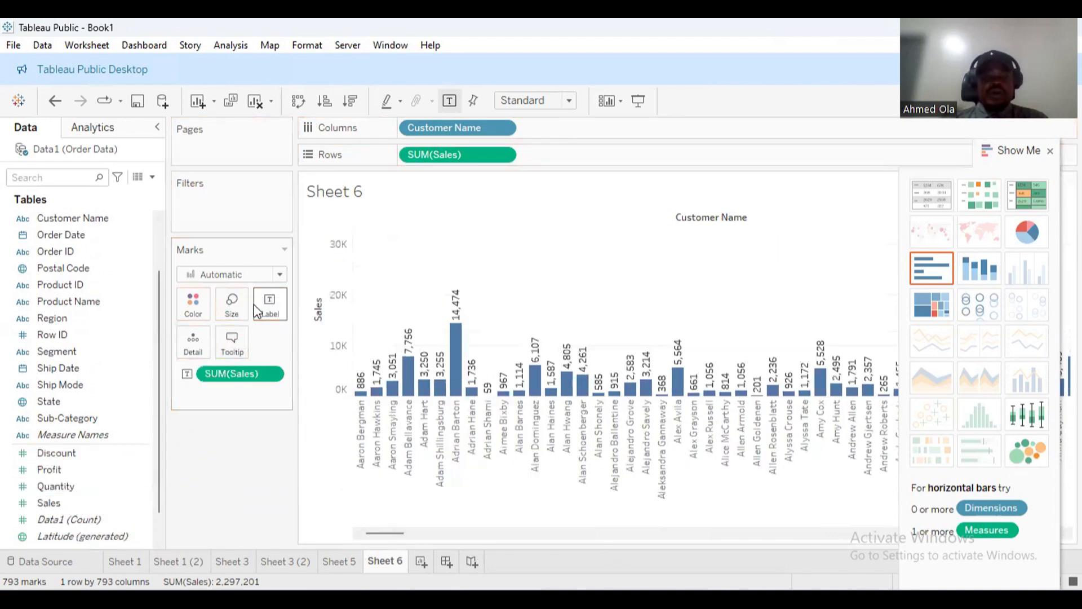
- Sort the customer bars by Sales in descending order and swap rows and columns to make the bars horizontal
click(326, 102)
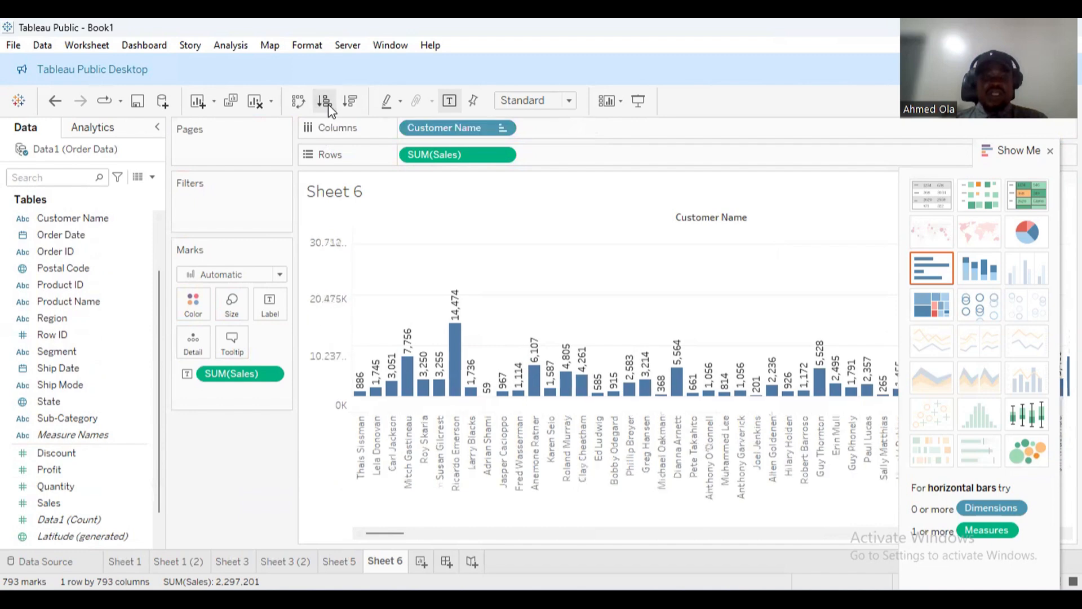
click(350, 102)
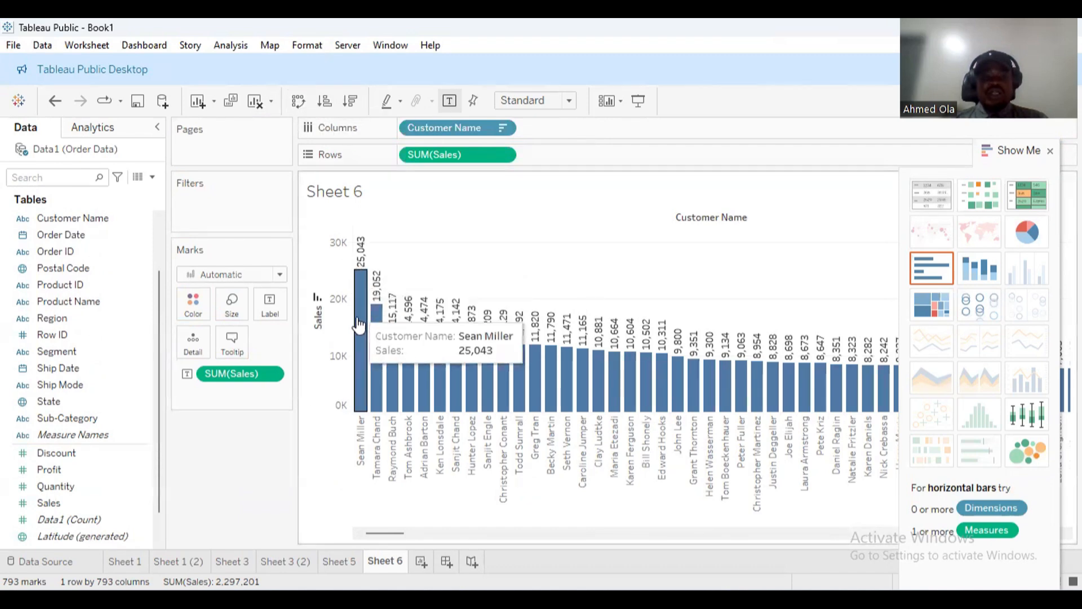
drag(377, 531, 319, 539)
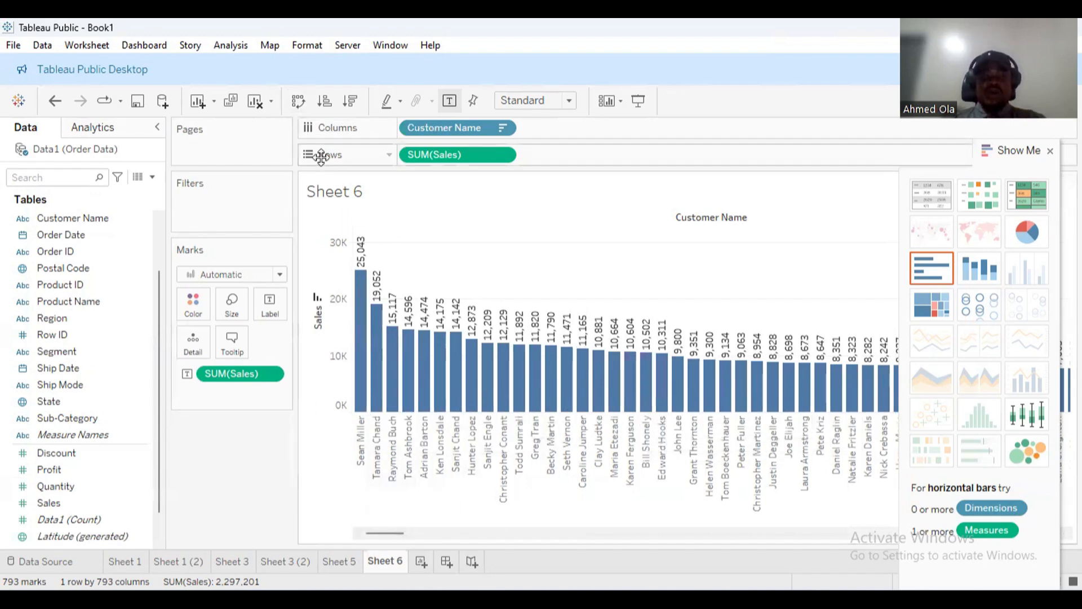
click(298, 102)
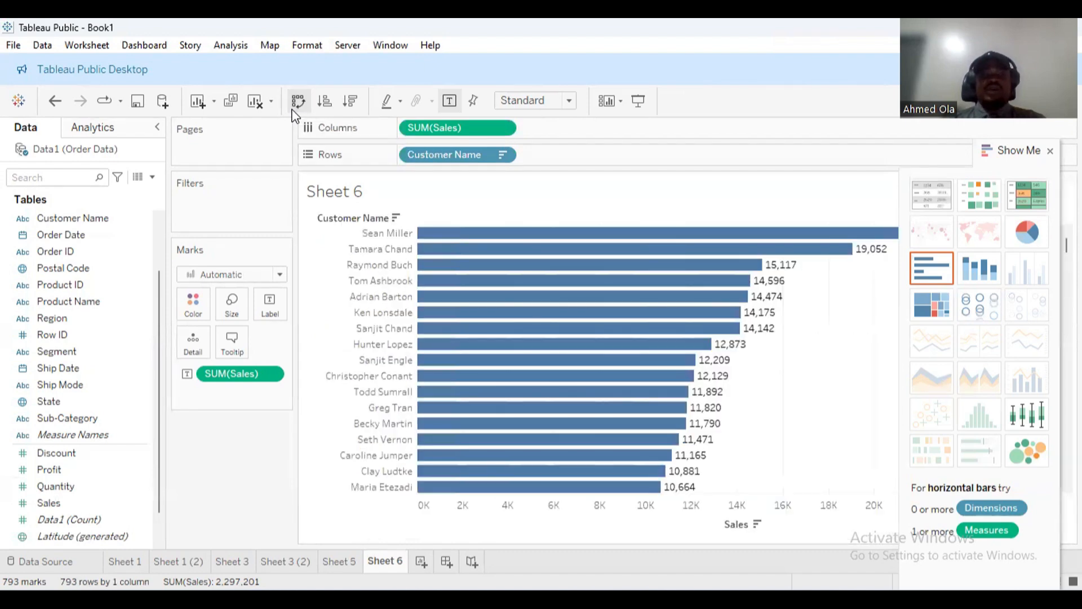
click(1020, 150)
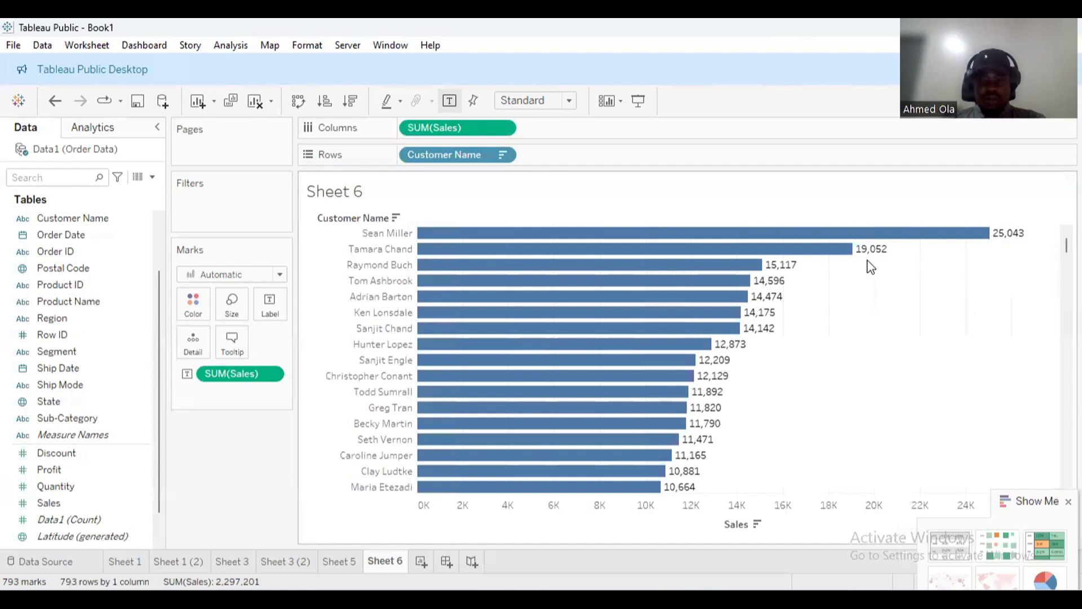
mouse_move(876, 258)
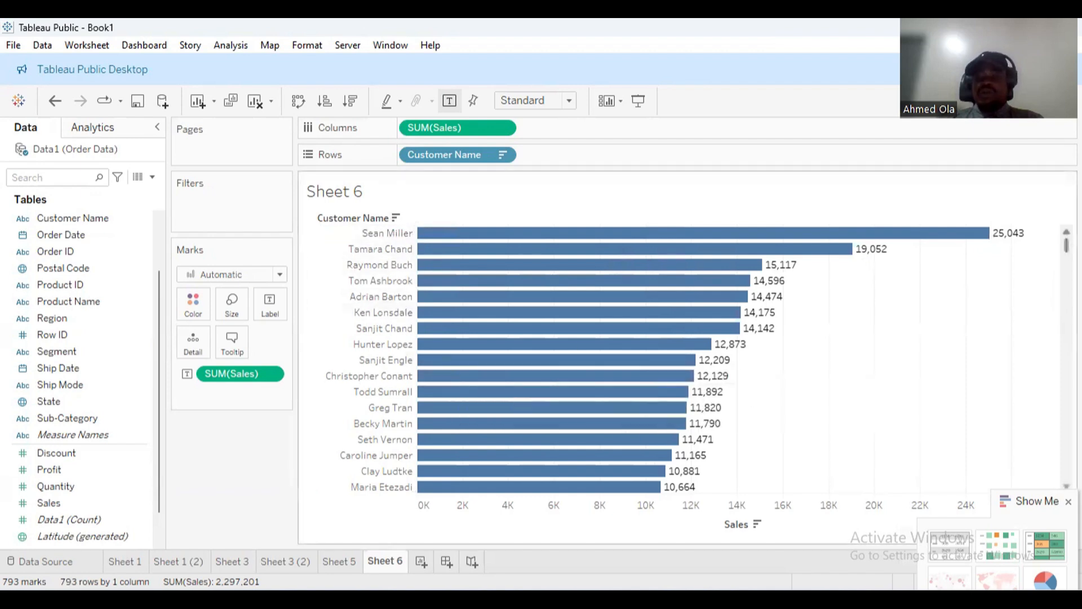
scroll(581, 355, down, 3)
mouse_move(1066, 247)
mouse_down()
mouse_move(1066, 471)
mouse_move(1067, 245)
mouse_up()
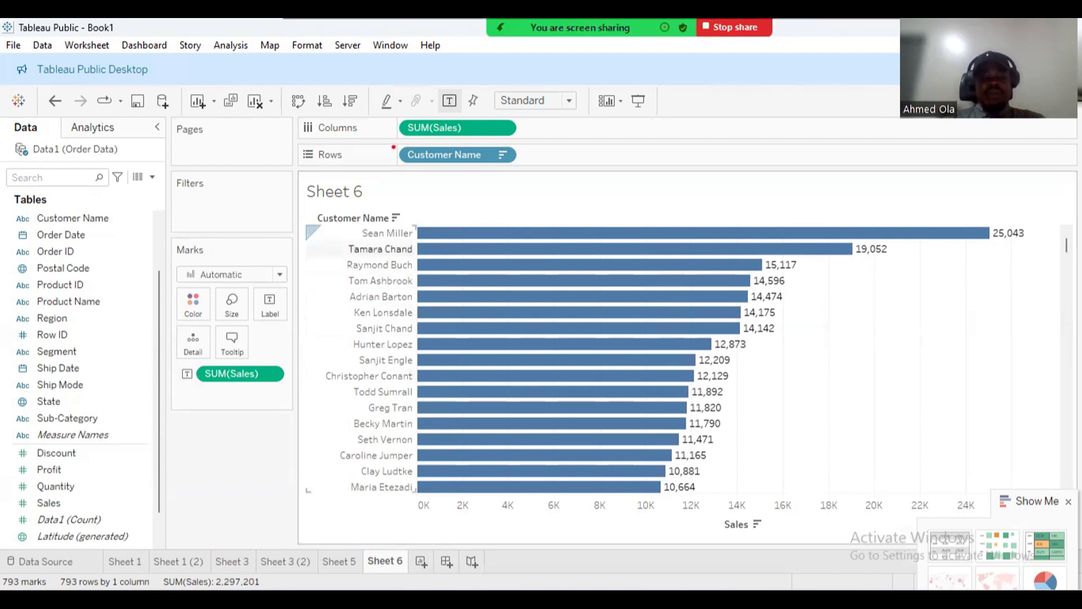
mouse_move(395, 141)
mouse_down()
mouse_move(433, 175)
mouse_move(539, 178)
mouse_up()
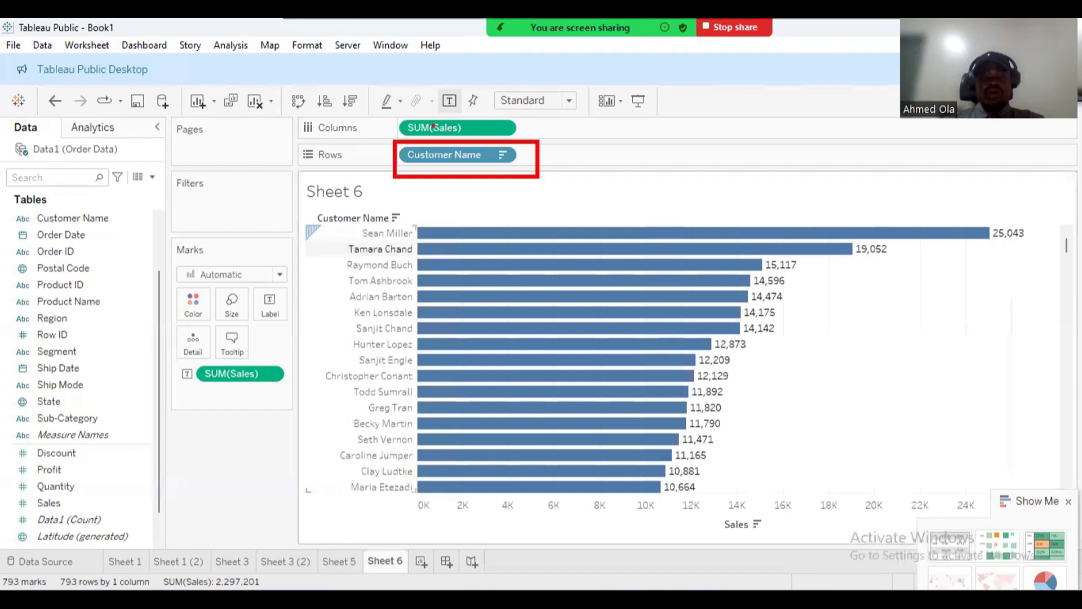
mouse_move(391, 111)
mouse_down()
mouse_move(430, 140)
mouse_move(549, 141)
mouse_move(539, 131)
mouse_move(586, 109)
mouse_up()
mouse_move(533, 149)
mouse_down()
mouse_move(532, 171)
mouse_move(622, 148)
mouse_up()
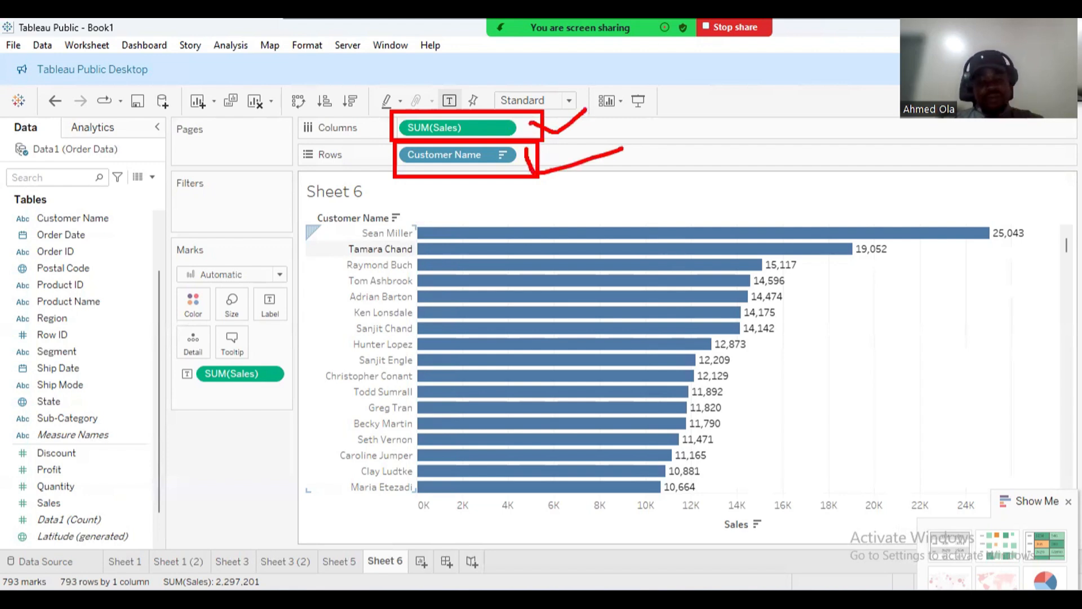
key(Escape)
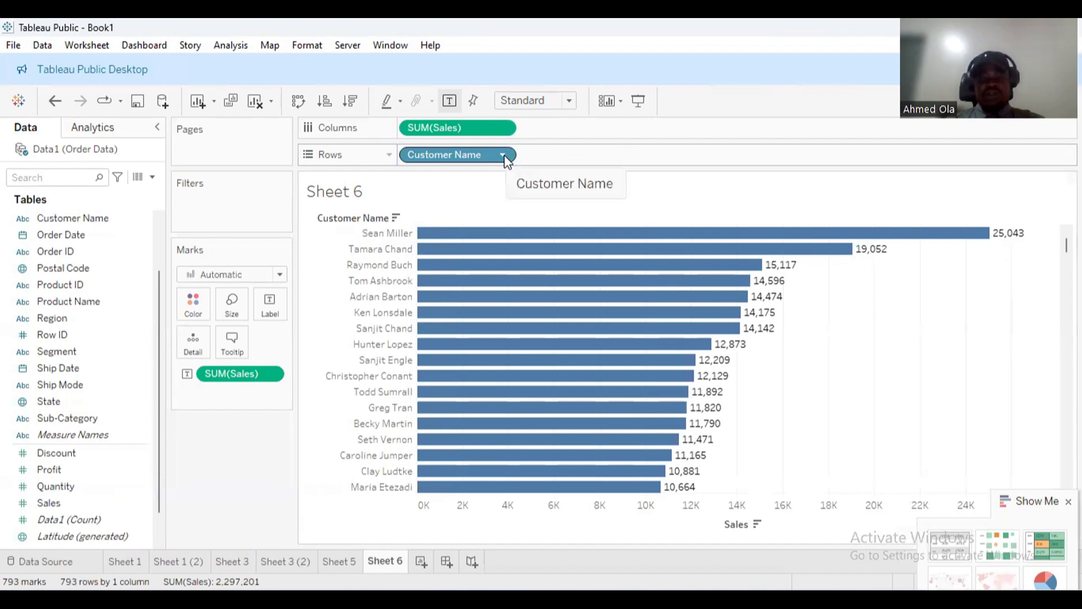
- Open the filter for the Customer Name field on Rows and deselect all customers in its general list
click(502, 155)
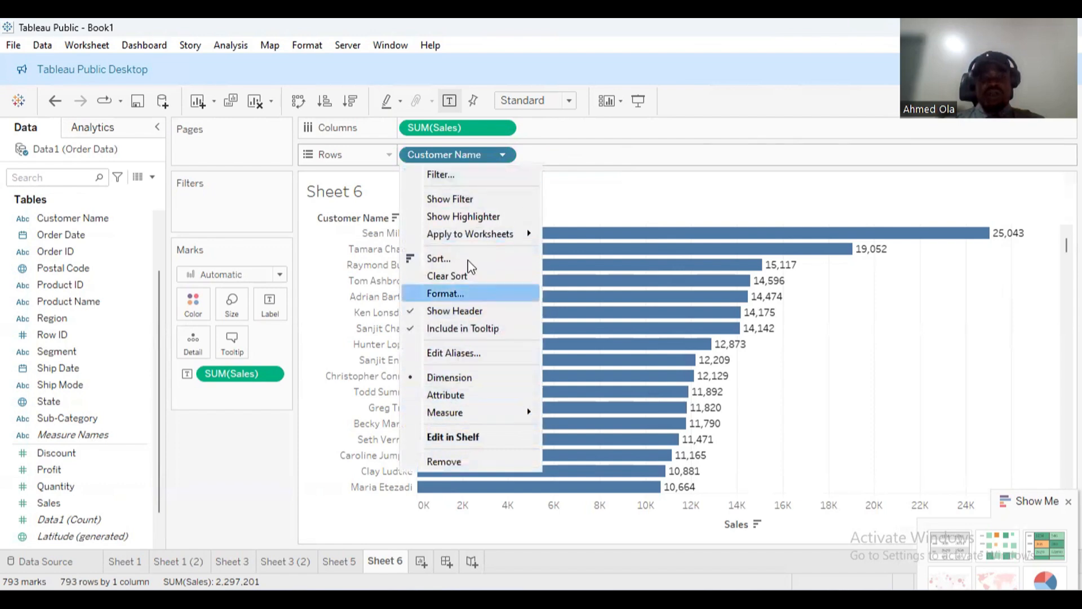
click(472, 180)
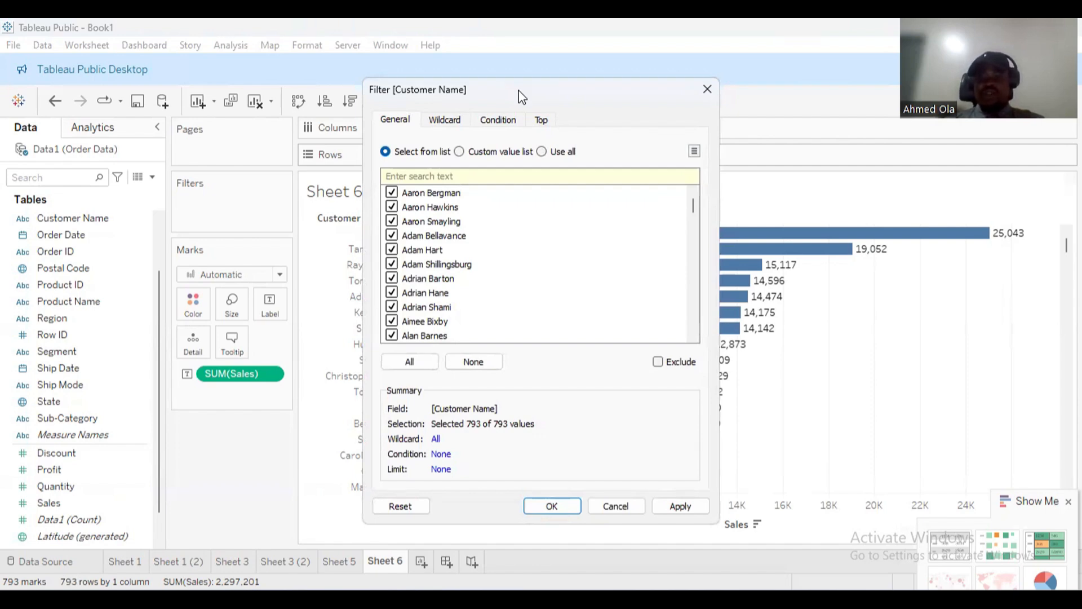
drag(521, 97, 821, 138)
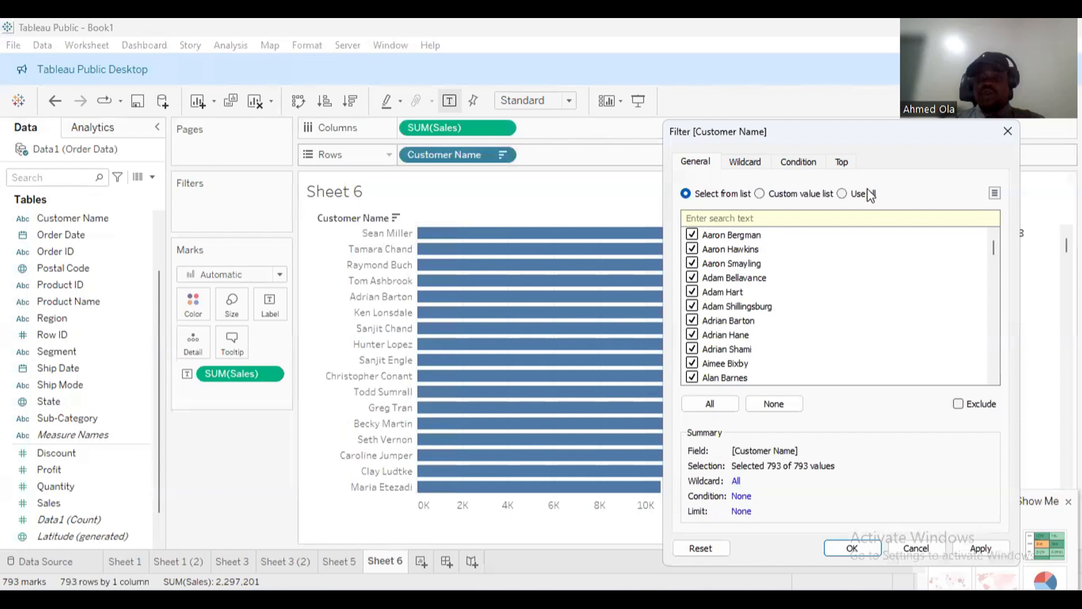
drag(837, 134, 812, 128)
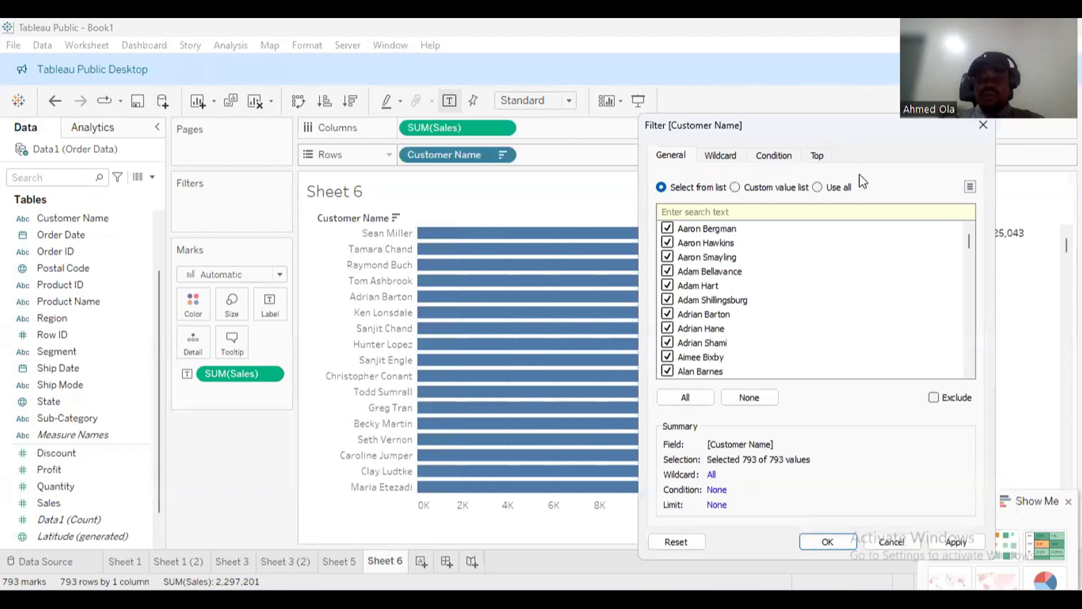
drag(968, 247, 980, 207)
click(741, 398)
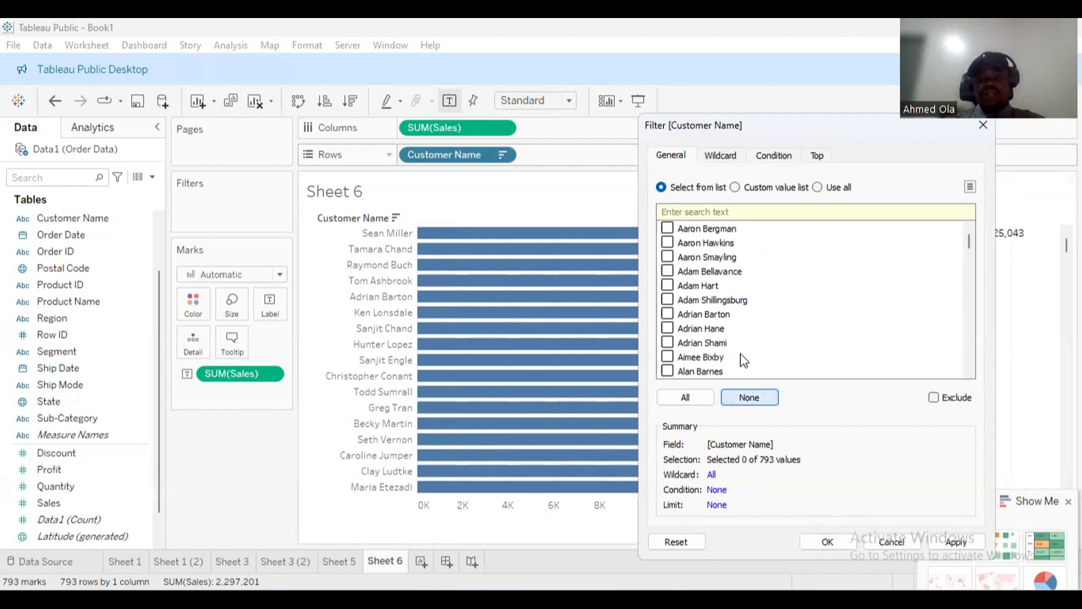
- Select six individual customers from different parts of the Customer Name filter list and apply the filter
click(667, 285)
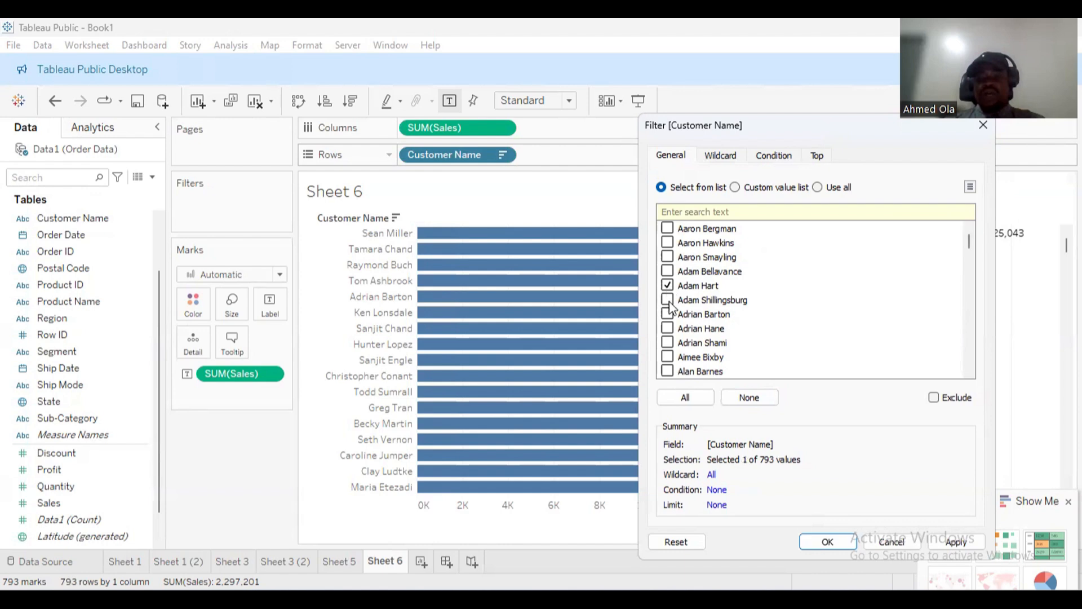
drag(968, 242, 967, 280)
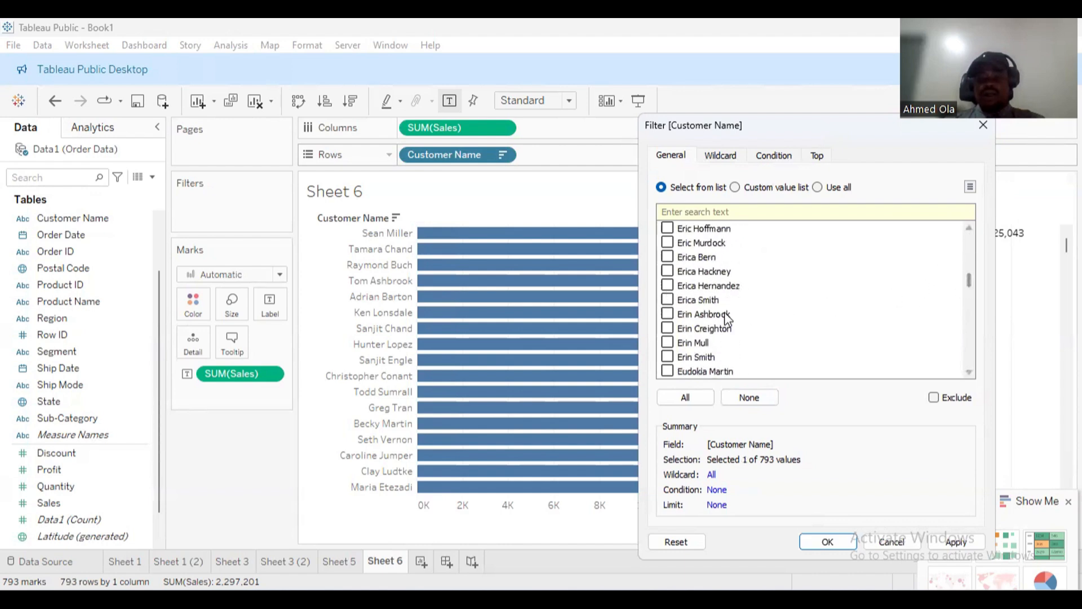
click(667, 314)
click(668, 242)
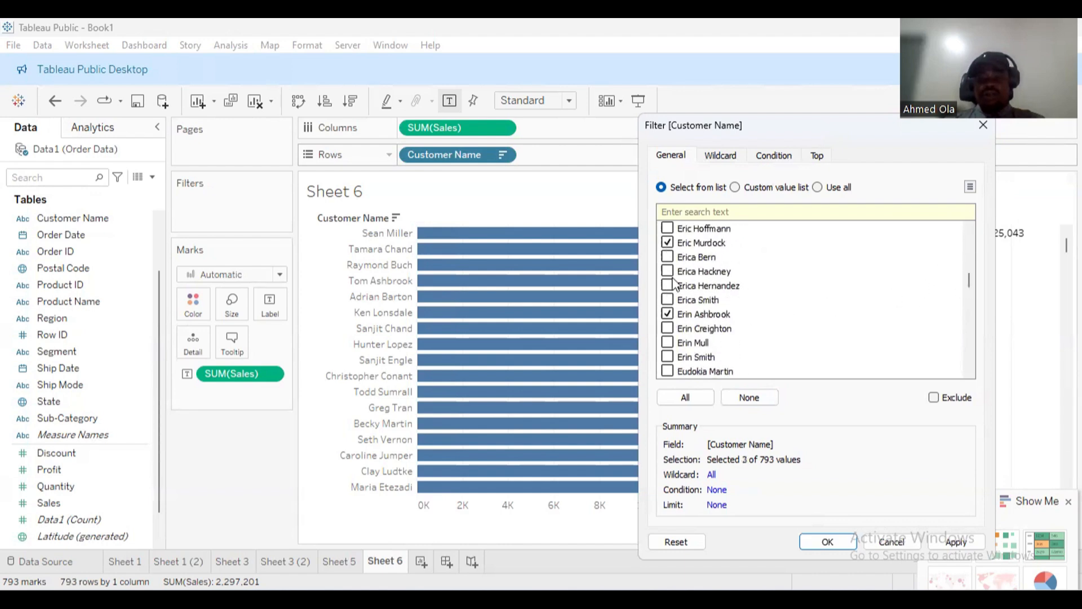
click(667, 357)
scroll(672, 358, down, 3)
click(668, 342)
click(667, 371)
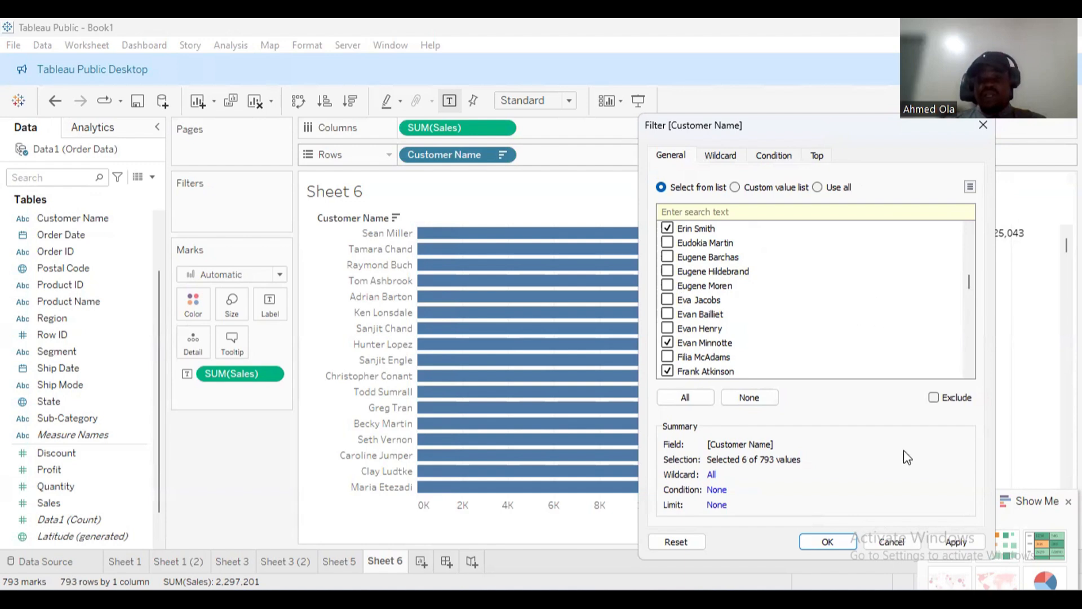
click(824, 541)
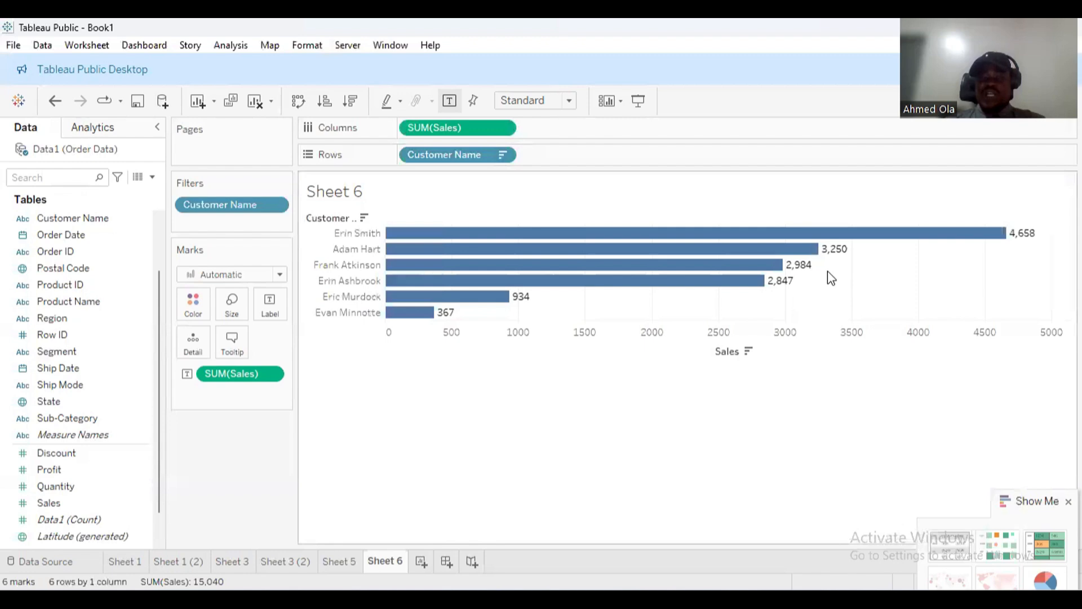
- Reselect all members in the Customer Name filter and apply a Contains wildcard match on a customer's first name
click(509, 160)
click(490, 177)
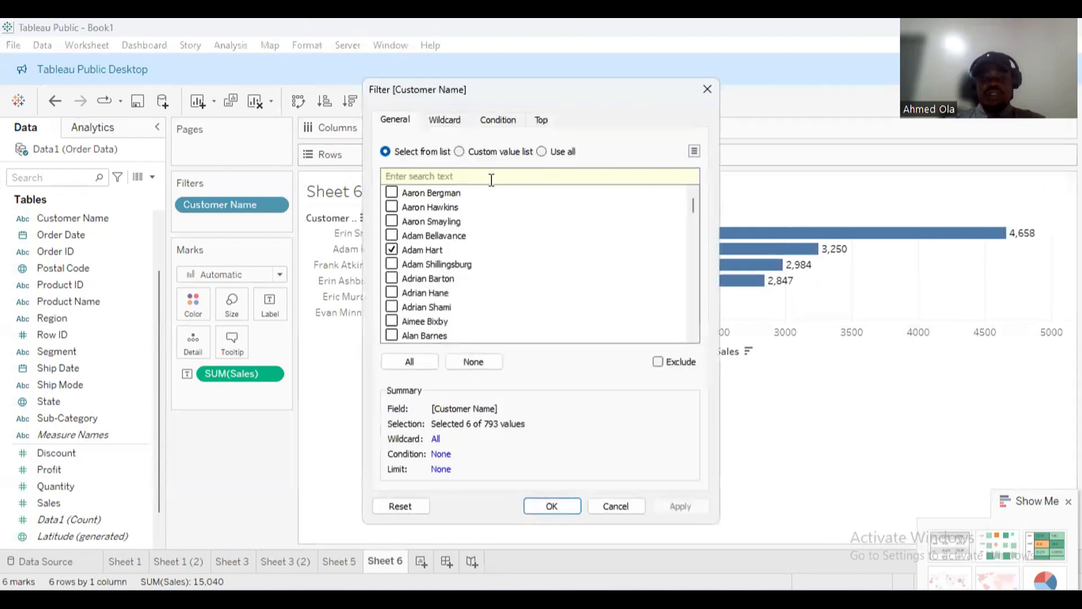
click(410, 362)
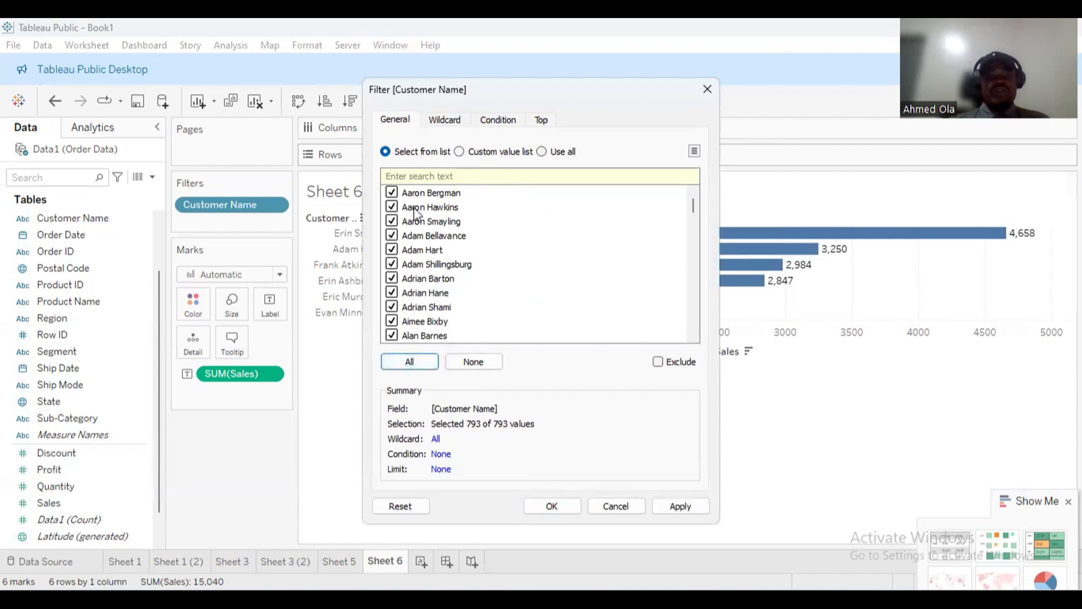
click(439, 122)
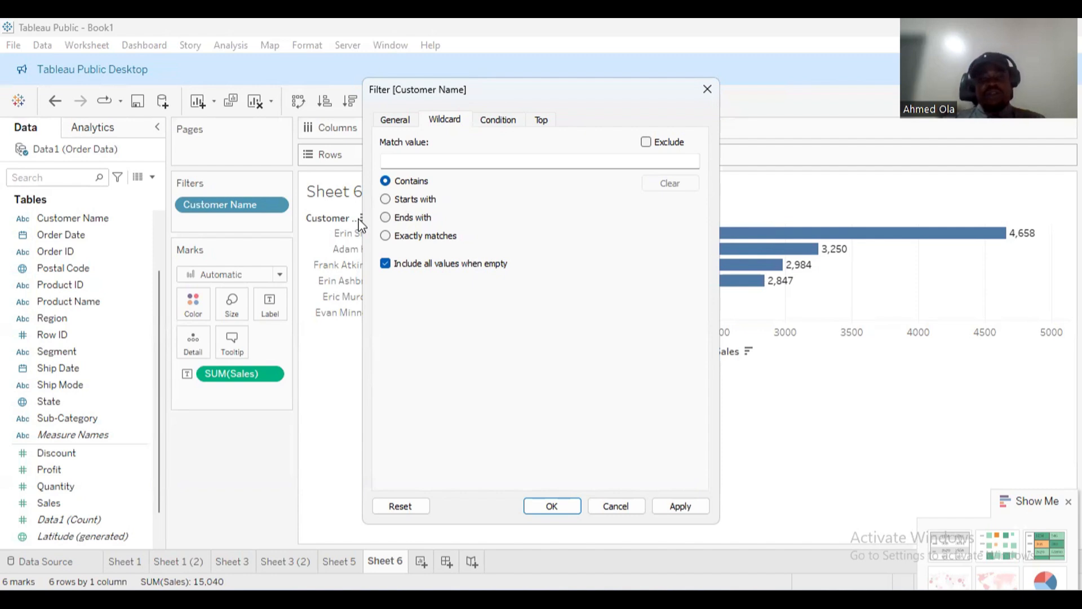
click(432, 161)
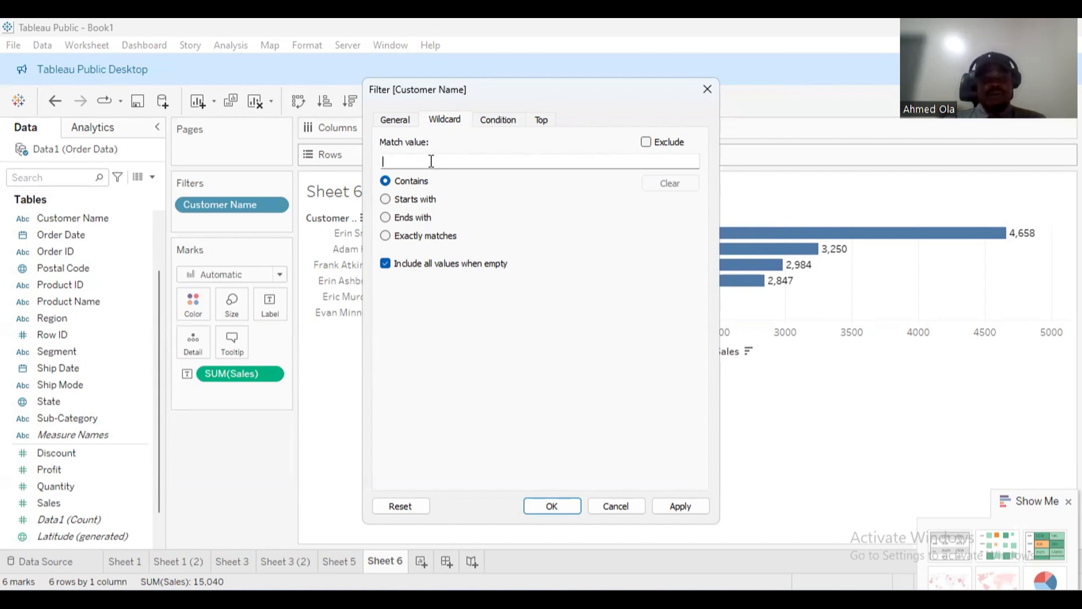
text(Adam)
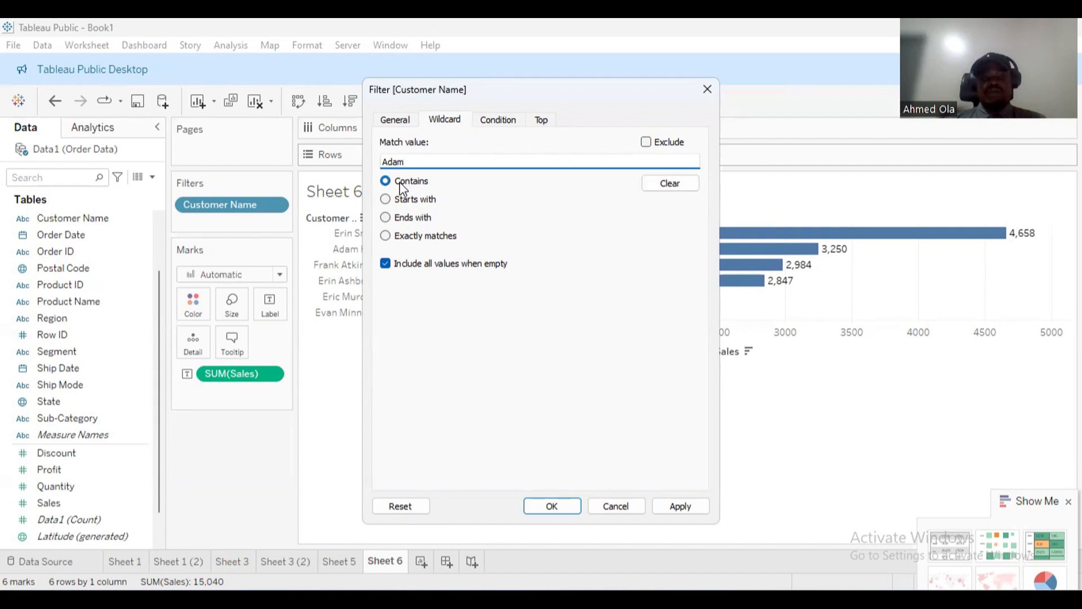
click(568, 506)
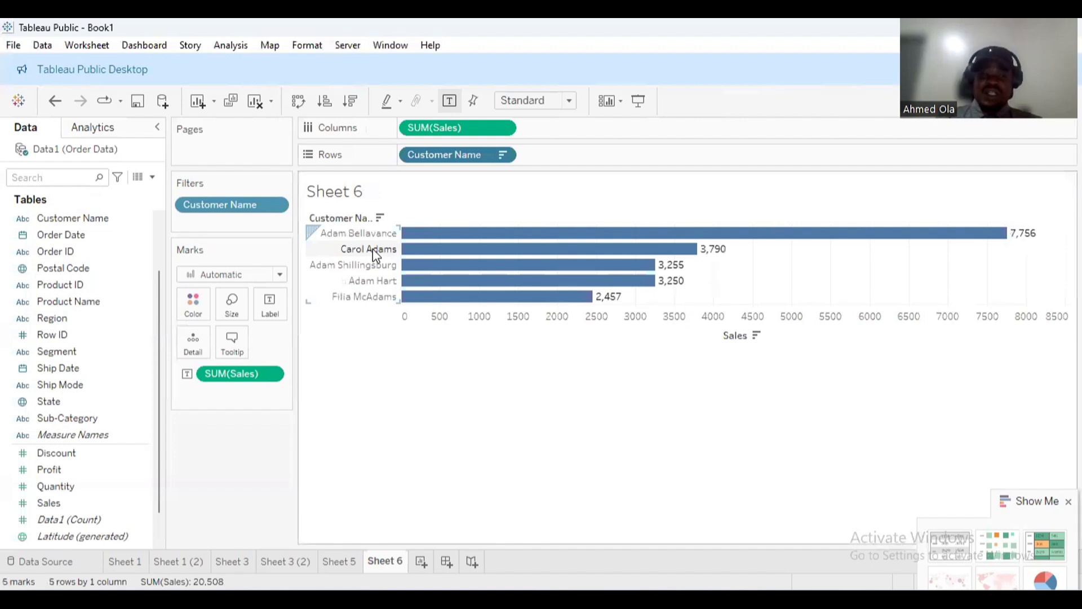
- Change the Customer Name wildcard filter to Starts with "Y" and apply it
click(502, 154)
click(498, 175)
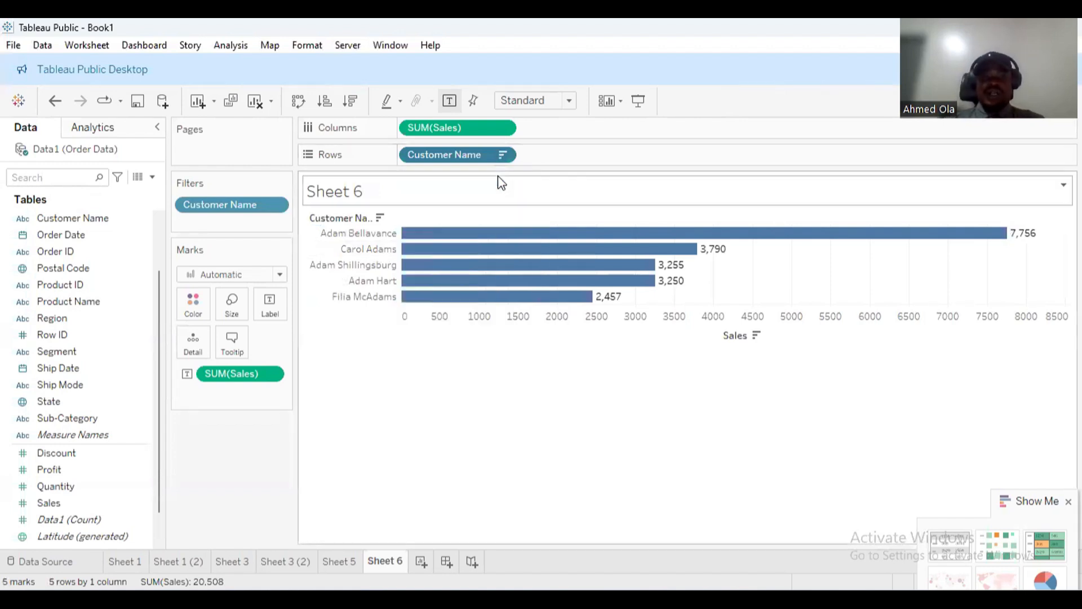
click(442, 120)
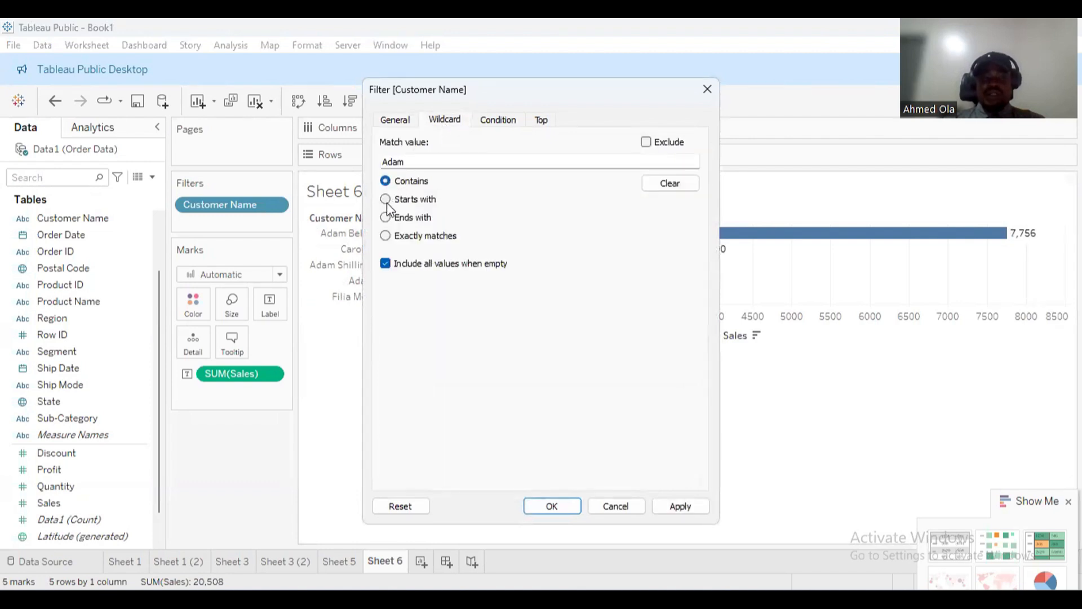
drag(411, 163, 379, 163)
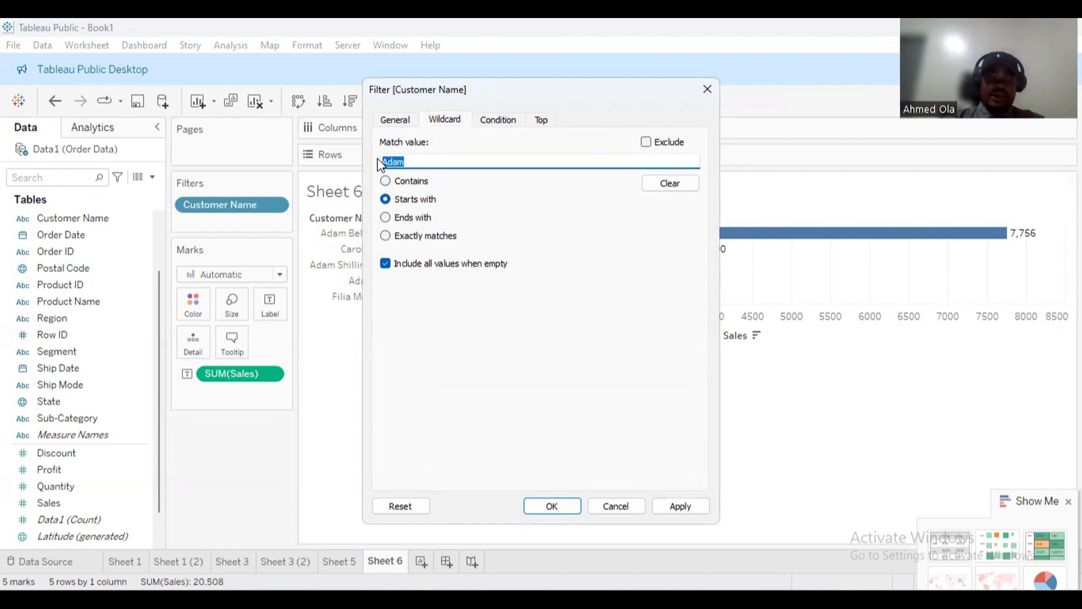
key(BackSpace)
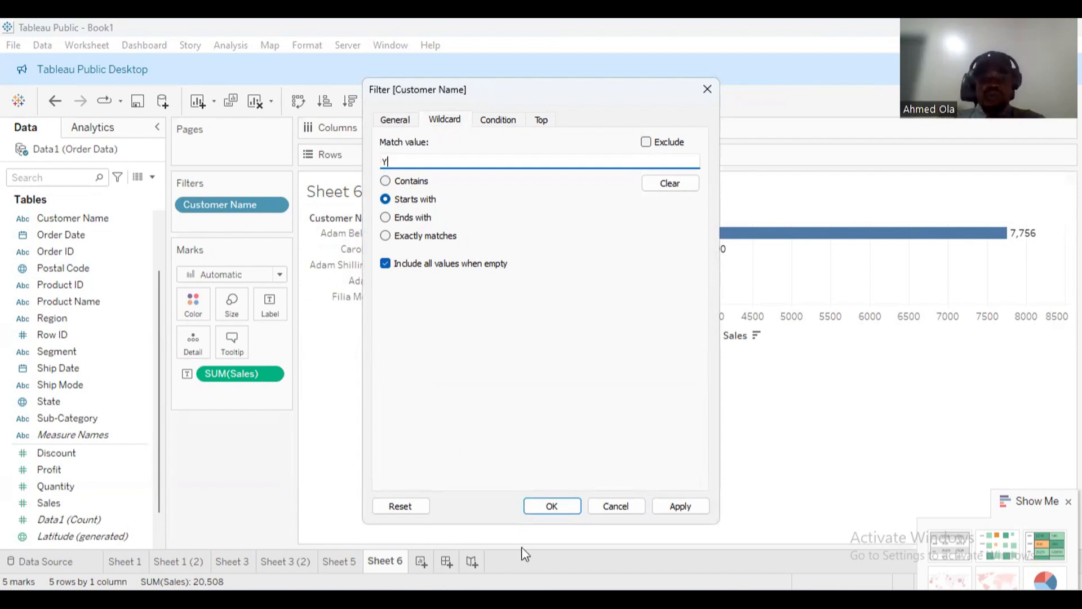
click(552, 505)
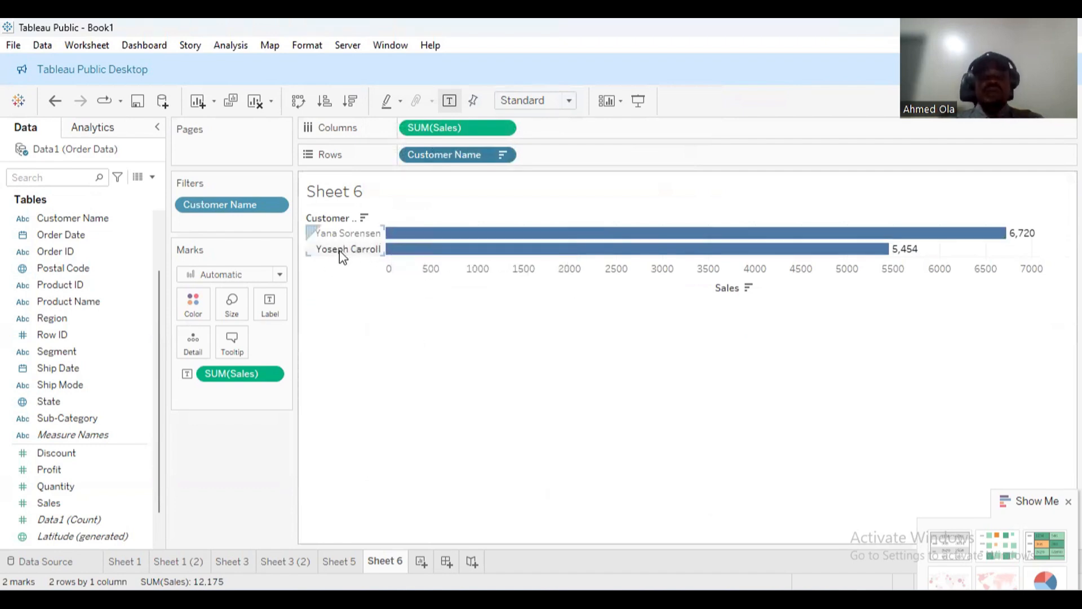
- Reopen the Customer Name filter from Rows and clear its wildcard match value
click(503, 157)
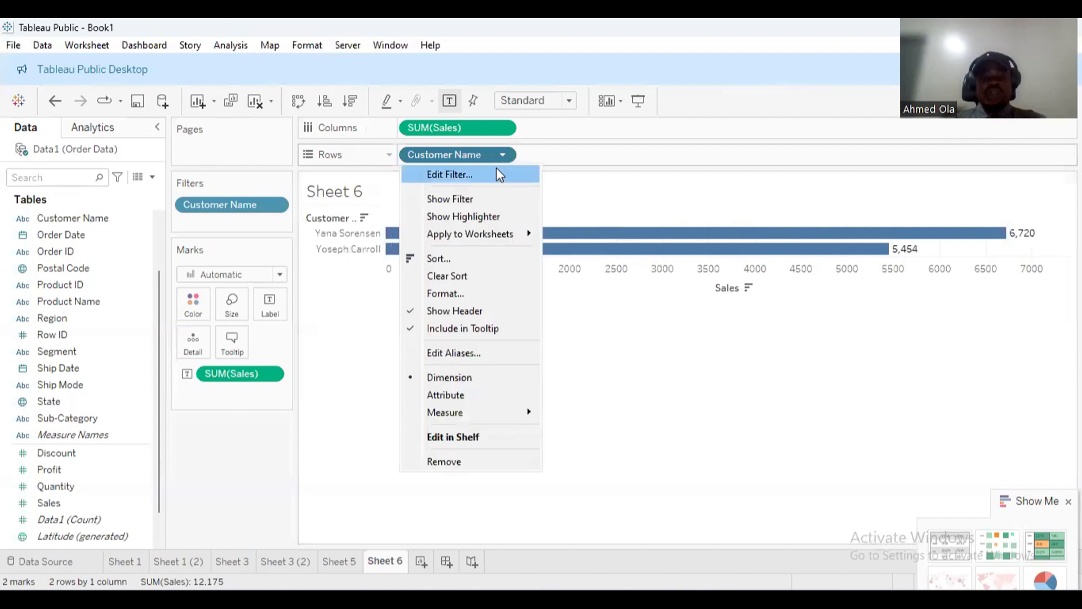
click(496, 169)
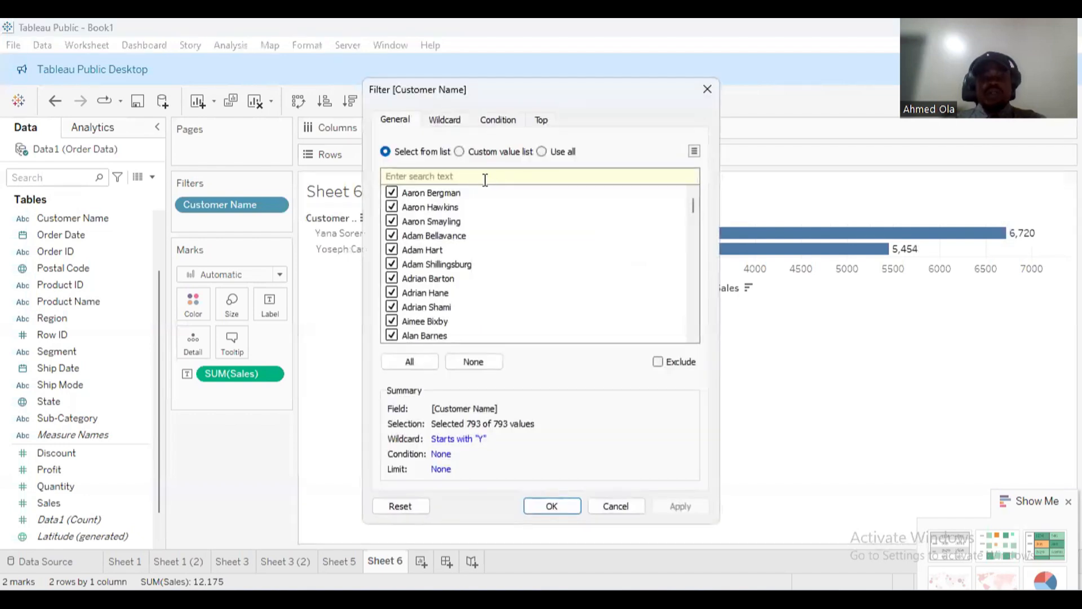
click(455, 123)
click(387, 200)
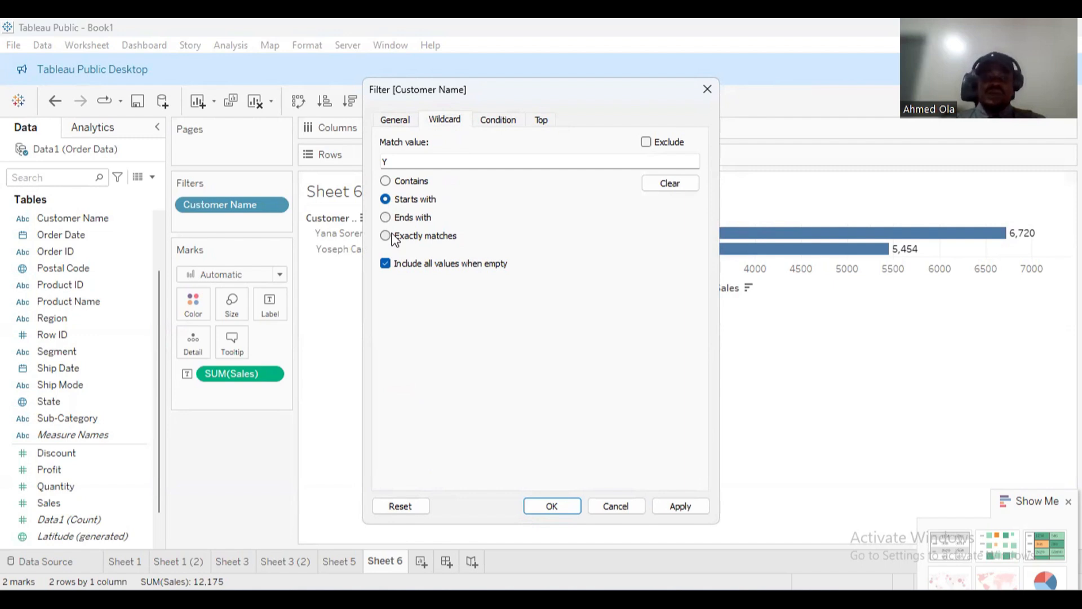
click(666, 187)
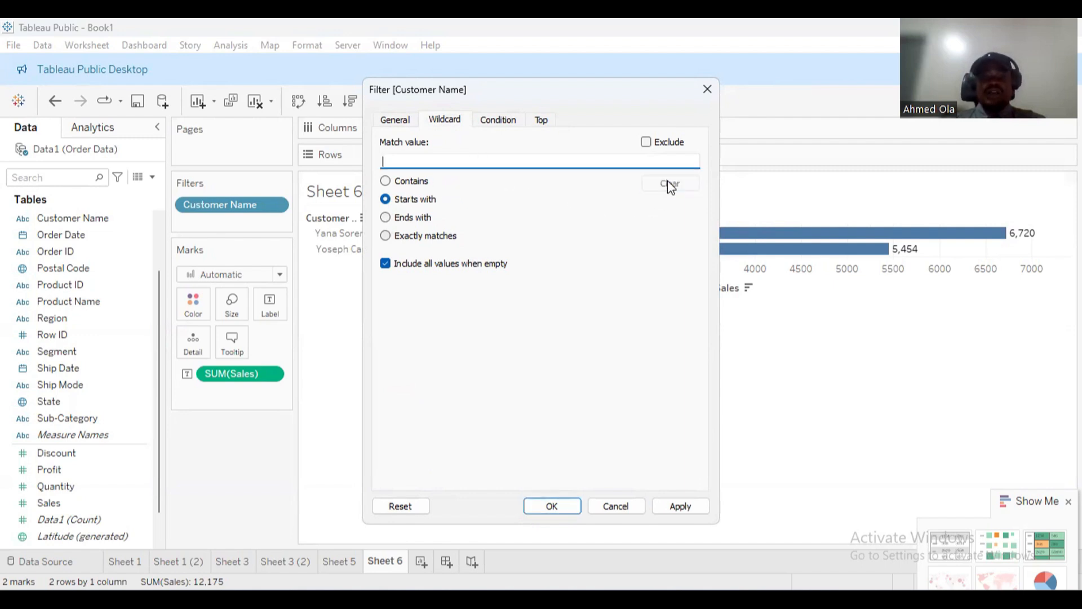
- Base the Customer Name filter's condition on a field, using Sales aggregated as Sum
click(499, 123)
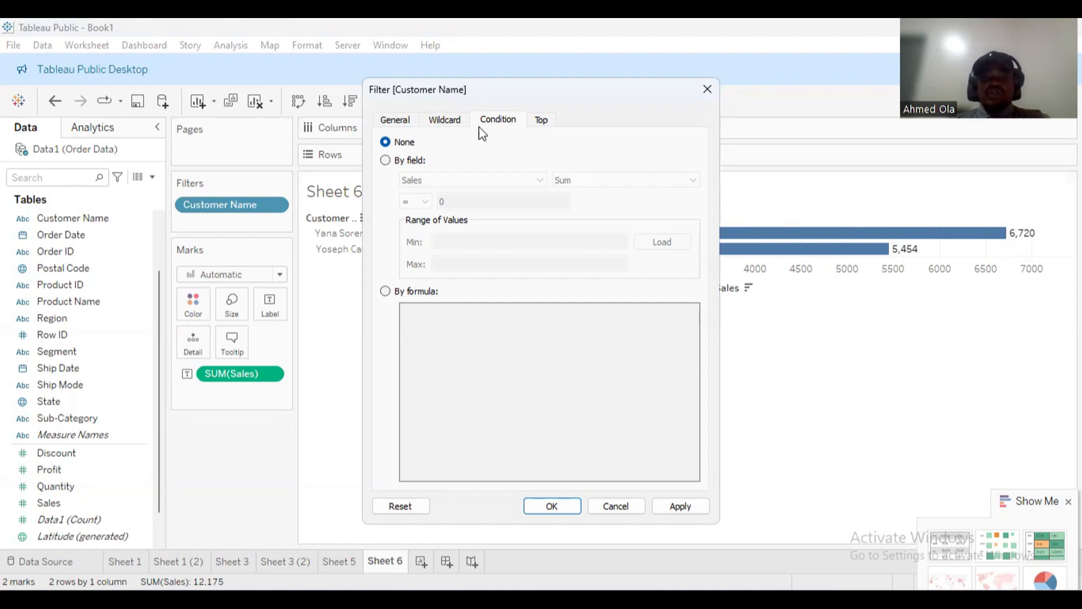
click(386, 161)
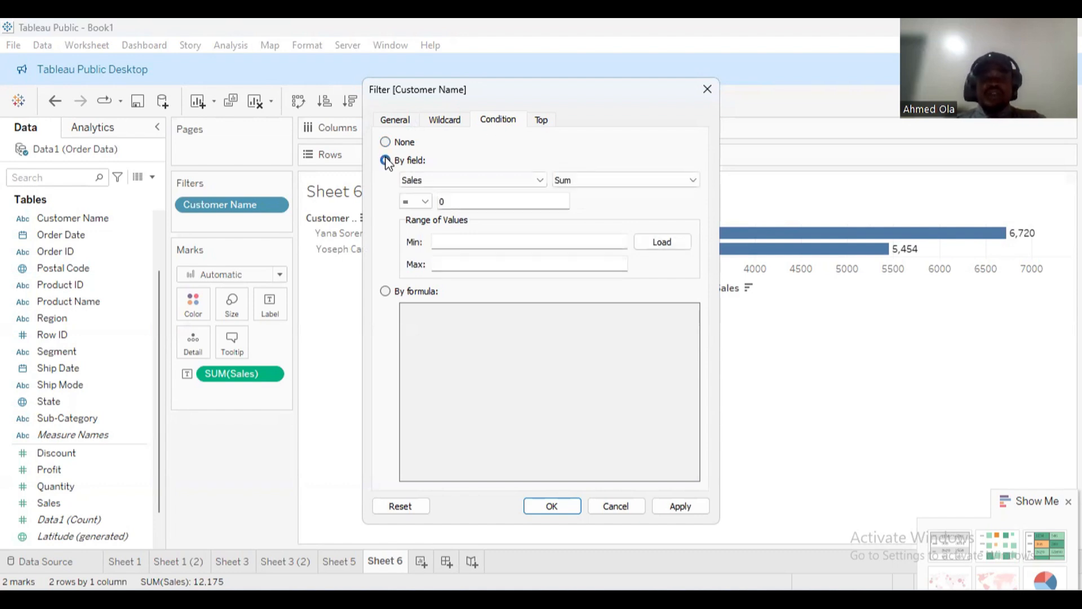
click(540, 180)
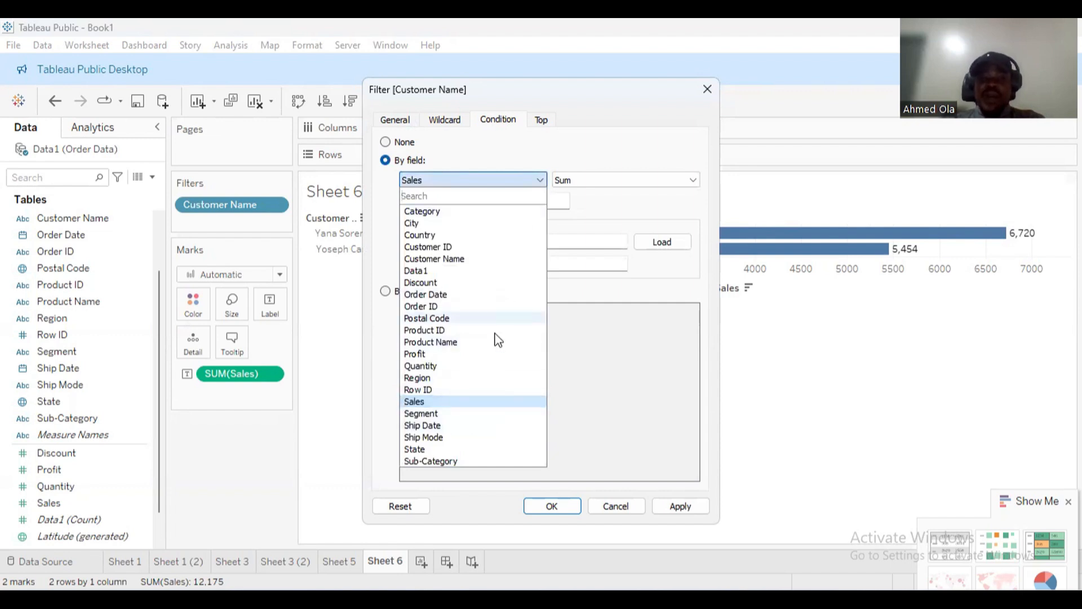
click(473, 402)
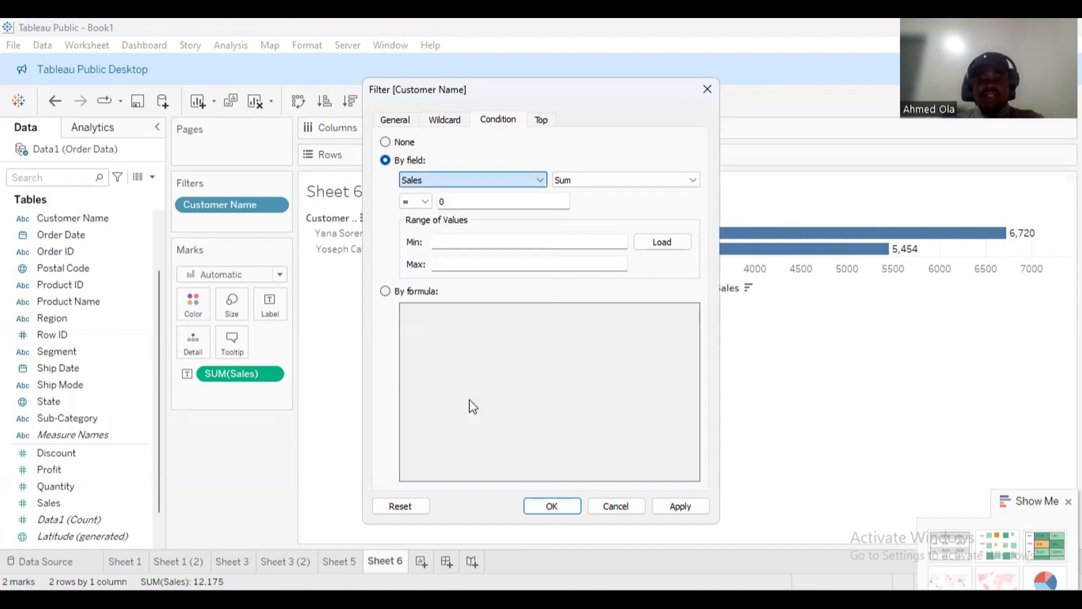
click(692, 181)
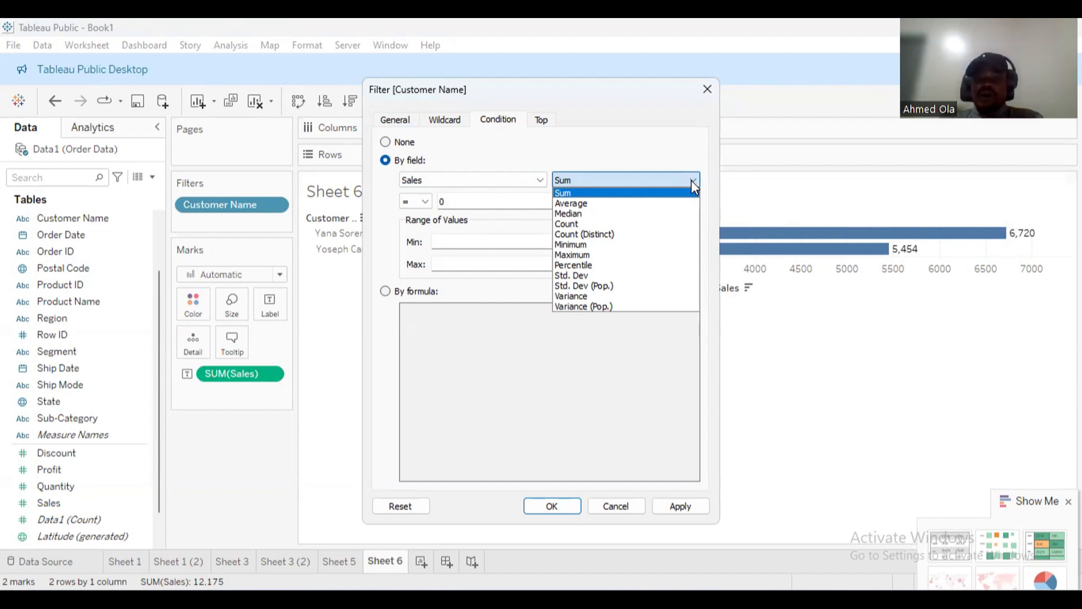
click(602, 190)
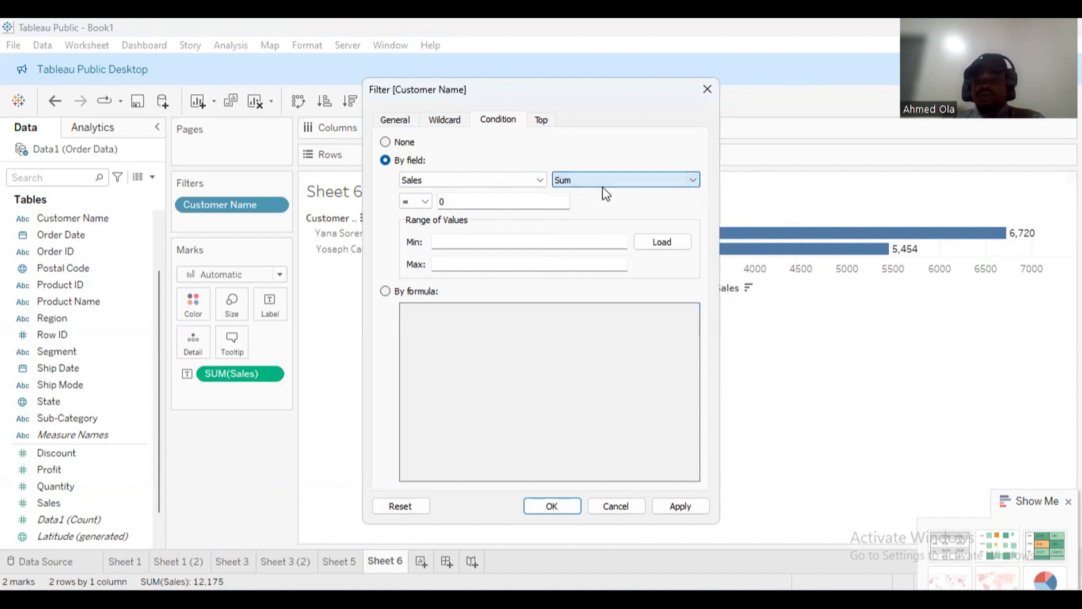
- Set the Sales condition to >= 10000, apply the filter and look over the resulting customer bars
click(430, 201)
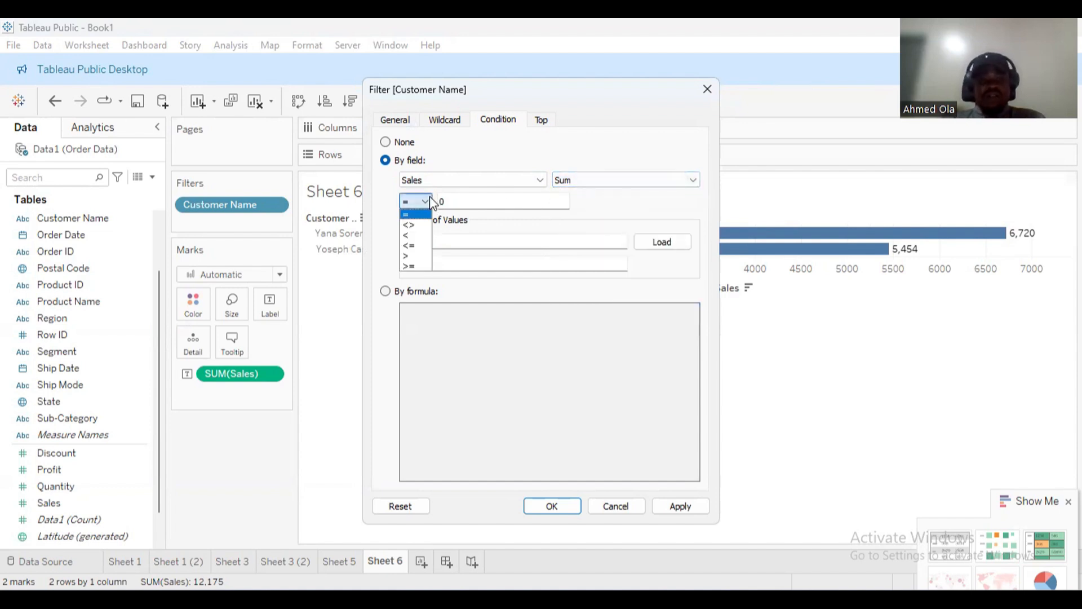
click(415, 265)
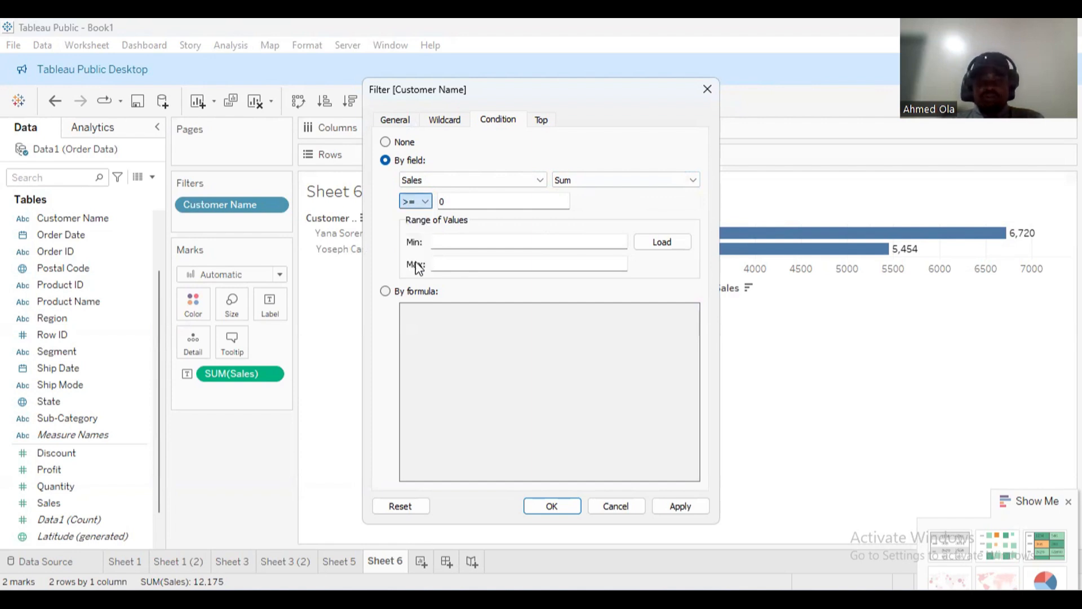
click(464, 202)
drag(464, 202, 428, 203)
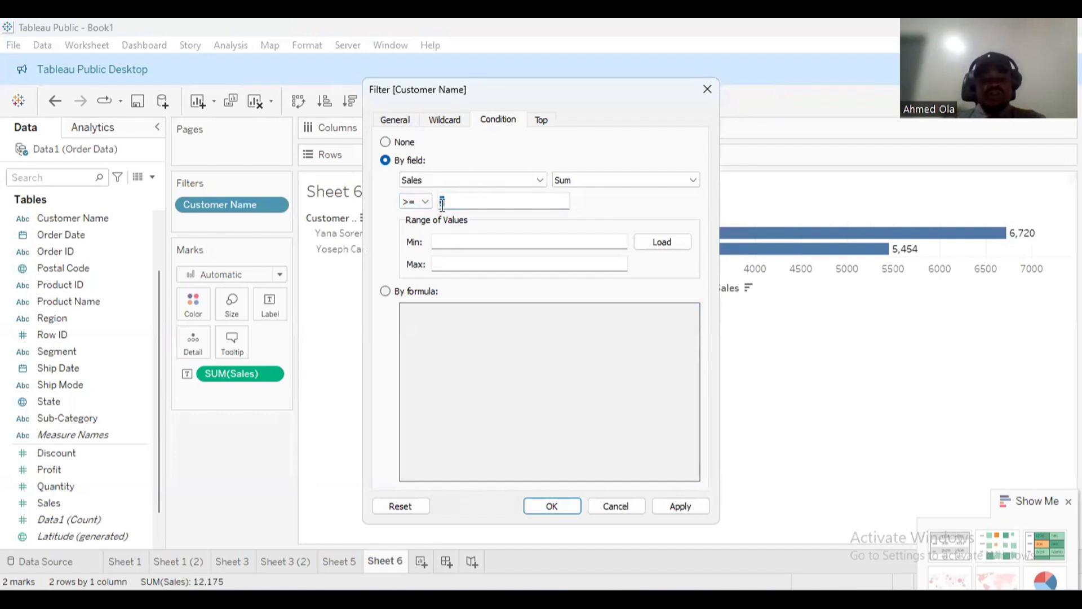
text(7000)
text(0)
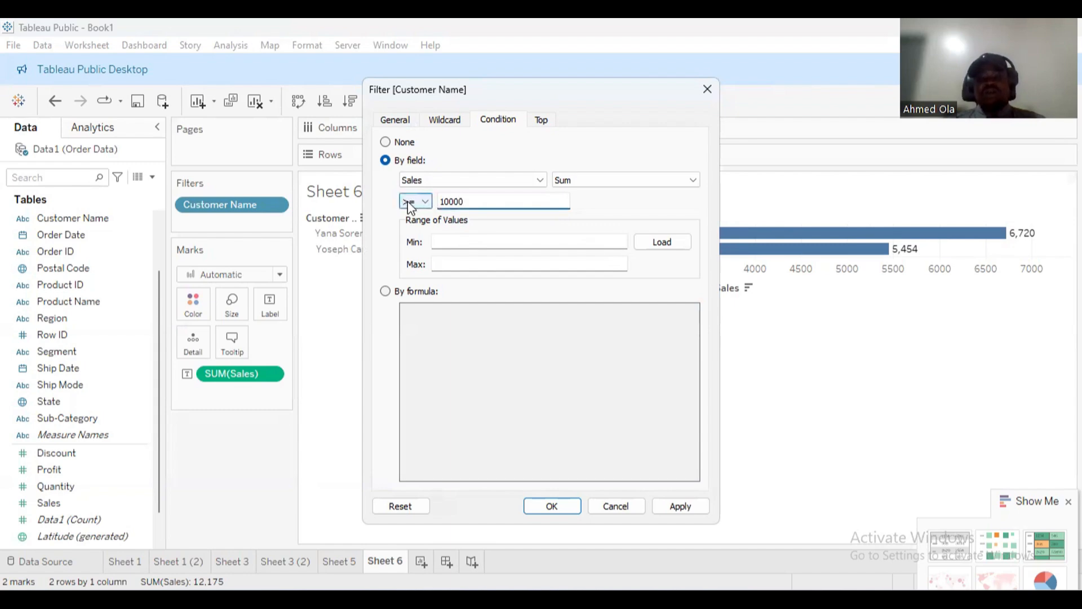
click(563, 508)
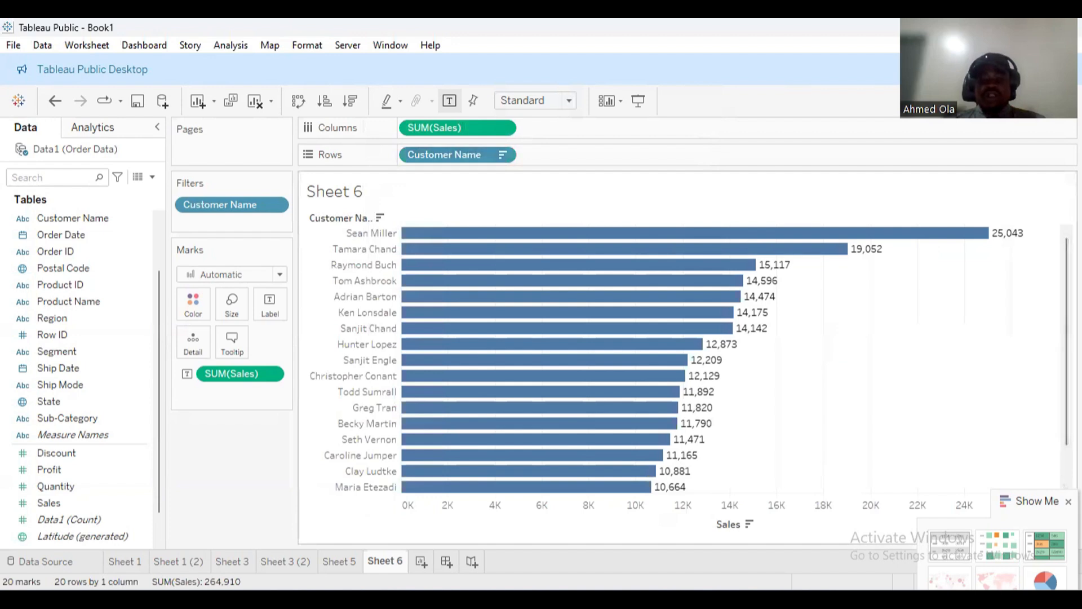
scroll(676, 360, down, 1)
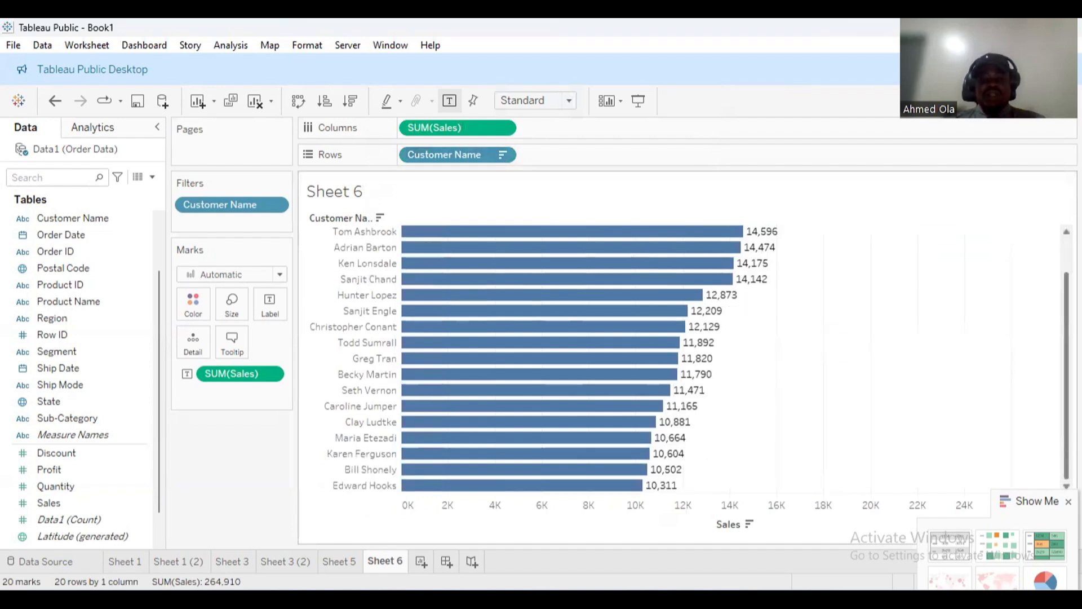
scroll(772, 484, up, 1)
scroll(677, 360, down, 1)
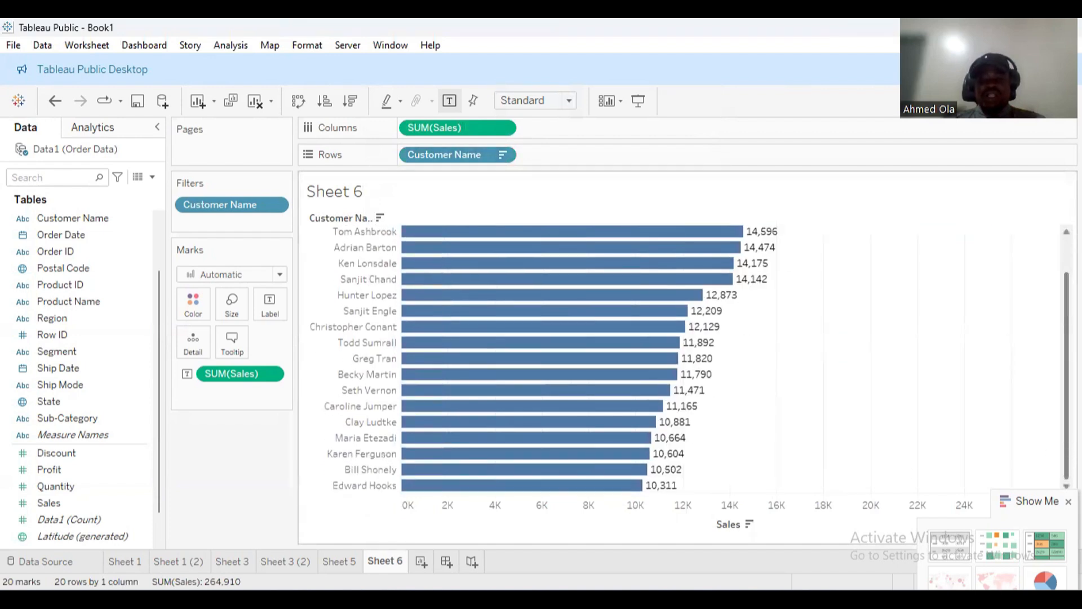
scroll(1023, 265, up, 1)
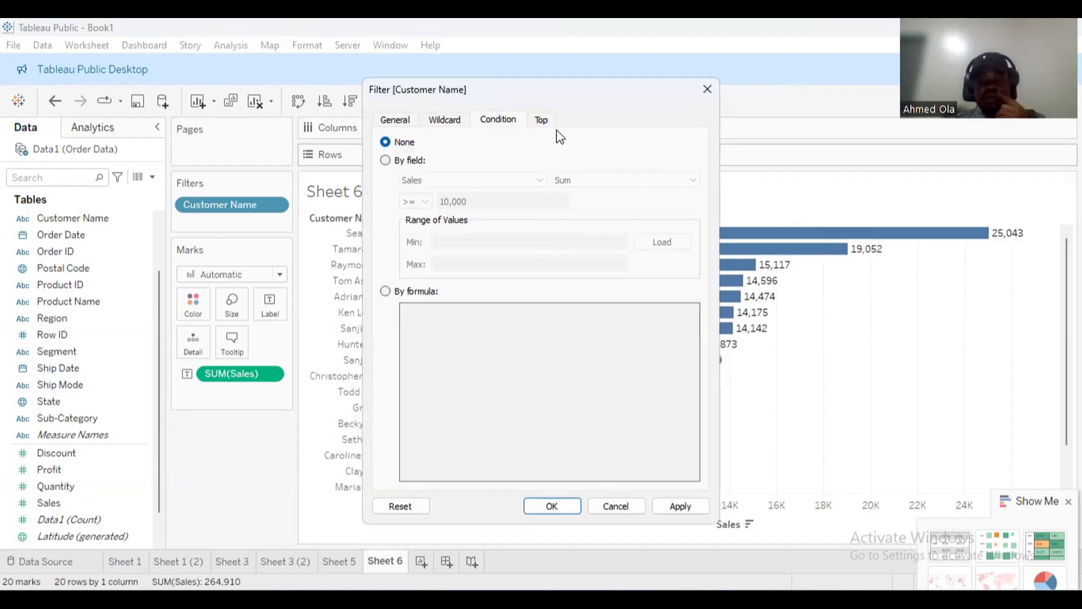
- Limit the Customer Name filter to the Top 10 by field, using Sum of Profit, and apply it
click(549, 124)
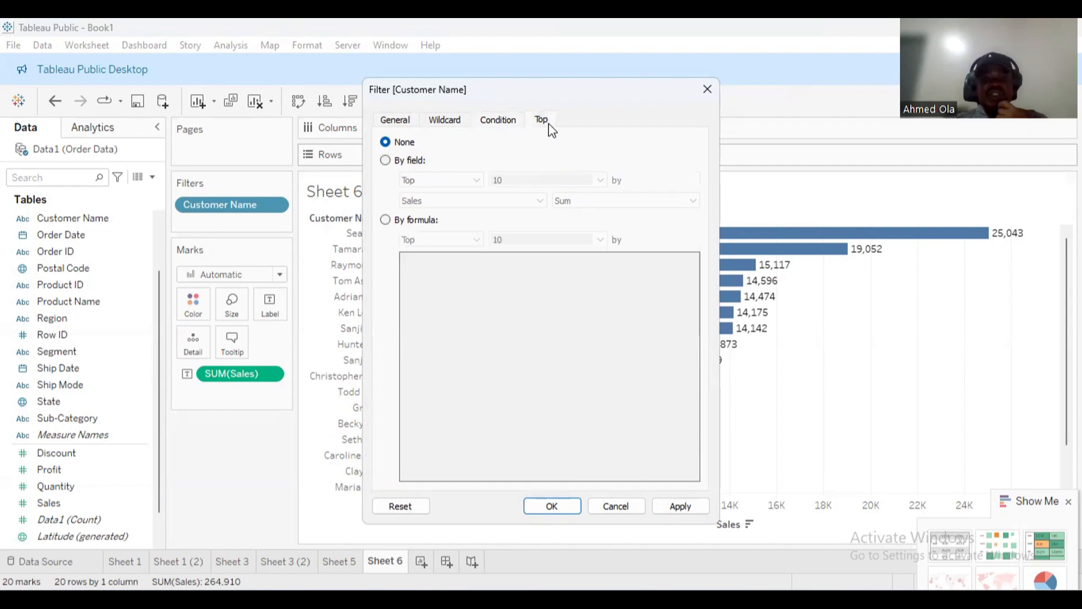
click(386, 160)
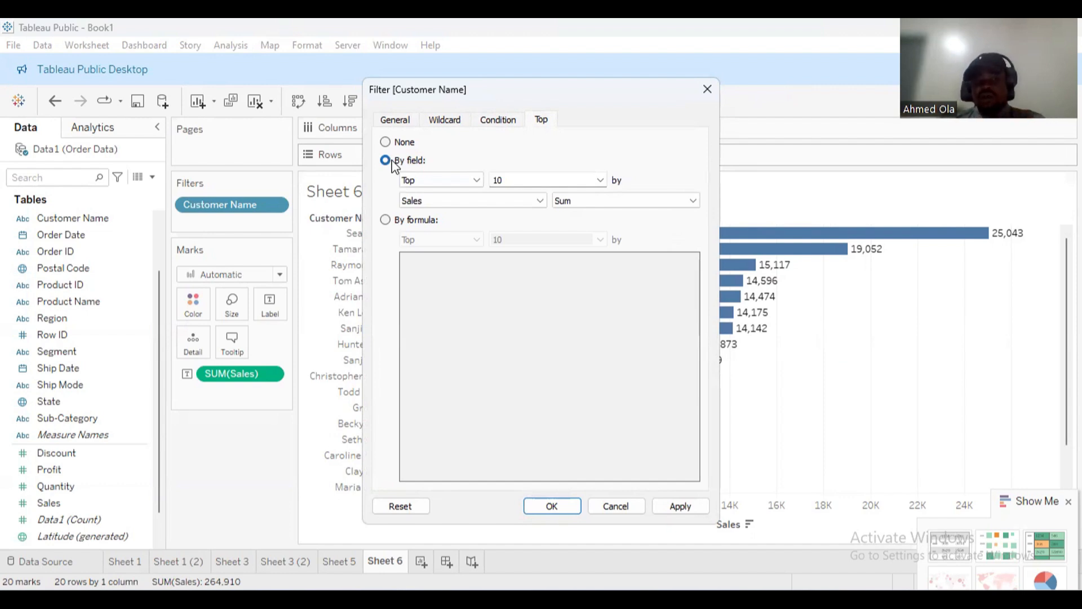
click(462, 178)
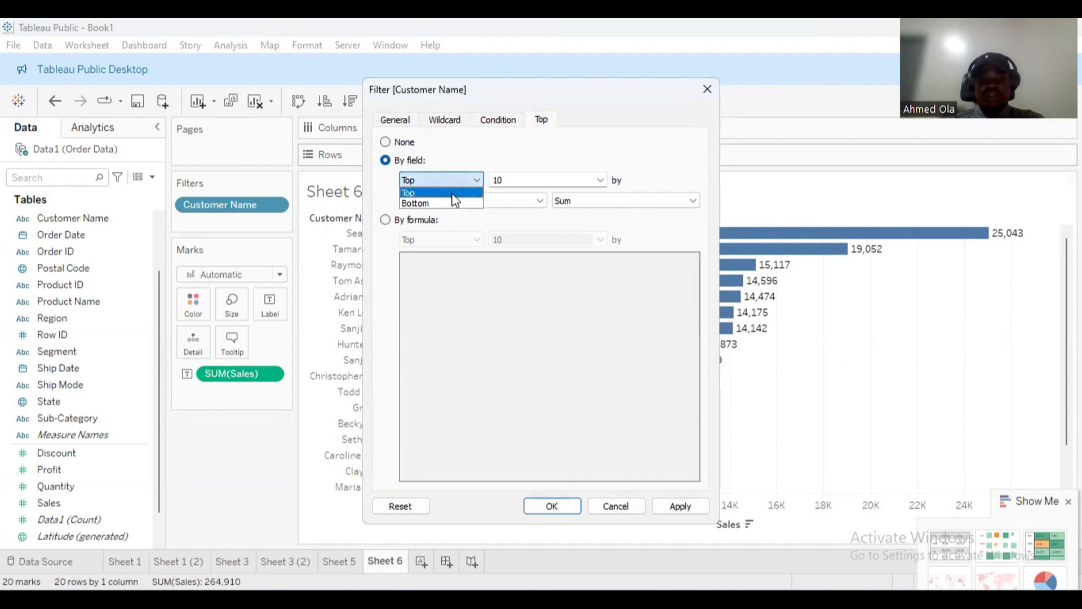
click(452, 194)
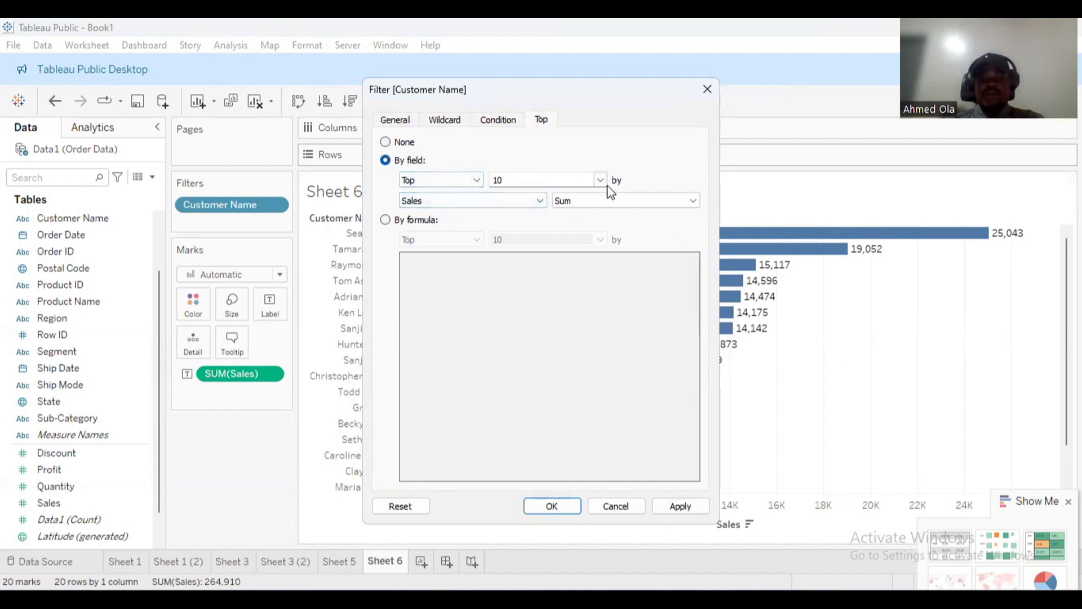
click(539, 201)
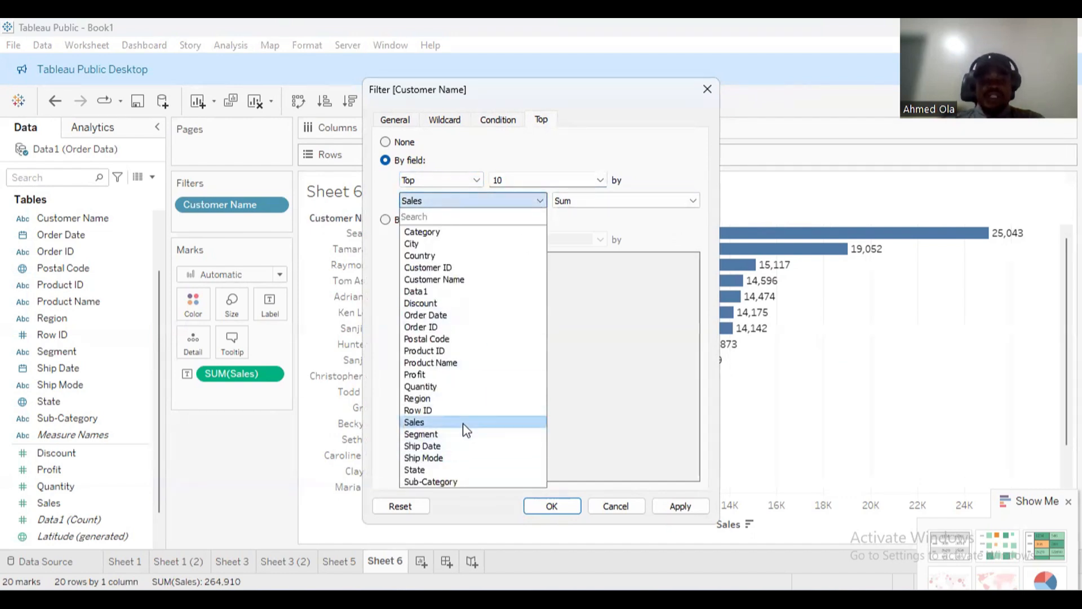
click(445, 376)
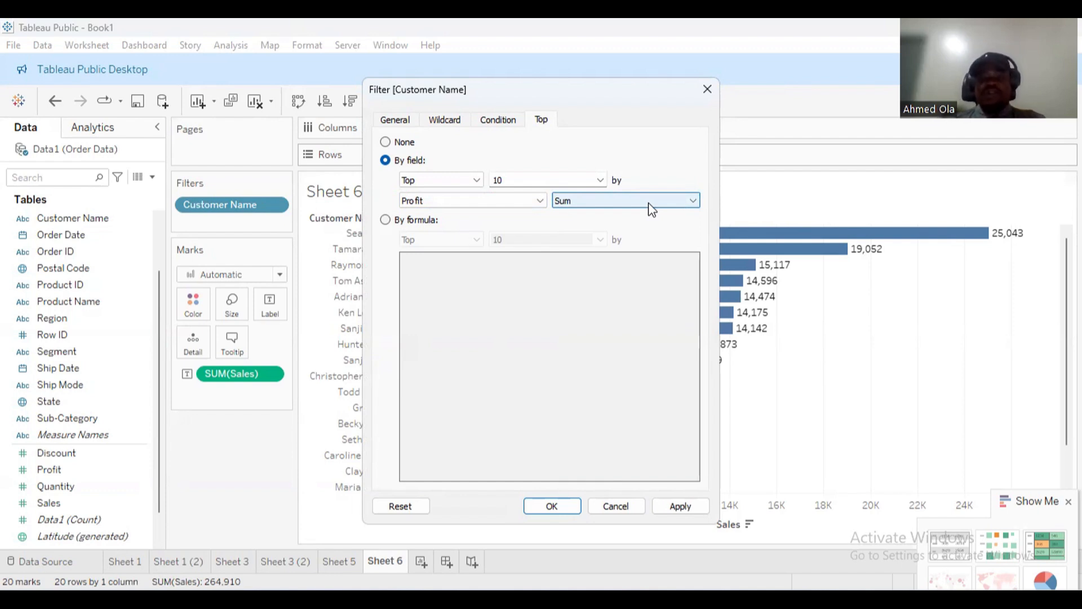
click(555, 500)
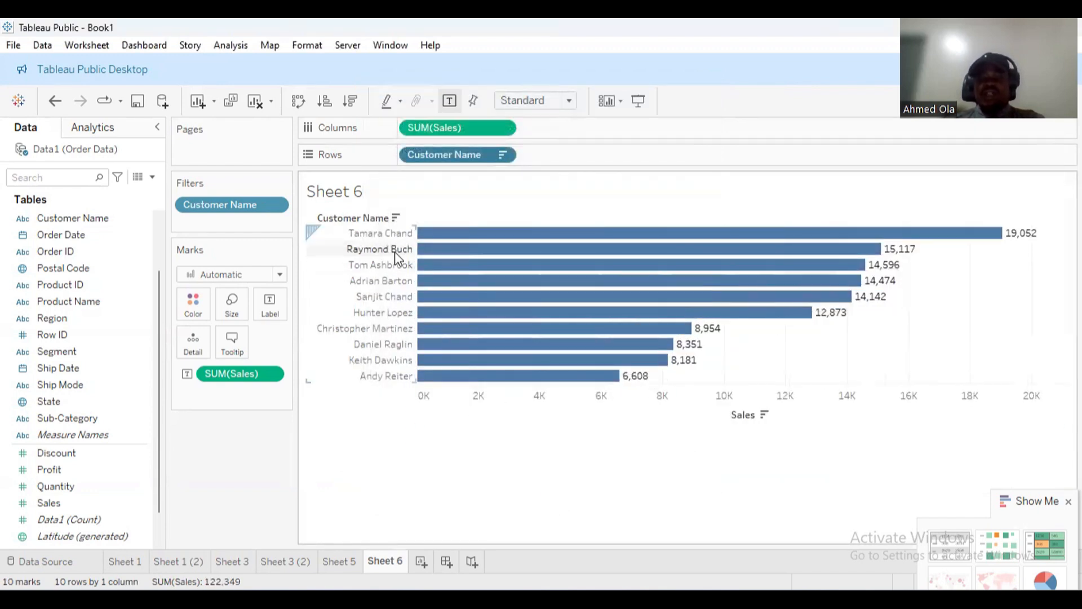
- Replace the Sheet 6 chart title with "Top Ten Customers by Profit" and centre it
double_click(355, 199)
drag(501, 311, 346, 314)
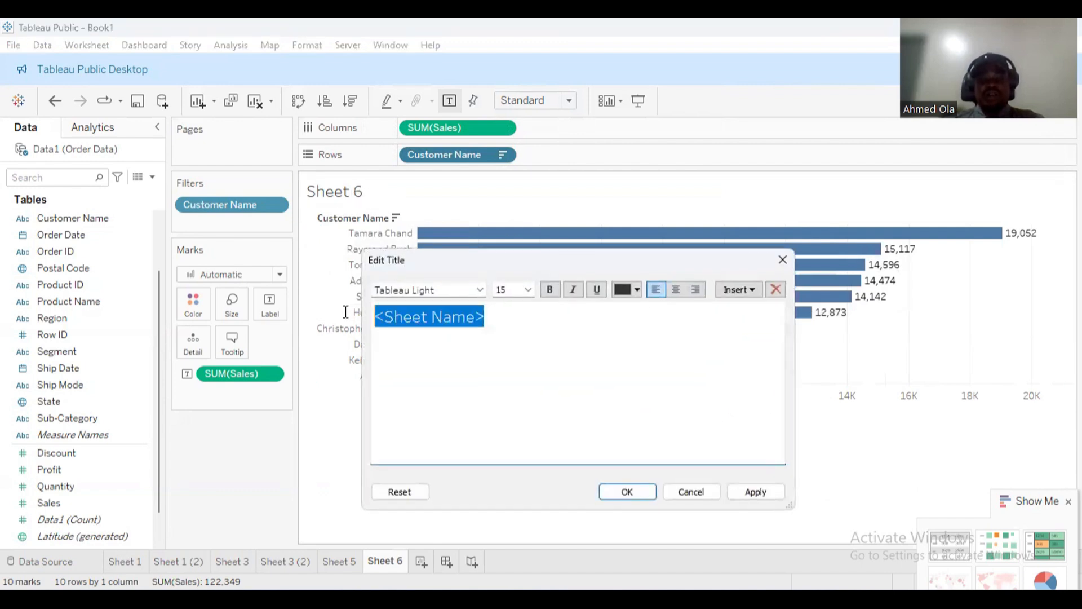
text(tOP)
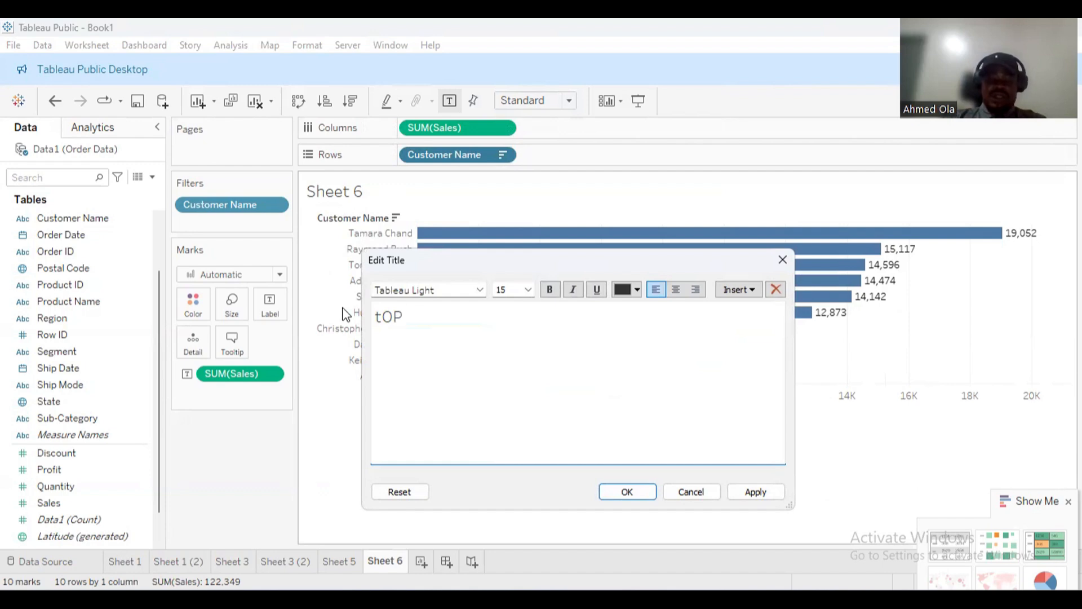
key(BackSpace)
key(BackSpace)
key(BackSpace)
text(Top)
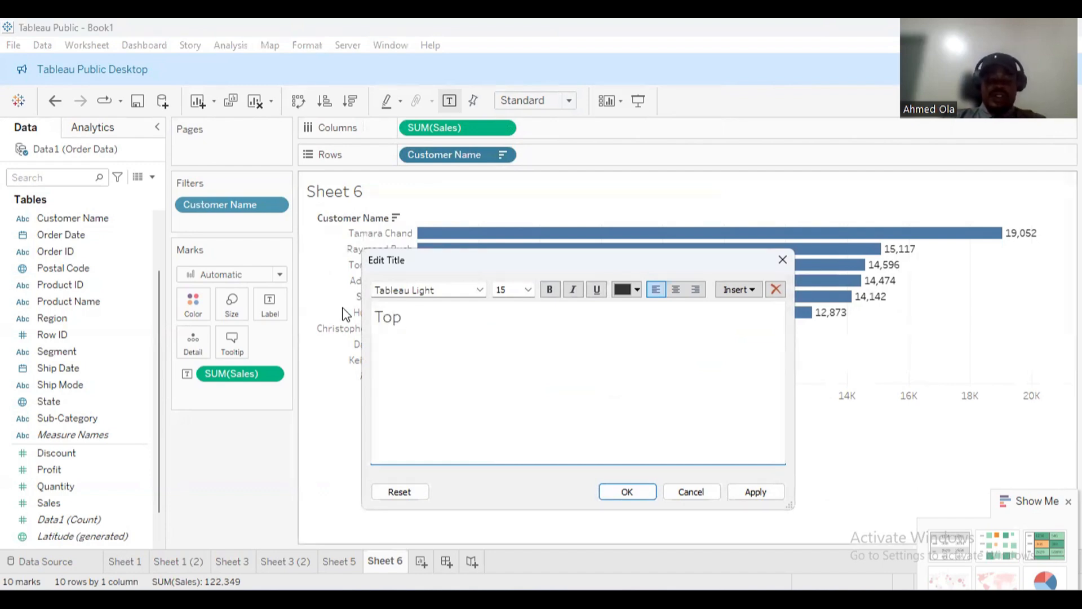
text( Ten Customers )
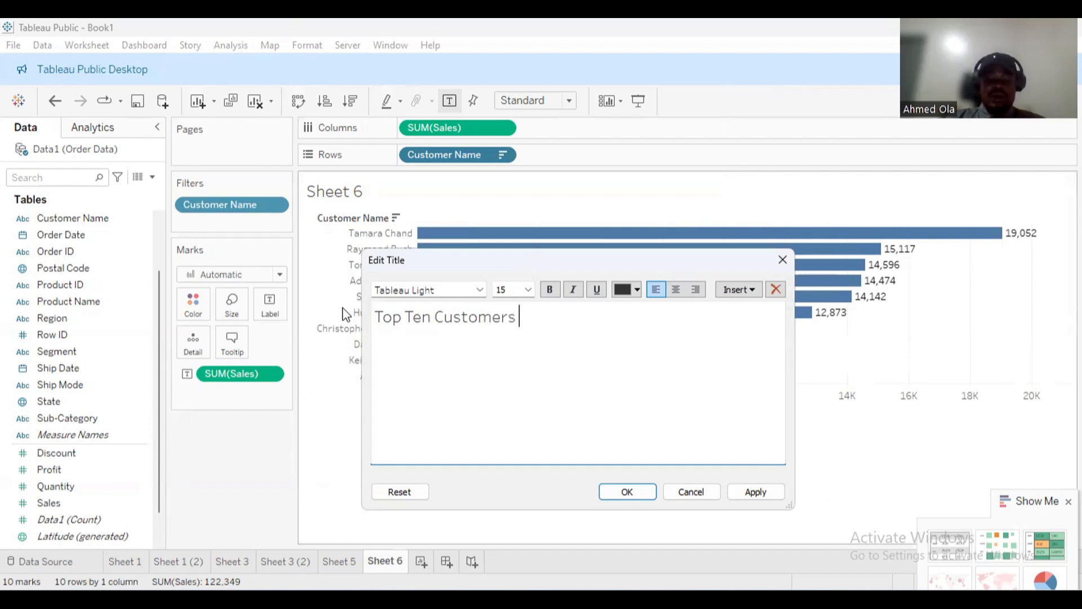
text(by Pro)
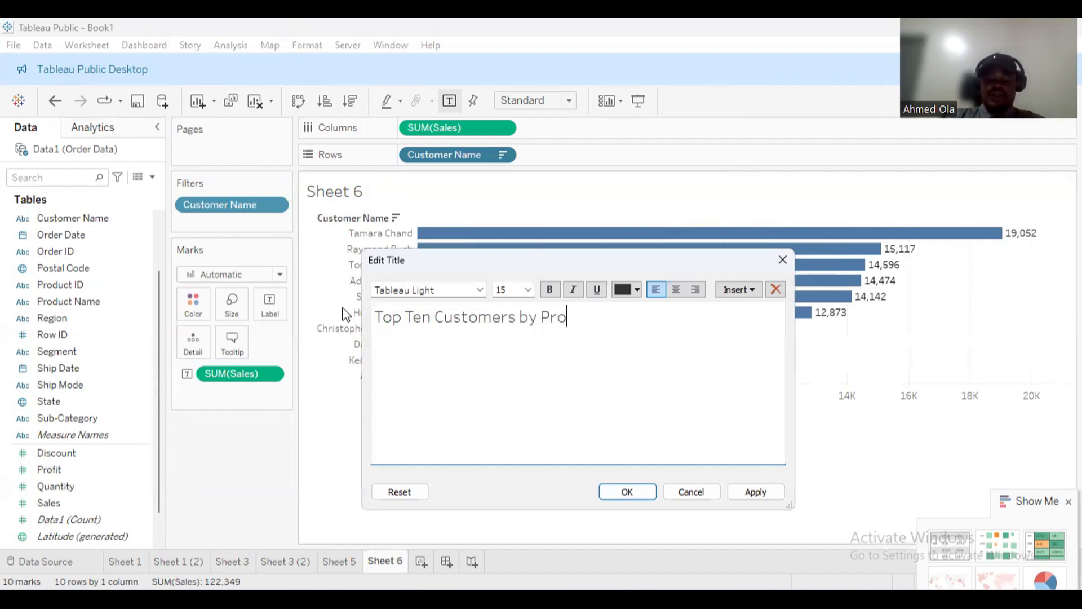
text(fit)
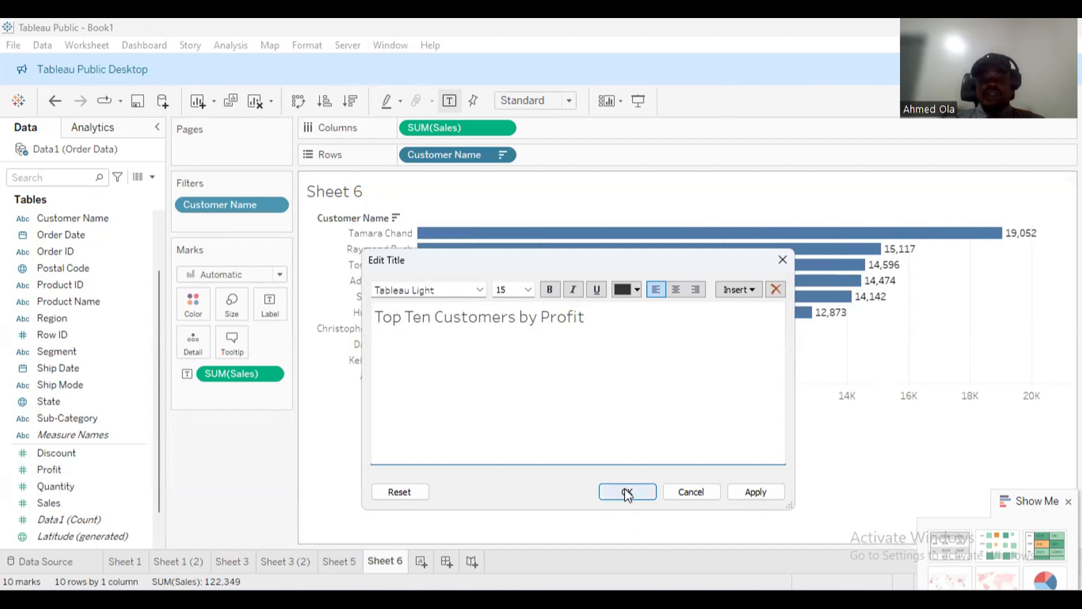
click(676, 290)
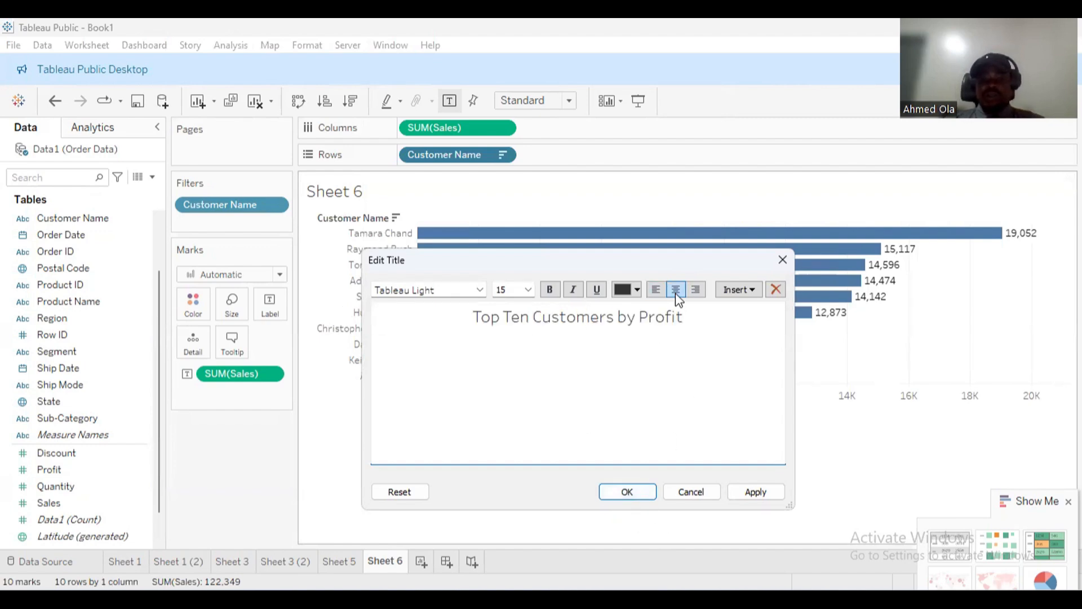
click(634, 492)
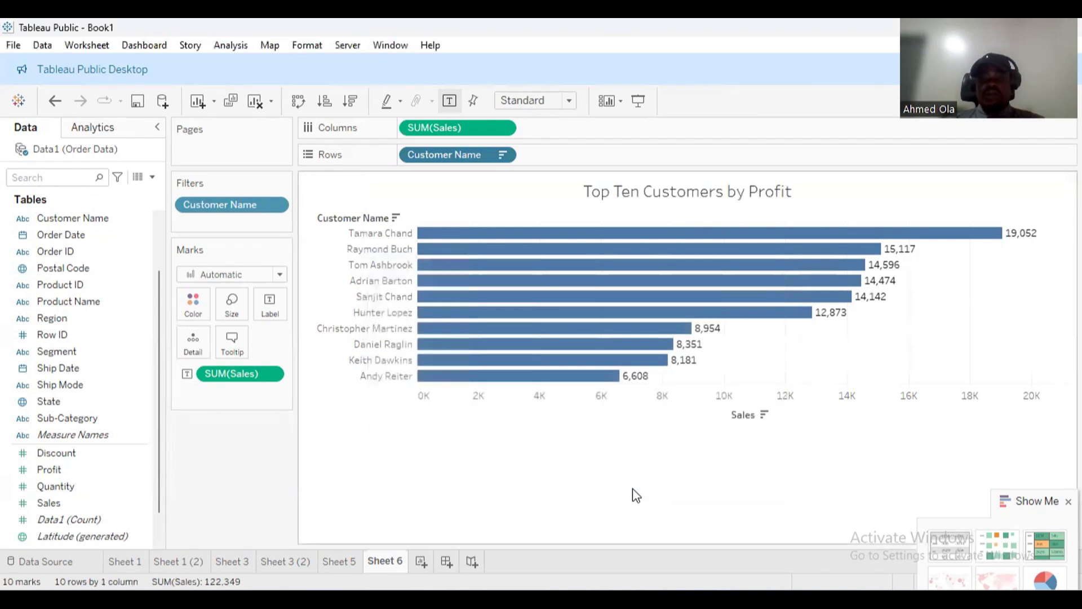
- Duplicate the Sheet 6 worksheet with its customer sales chart
click(836, 82)
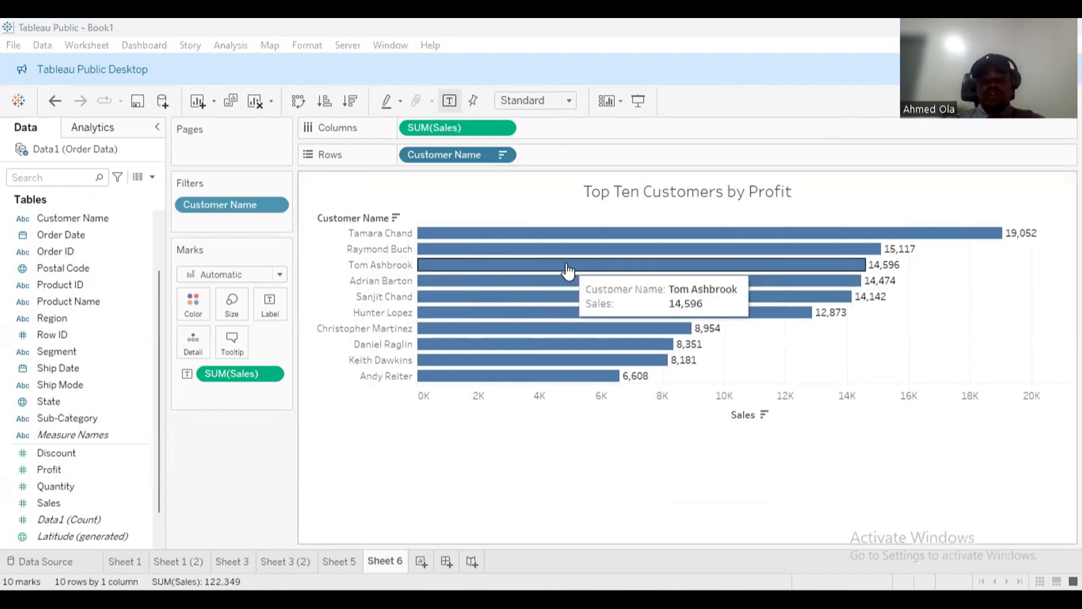
right_click(396, 572)
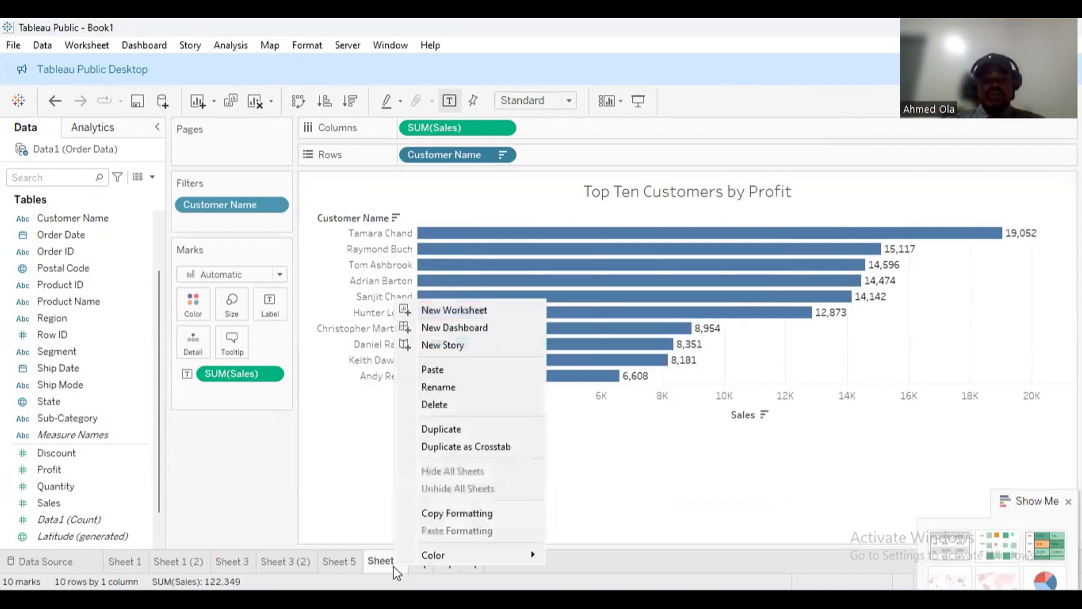
click(457, 426)
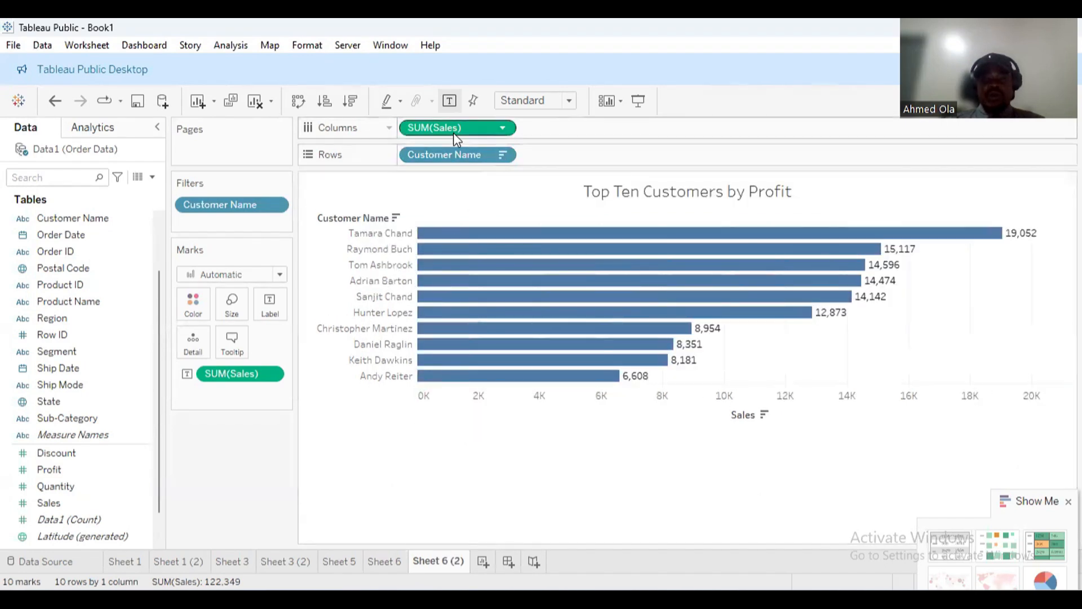
- Set the Top limit of the Customer Name filter to None on the duplicated sheet and apply it
click(502, 155)
click(495, 175)
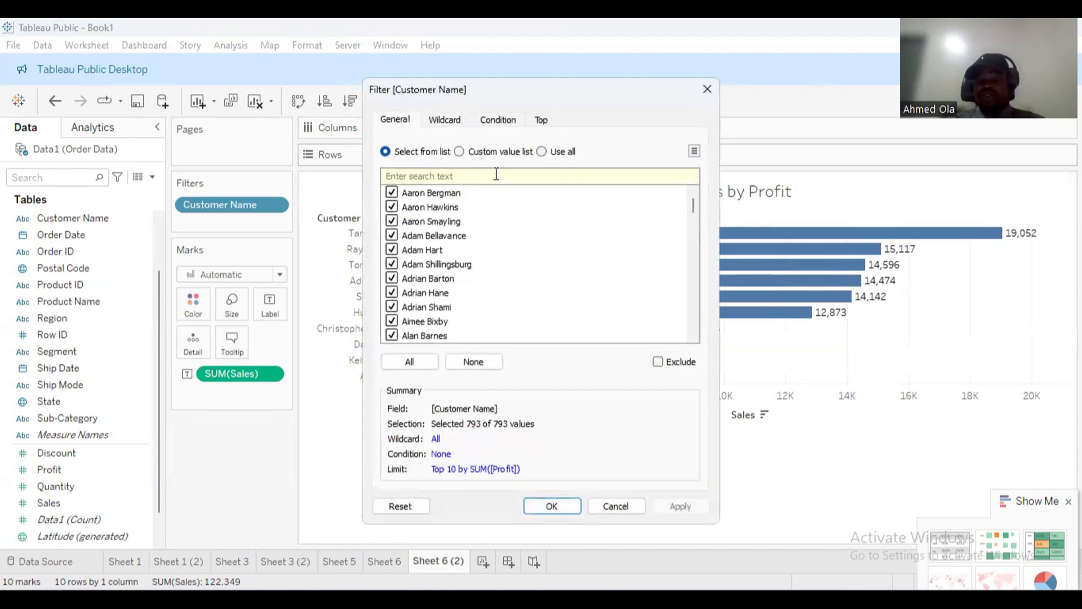
click(521, 121)
click(540, 121)
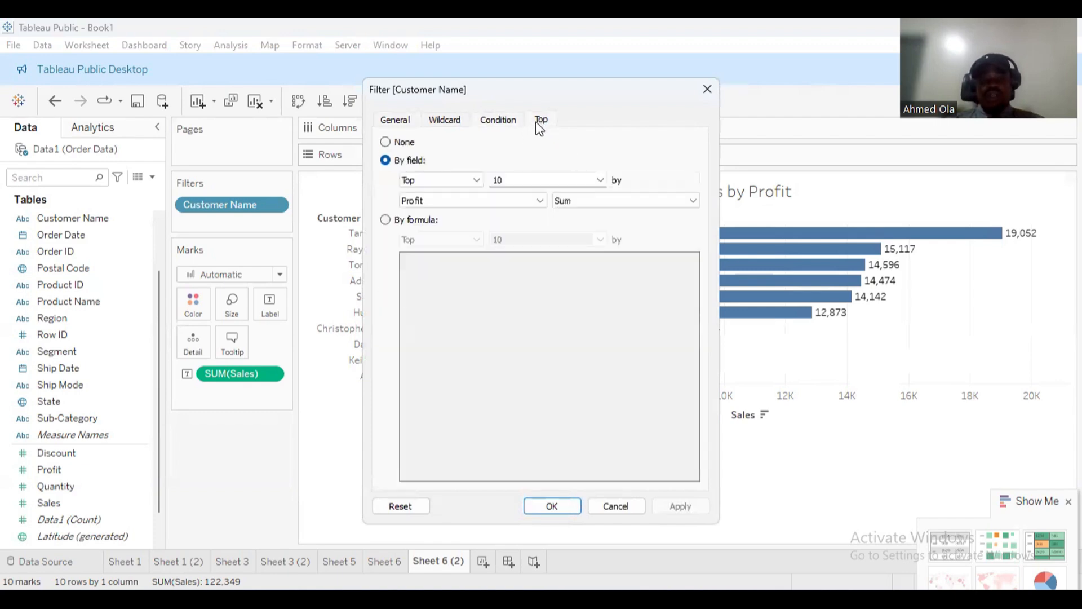
click(391, 143)
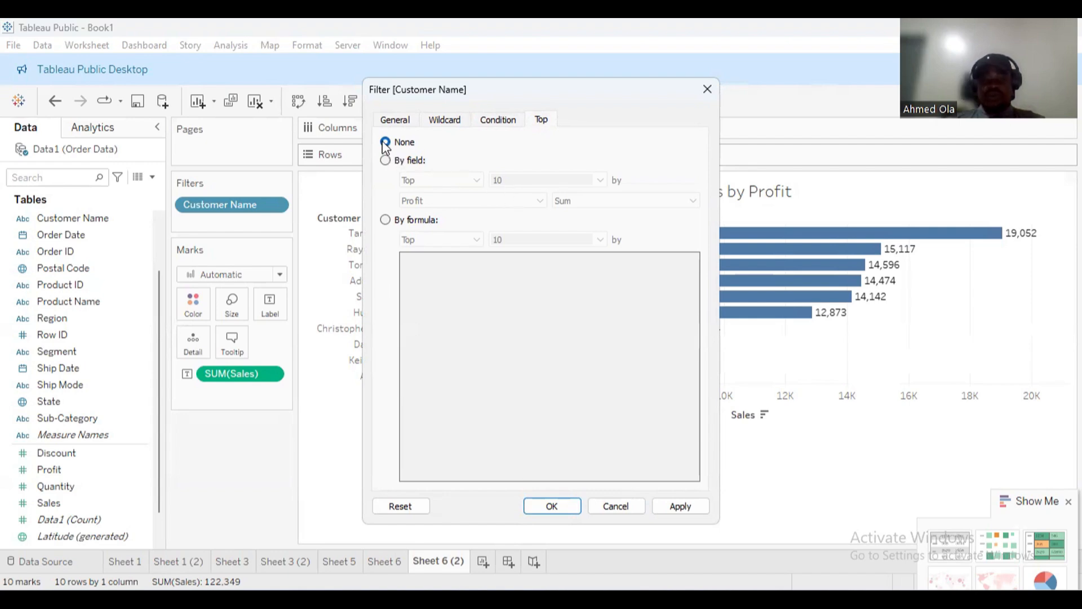
click(552, 506)
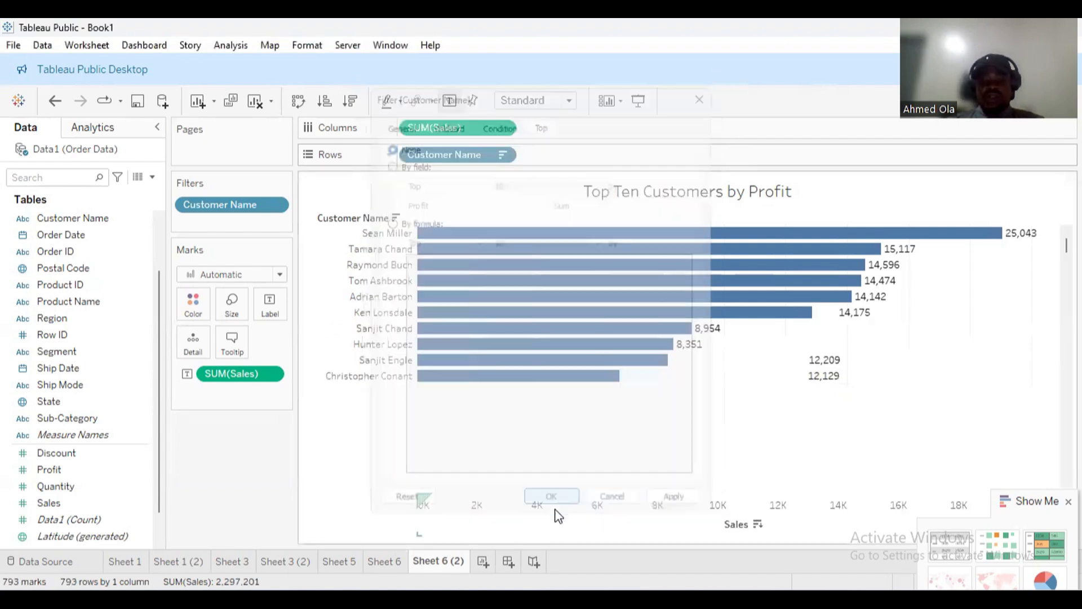
mouse_move(1066, 245)
mouse_down()
mouse_move(1044, 522)
mouse_move(1065, 237)
mouse_up()
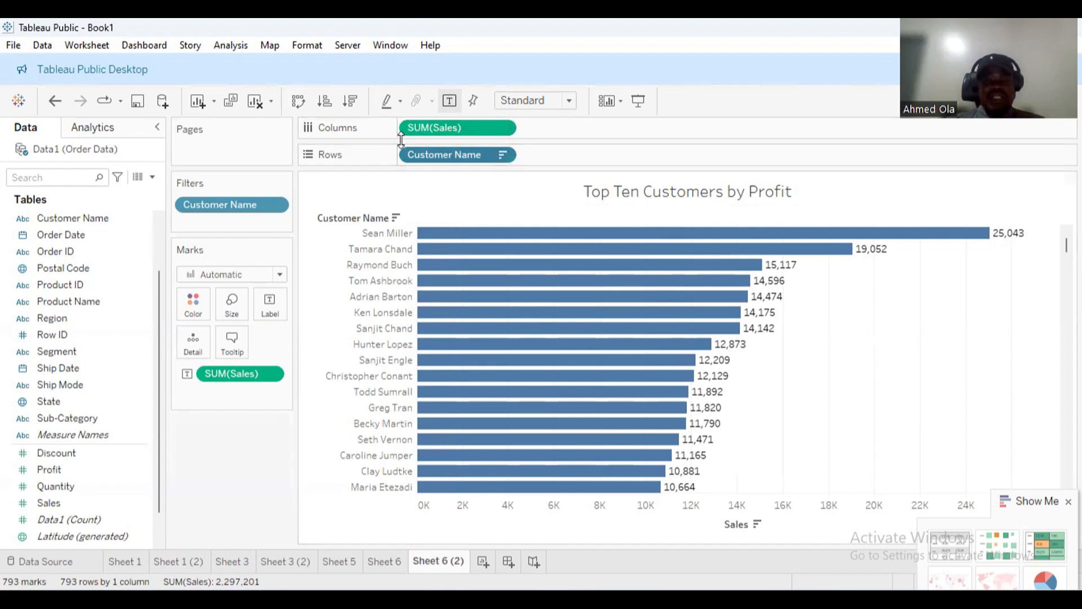
- Open the filter settings for SUM(Sales) on Columns and move the dialog clear of the chart
key(ctrl+2)
drag(394, 114, 536, 139)
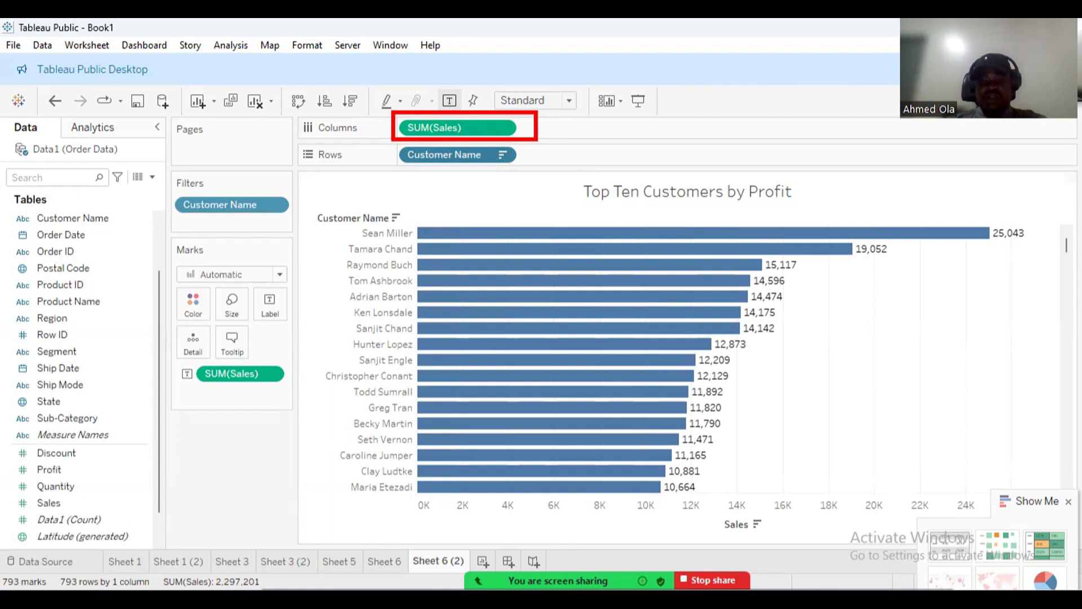
click(505, 128)
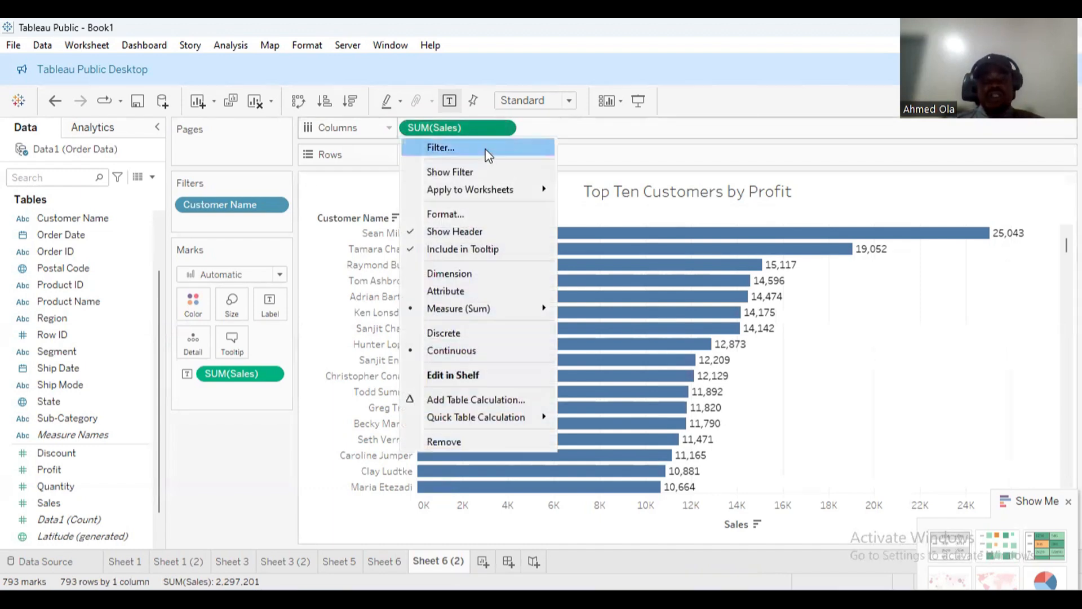
click(490, 147)
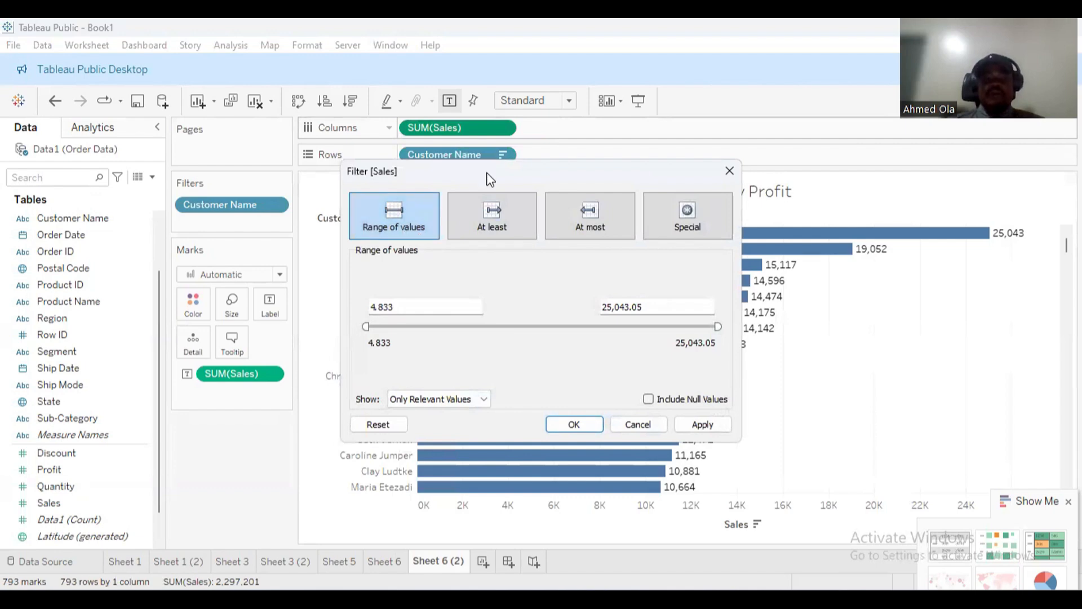
drag(490, 180, 442, 130)
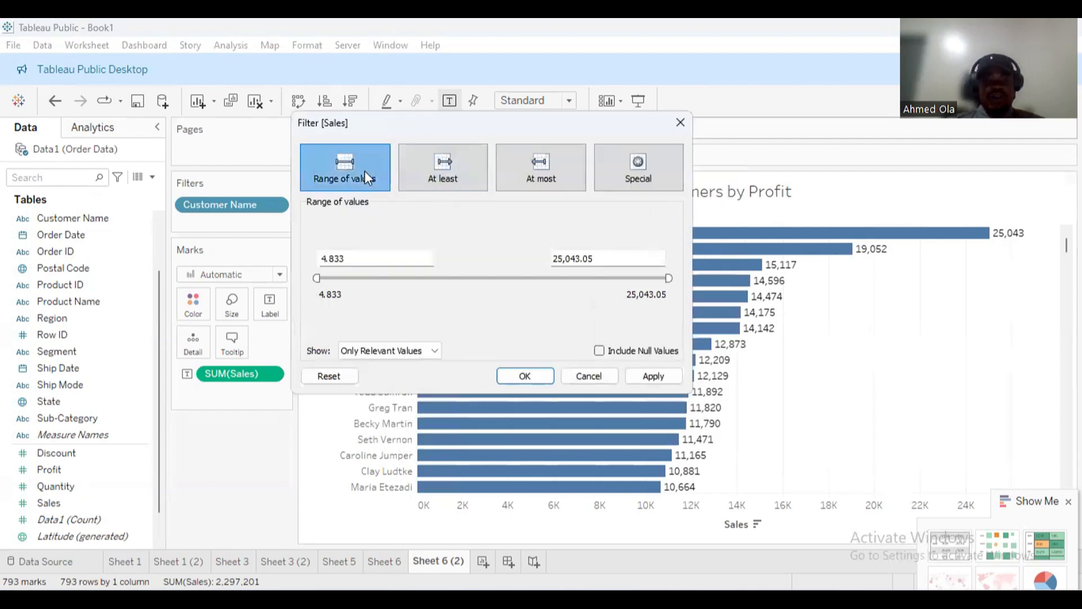
- Examine the At least, At most and Special options of the Sales filter, then return to Range of values
click(441, 173)
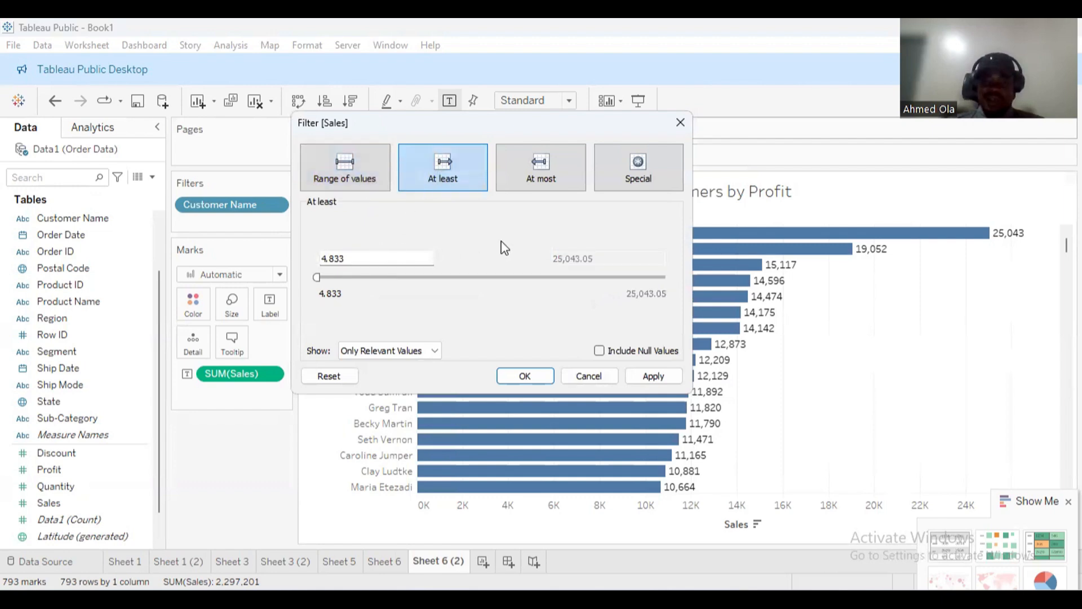
click(550, 180)
click(648, 169)
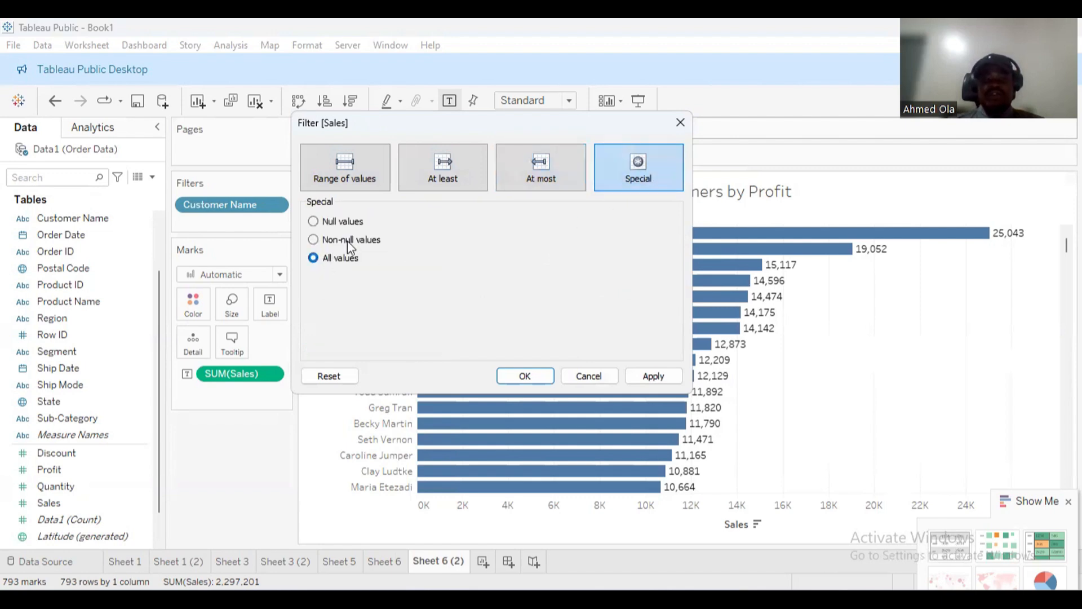
click(352, 167)
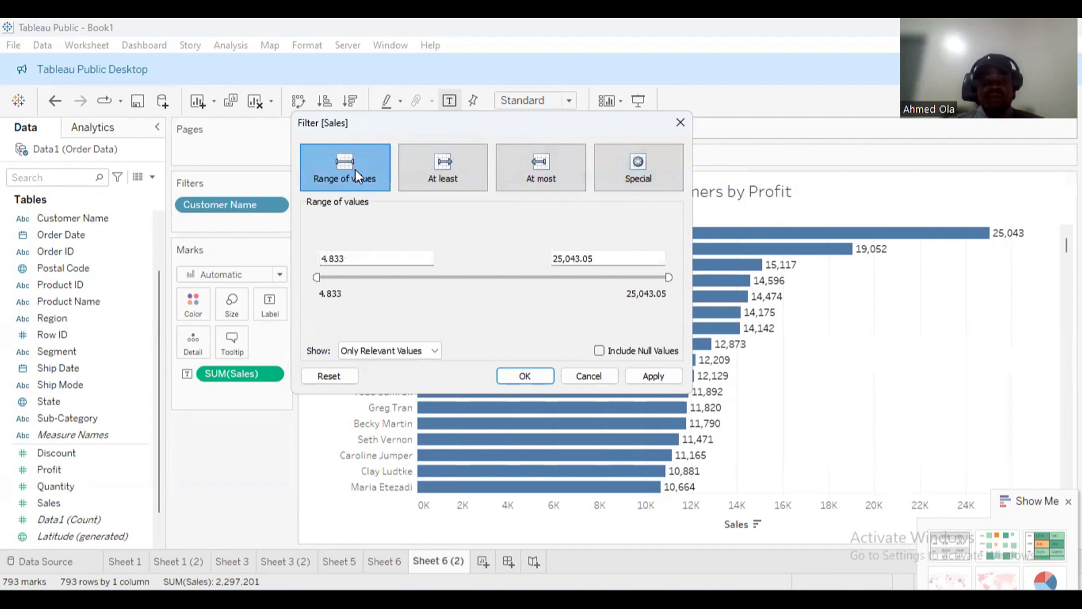
- Limit the Sales filter to a range of values from 12,000 to 15,000 and apply it
drag(316, 278, 423, 283)
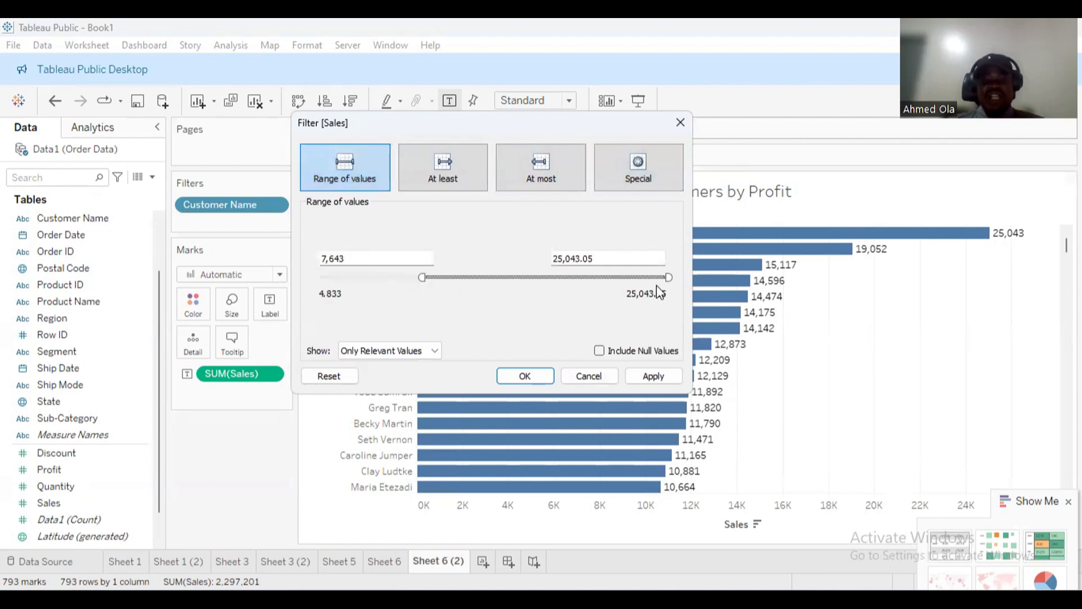
drag(669, 277, 619, 278)
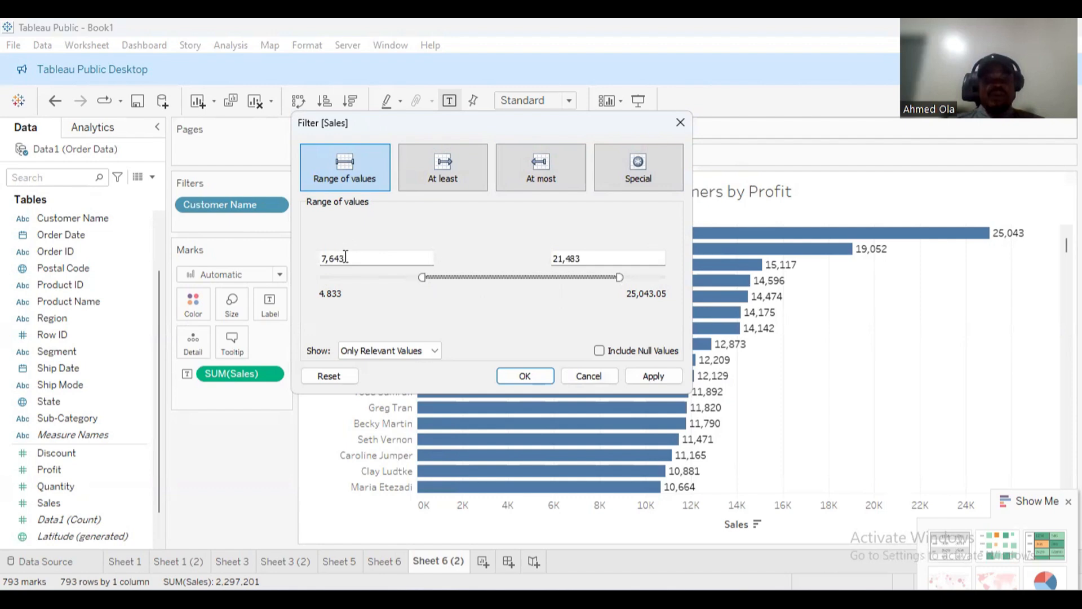
click(341, 258)
text(12)
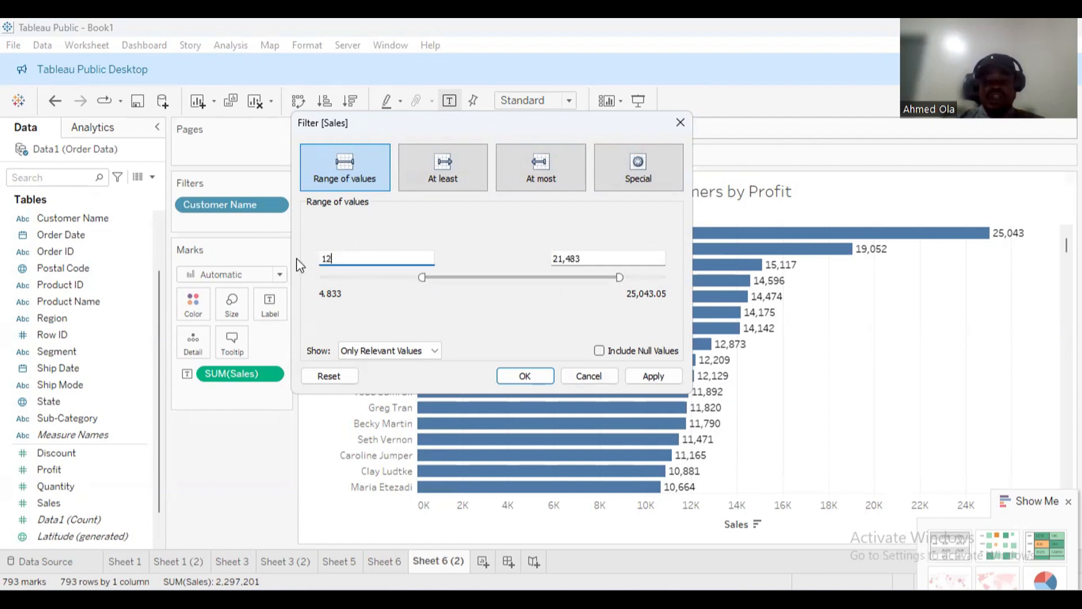
text(000)
click(596, 258)
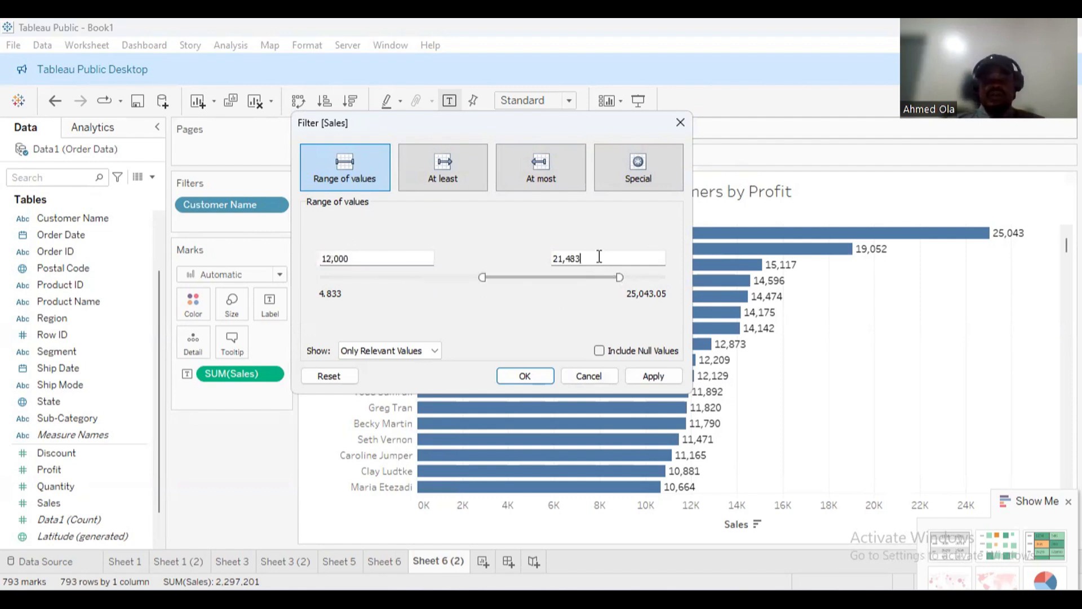
text(15,)
text(0)
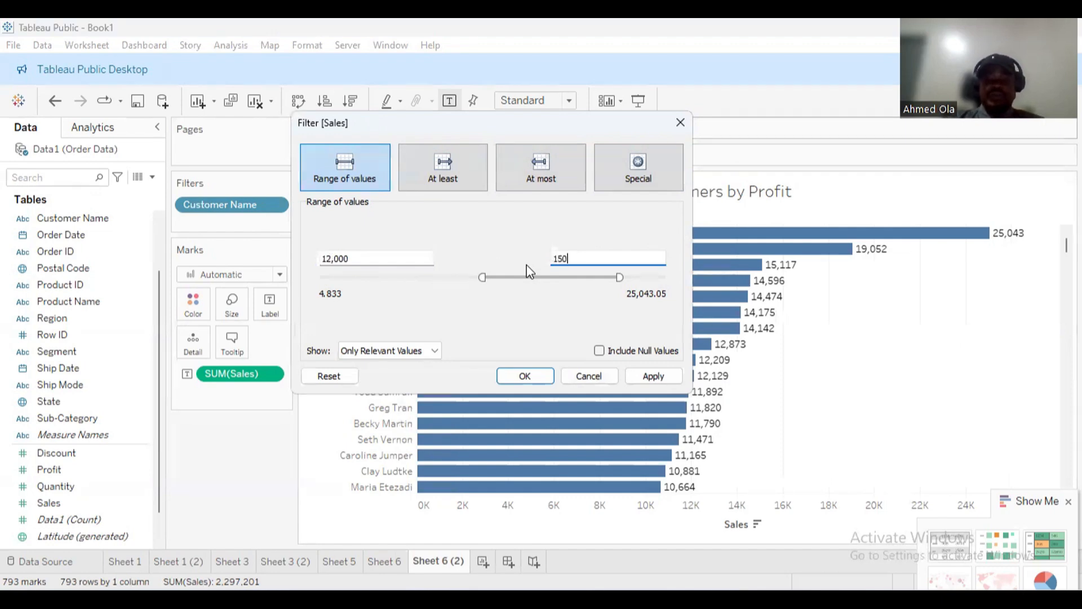
text(00)
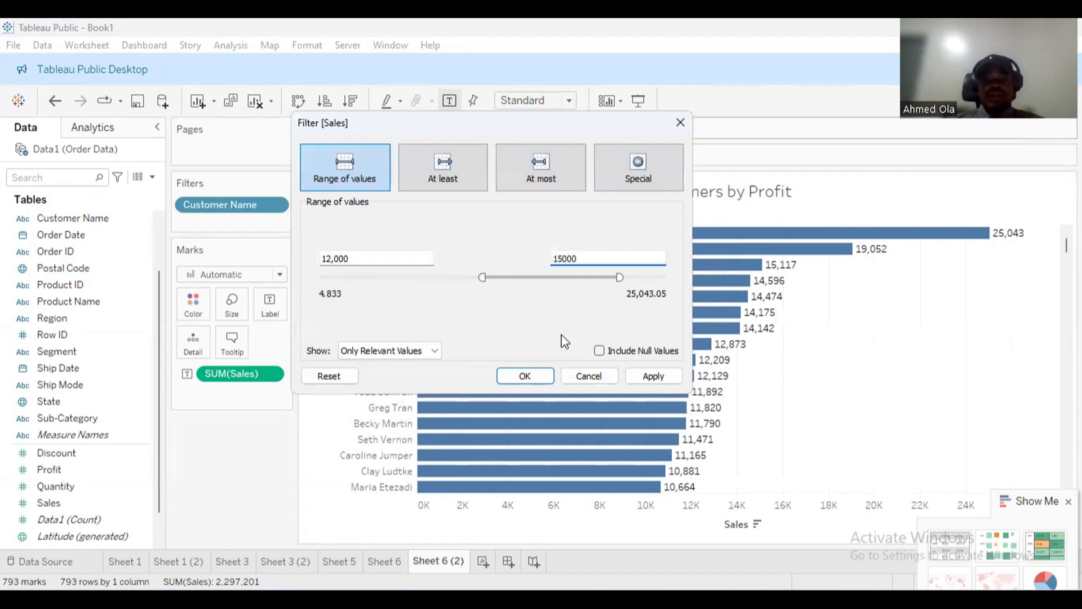
click(540, 373)
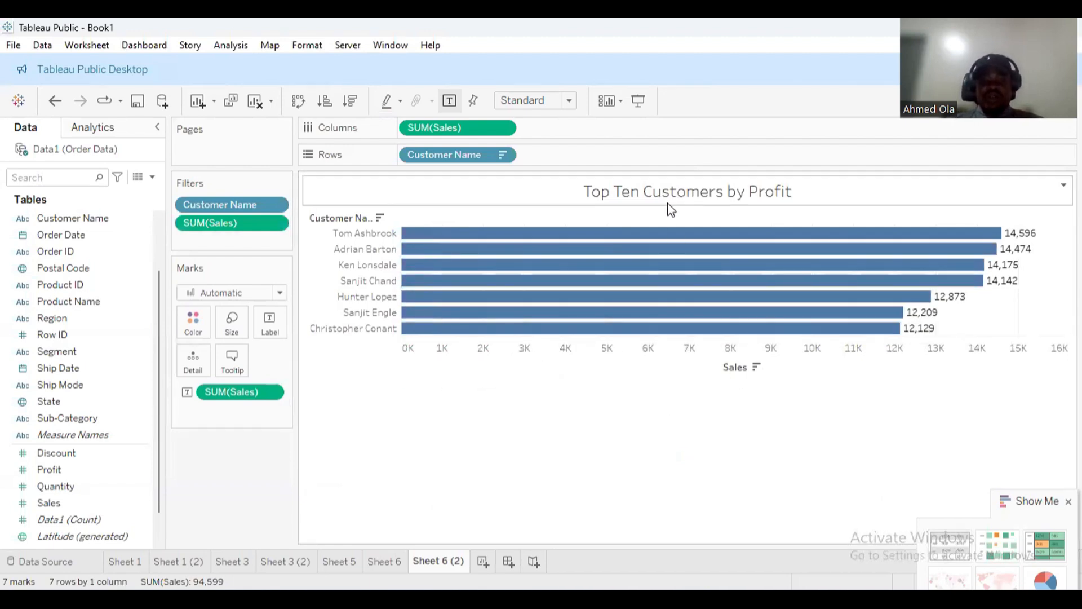
- Change the colour of the customer sales bars to orange
click(193, 323)
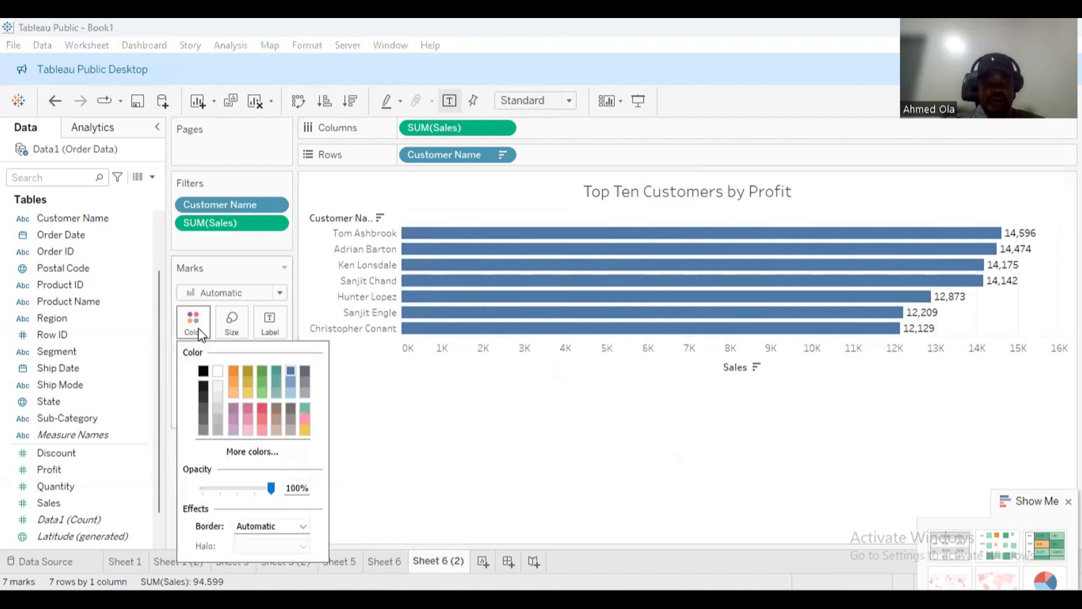
click(234, 372)
click(553, 402)
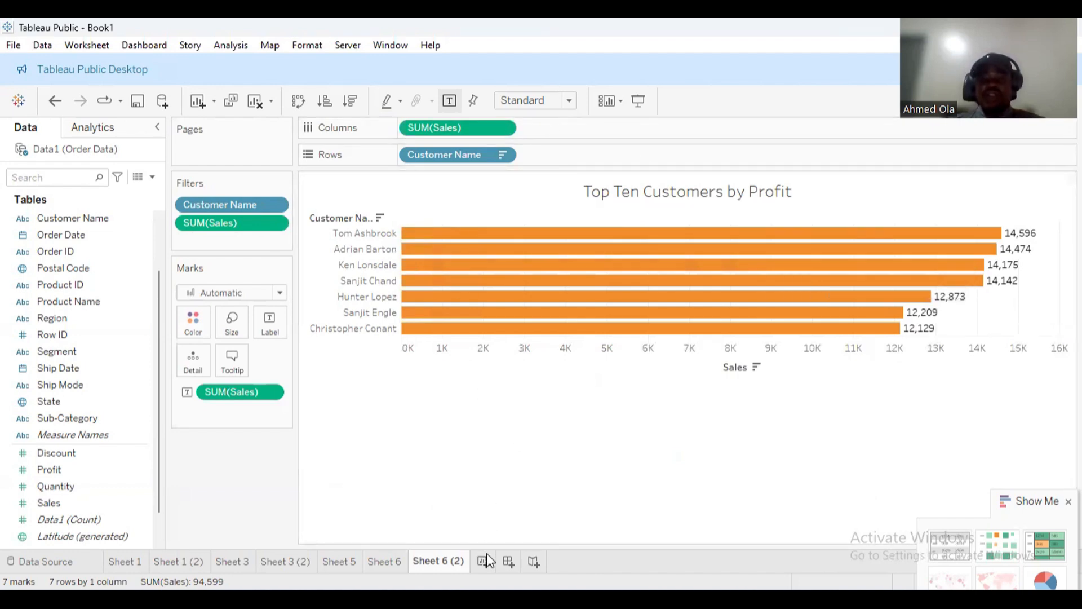
- Replace the title of the duplicated chart with "12k - 15k Customers"
double_click(723, 196)
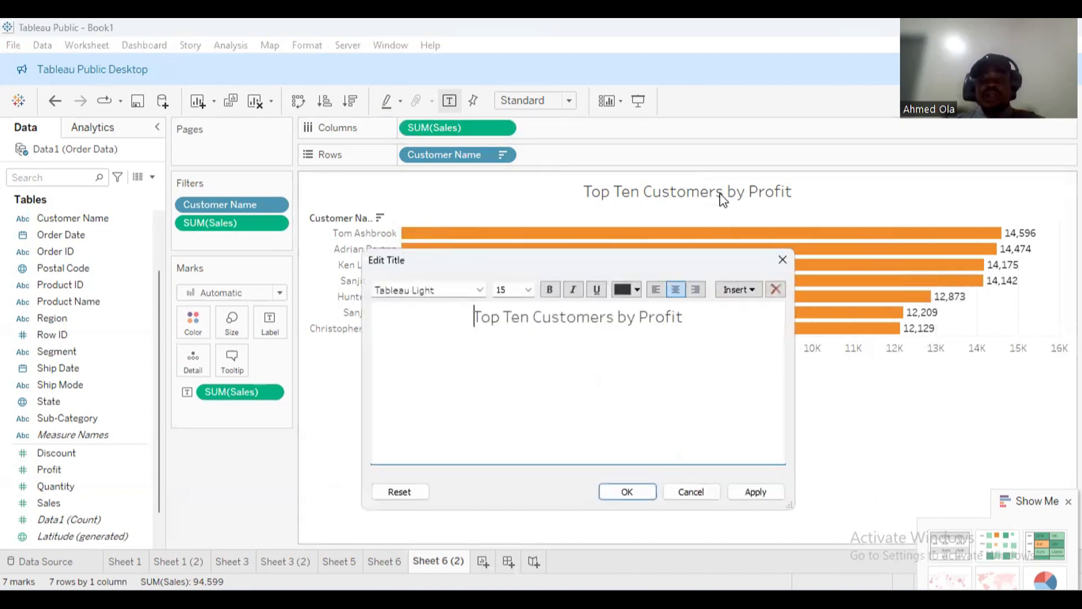
drag(688, 329, 477, 327)
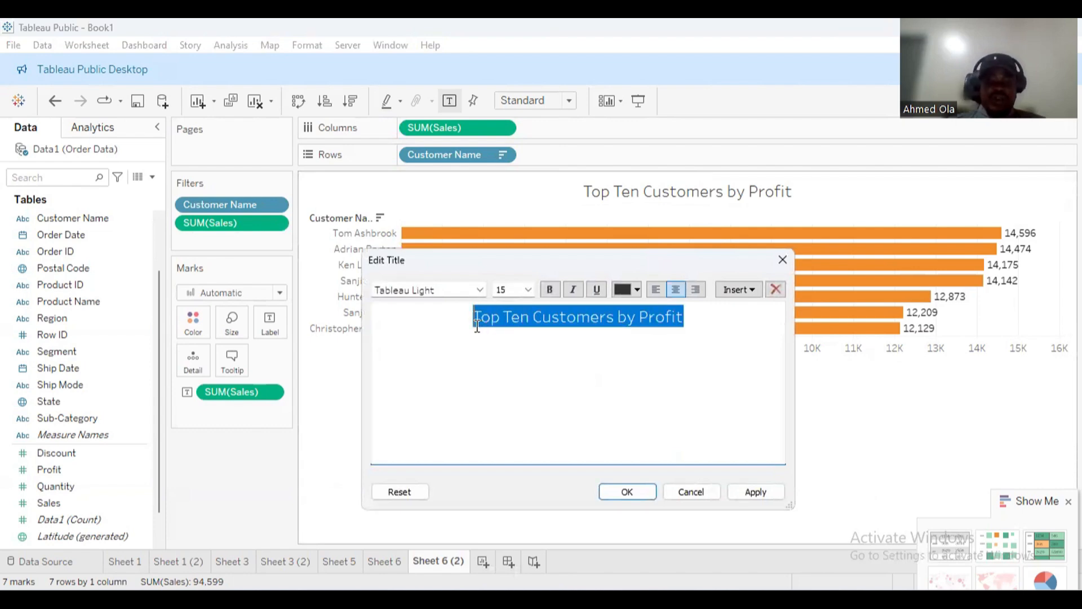
text(12)
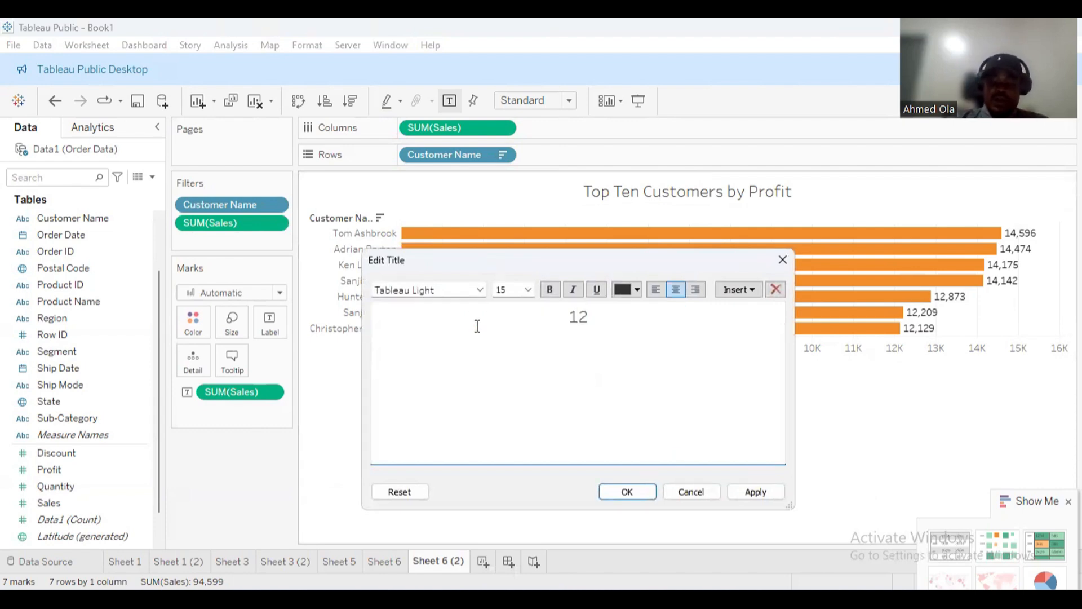
text(k -)
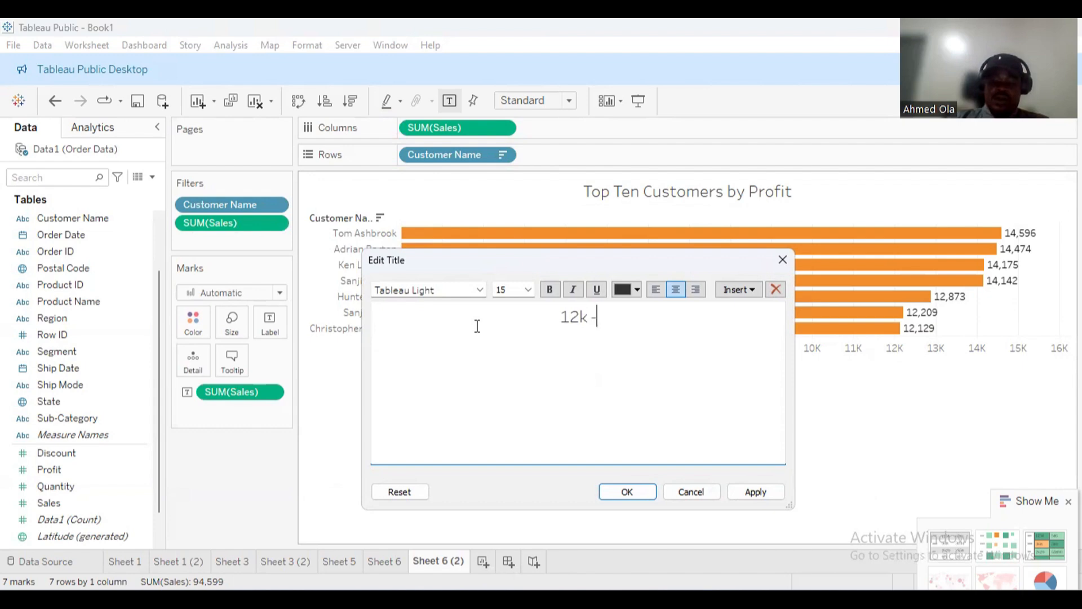
text( 15k)
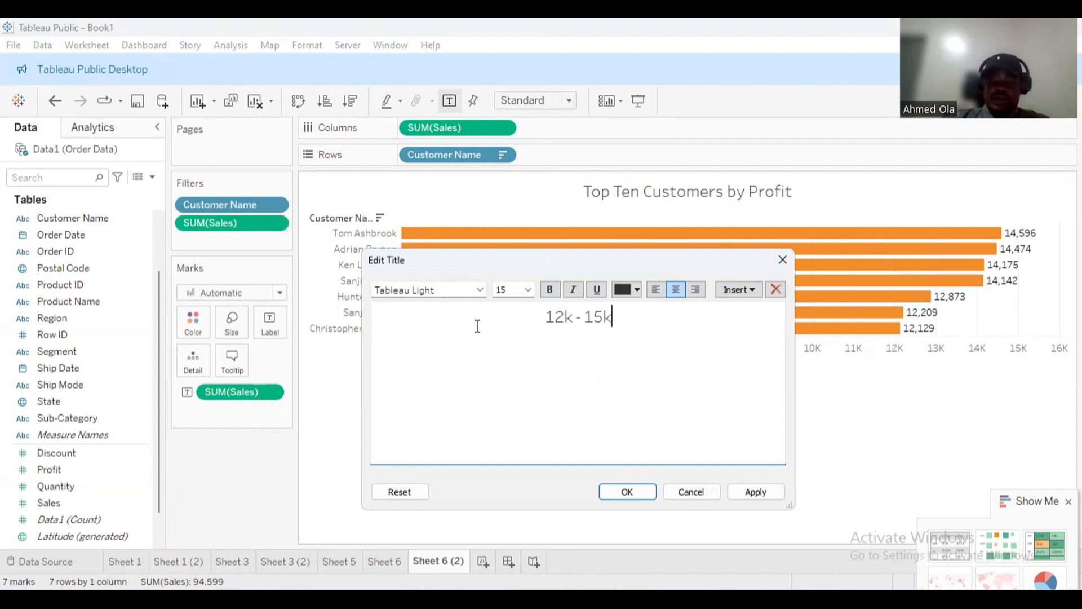
text( Cust)
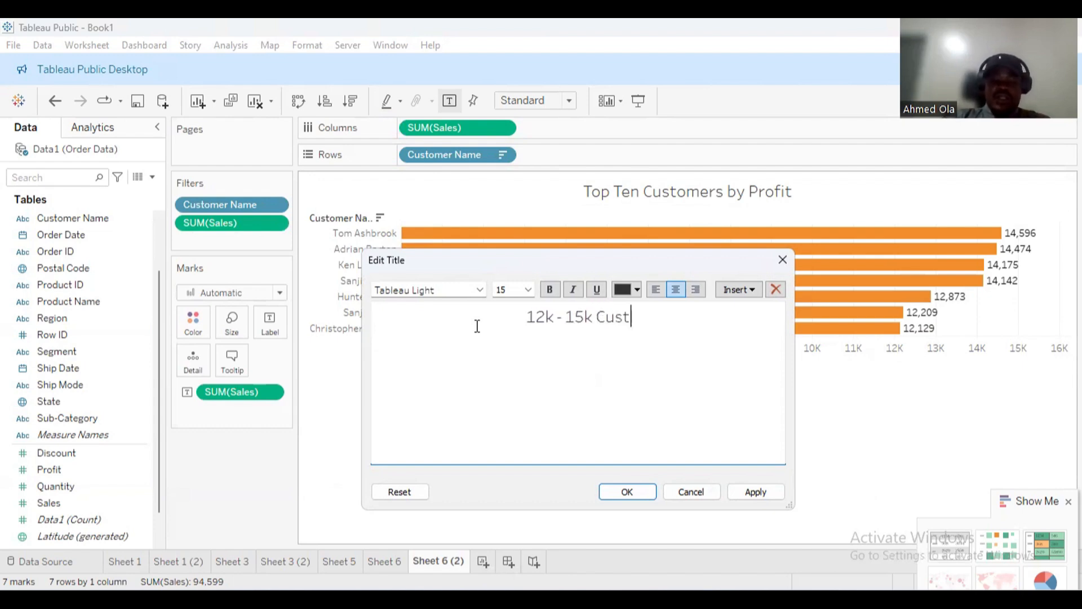
text(omers)
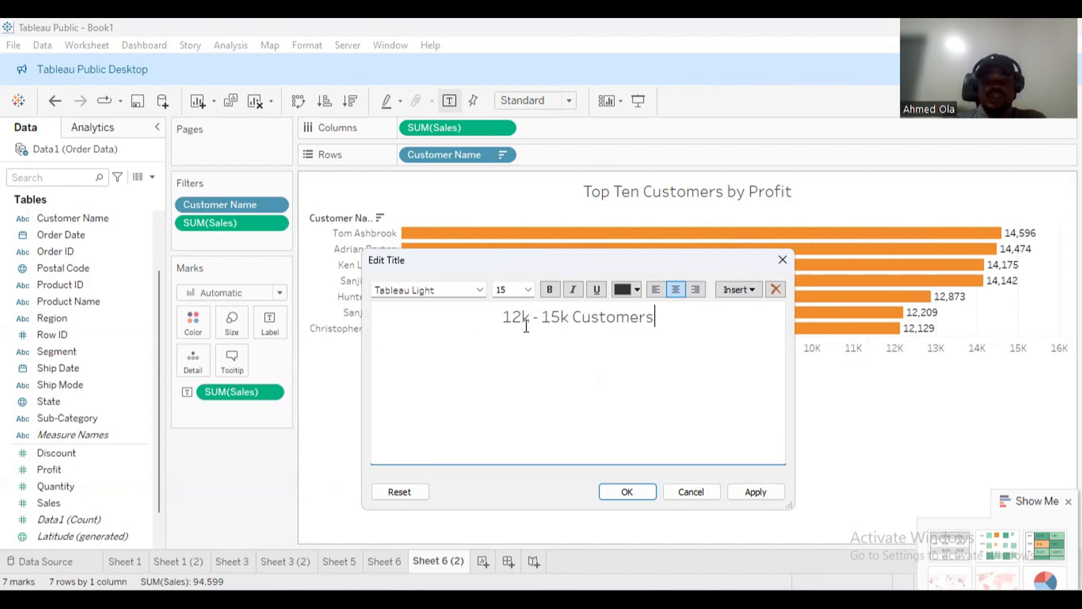
click(626, 493)
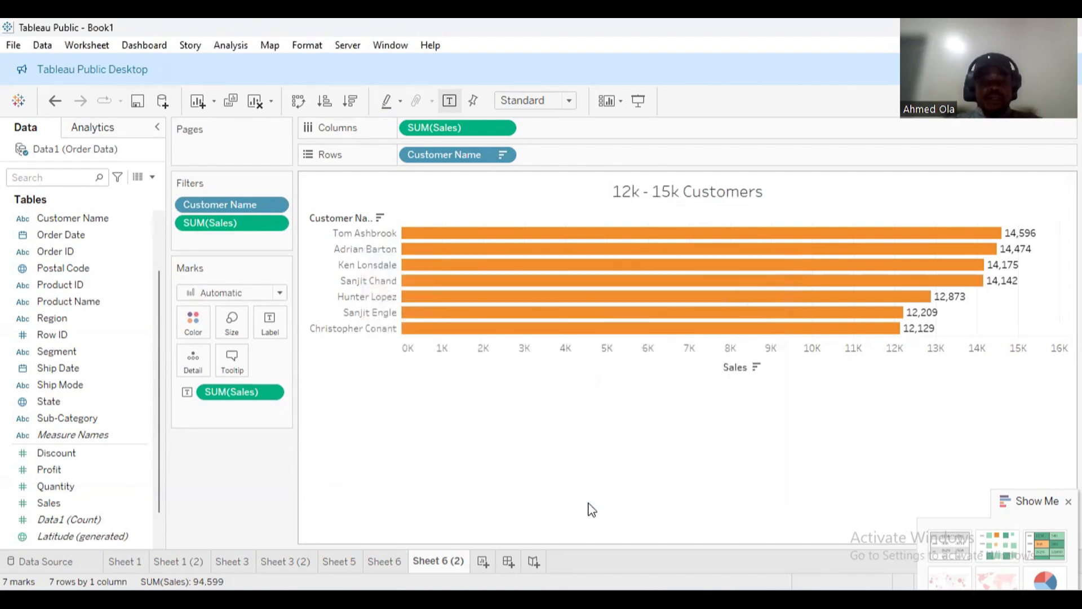
- Add a new blank worksheet and look over the chart types offered in Show Me
click(487, 559)
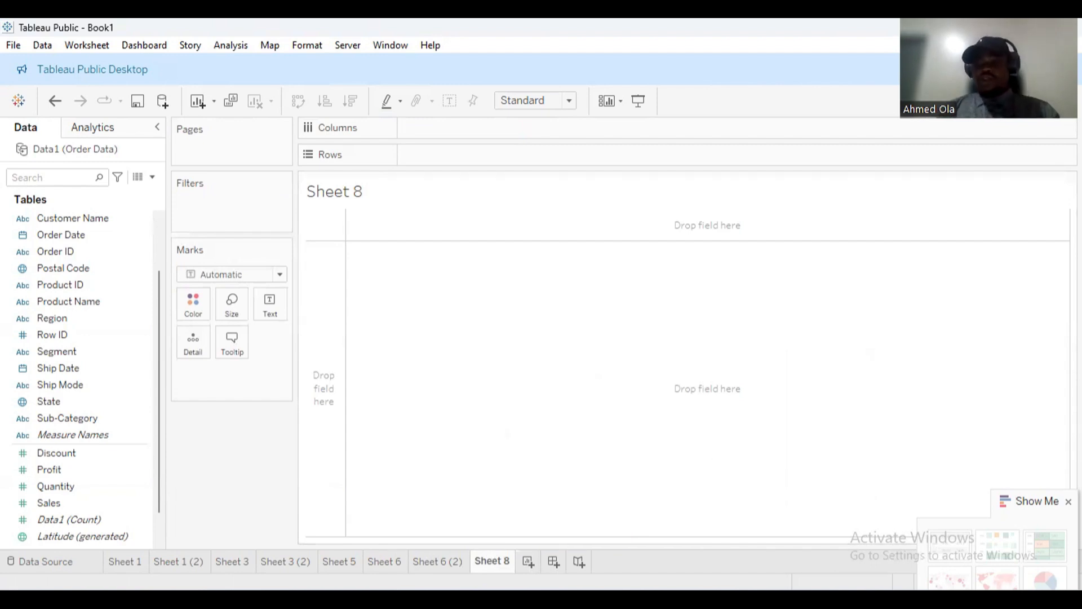
click(1037, 500)
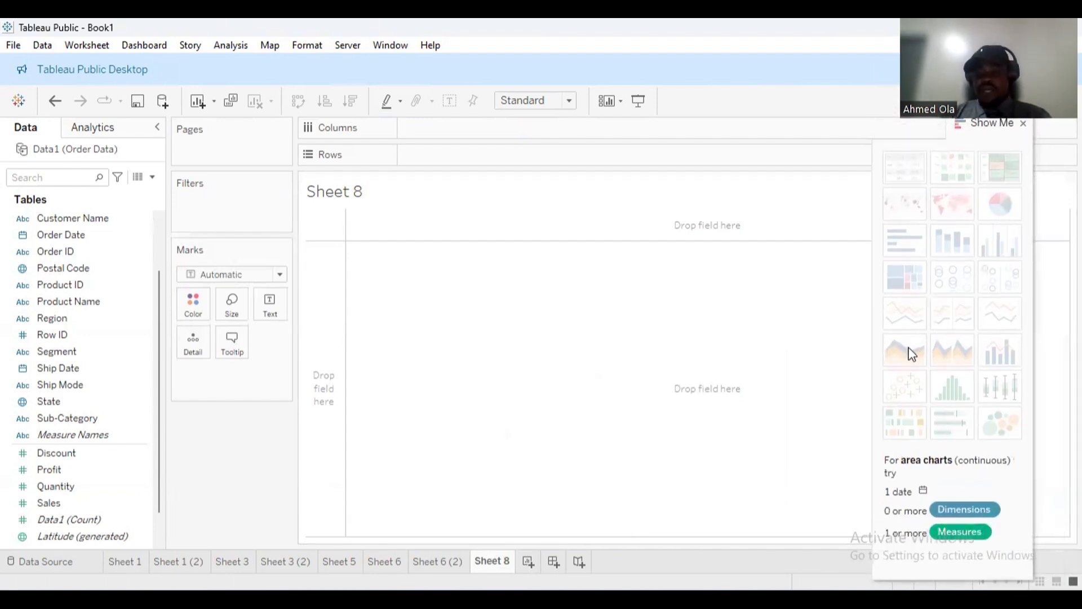
drag(995, 123, 1036, 480)
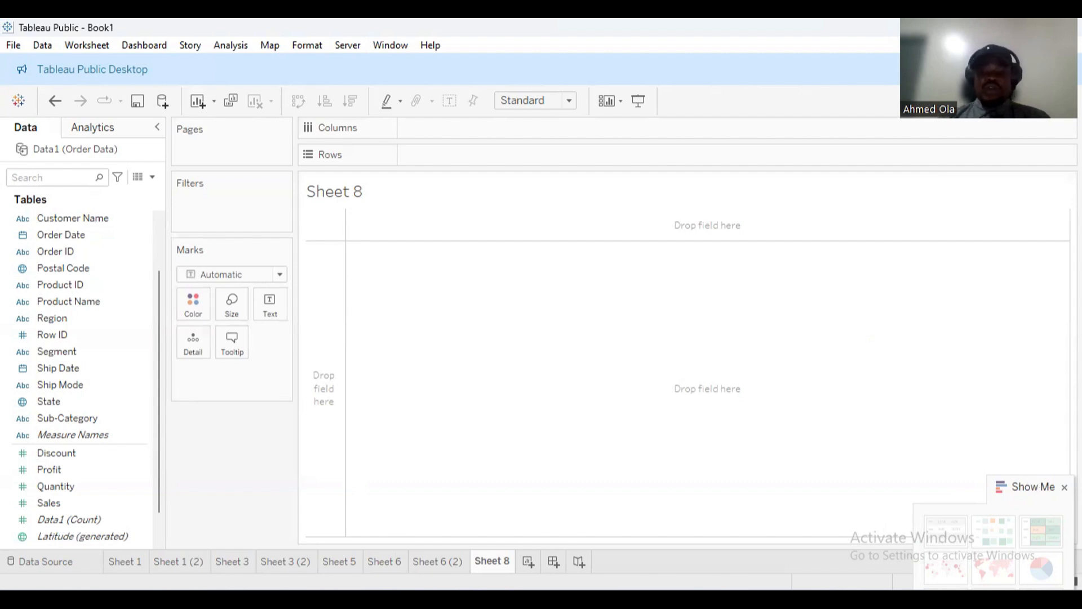
- Build a continuous area chart of summed Profit by year of Order Date on the blank worksheet
drag(1031, 486, 1010, 169)
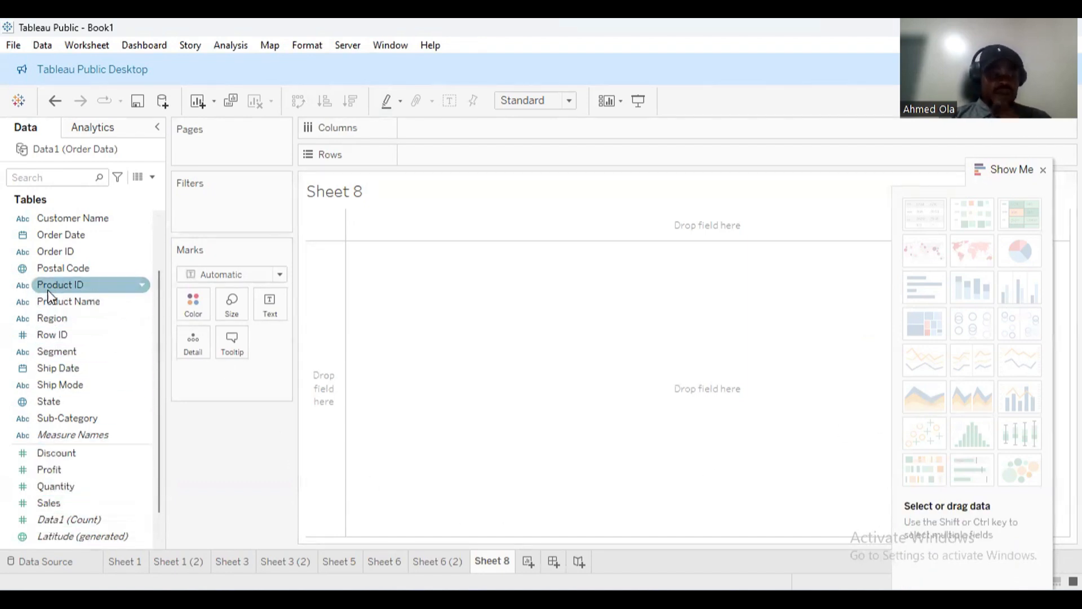
drag(49, 232, 455, 124)
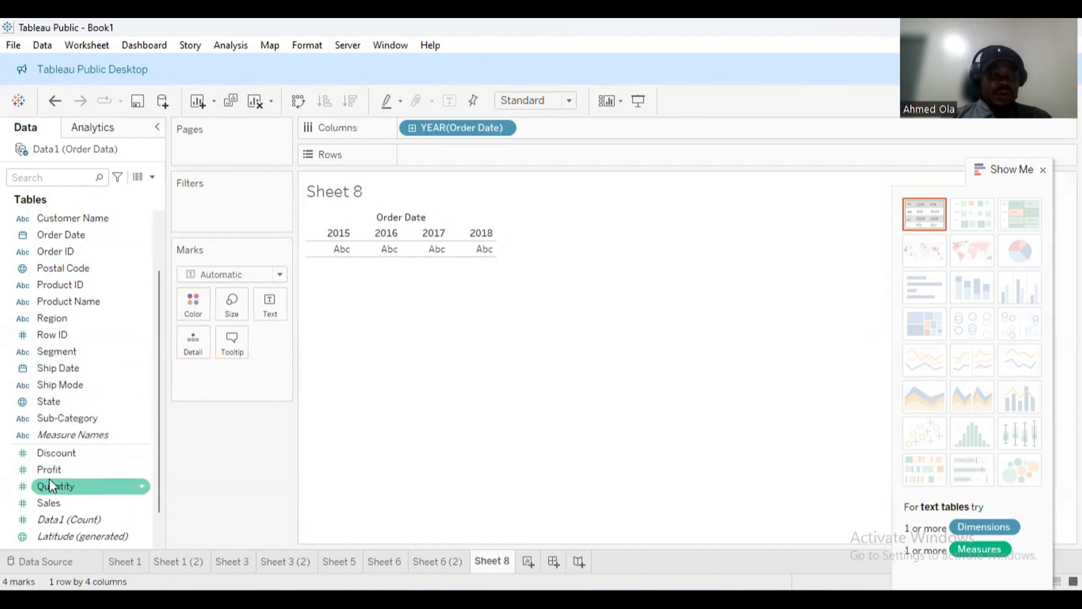
drag(55, 473, 437, 163)
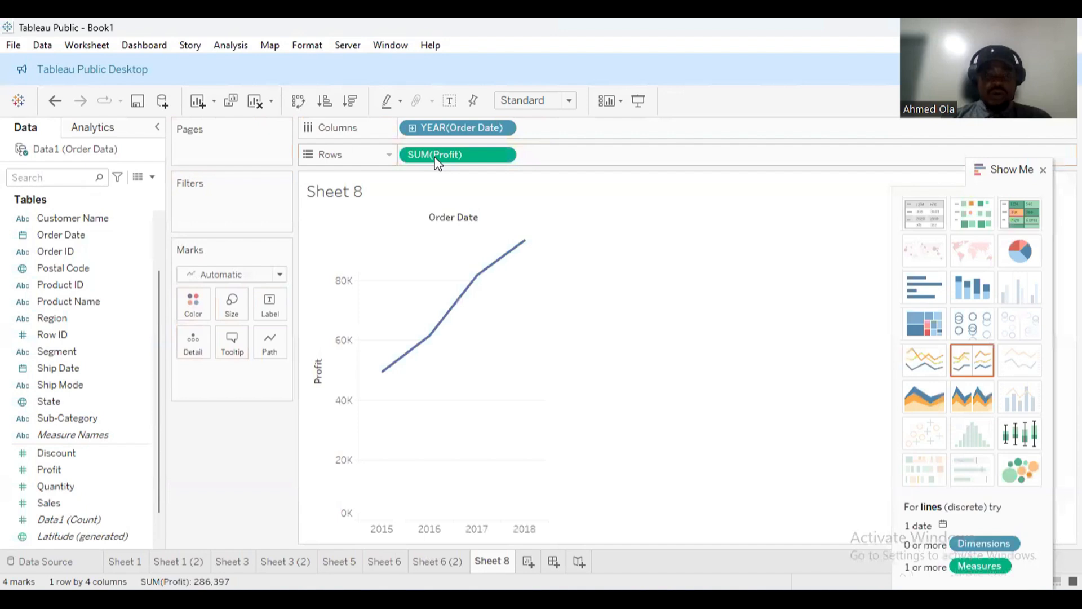
click(918, 408)
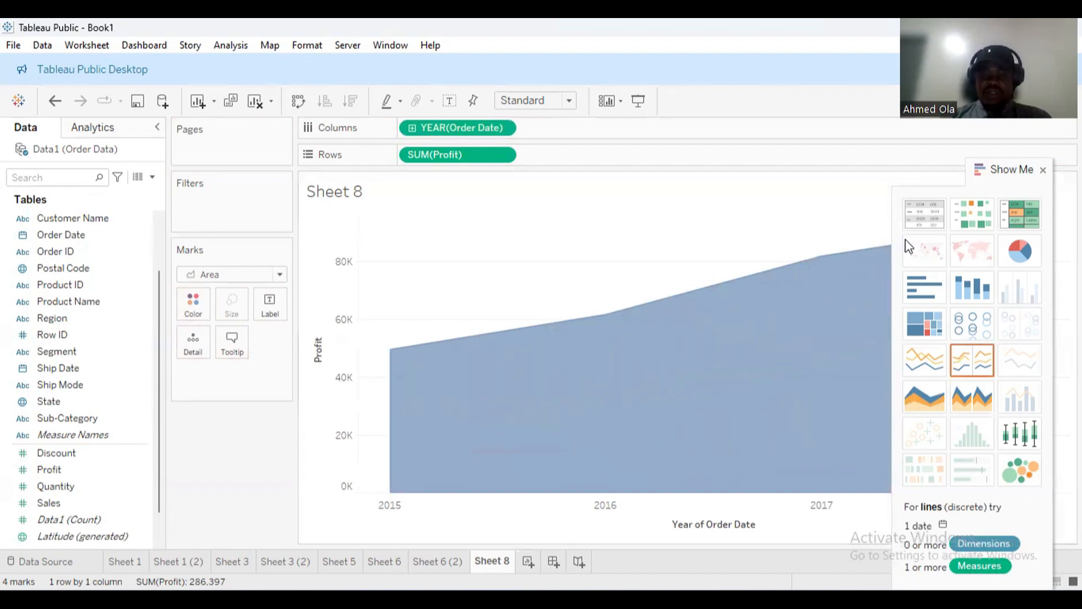
click(1011, 169)
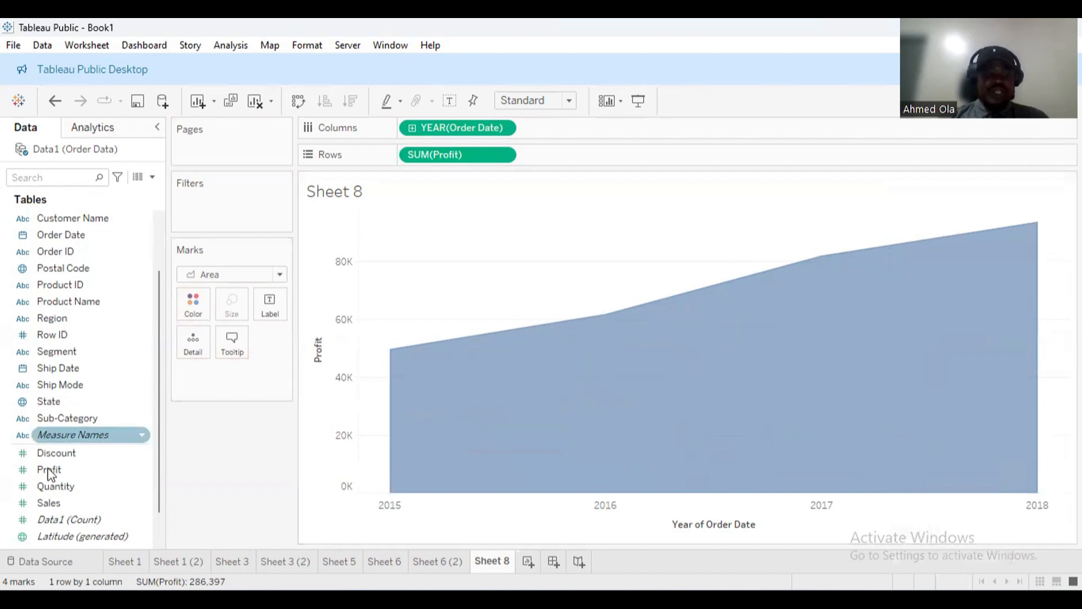
- Drill the Order Date down to quarters and colour the profit areas by Segment
click(412, 129)
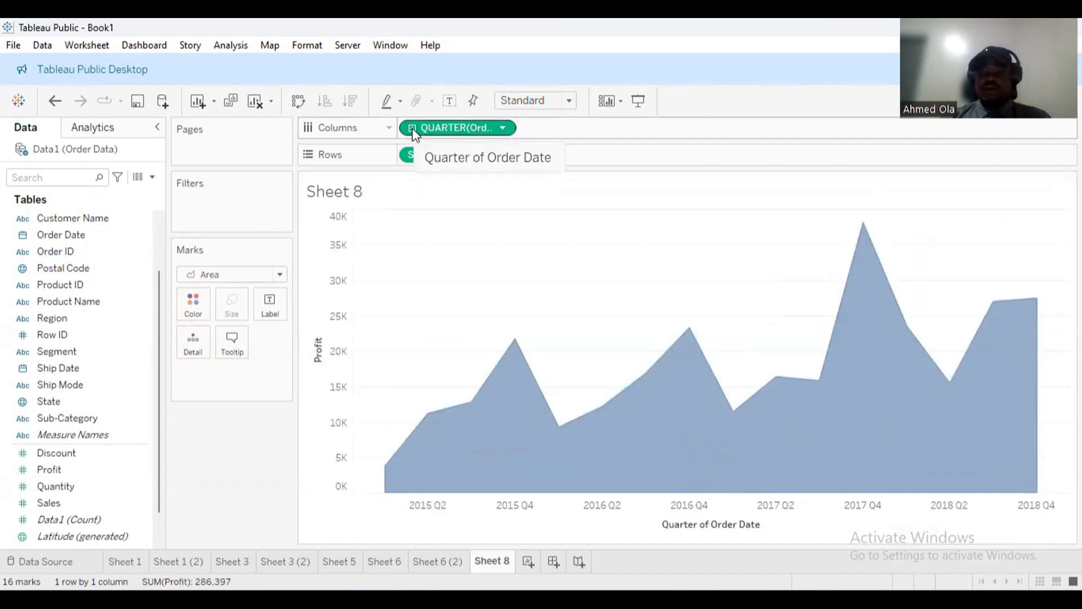
scroll(72, 215, up, 2)
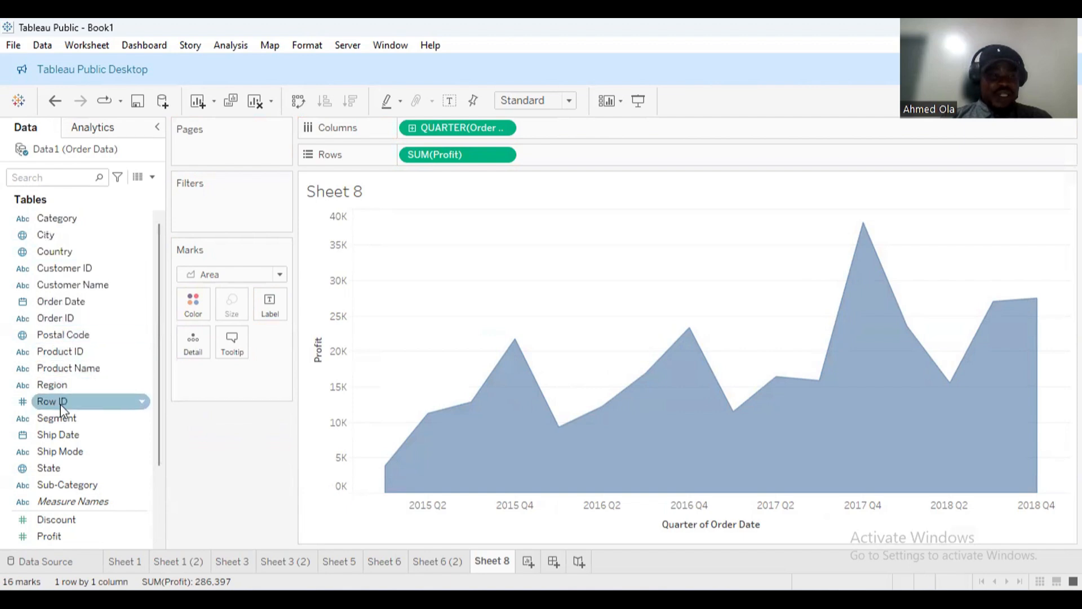
drag(59, 421, 191, 307)
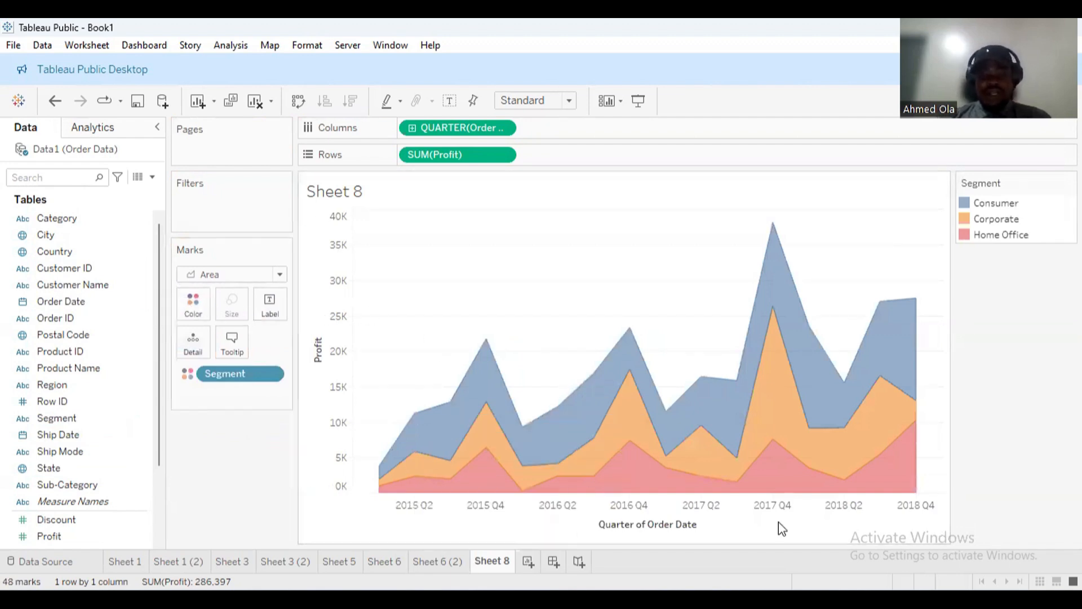
- Examine the profit of each segment quarter by quarter, marking the Consumer and Corporate bands at 2015 Q4 and 2016 Q4
mouse_move(381, 487)
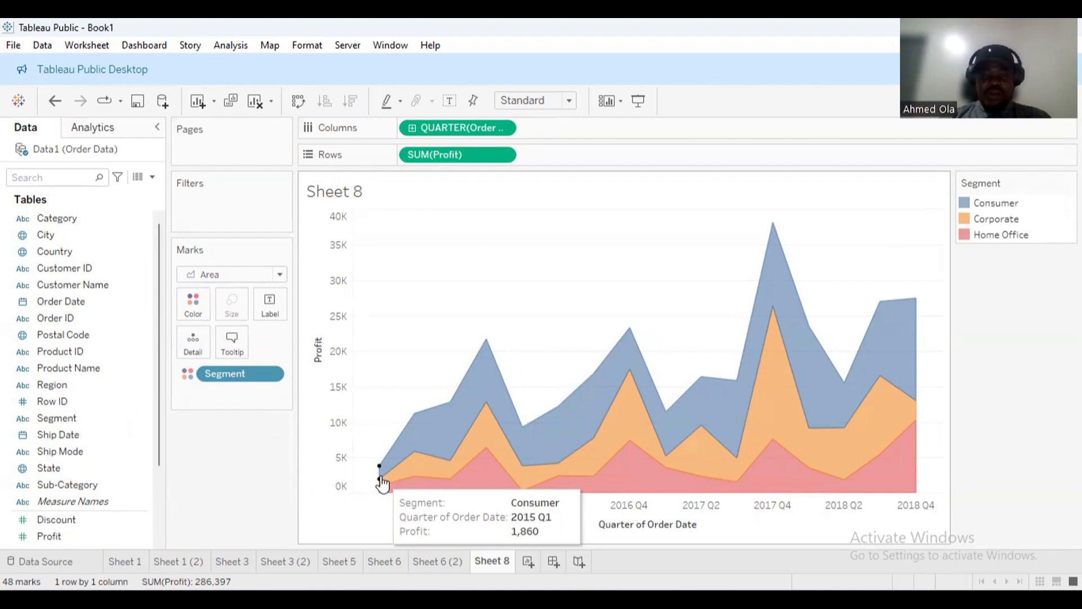
mouse_move(416, 455)
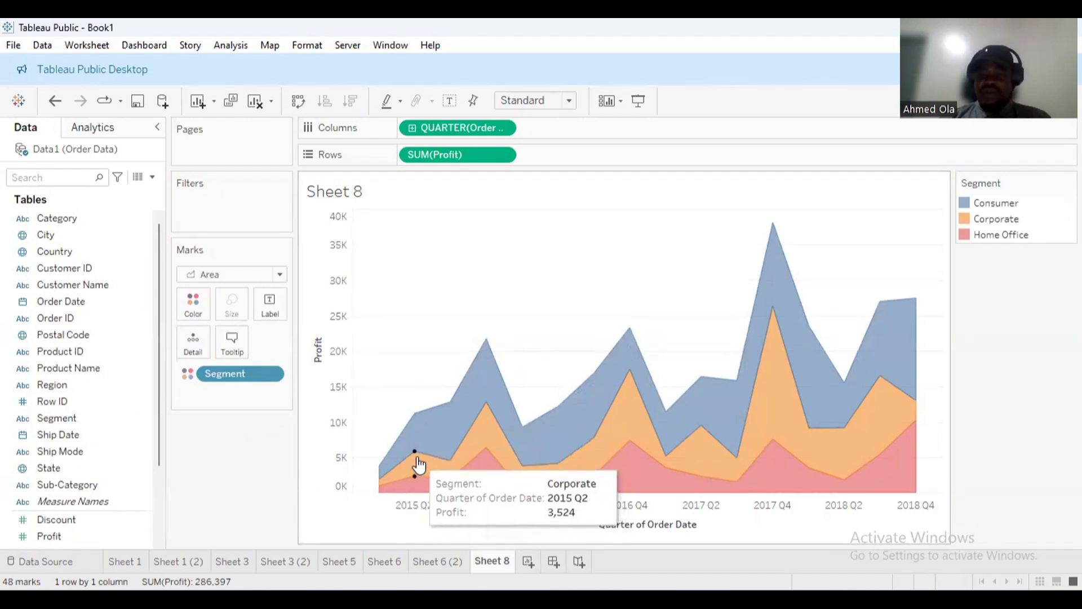
mouse_move(452, 465)
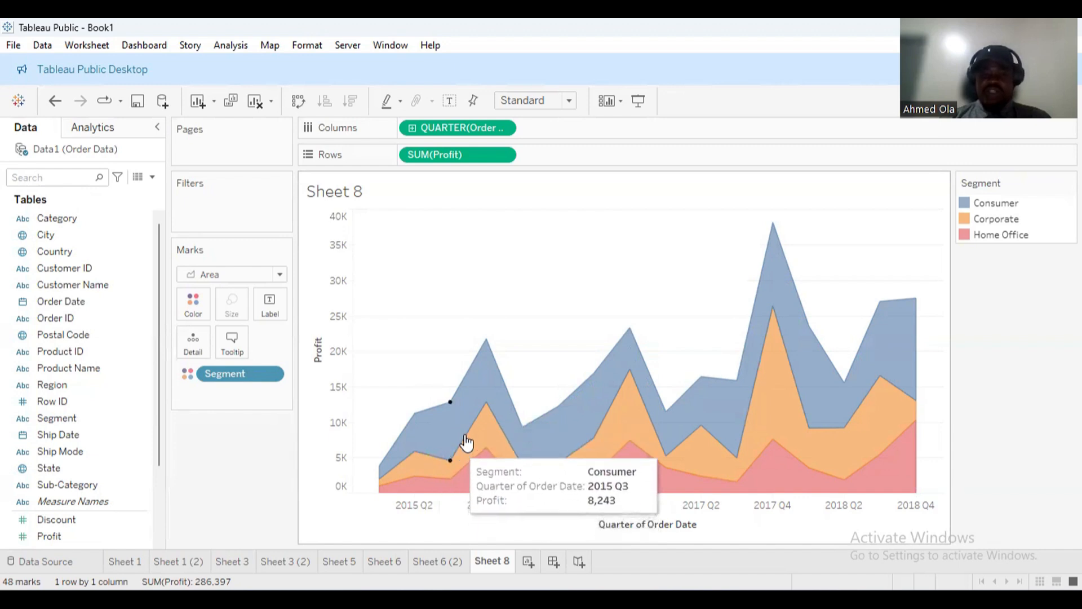
mouse_move(486, 412)
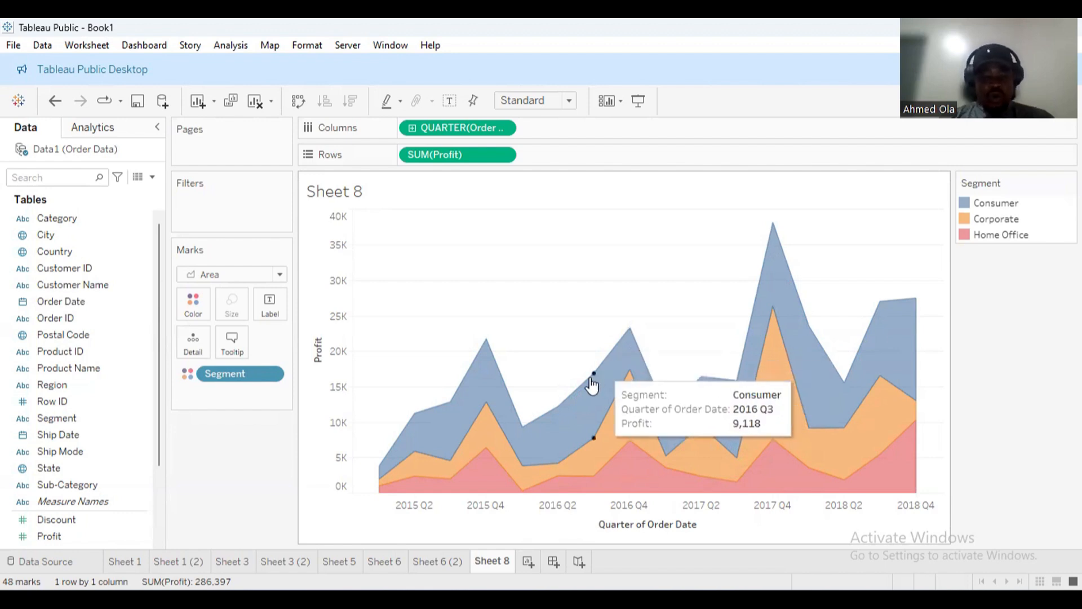
mouse_move(473, 399)
mouse_down()
mouse_move(493, 424)
mouse_move(497, 452)
mouse_up()
drag(476, 326, 499, 403)
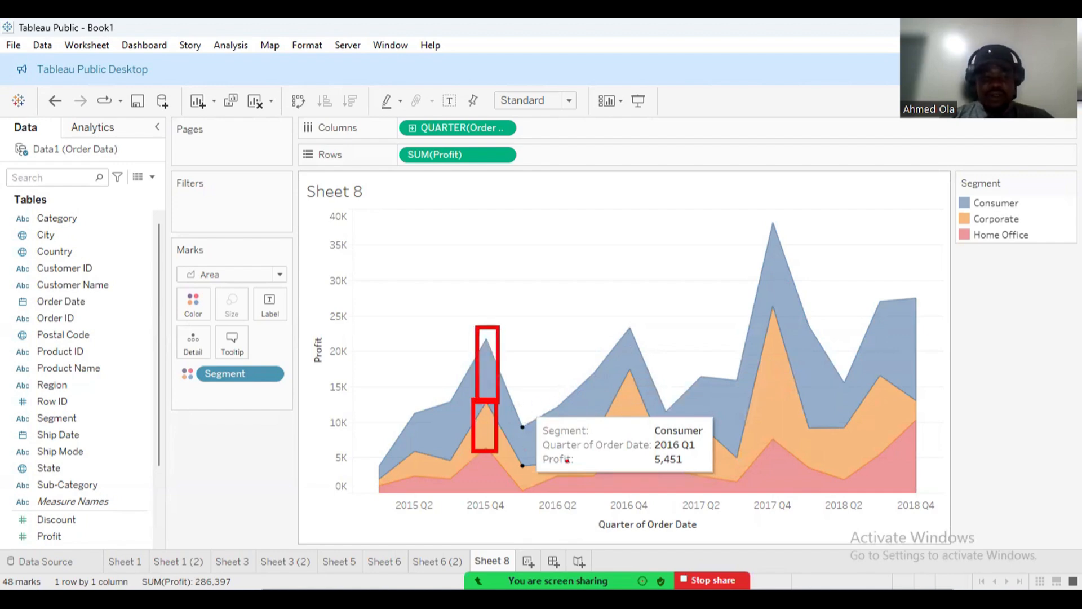
key(Escape)
mouse_move(629, 373)
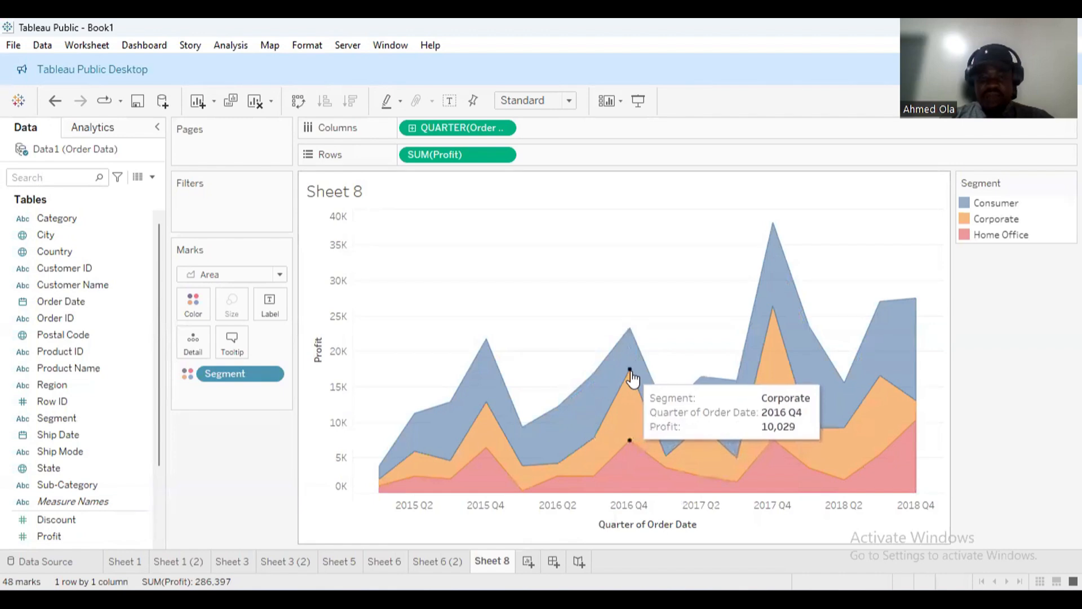
key(ctrl+2)
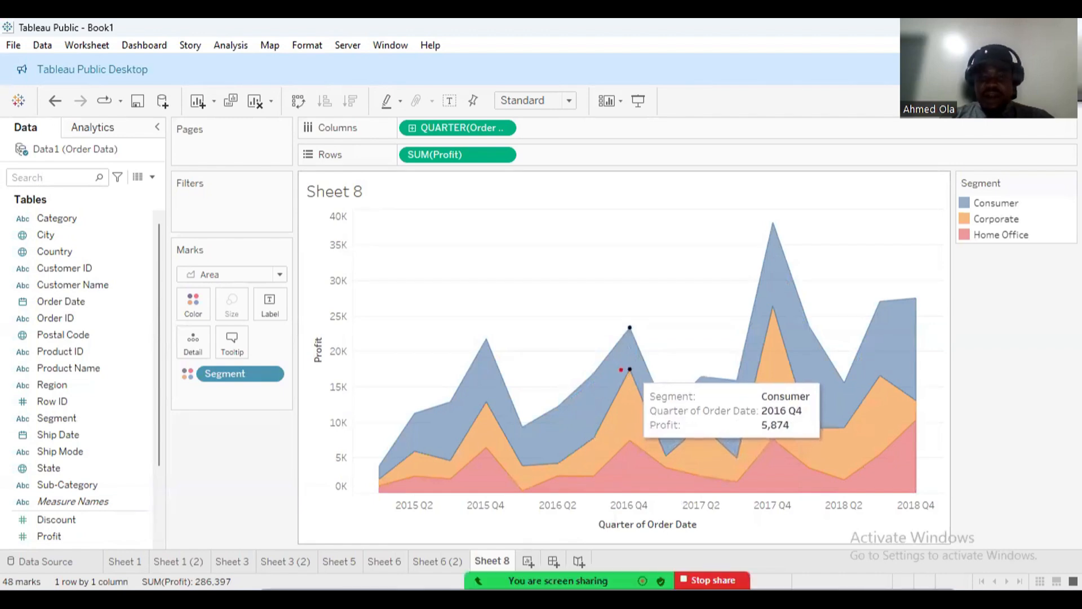
mouse_move(600, 316)
mouse_down()
mouse_move(642, 370)
mouse_move(642, 449)
mouse_up()
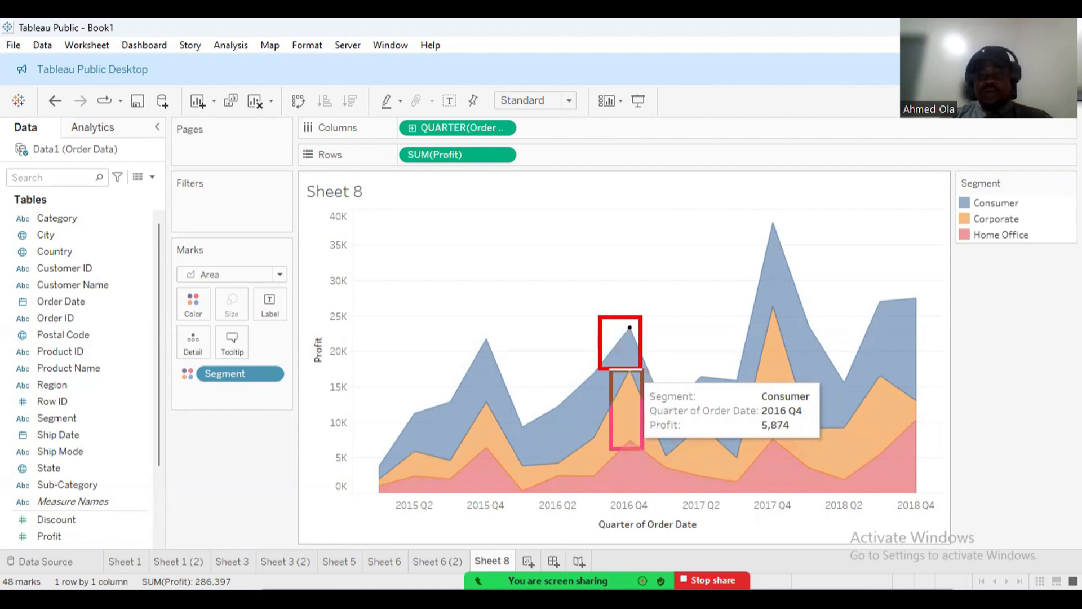
key(Escape)
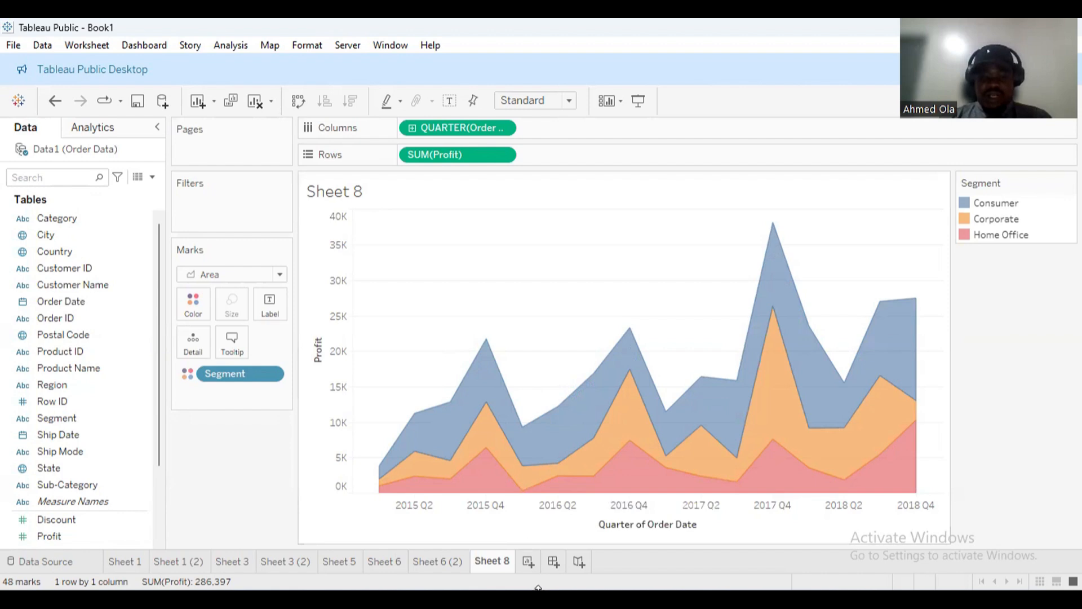
- Duplicate the quarterly profit worksheet and replace Profit with Sales on the rows of the copy
right_click(492, 561)
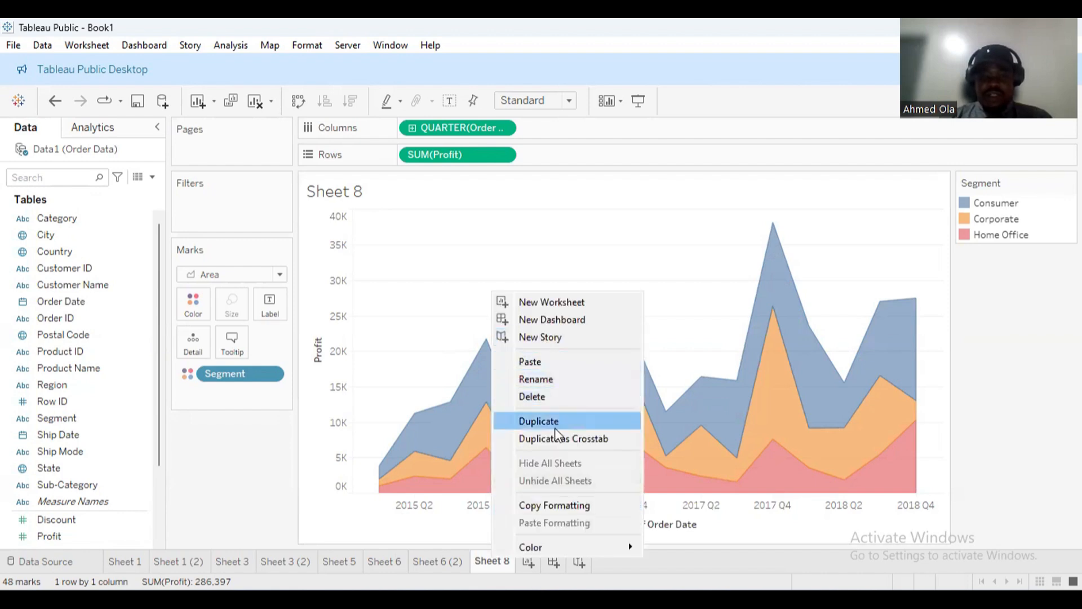
click(553, 421)
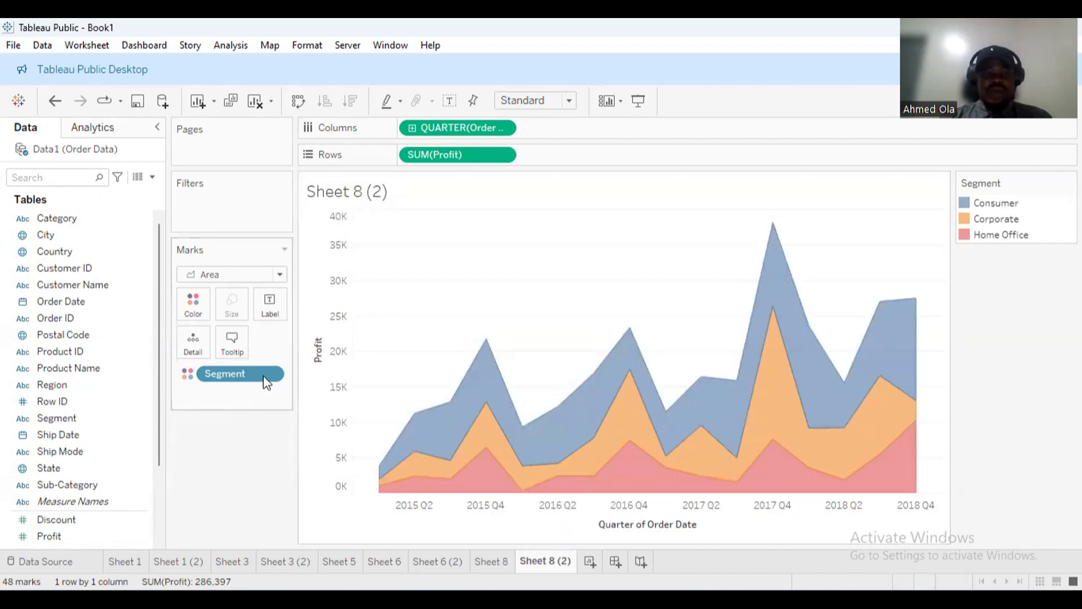
drag(429, 158, 160, 480)
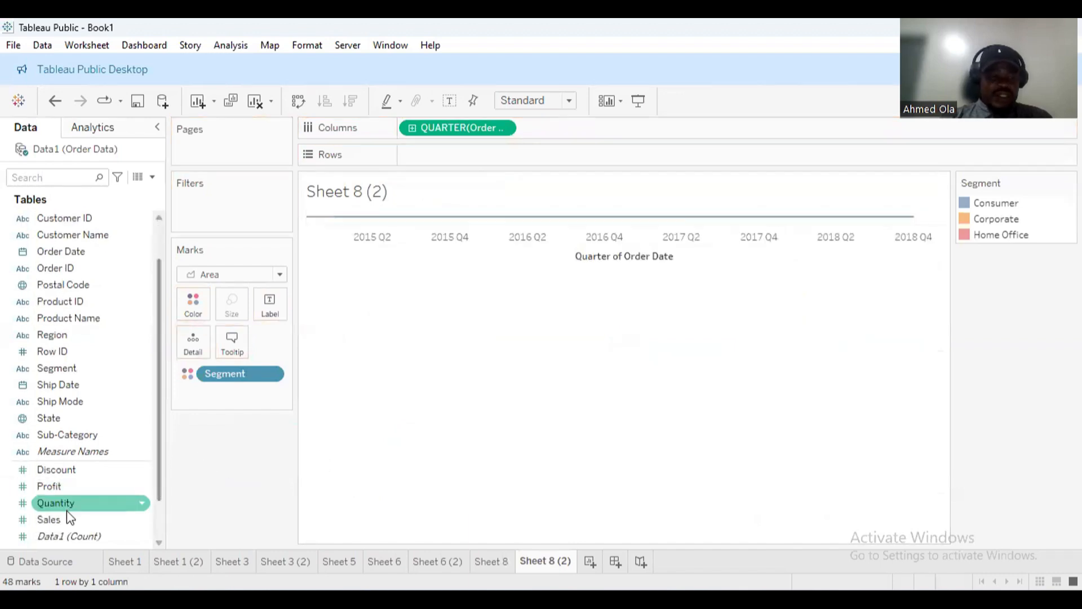
mouse_move(62, 518)
mouse_down()
mouse_move(157, 493)
mouse_move(470, 139)
mouse_move(446, 155)
mouse_up()
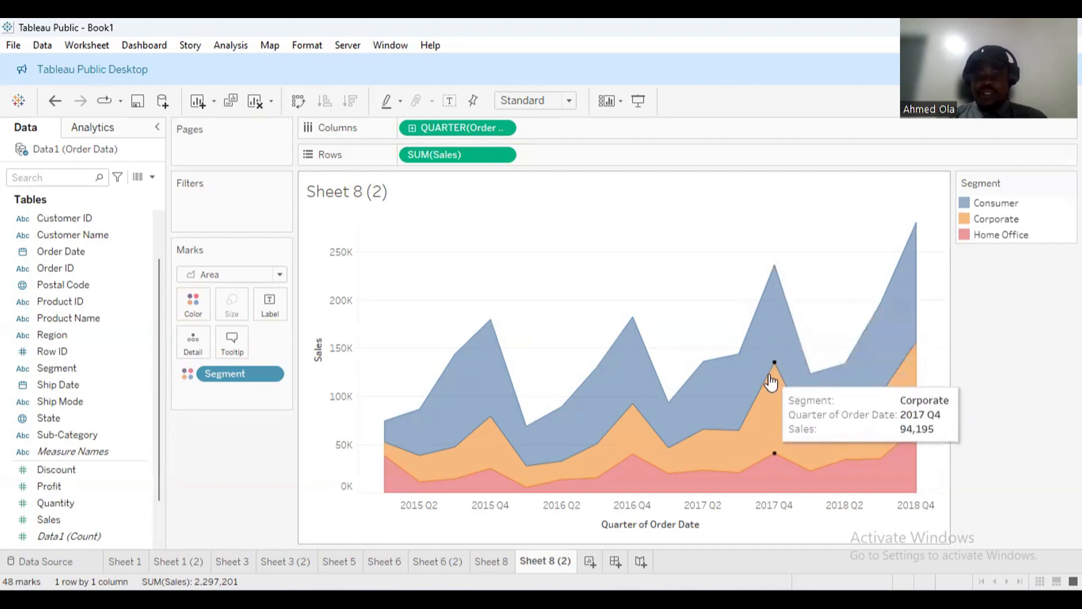
- Compare the quarterly profit and sales area charts by segment, examining the fourth-quarter peaks and 2018 Q4
click(502, 563)
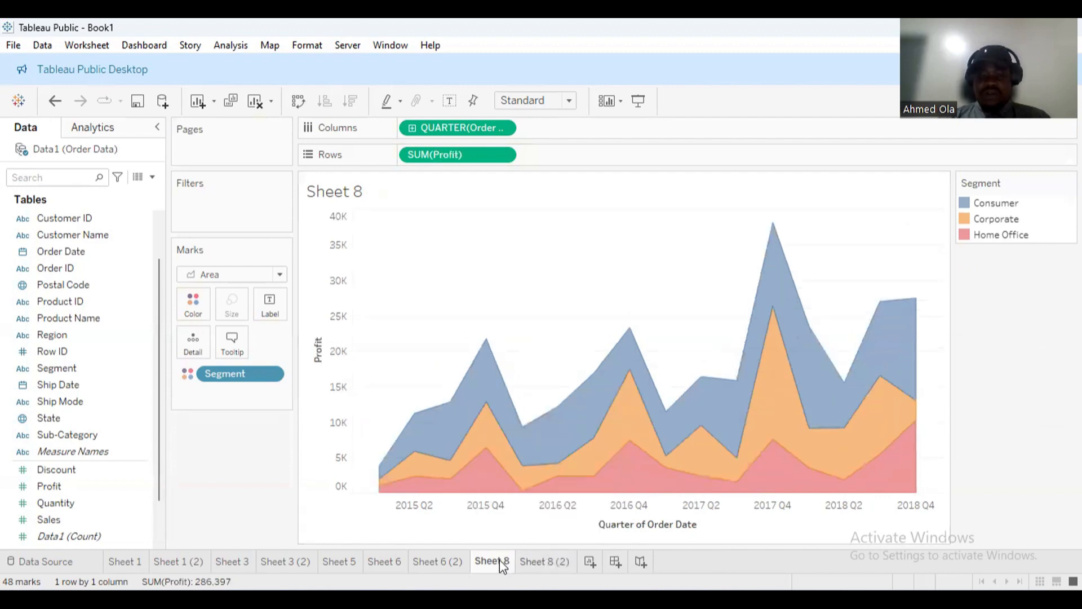
mouse_move(771, 456)
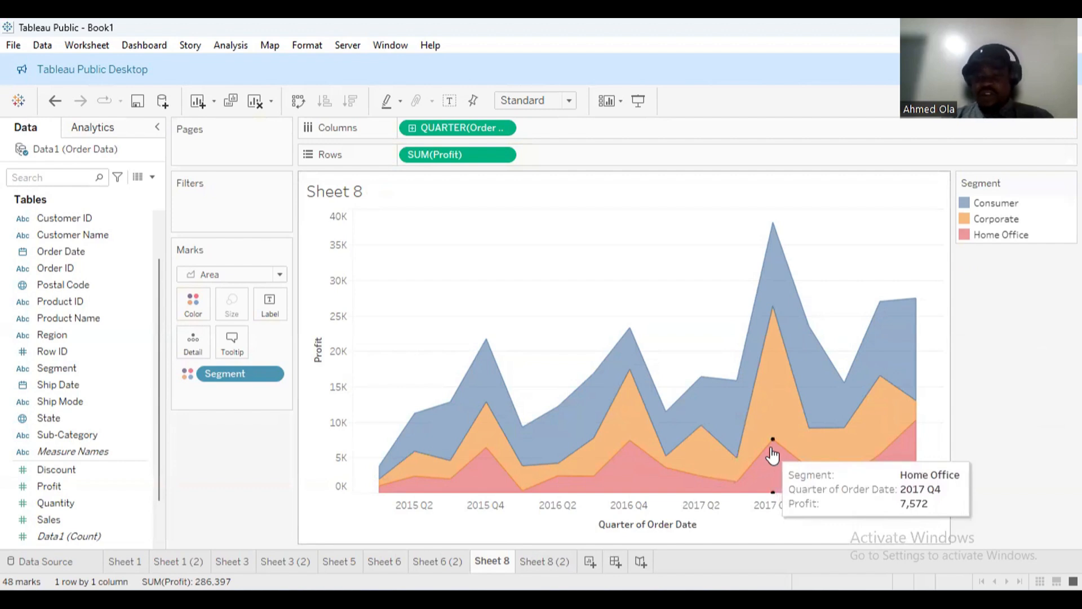
mouse_move(774, 308)
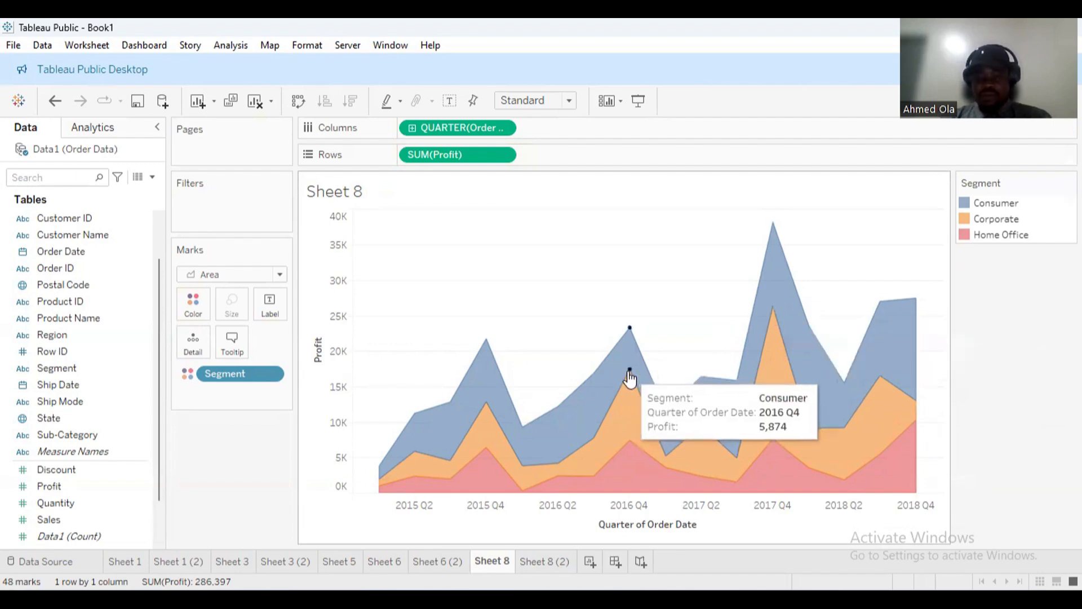
mouse_move(490, 459)
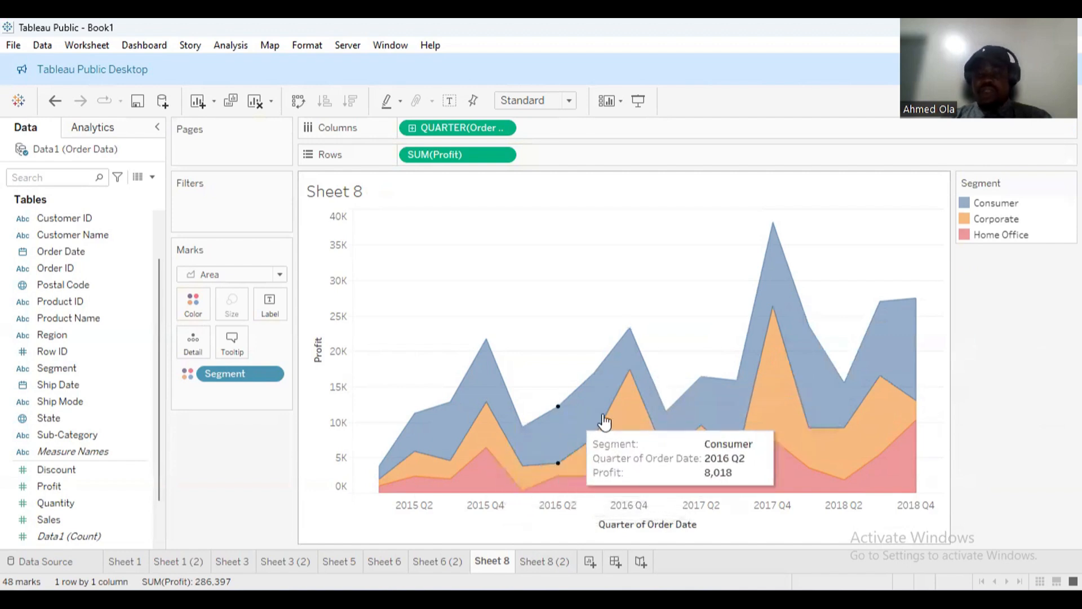
mouse_move(692, 414)
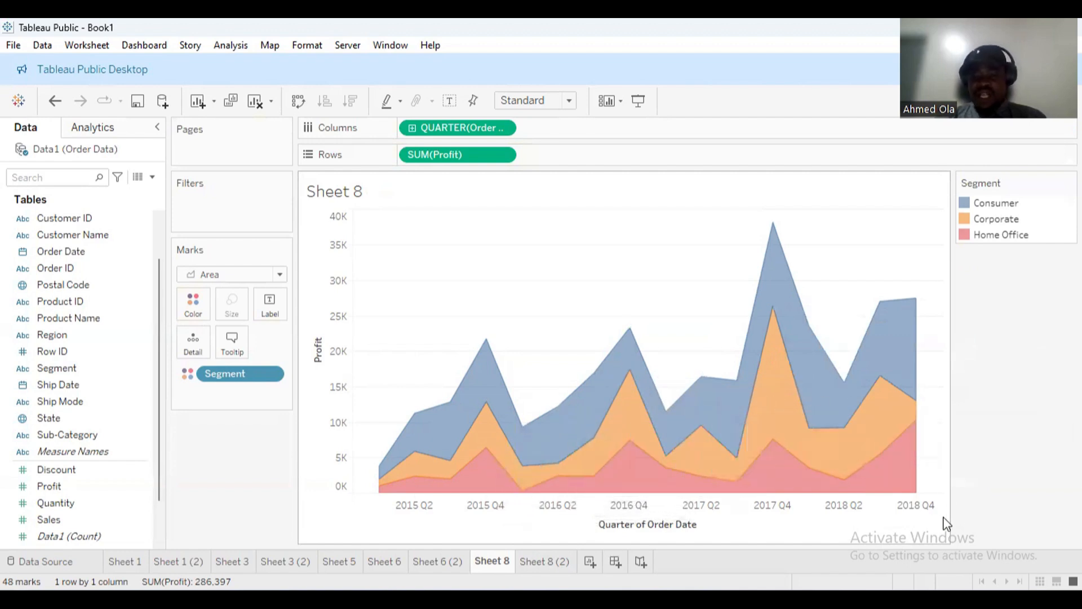
mouse_move(921, 498)
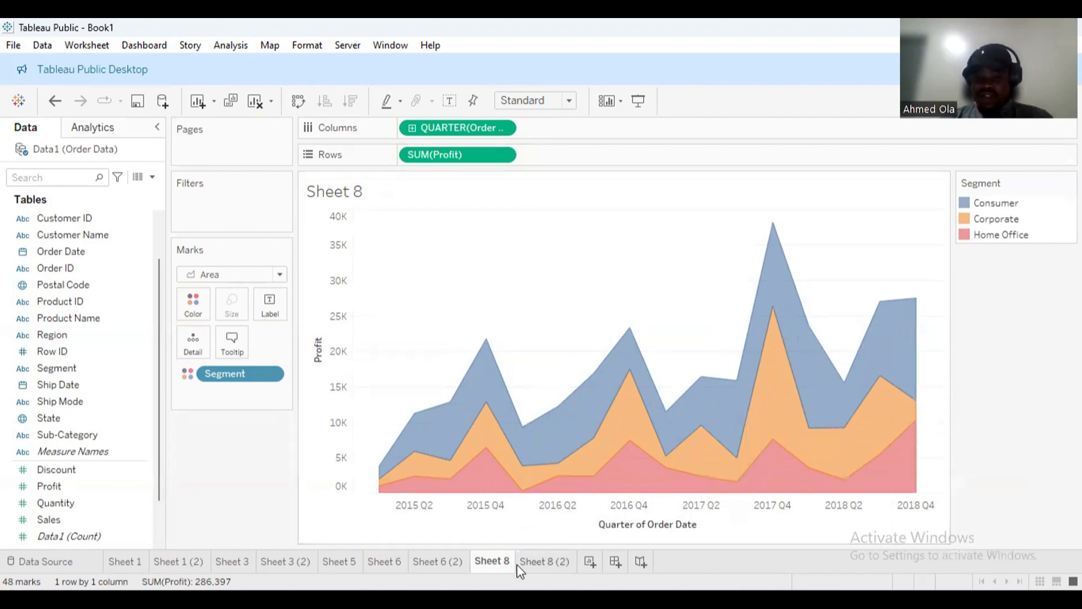
click(538, 565)
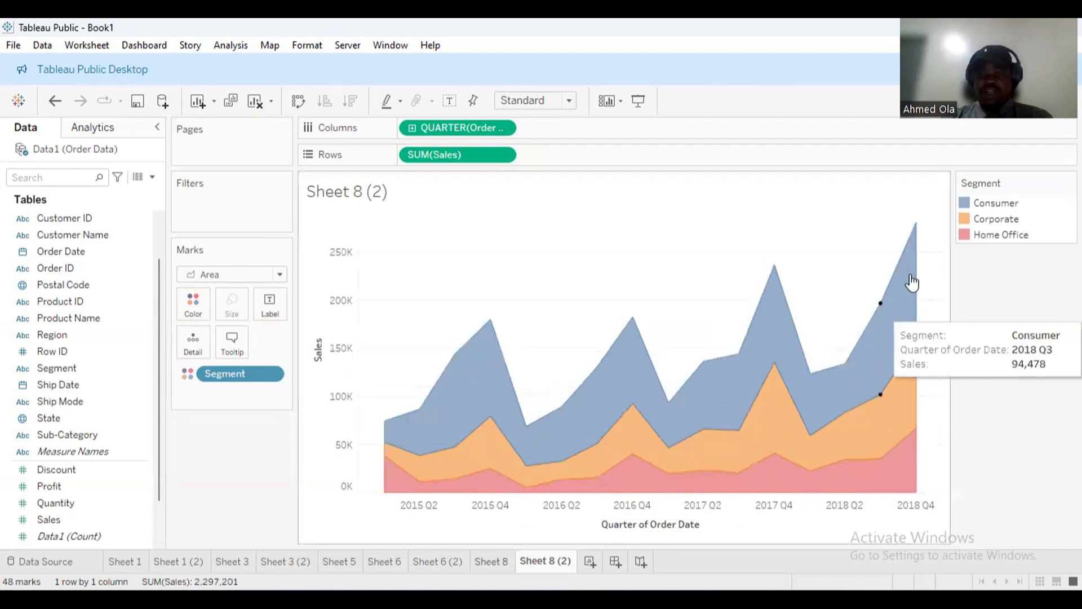
mouse_move(918, 235)
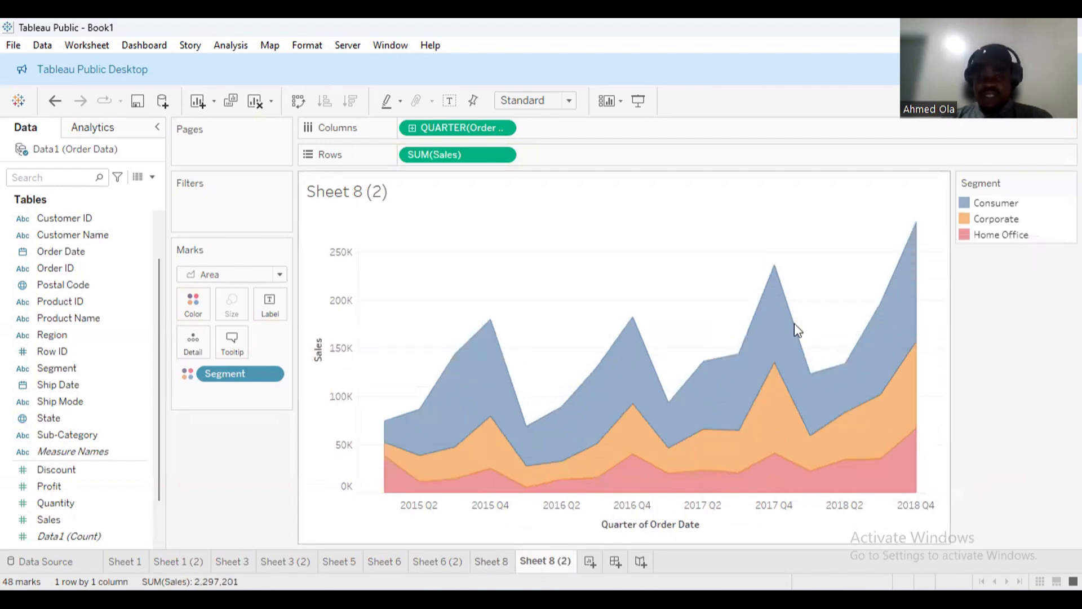
click(490, 562)
mouse_move(864, 316)
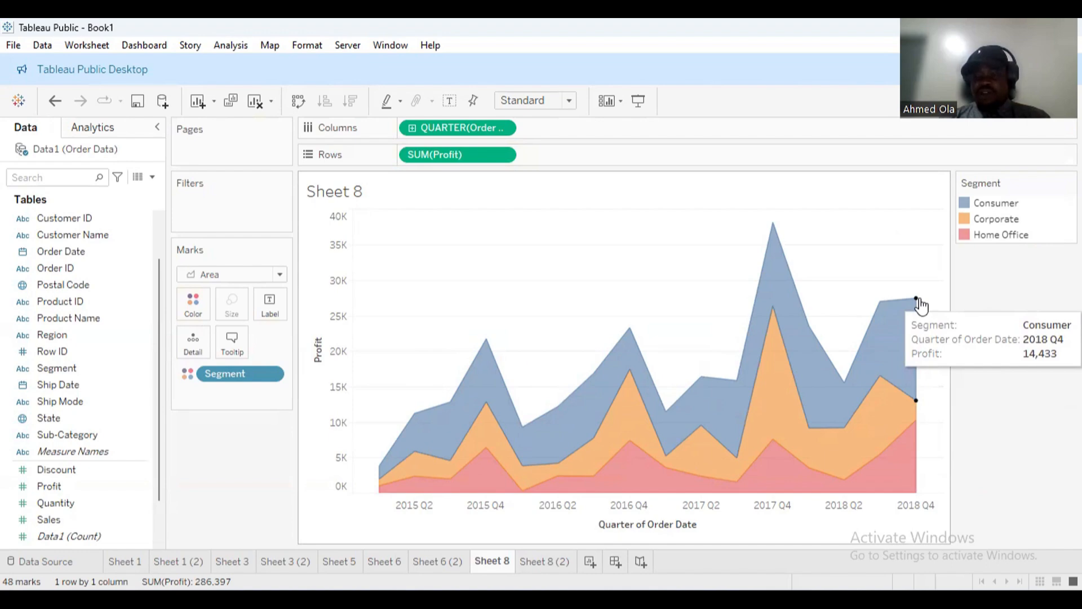
mouse_move(919, 420)
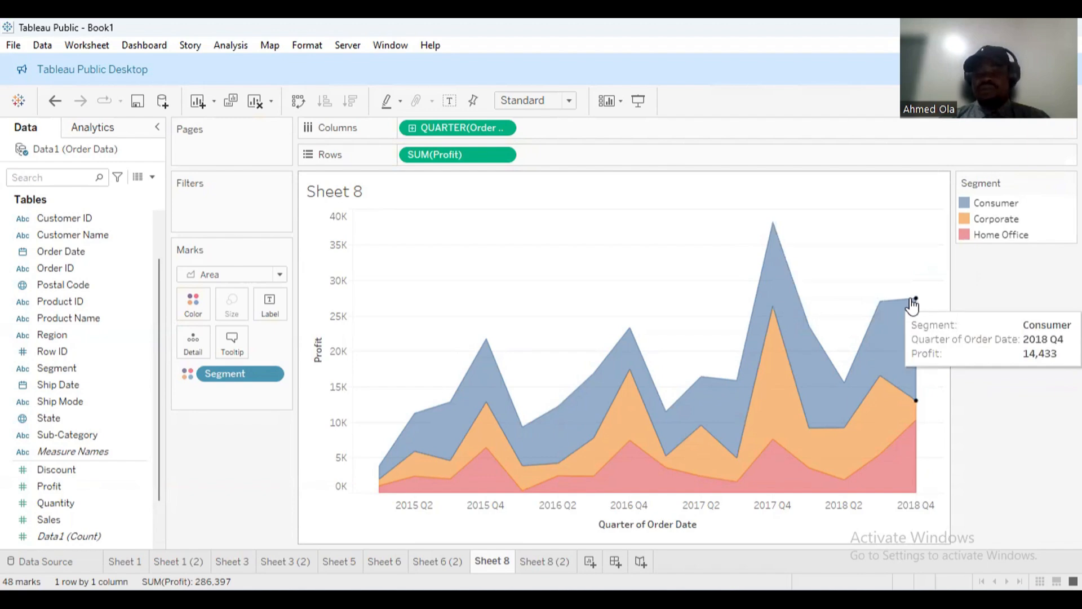
mouse_move(455, 598)
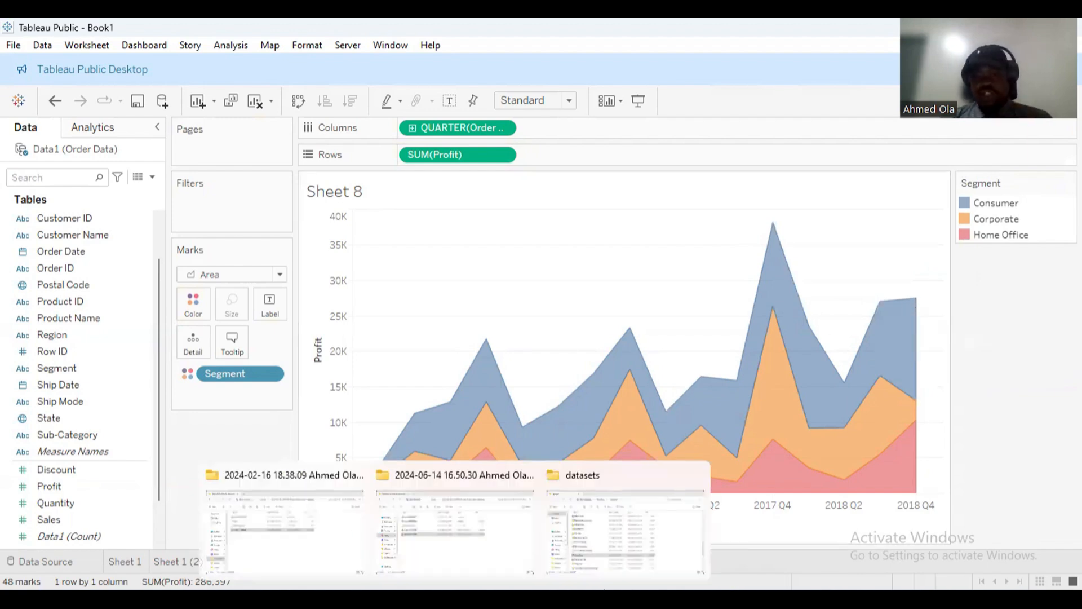